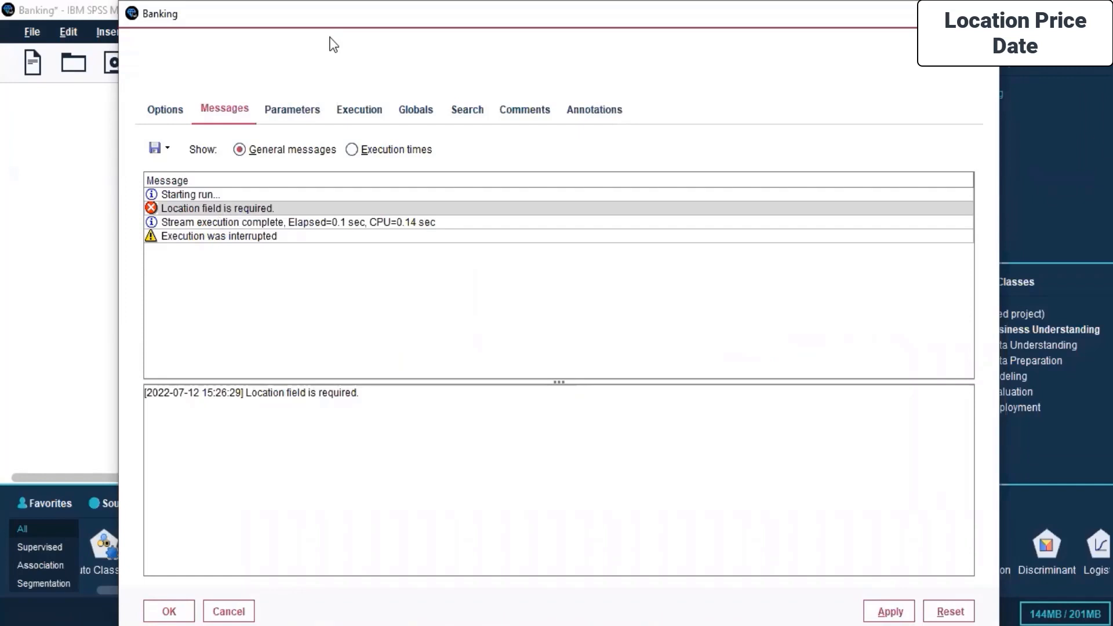
# - Move the Banking stream's messages dialog off the canvas and close it
pyautogui.moveTo(361, 10); pyautogui.dragTo(261, 47)
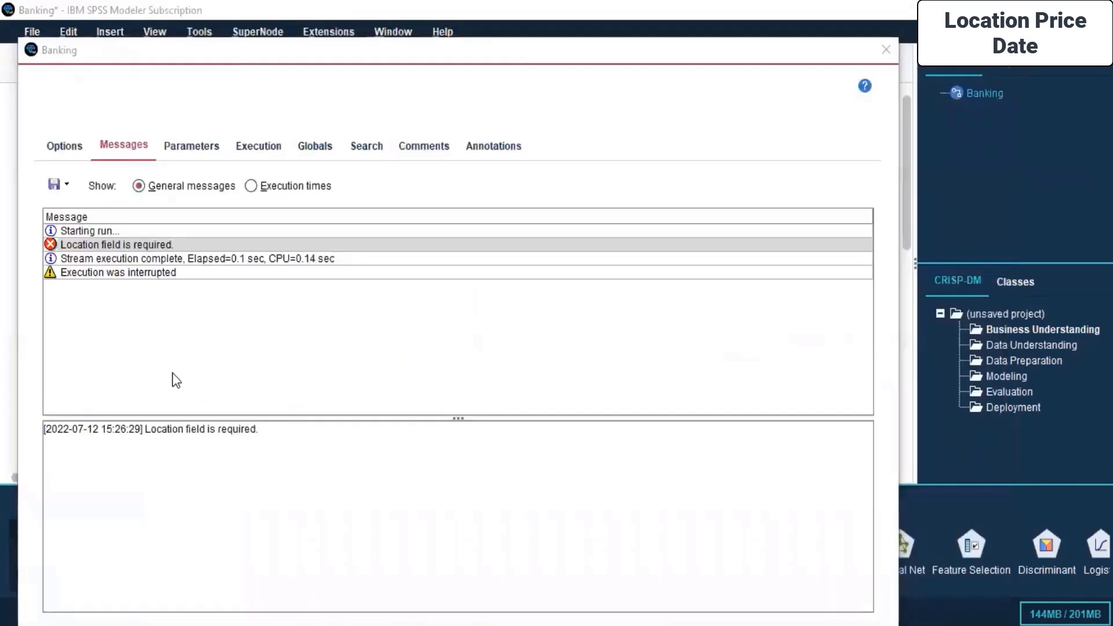
pyautogui.moveTo(214, 53); pyautogui.dragTo(164, 88)
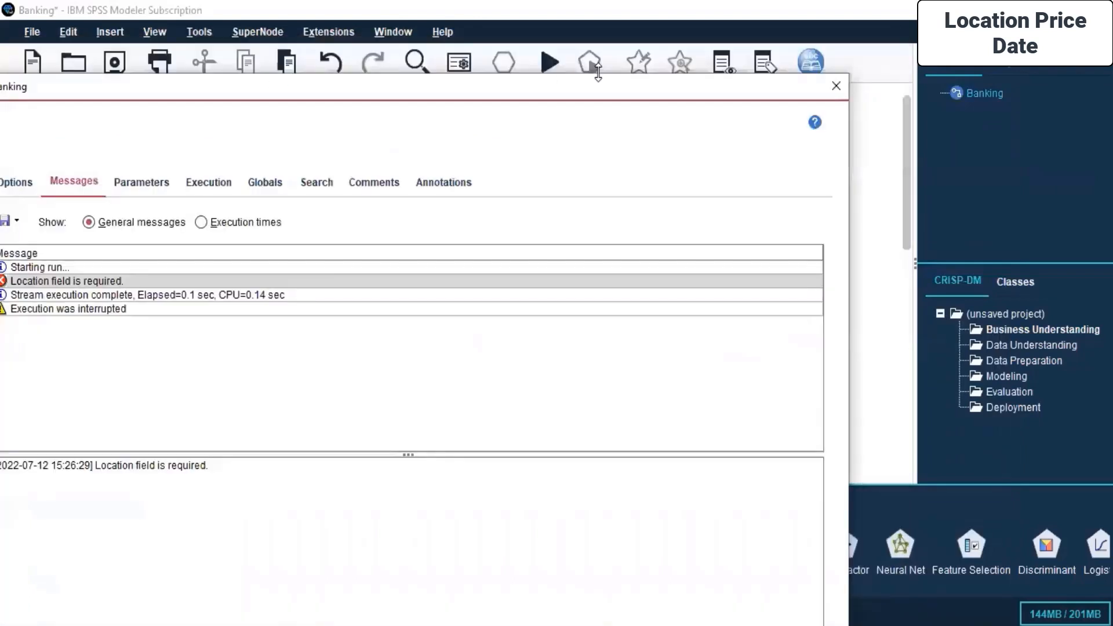
pyautogui.click(827, 93)
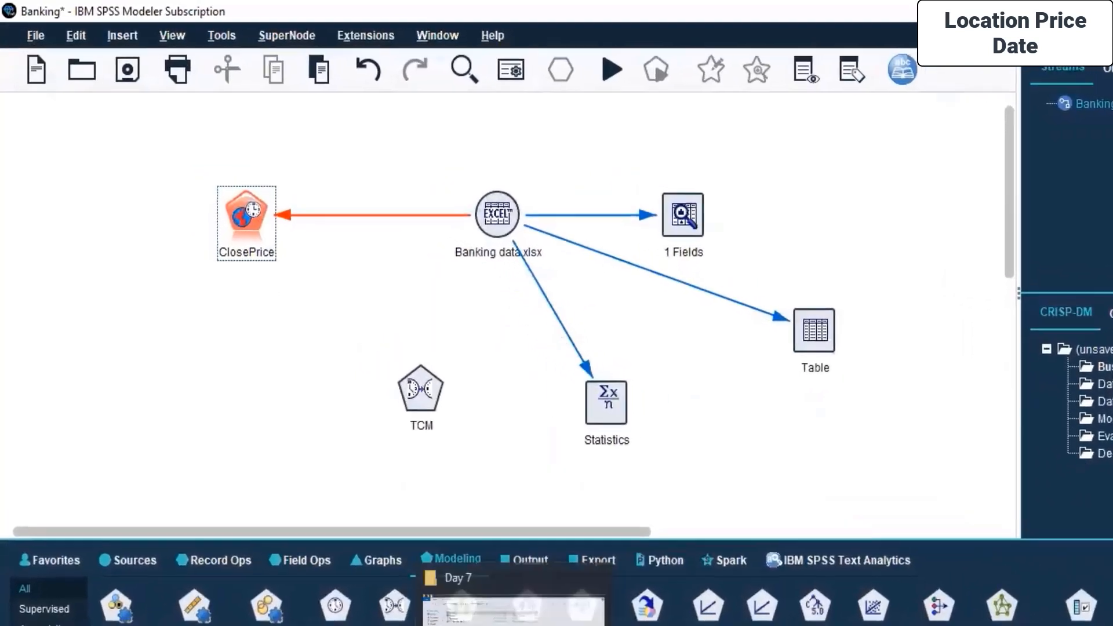
# - Switch to File Explorer and look through the Minitab Dataset folder on the Desktop, and return to SPSS Modeler
pyautogui.click(539, 615)
pyautogui.click(467, 283)
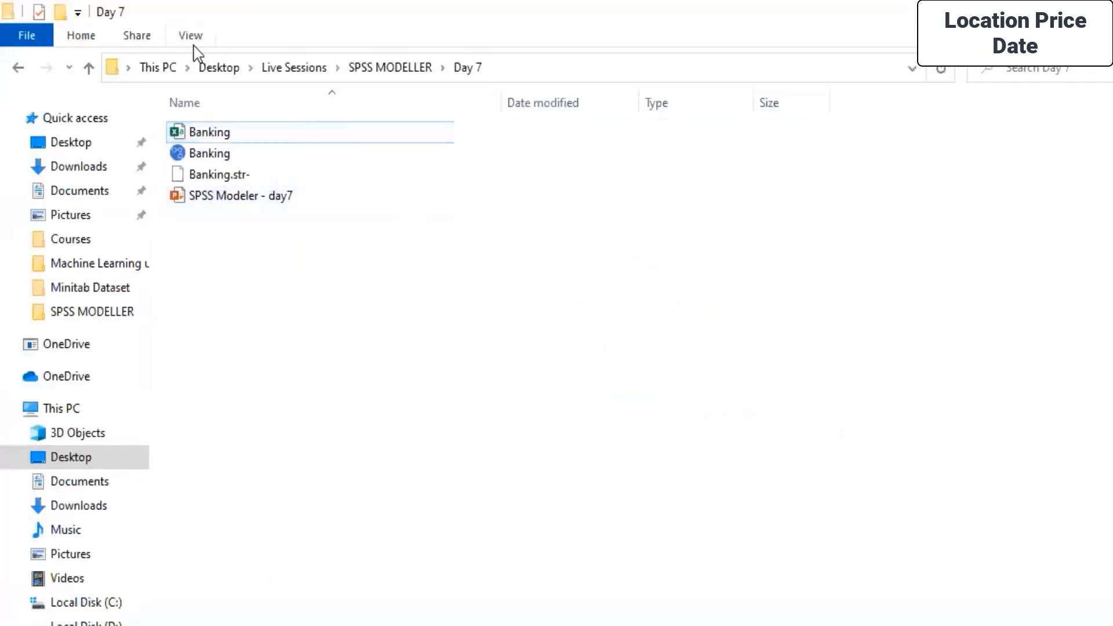
pyautogui.click(223, 61)
pyautogui.doubleClick(226, 201)
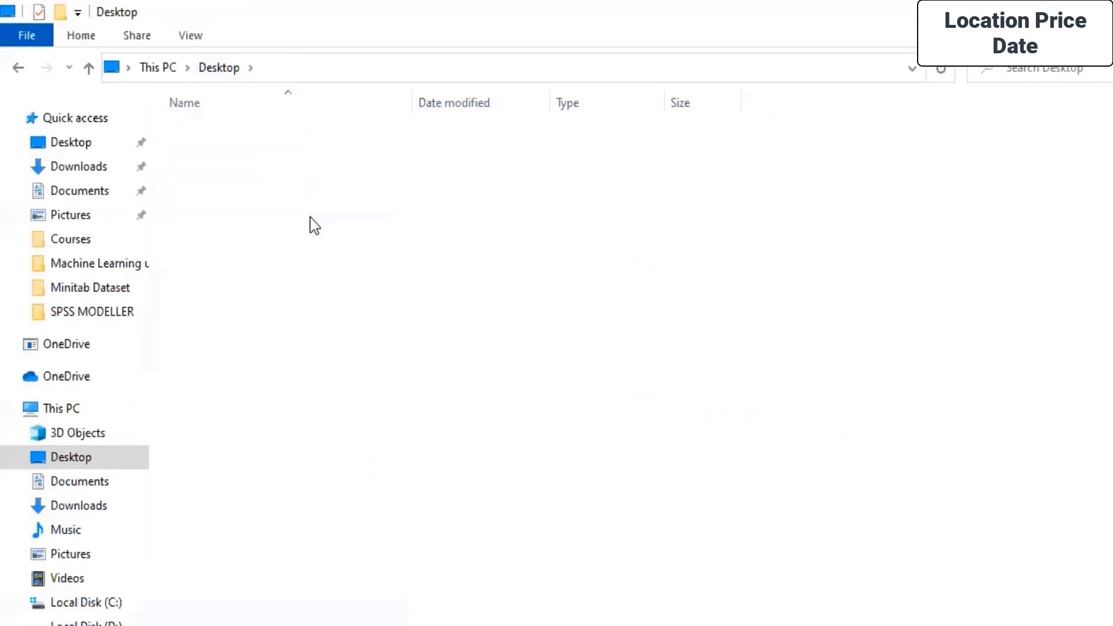
pyautogui.scroll(-2, 249, 348)
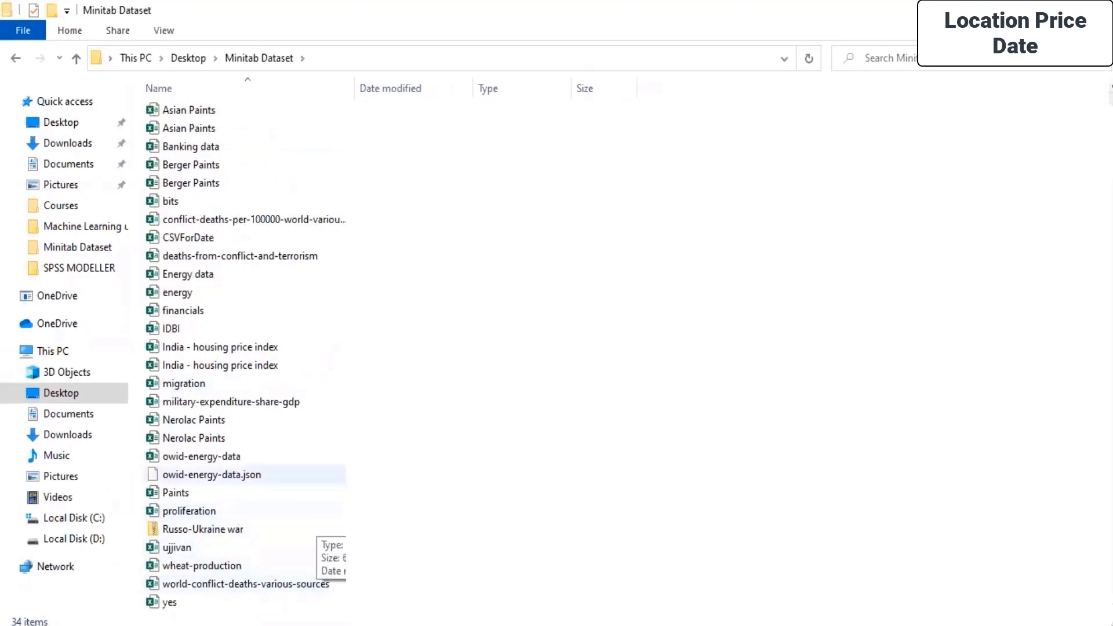
pyautogui.click(278, 625)
pyautogui.click(219, 335)
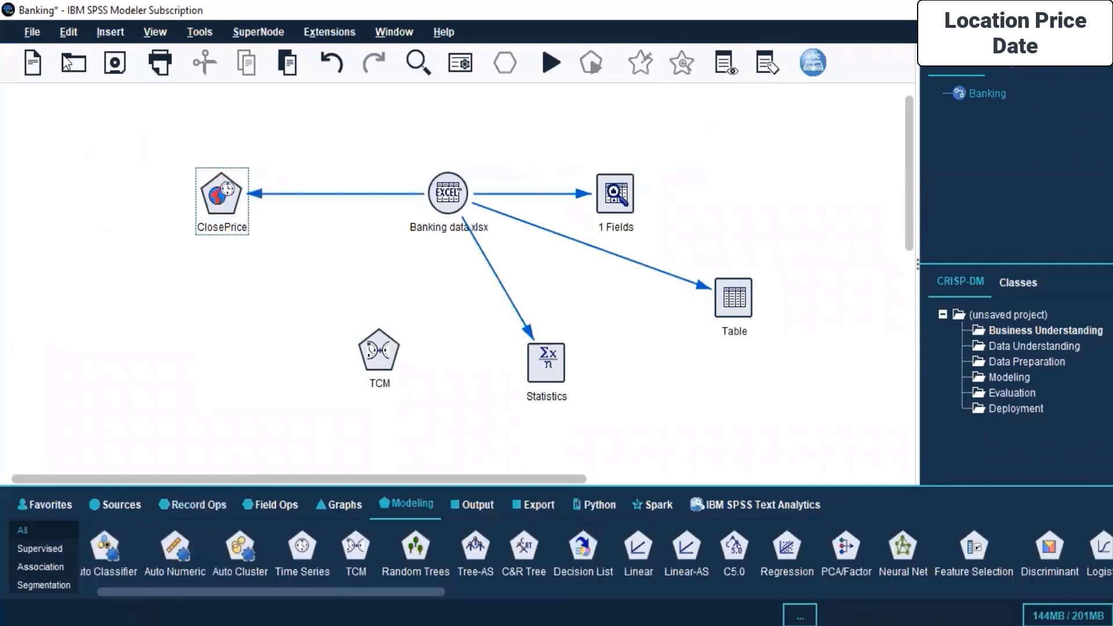
# - Create a new stream and add a Fixed File source node to it
pyautogui.click(33, 62)
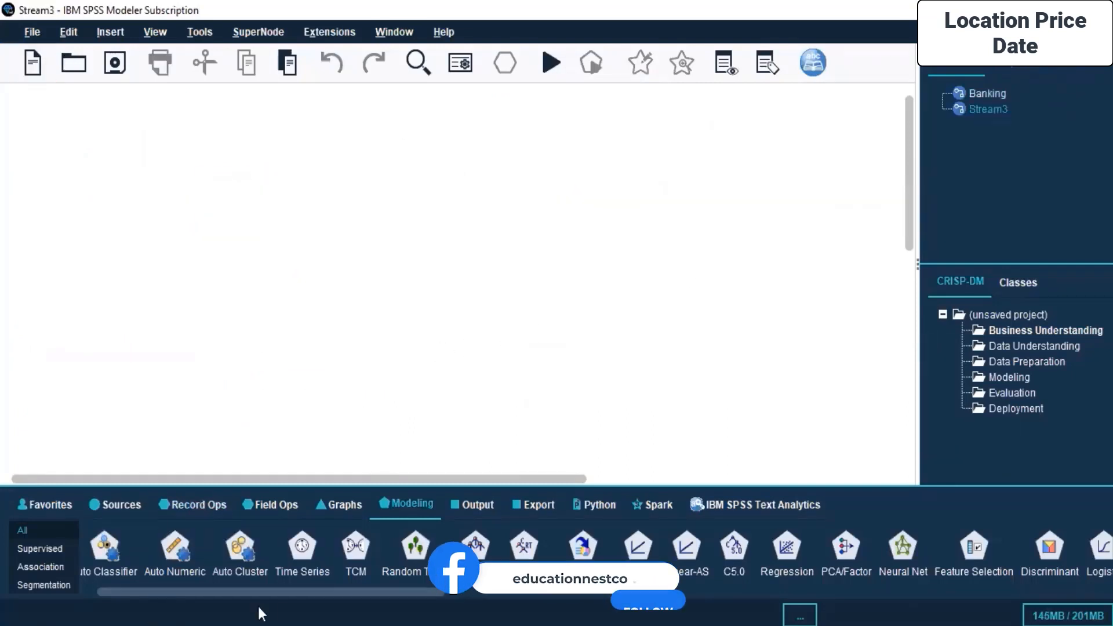
pyautogui.click(121, 505)
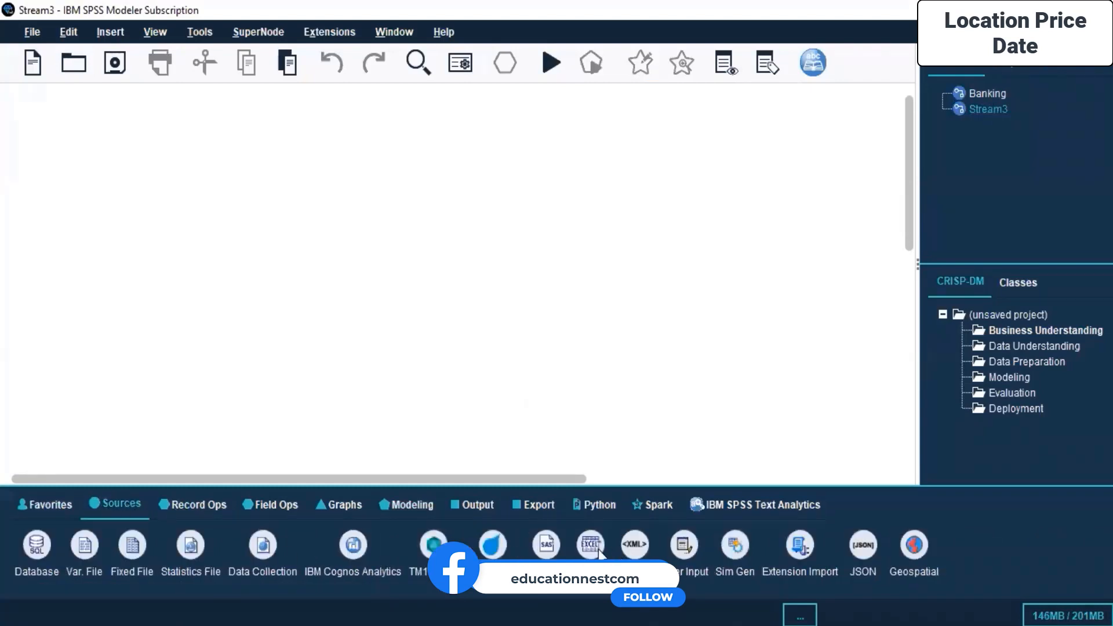
pyautogui.doubleClick(132, 546)
# - Set the Fixed File node's source to world-conflict-deaths-various-sources.csv from the Minitab Dataset folder and apply it
pyautogui.rightClick(58, 187)
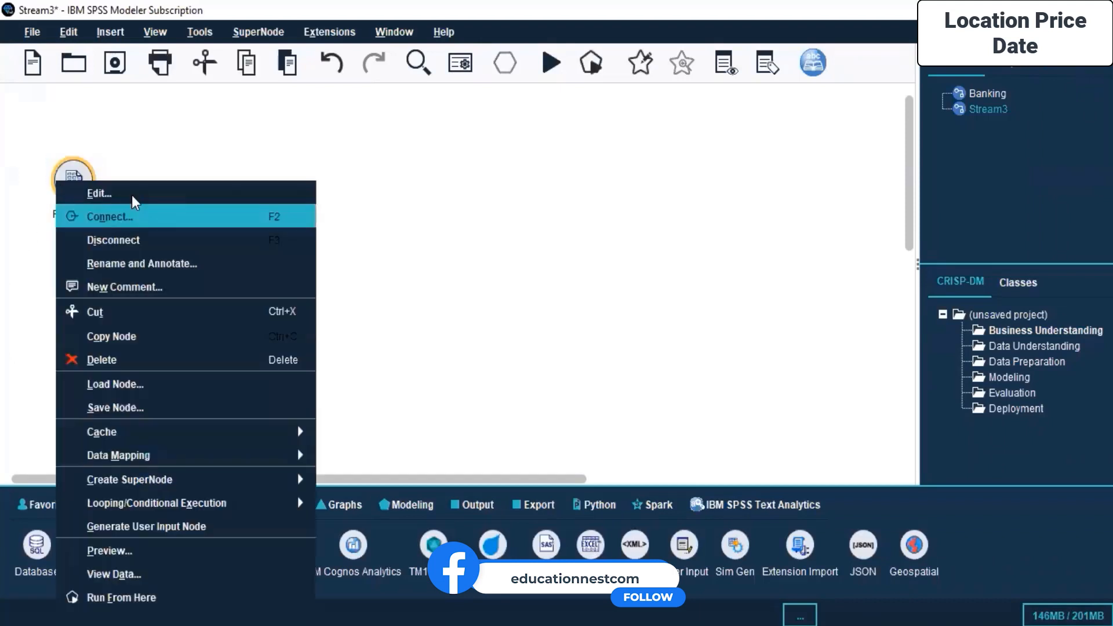
pyautogui.click(81, 194)
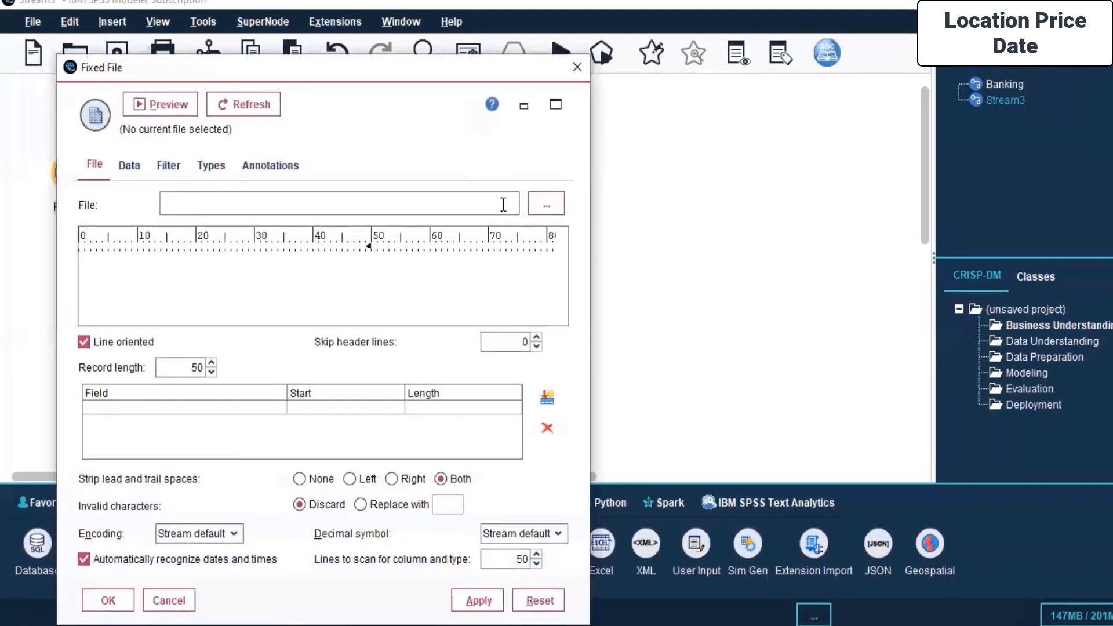
pyautogui.click(546, 204)
pyautogui.click(591, 11)
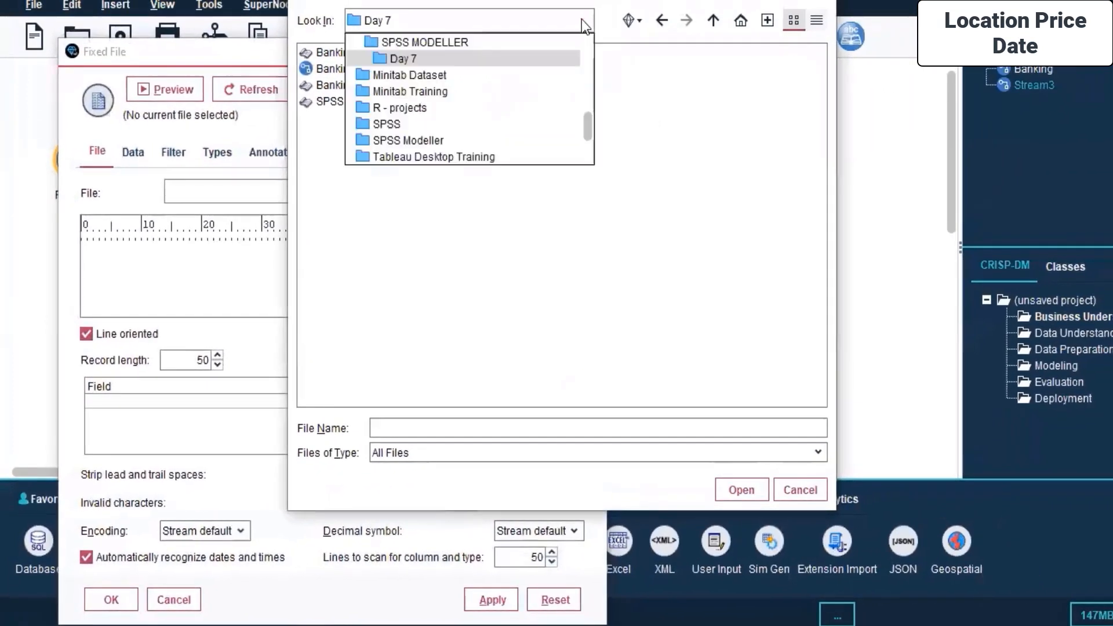
pyautogui.scroll(10, 423, 158)
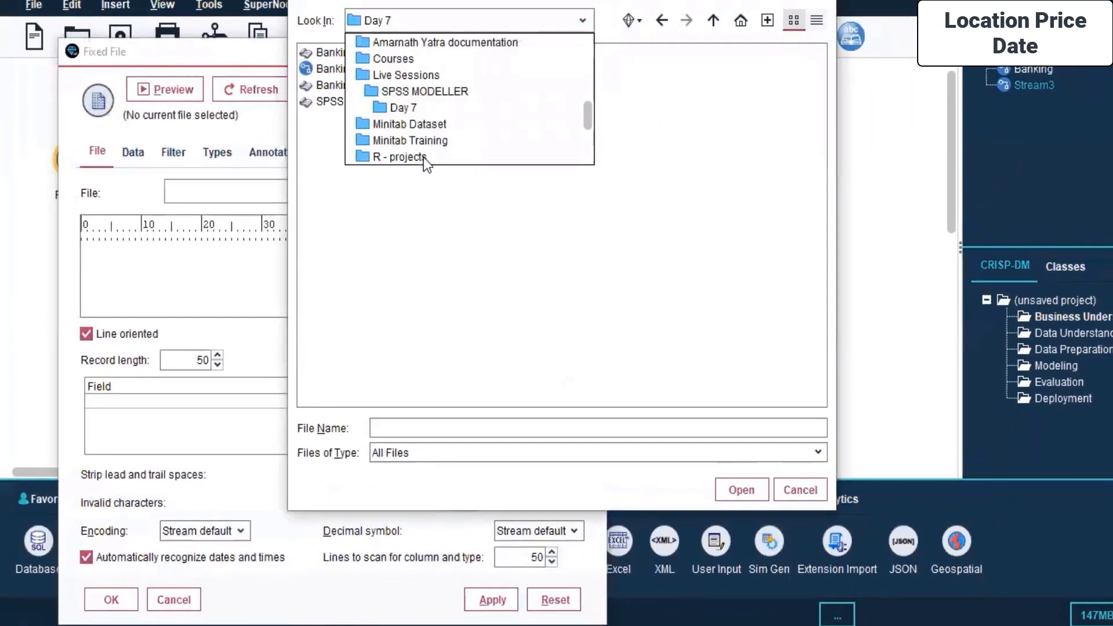
pyautogui.click(384, 52)
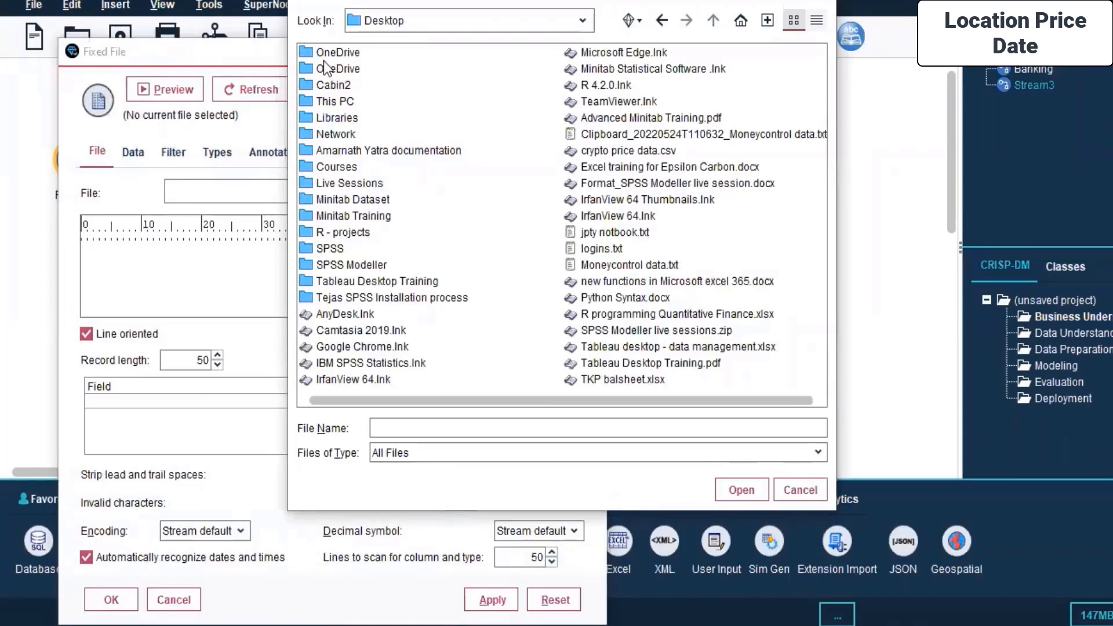
pyautogui.doubleClick(348, 200)
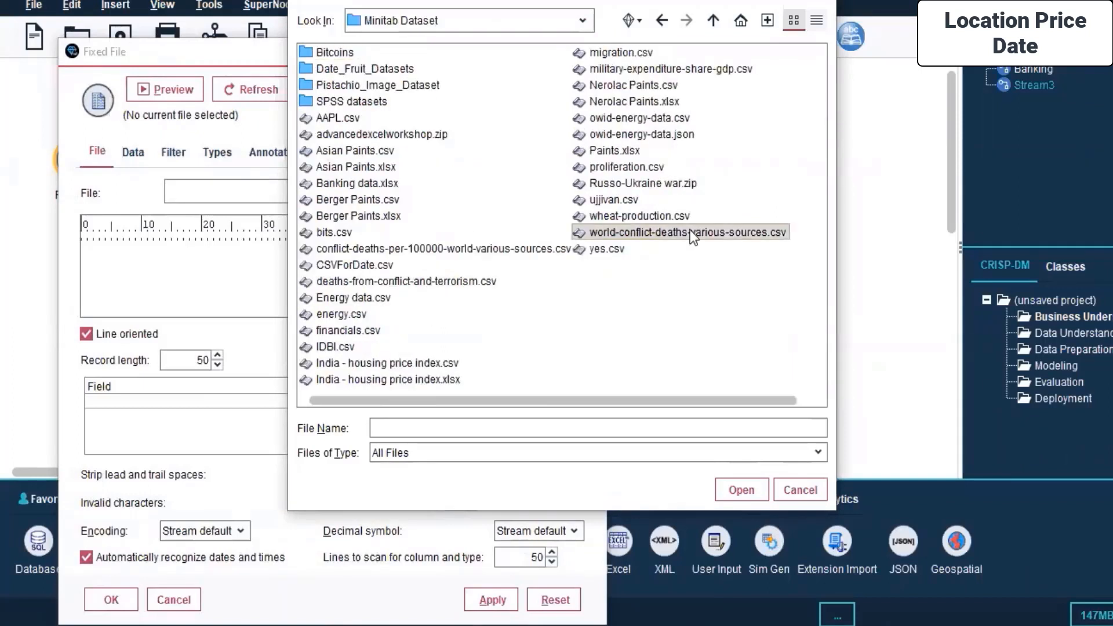
pyautogui.click(690, 232)
pyautogui.click(742, 491)
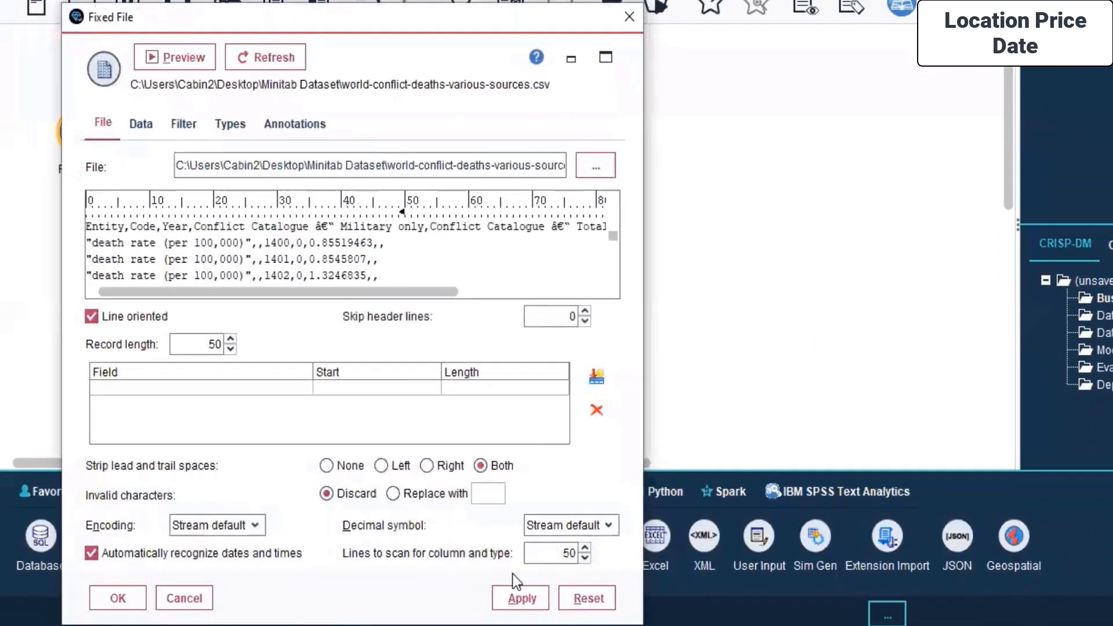
pyautogui.click(520, 601)
# - Examine the Fixed File node's data, filter and type settings, preview its data and read its field values
pyautogui.click(141, 124)
pyautogui.click(188, 134)
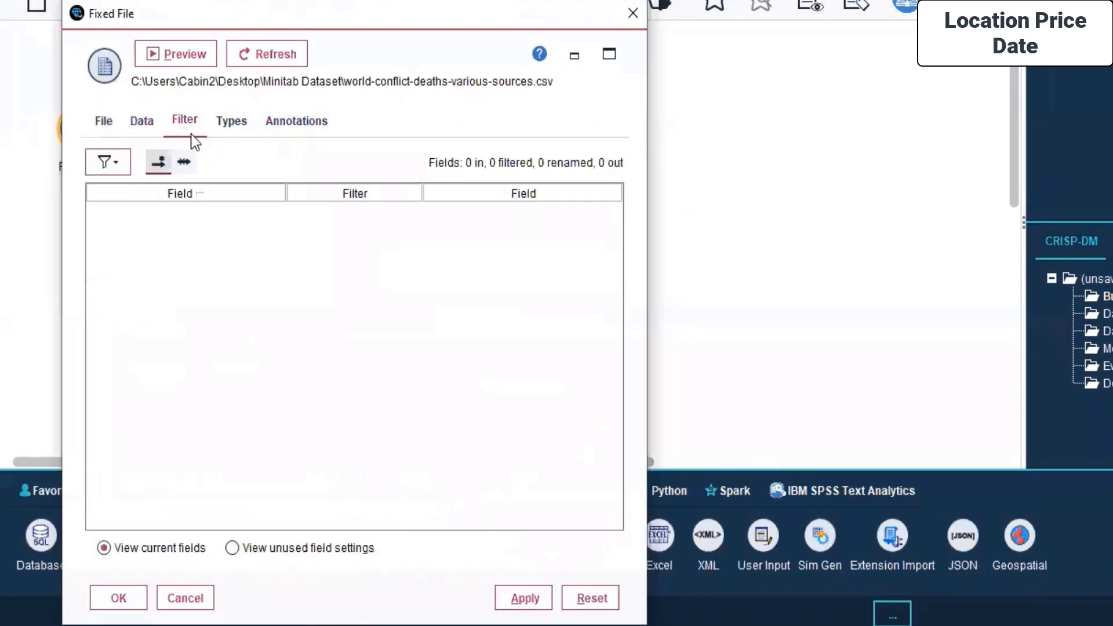
pyautogui.click(141, 121)
pyautogui.click(177, 54)
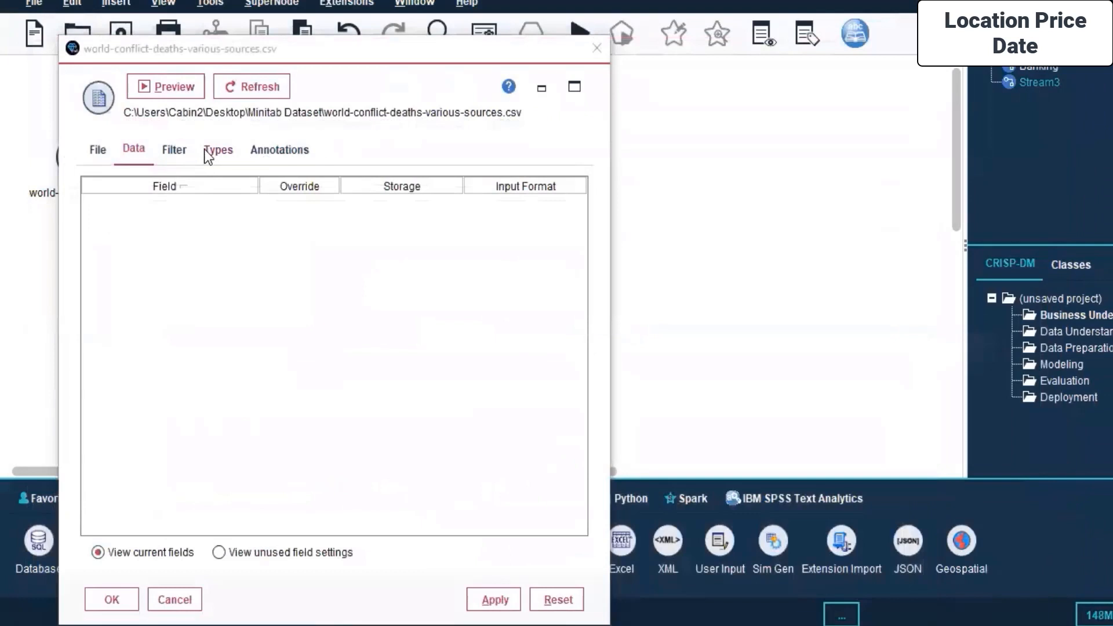
pyautogui.click(174, 150)
pyautogui.click(220, 152)
pyautogui.click(239, 190)
pyautogui.click(295, 366)
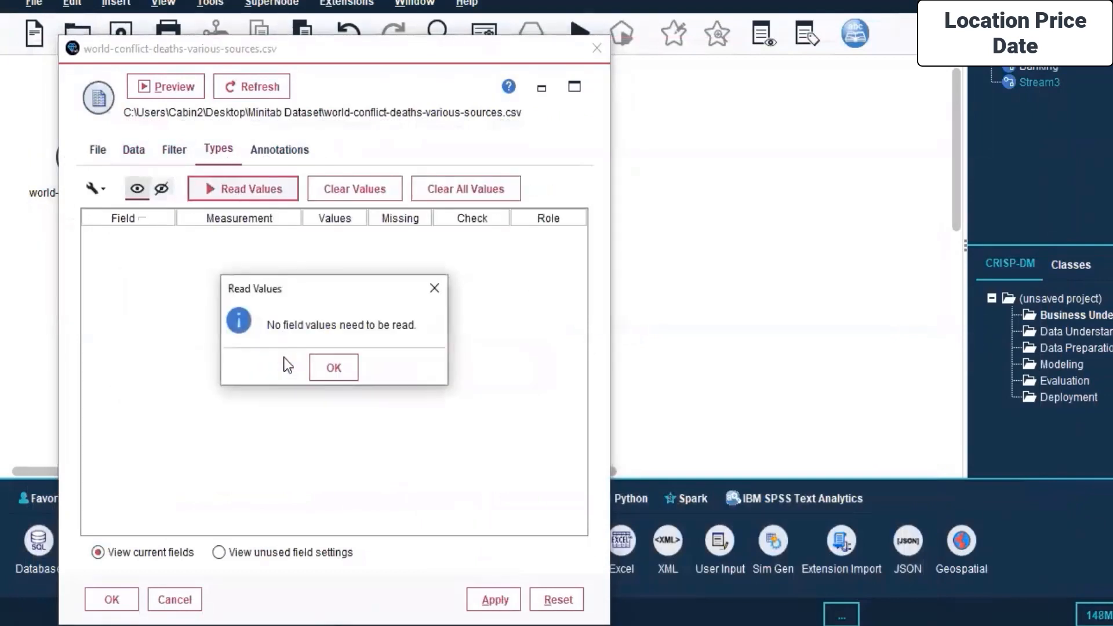
pyautogui.click(339, 367)
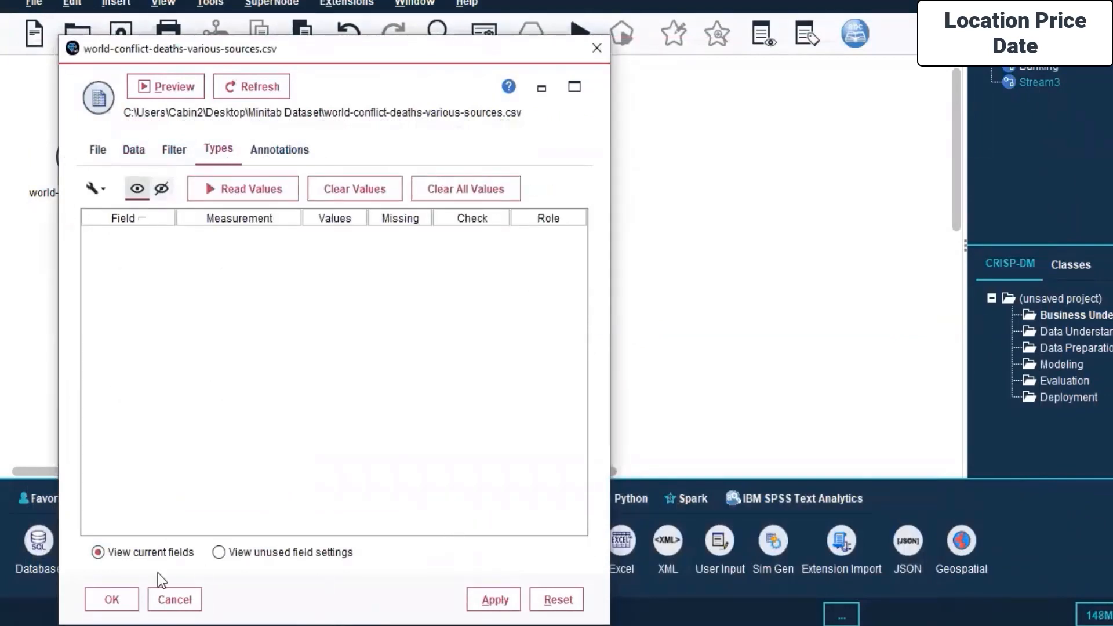
# - Close the world-conflict-deaths node's settings and delete the node from the stream
pyautogui.click(170, 601)
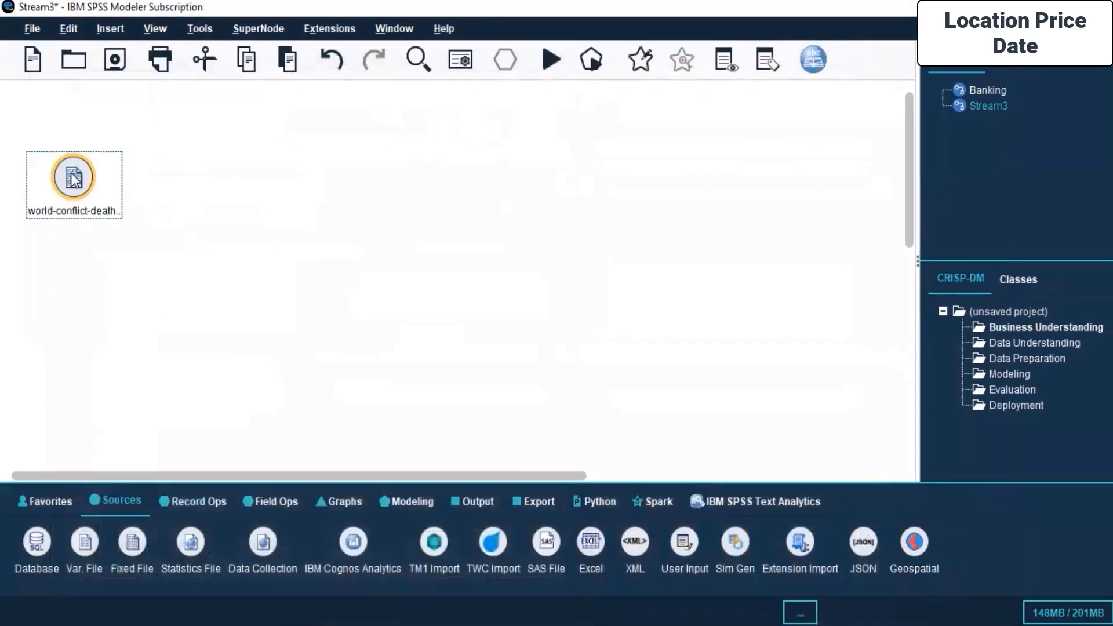
pyautogui.rightClick(74, 179)
pyautogui.click(163, 353)
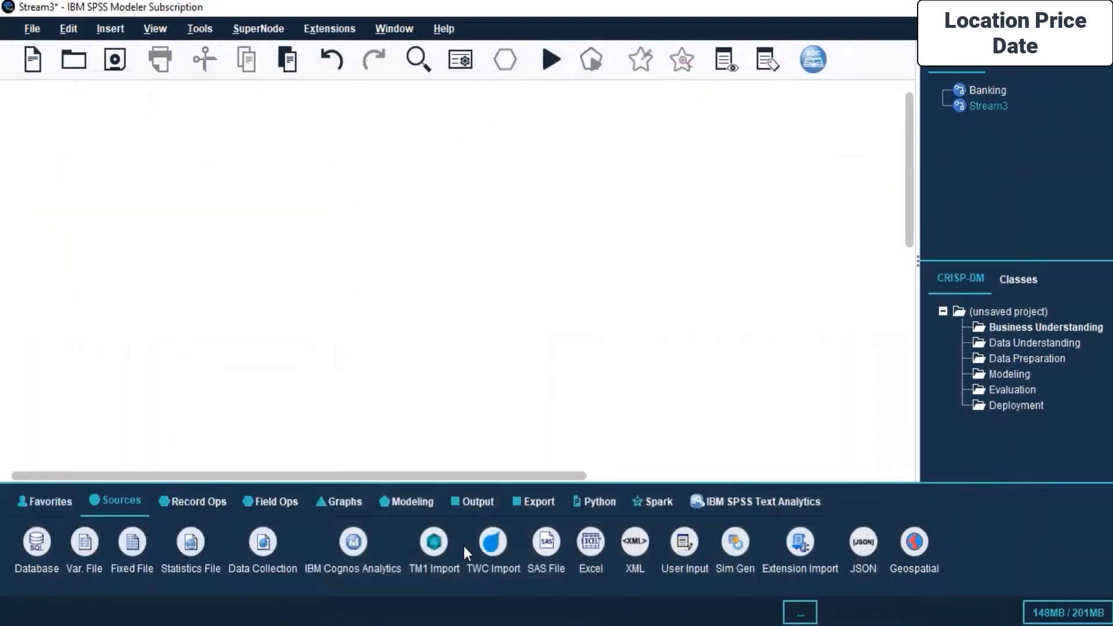
# - Add an Excel source node and browse the Minitab Dataset folder for a workbook to import
pyautogui.doubleClick(591, 543)
pyautogui.rightClick(63, 182)
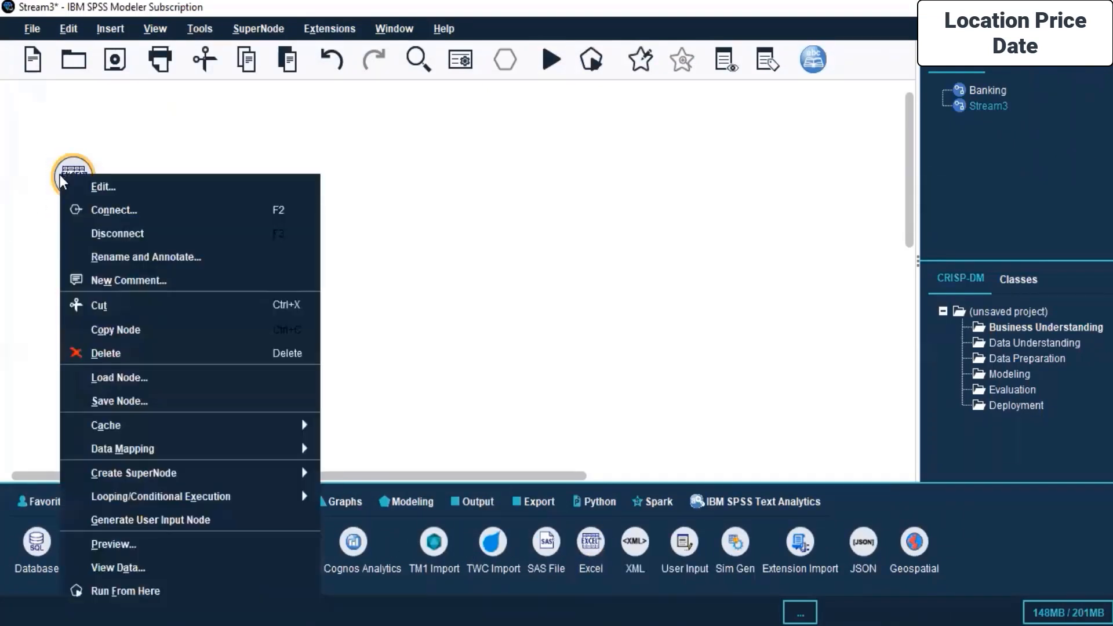
pyautogui.click(111, 189)
pyautogui.click(552, 315)
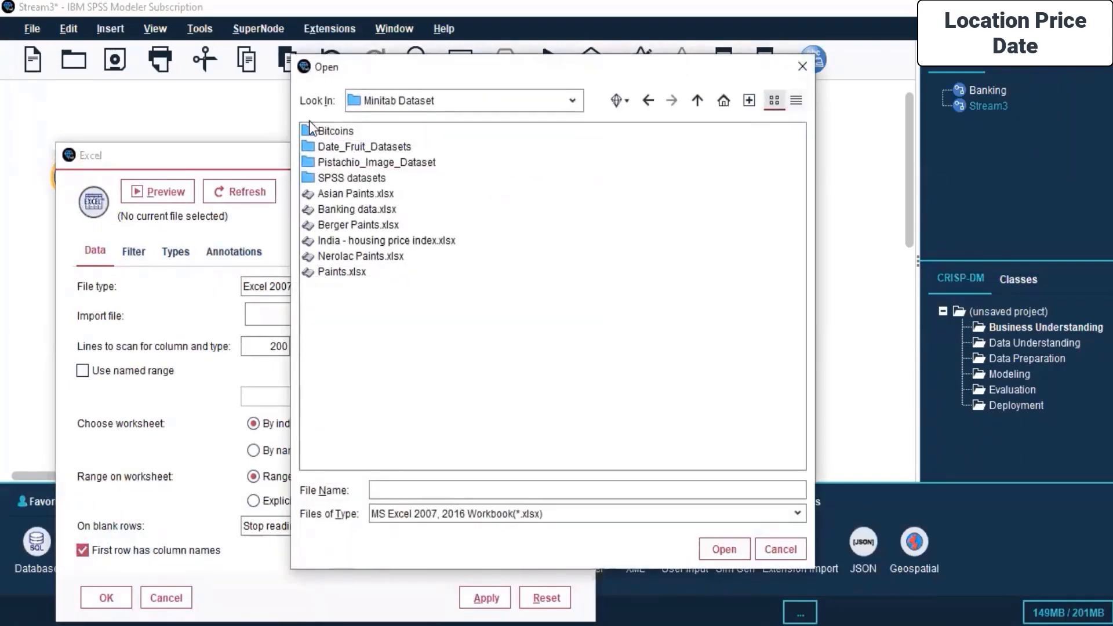
pyautogui.click(802, 66)
pyautogui.click(165, 598)
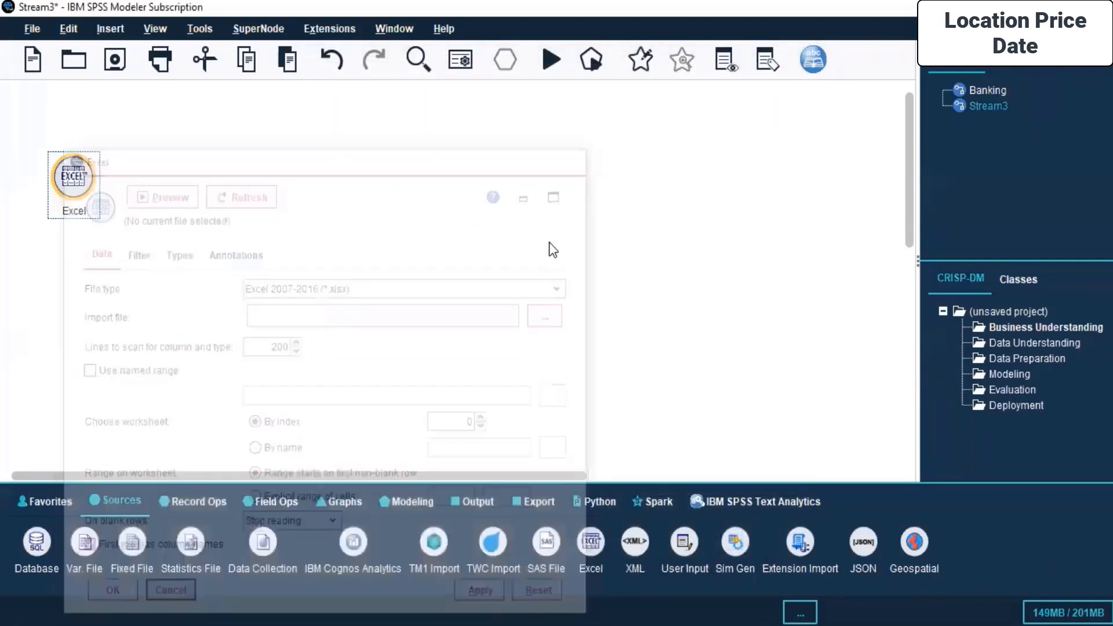
# - Add a Data Collection source node, review its file, filter and type settings, and browse for a metadata file
pyautogui.doubleClick(255, 541)
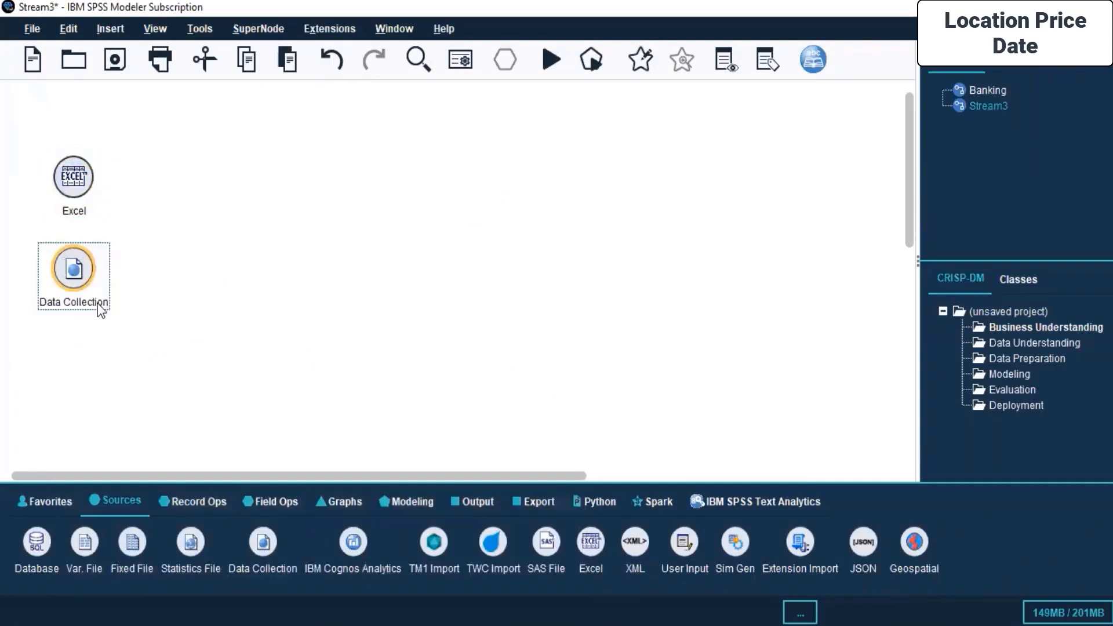
pyautogui.rightClick(75, 264)
pyautogui.click(165, 10)
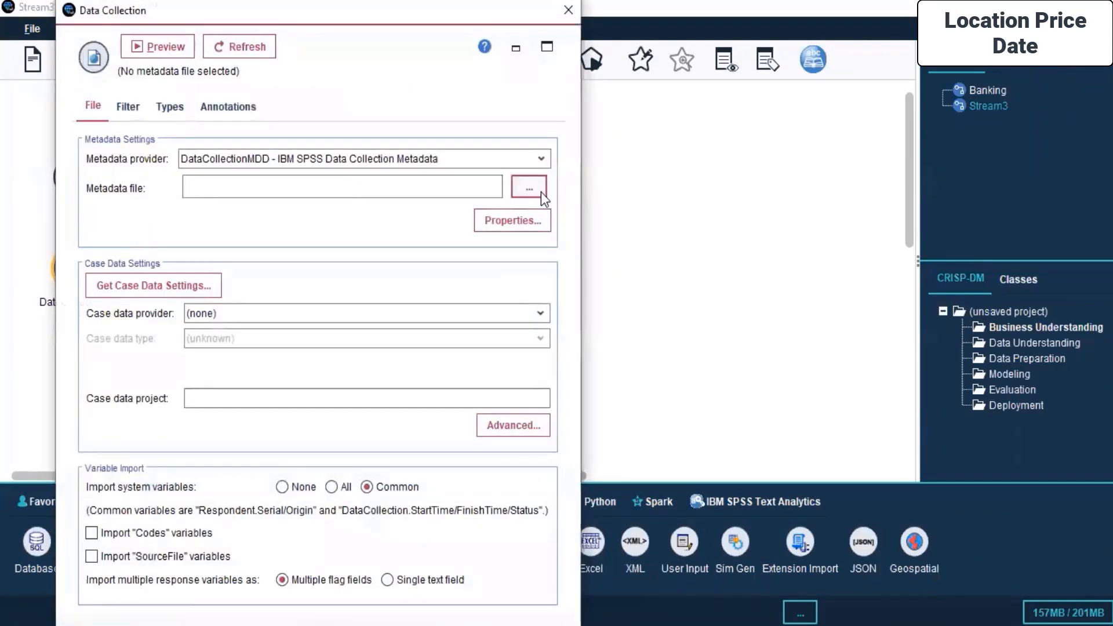
pyautogui.click(128, 106)
pyautogui.click(167, 108)
pyautogui.click(121, 105)
pyautogui.click(93, 105)
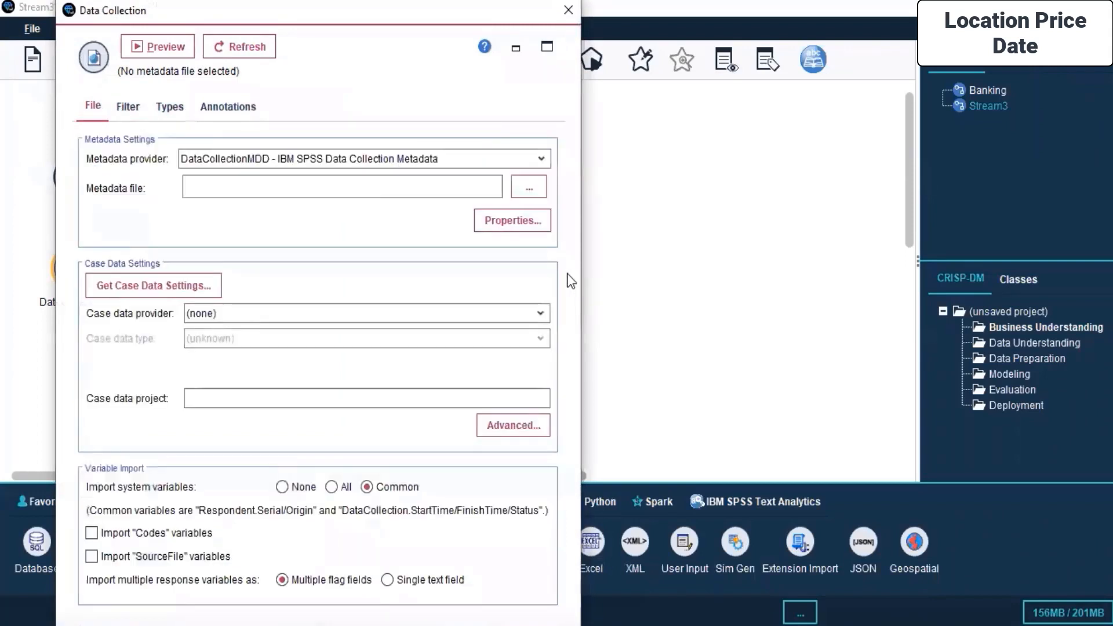
pyautogui.click(530, 187)
pyautogui.click(757, 493)
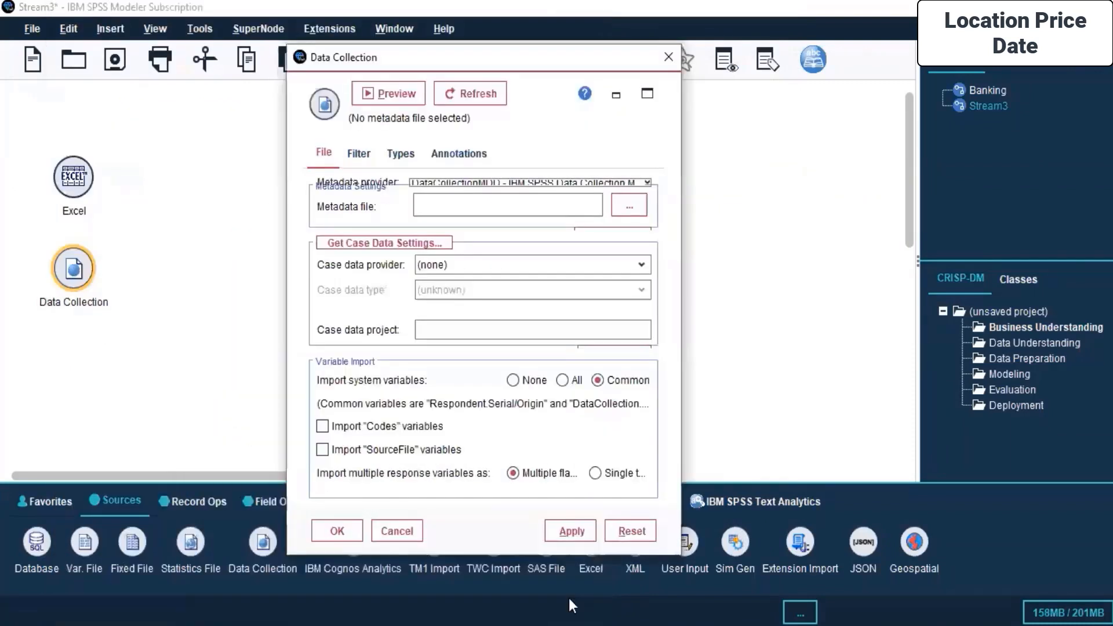
pyautogui.click(397, 531)
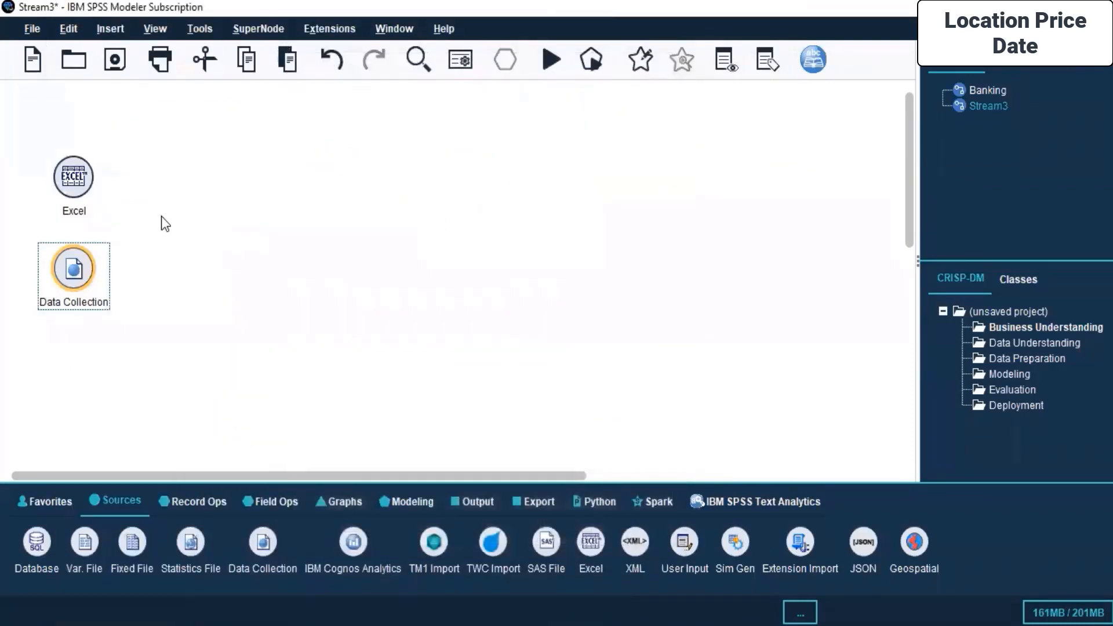
# - Delete the Excel and Data Collection nodes from the stream
pyautogui.moveTo(125, 136); pyautogui.dragTo(35, 432)
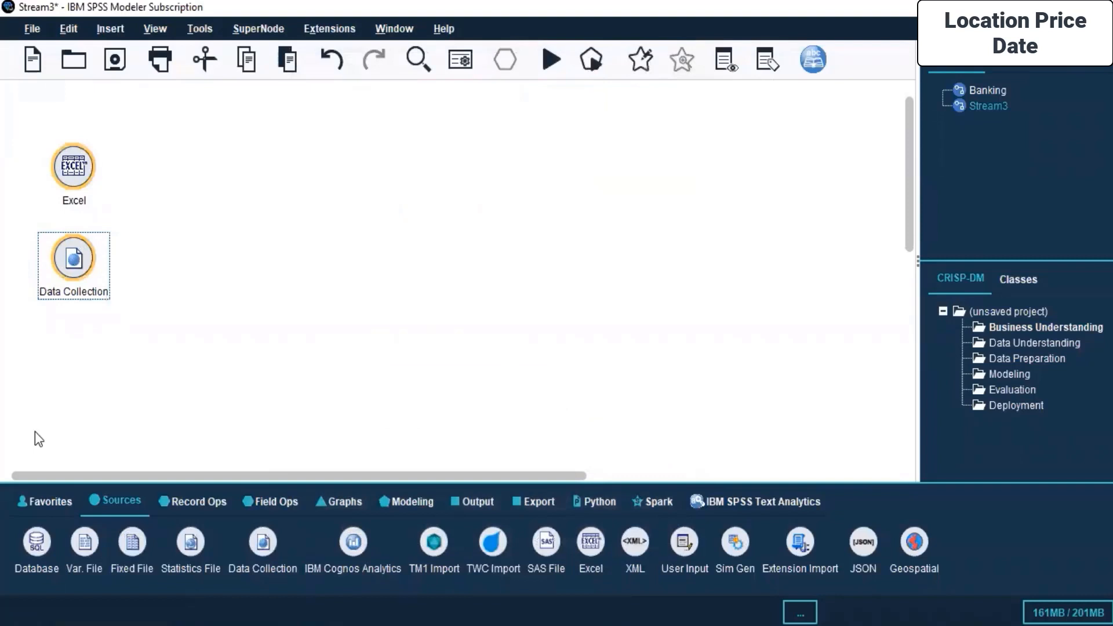
pyautogui.press('Delete')
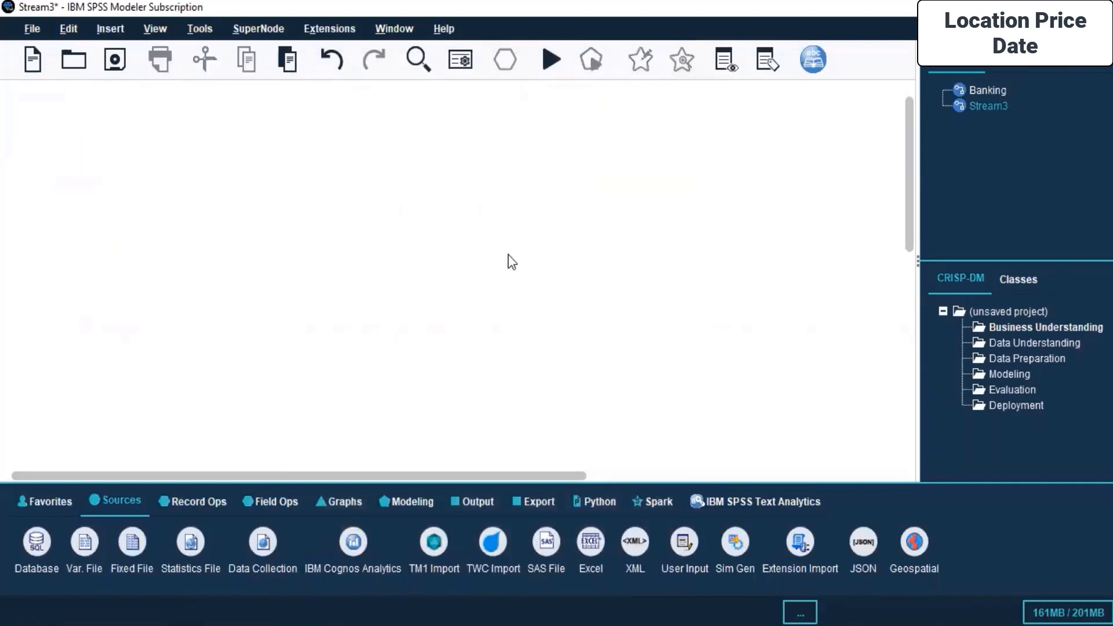
pyautogui.moveTo(504, 625)
pyautogui.click(505, 571)
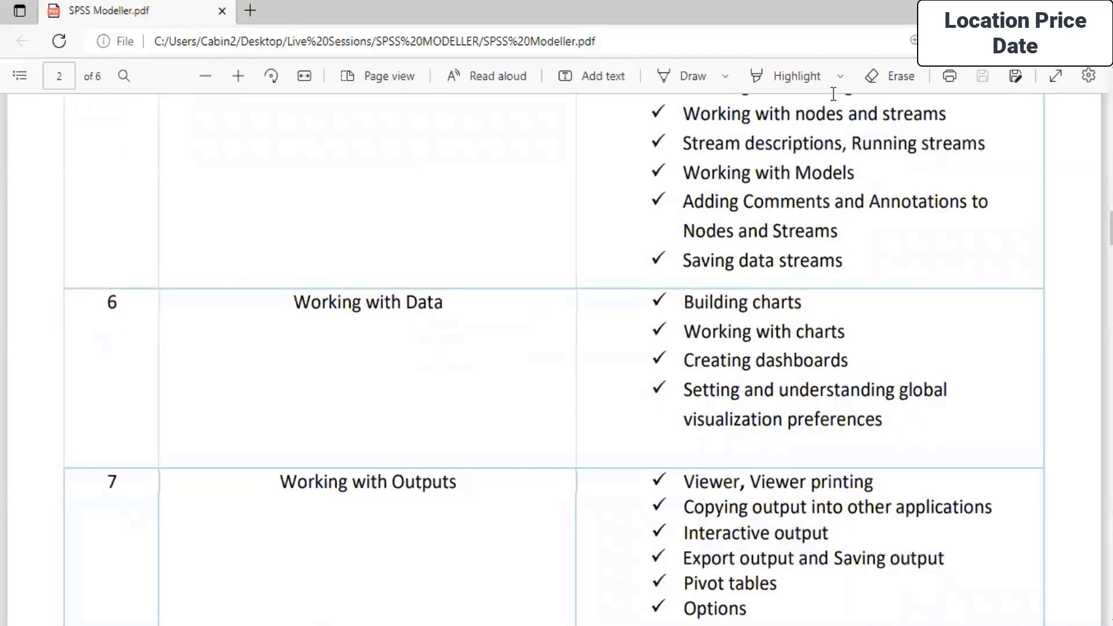
pyautogui.click(1020, 10)
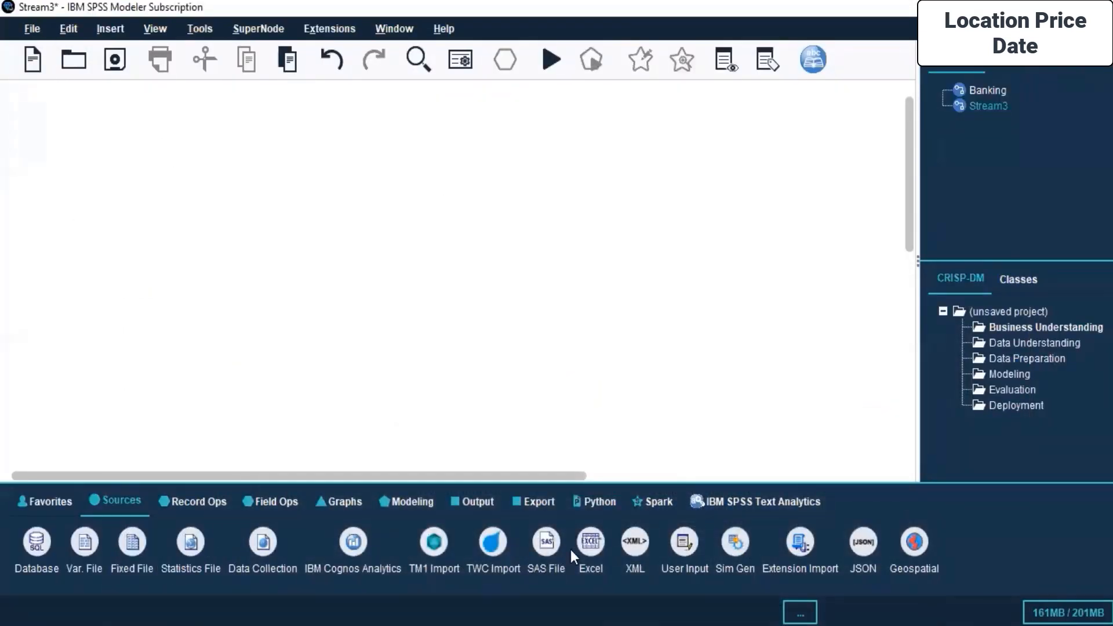
# - Add an Excel source node and set its import file to India - housing price index.xlsx from the Minitab Dataset folder
pyautogui.doubleClick(592, 542)
pyautogui.rightClick(56, 173)
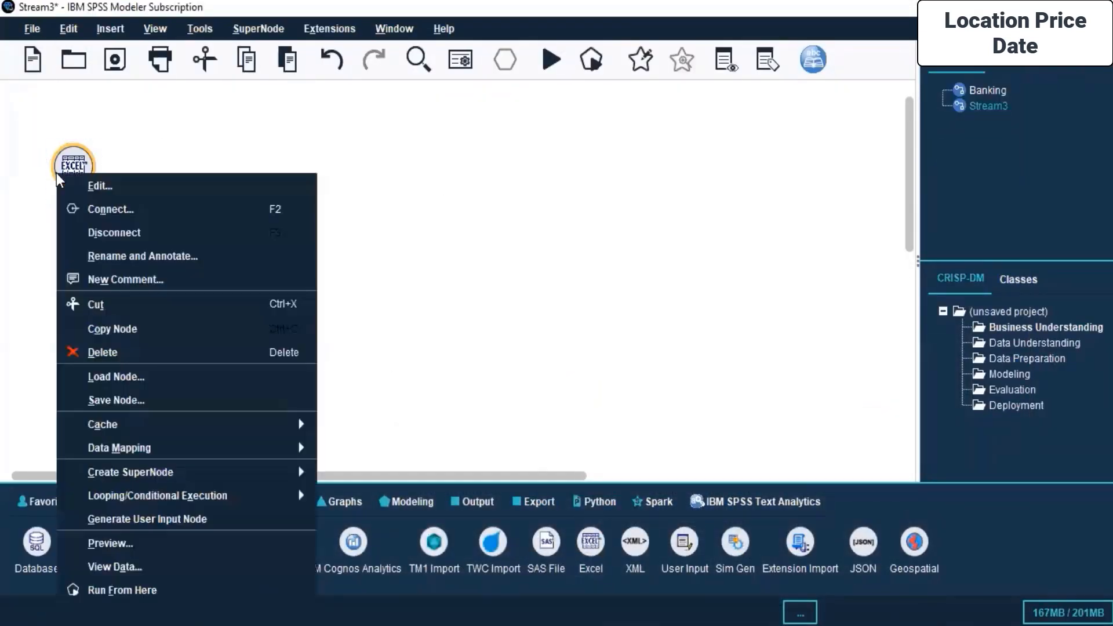
pyautogui.click(102, 189)
pyautogui.click(552, 313)
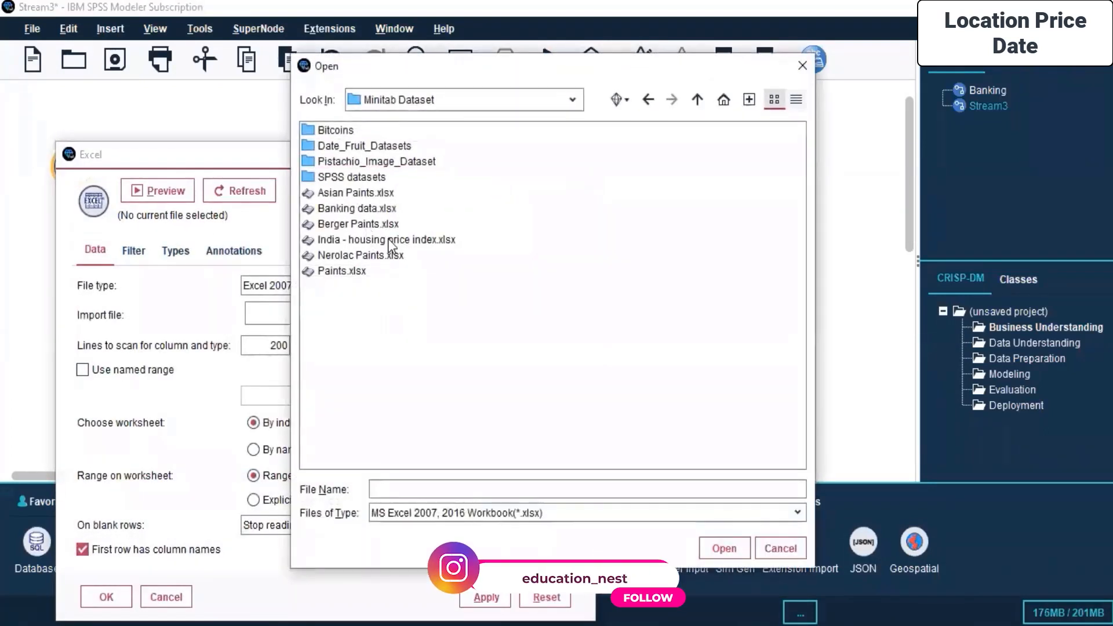
pyautogui.click(389, 240)
pyautogui.click(712, 553)
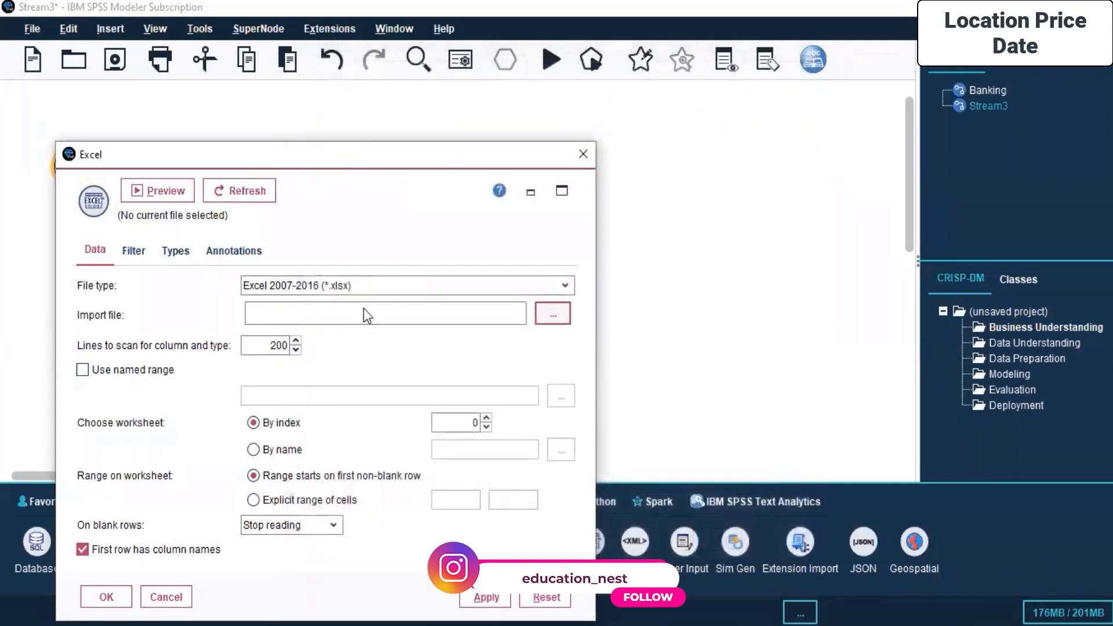
# - Read the values for all fields of the housing price index node and apply its type settings
pyautogui.click(134, 252)
pyautogui.click(175, 252)
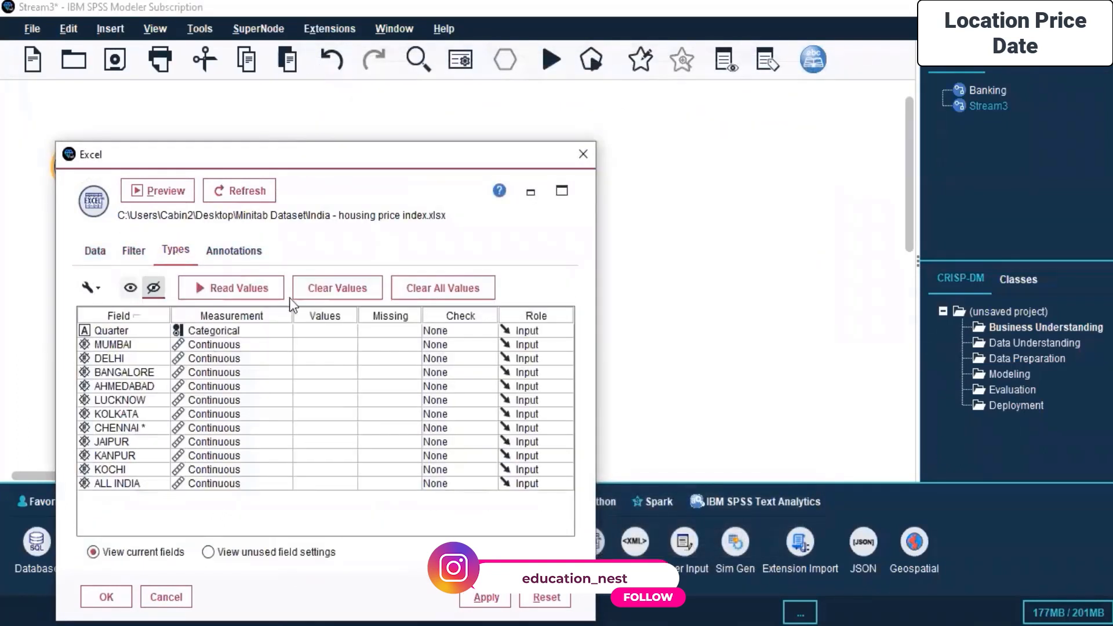
pyautogui.click(232, 290)
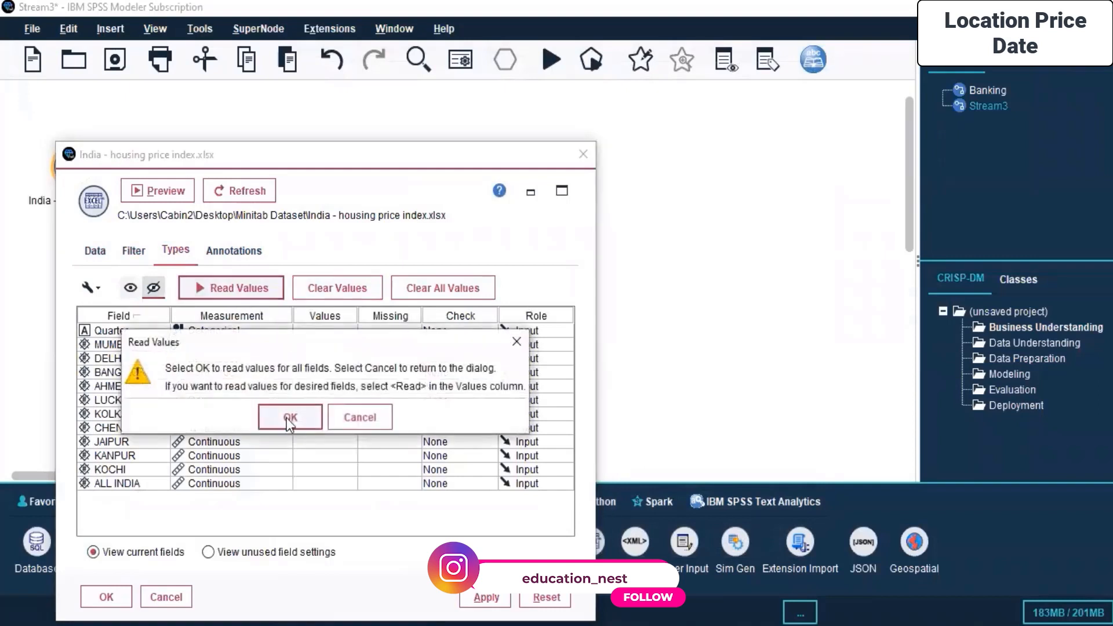
pyautogui.click(288, 418)
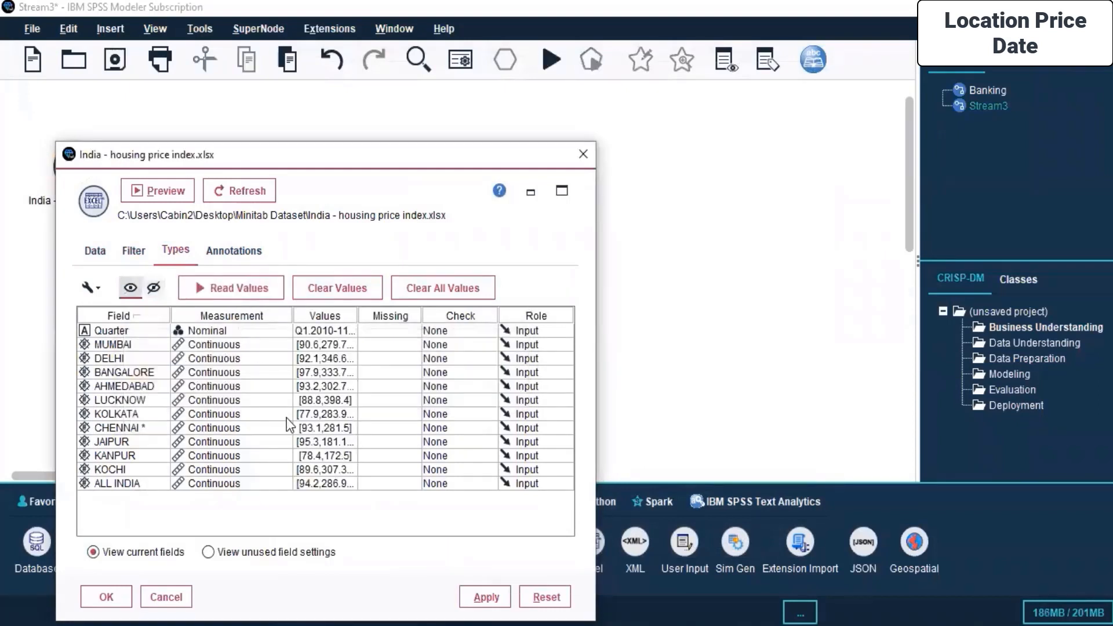
pyautogui.click(487, 600)
pyautogui.click(110, 599)
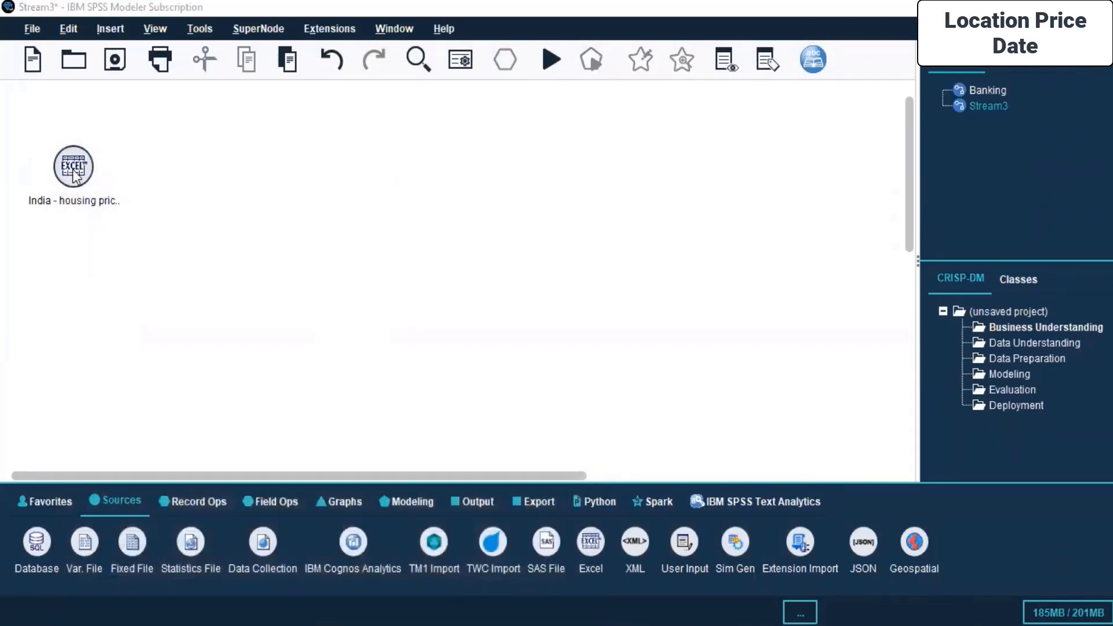
# - Add a TCM modeling node to the stream and connect the housing price Excel node to it
pyautogui.click(126, 202)
pyautogui.click(467, 500)
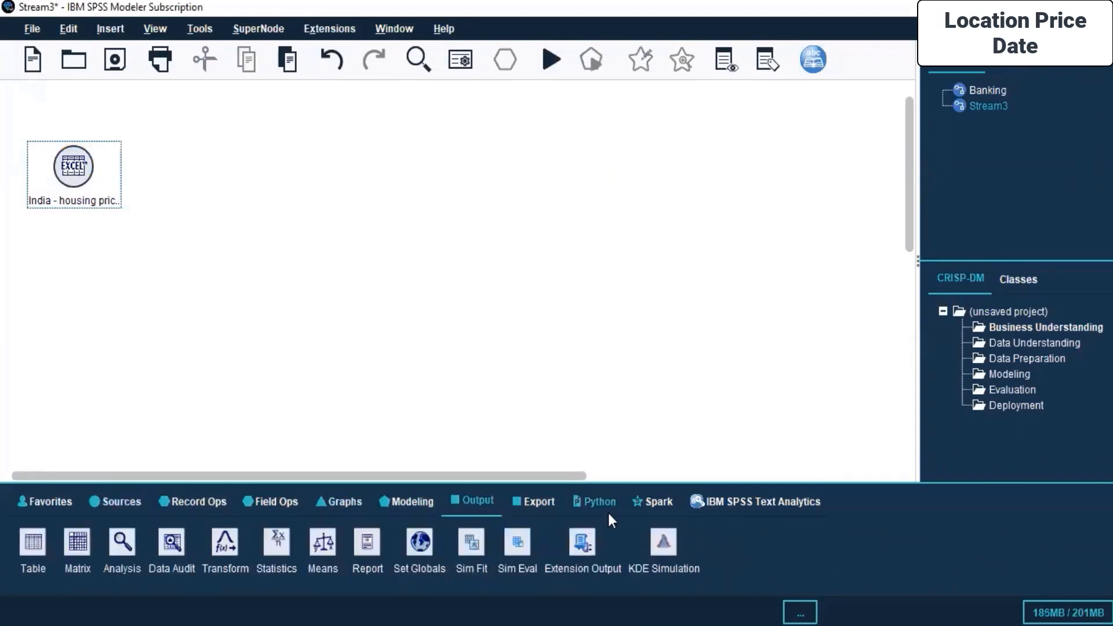
pyautogui.click(419, 501)
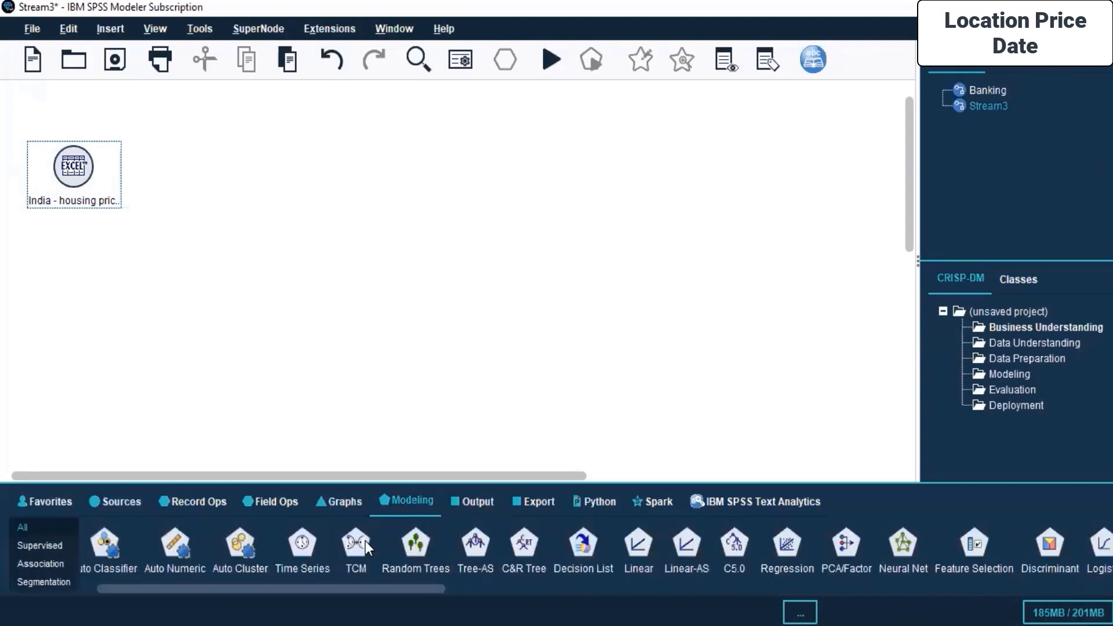
pyautogui.moveTo(413, 248); pyautogui.dragTo(284, 185)
pyautogui.rightClick(83, 178)
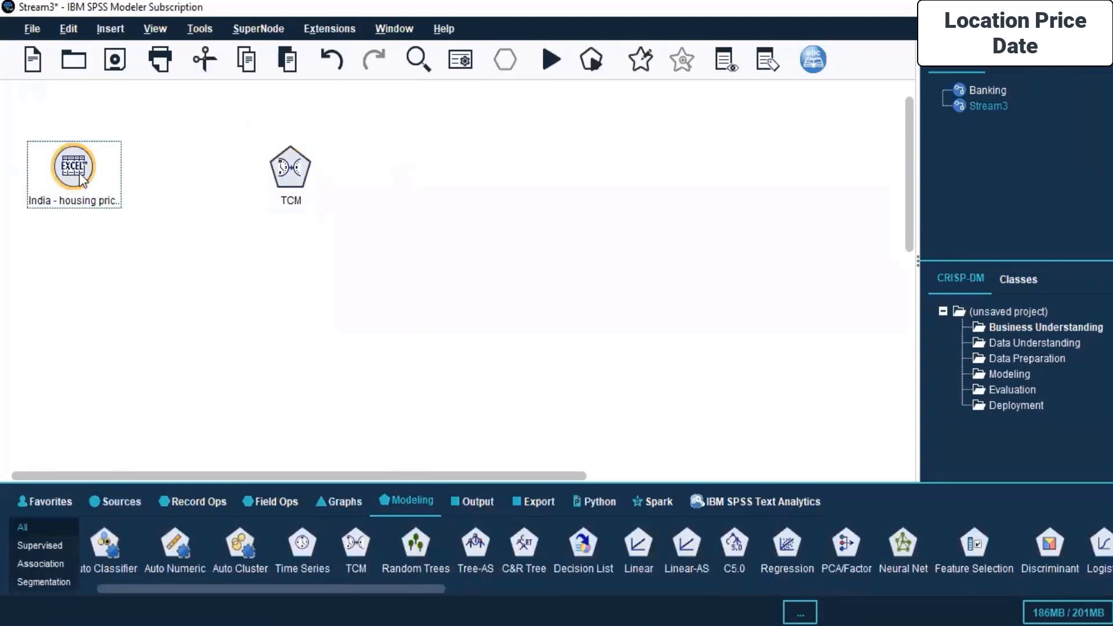
pyautogui.click(122, 208)
pyautogui.click(296, 169)
# - Switch the TCM node to custom field assignments and assign ALL INDIA as the target
pyautogui.rightClick(297, 166)
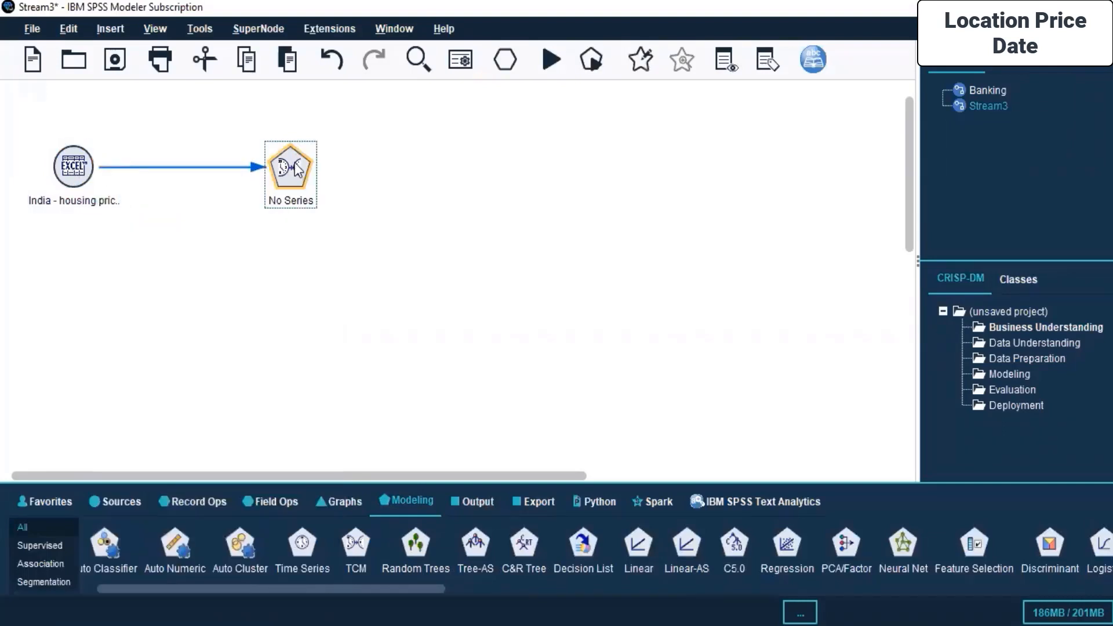
pyautogui.click(338, 174)
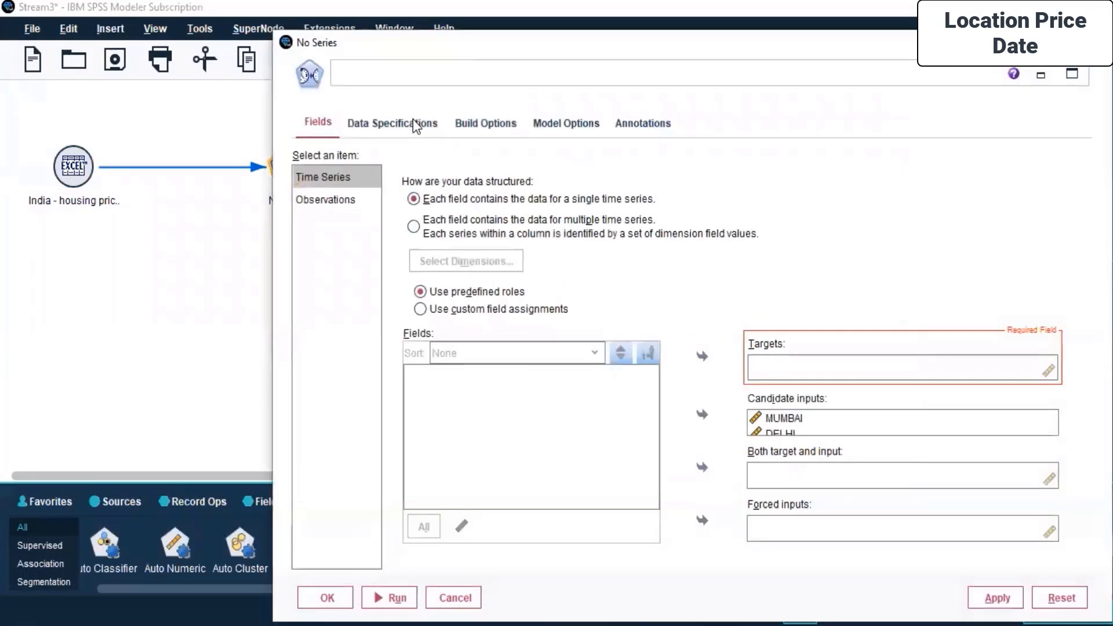
pyautogui.click(418, 123)
pyautogui.click(470, 123)
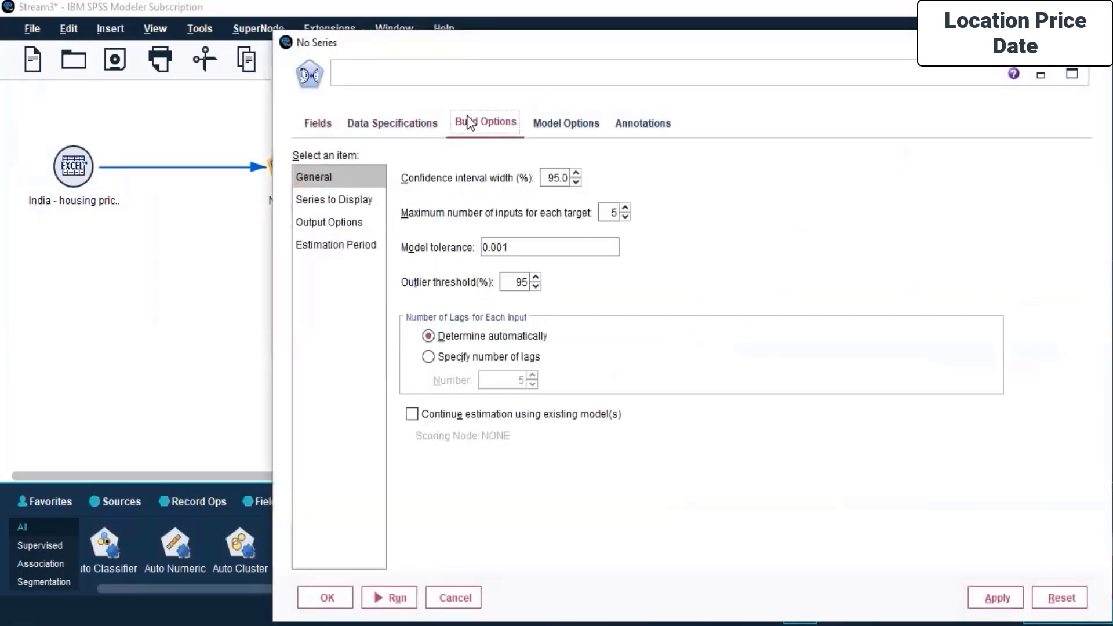
pyautogui.click(304, 124)
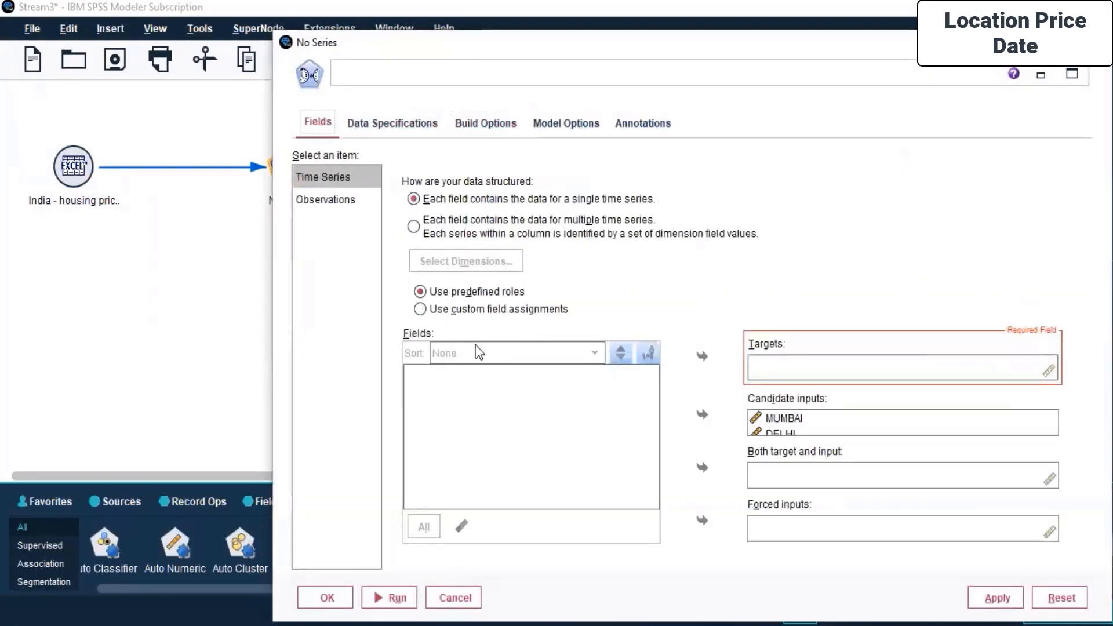
pyautogui.click(467, 310)
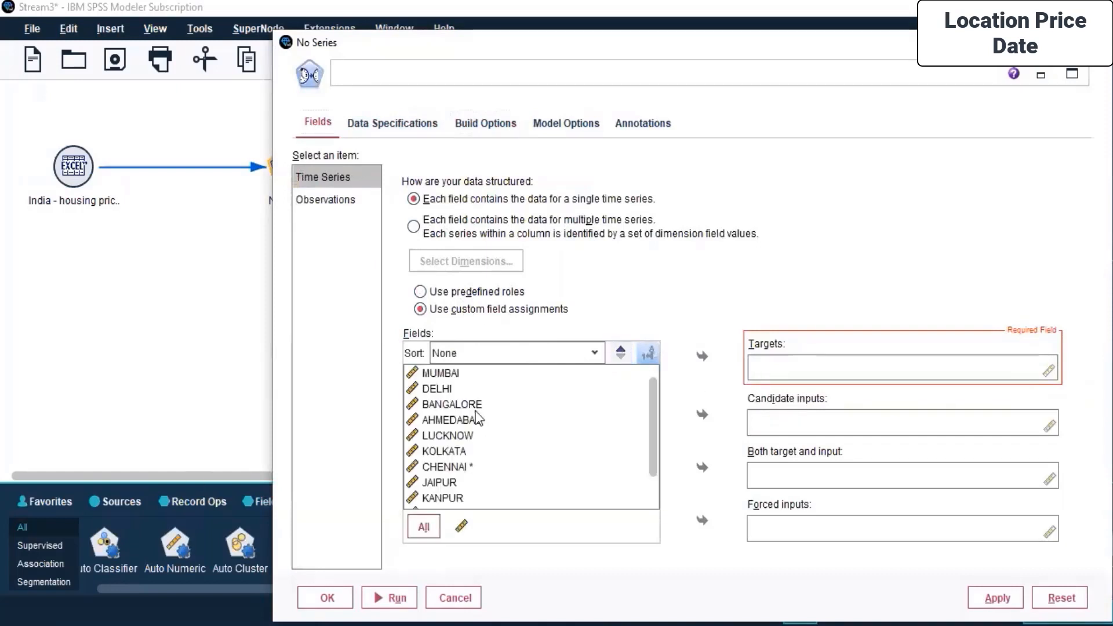
pyautogui.scroll(-1, 482, 418)
pyautogui.click(430, 502)
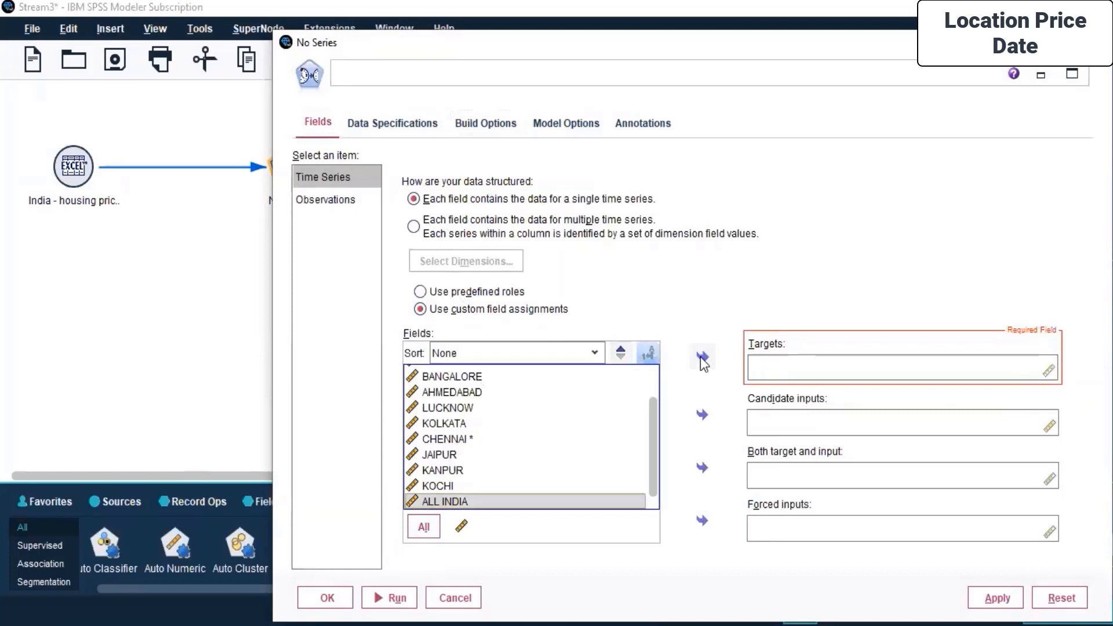
pyautogui.click(702, 356)
# - Assign BANGALORE as a candidate input and DELHI as a forced input of the TCM node
pyautogui.click(791, 424)
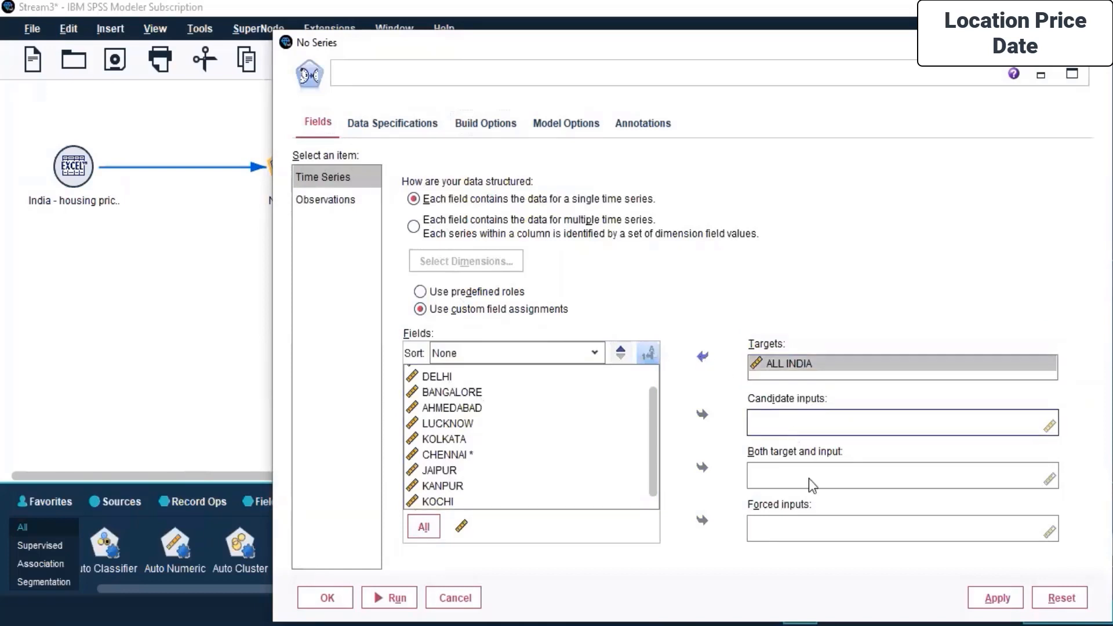
pyautogui.click(443, 394)
pyautogui.click(702, 414)
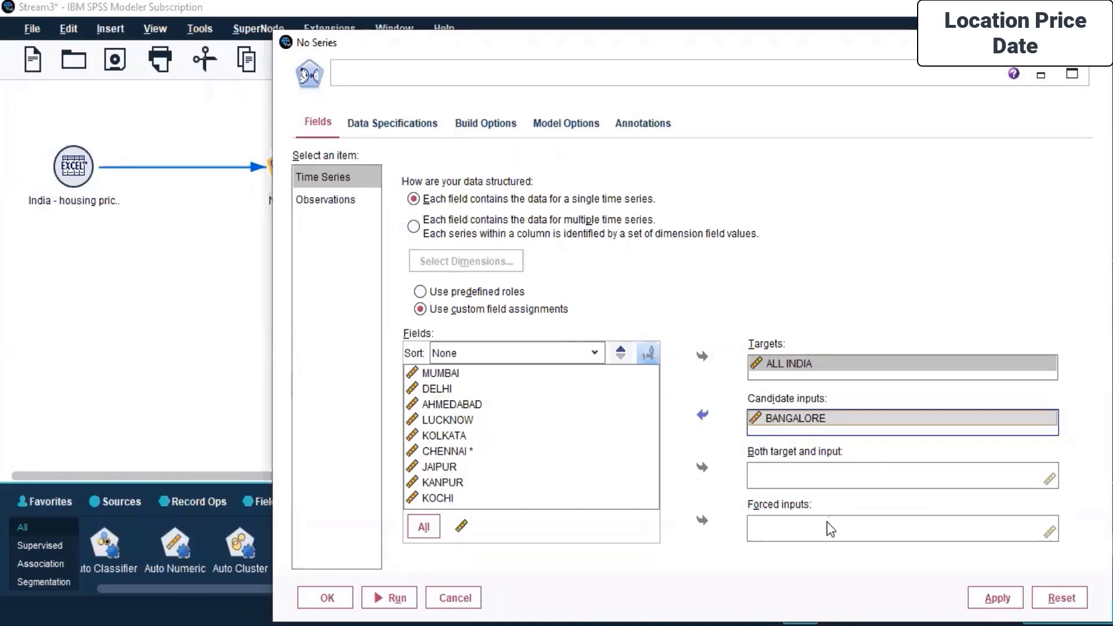
pyautogui.click(433, 374)
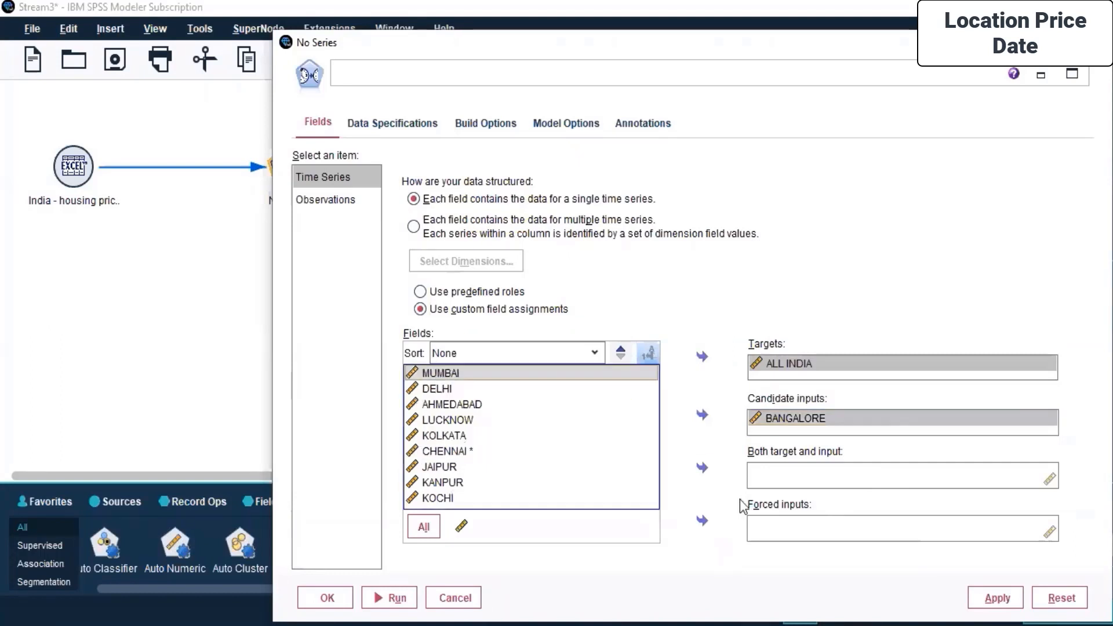
pyautogui.click(451, 389)
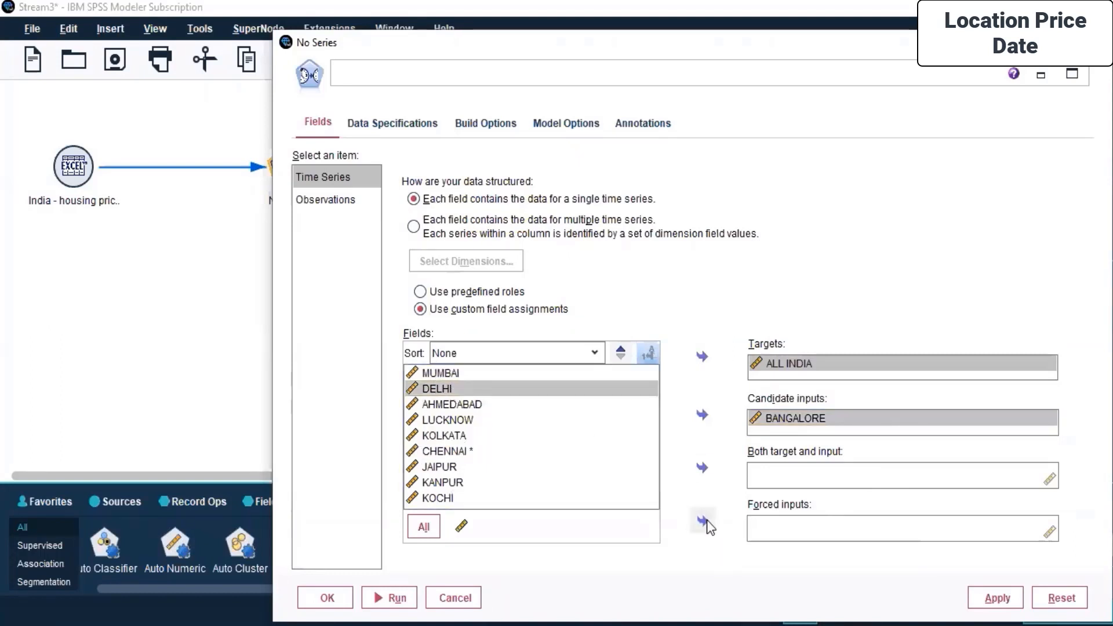
pyautogui.click(702, 521)
# - Review the TCM node's build options, model options and annotations, and save the node's settings
pyautogui.click(483, 124)
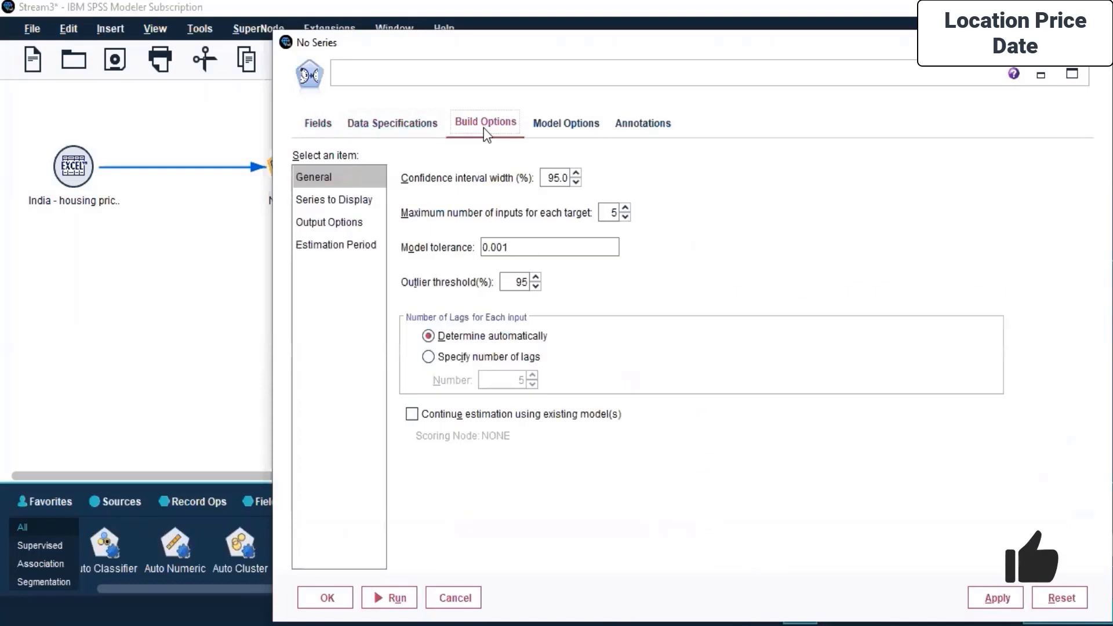
pyautogui.click(329, 223)
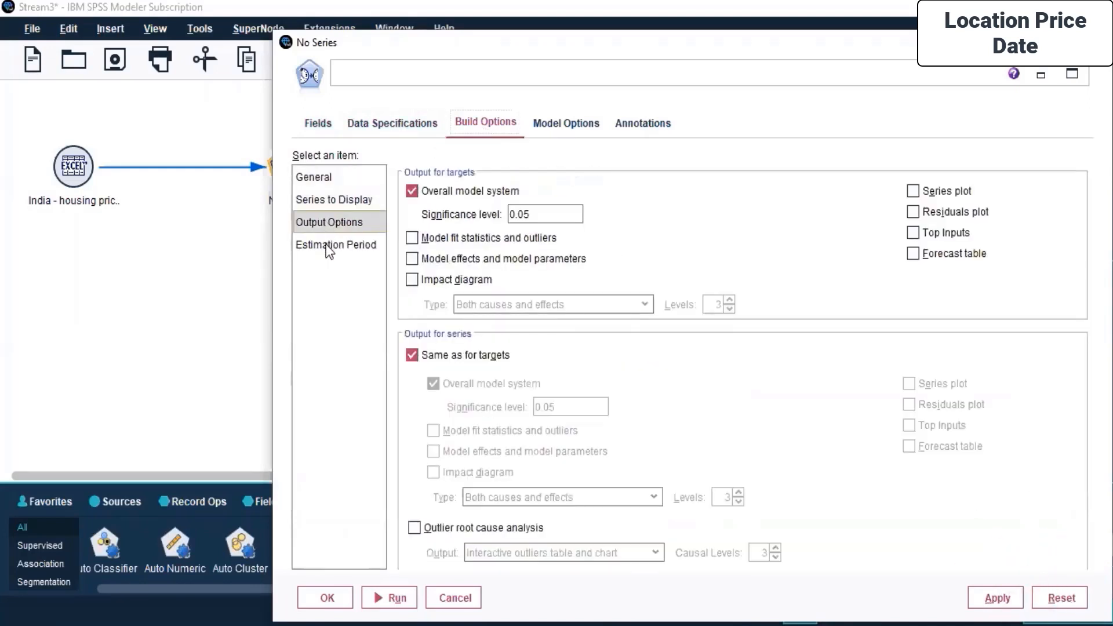
pyautogui.click(329, 247)
pyautogui.click(548, 132)
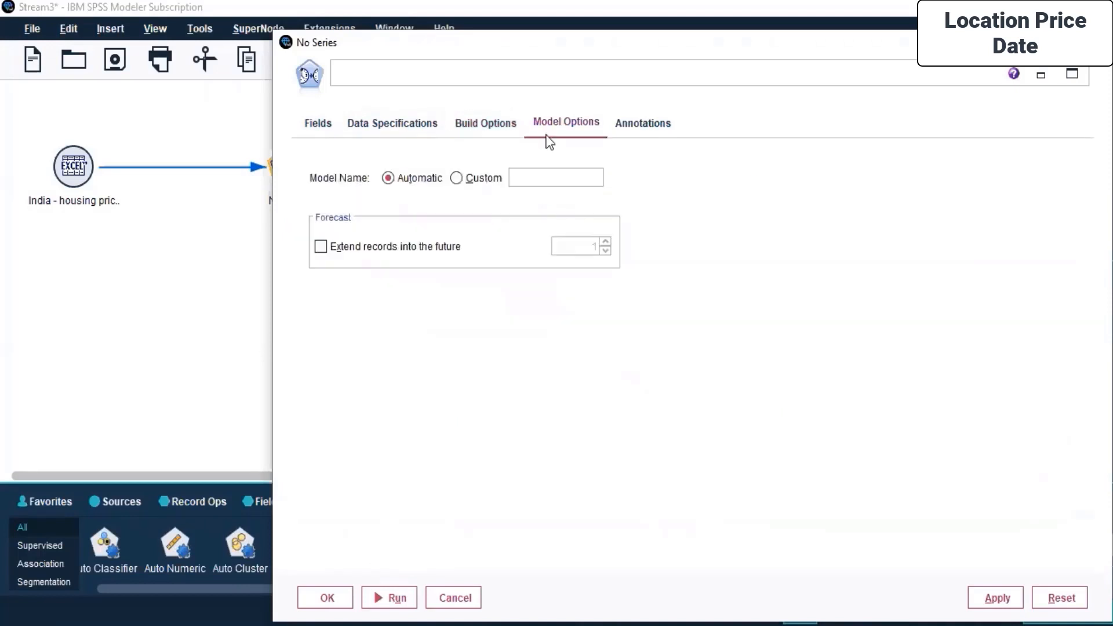
pyautogui.click(618, 128)
pyautogui.moveTo(417, 47); pyautogui.dragTo(223, 22)
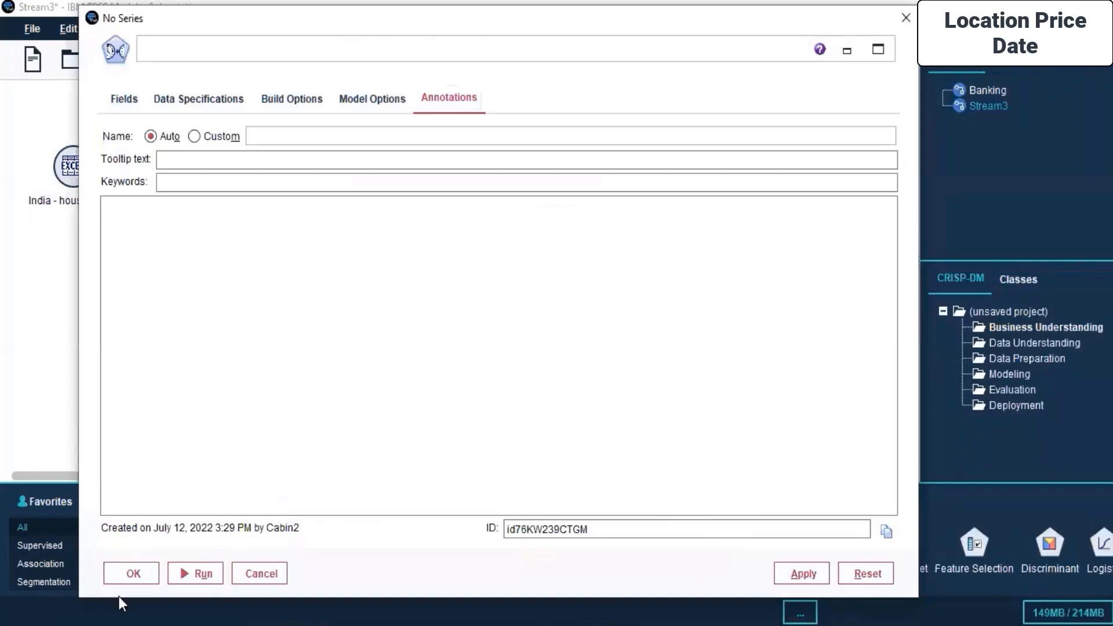
pyautogui.click(138, 577)
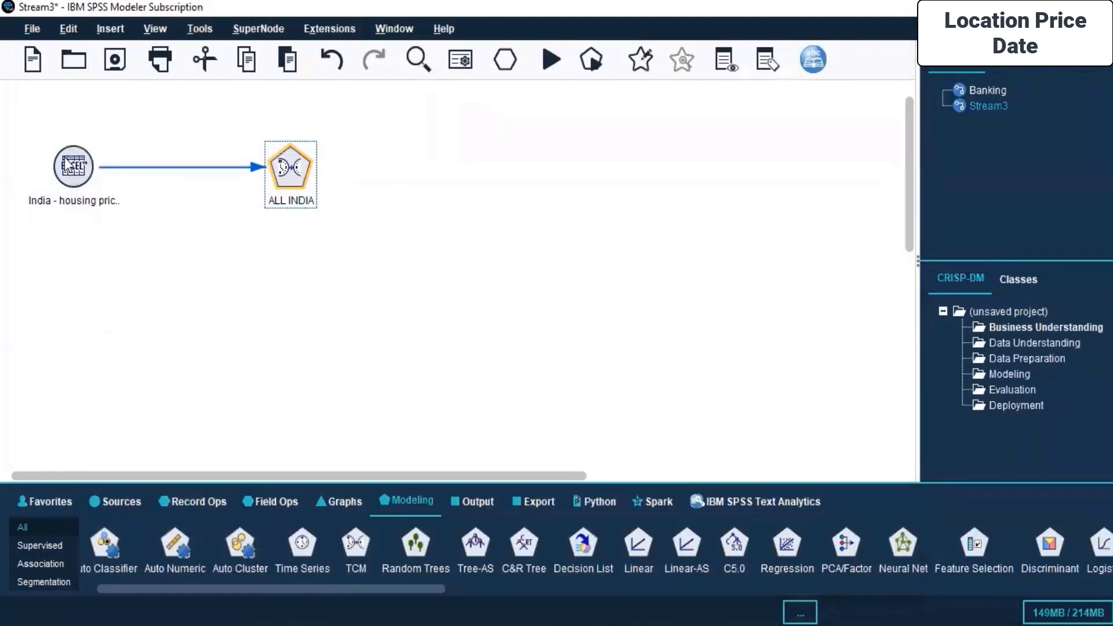
# - Run the stream from the housing price Excel node and close the stream messages
pyautogui.rightClick(67, 162)
pyautogui.click(145, 565)
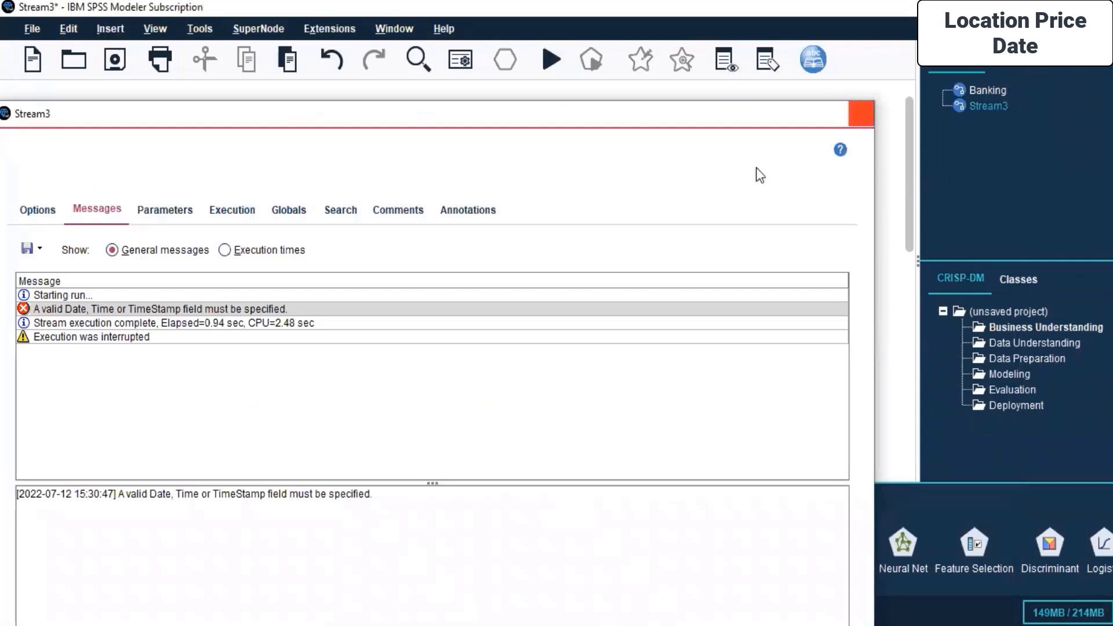
pyautogui.click(860, 113)
# - Reopen the ALL INDIA node and examine its aggregation and distribution, missing value handling and general data specifications
pyautogui.click(286, 161)
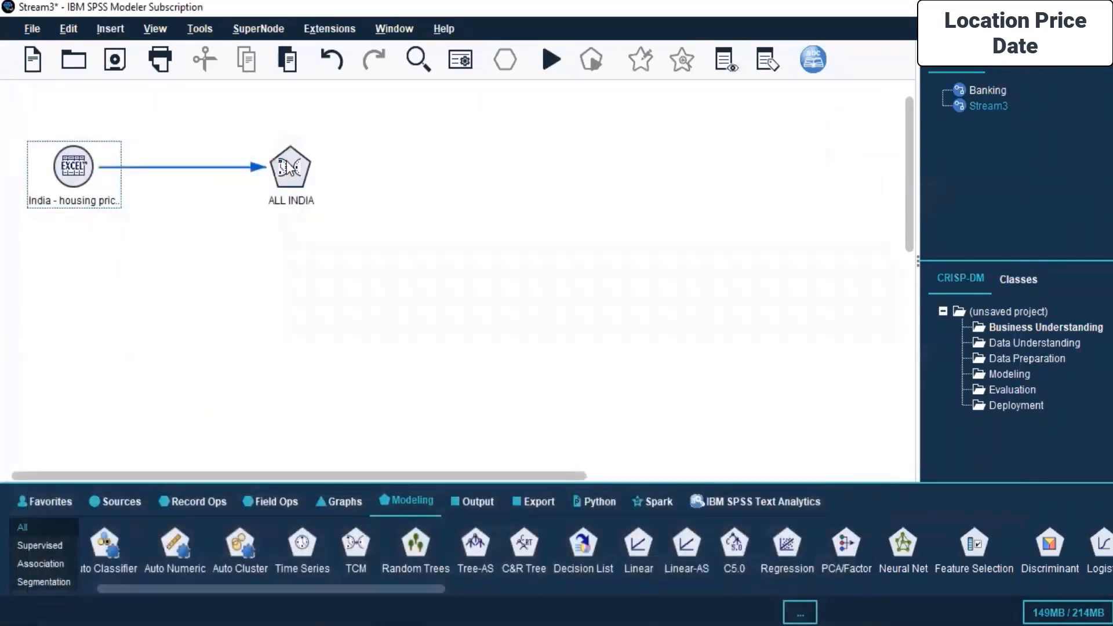
pyautogui.rightClick(287, 162)
pyautogui.click(309, 172)
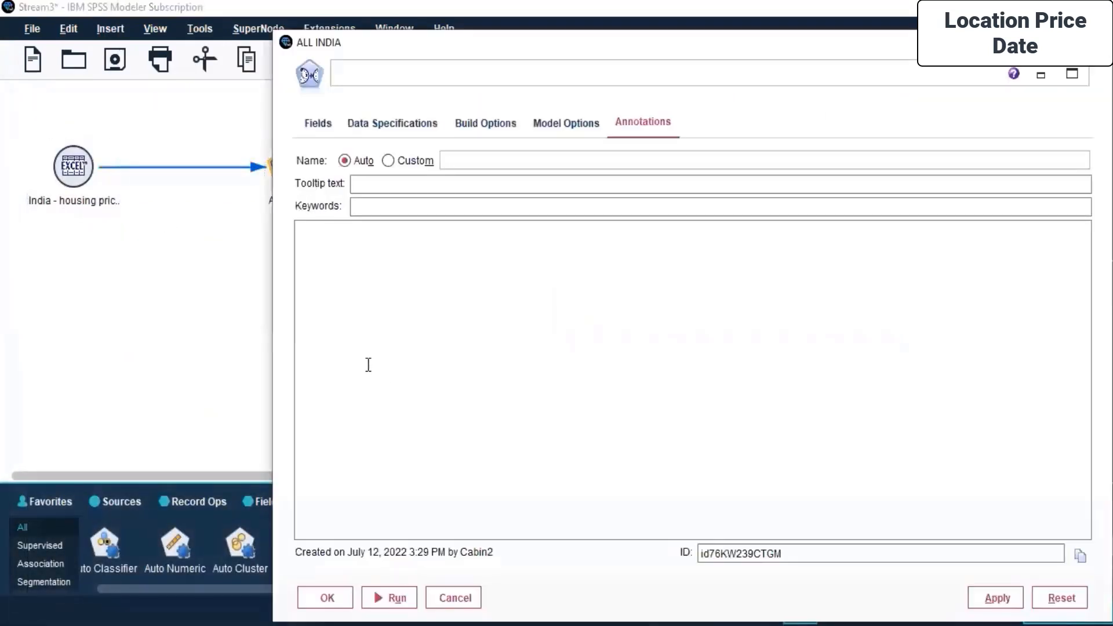
pyautogui.click(380, 120)
pyautogui.click(384, 205)
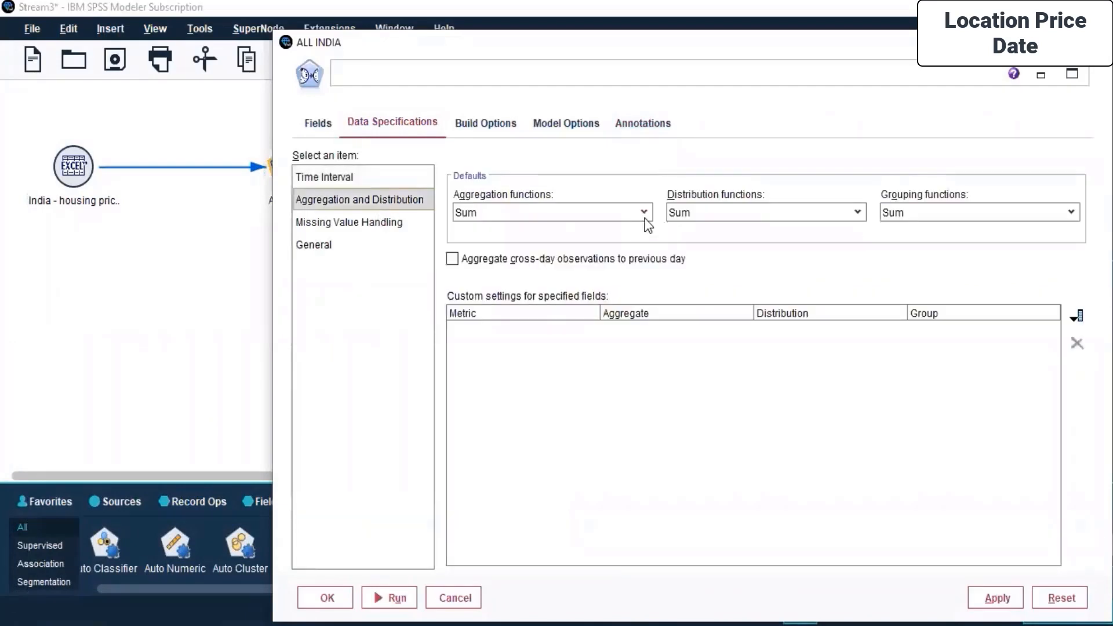
pyautogui.click(363, 221)
pyautogui.click(311, 245)
# - Enable a specified estimation period by start and end times and open the start date for entry
pyautogui.click(486, 122)
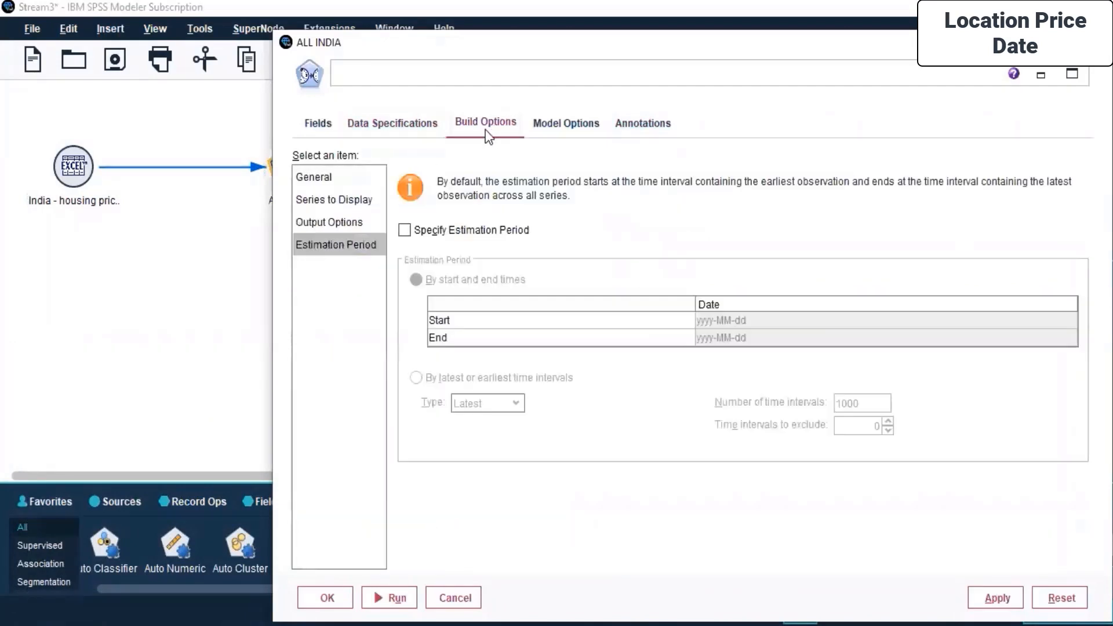
pyautogui.click(471, 231)
pyautogui.click(748, 320)
pyautogui.click(749, 320)
pyautogui.moveTo(446, 44); pyautogui.dragTo(337, 34)
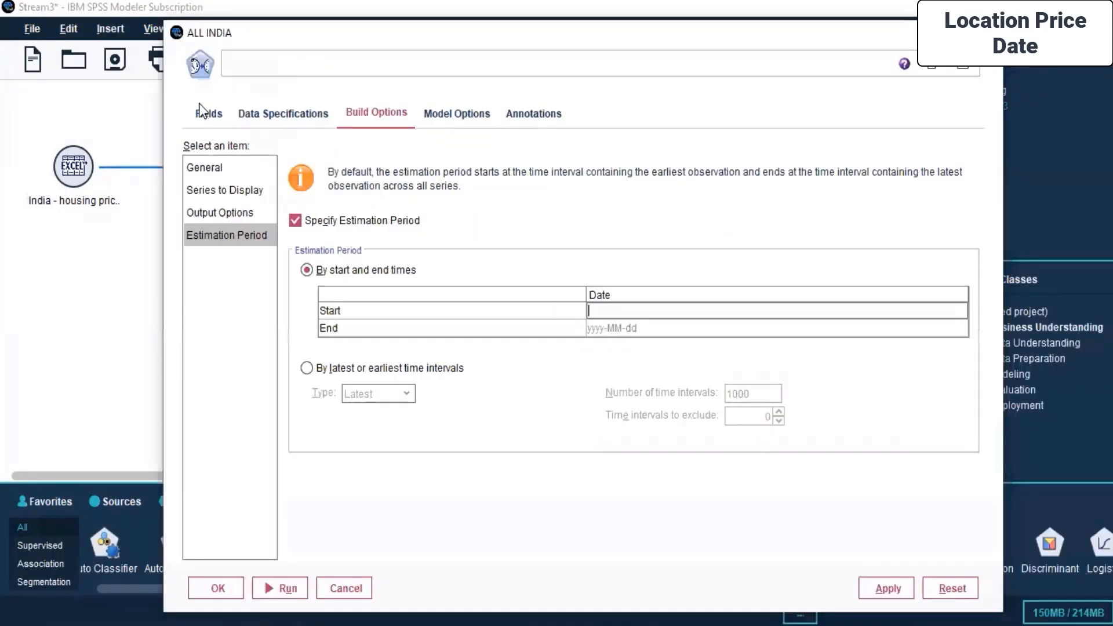
# - Set the data structure to multiple time series per field and select Quarter as the dimension
pyautogui.click(458, 116)
pyautogui.click(302, 116)
pyautogui.click(210, 116)
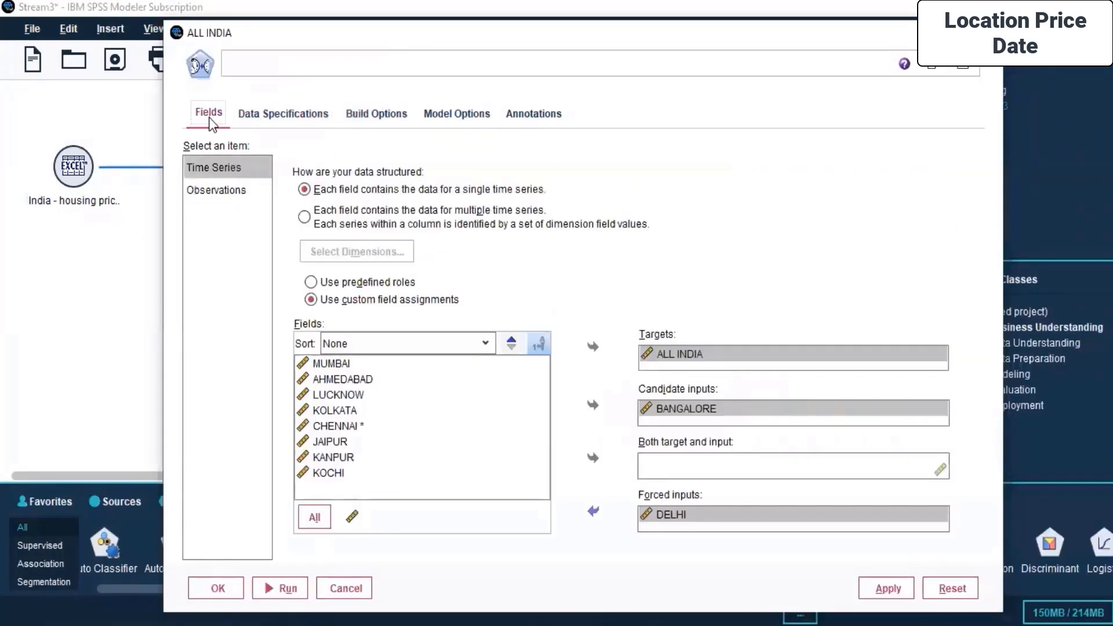
pyautogui.click(348, 251)
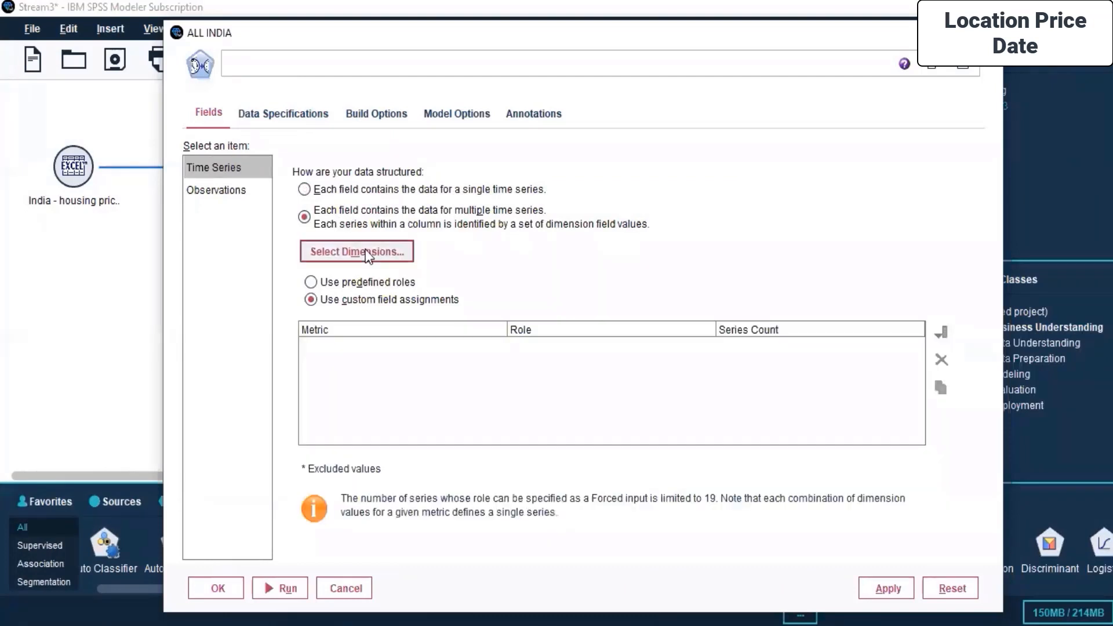
pyautogui.click(331, 249)
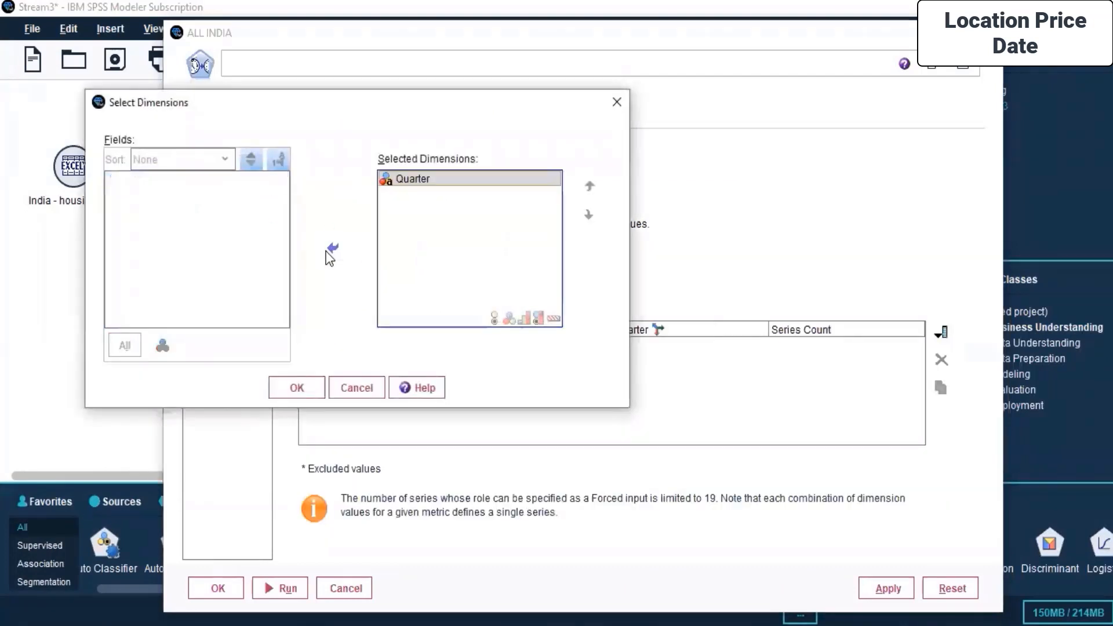
pyautogui.click(296, 389)
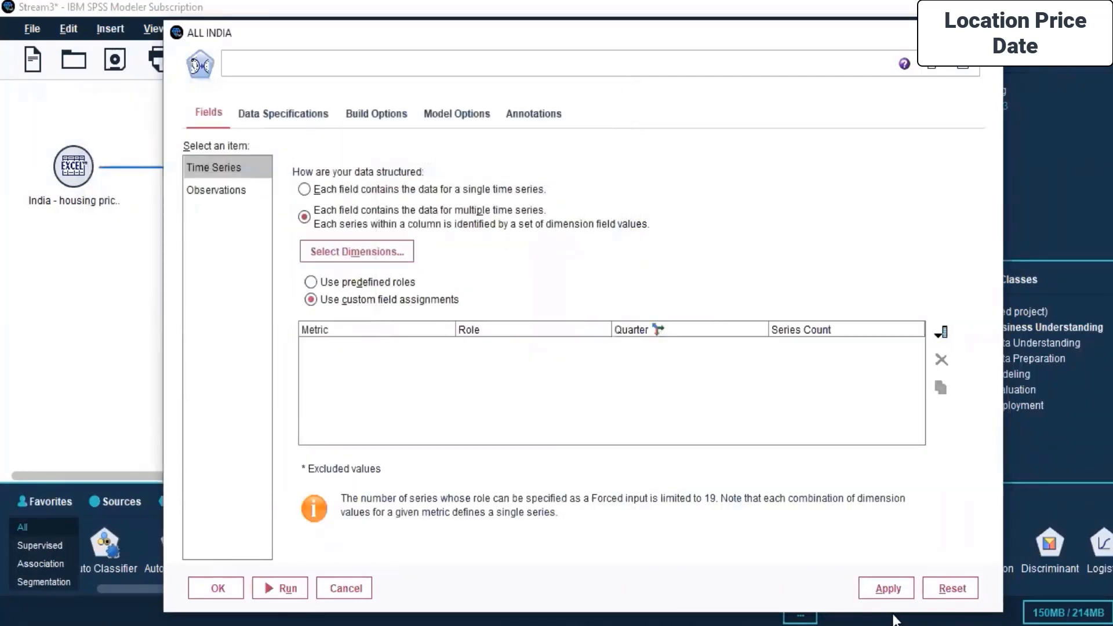
# - Check the observation settings of the TCM node, accept its settings and delete the node from the stream
pyautogui.click(203, 191)
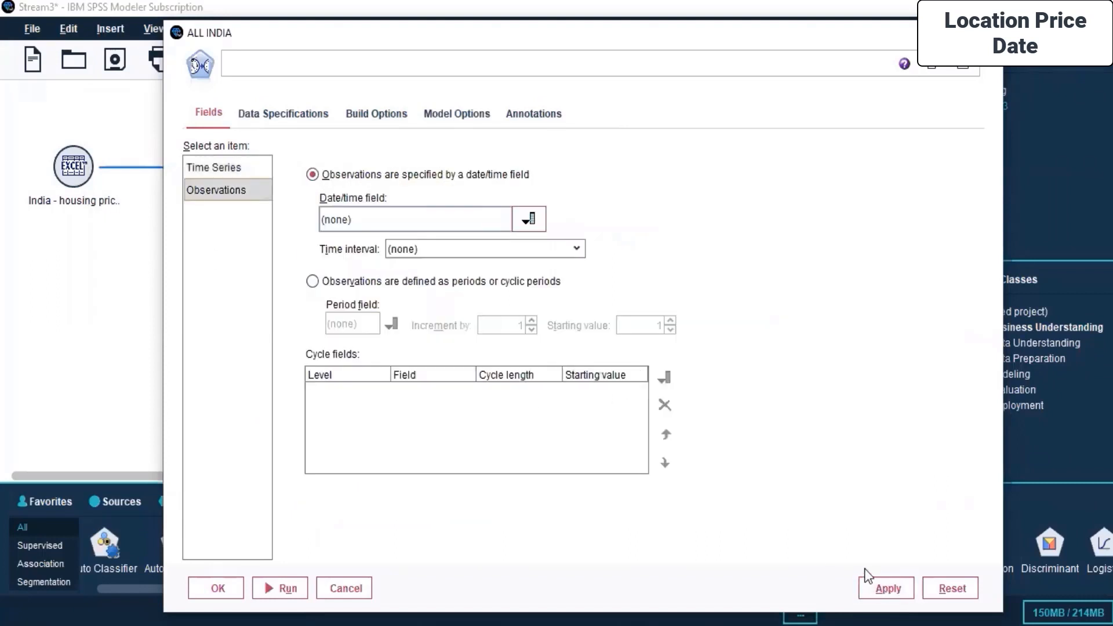
pyautogui.click(216, 588)
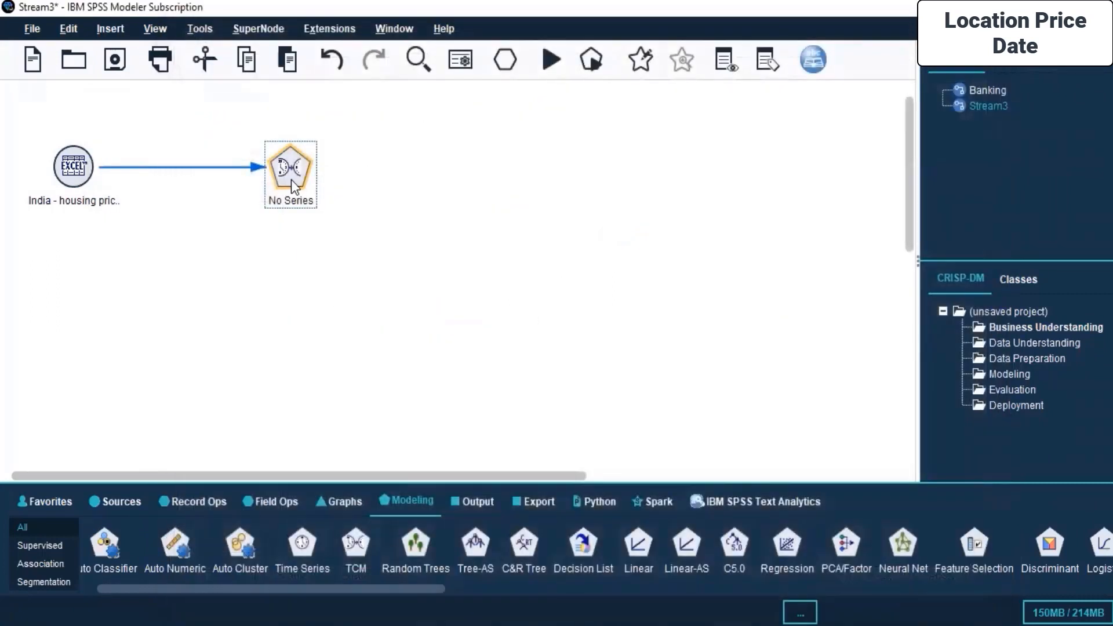
pyautogui.rightClick(291, 185)
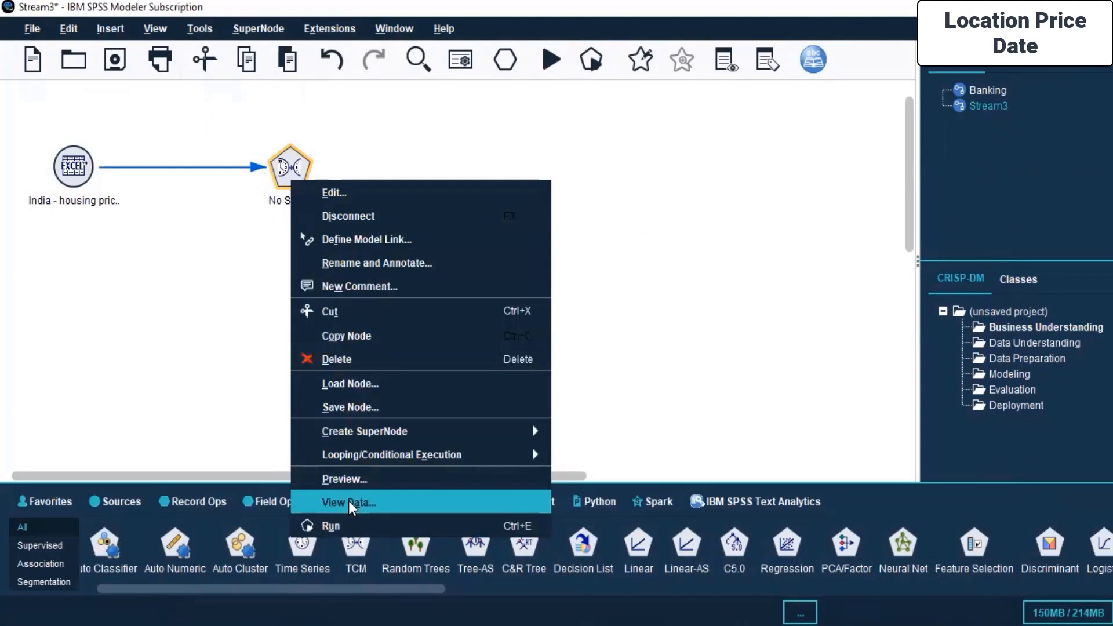
pyautogui.click(336, 359)
# - Add a TwoStep-AS modeling node to the stream, connected to the housing price Excel source node
pyautogui.moveTo(378, 588); pyautogui.dragTo(689, 588)
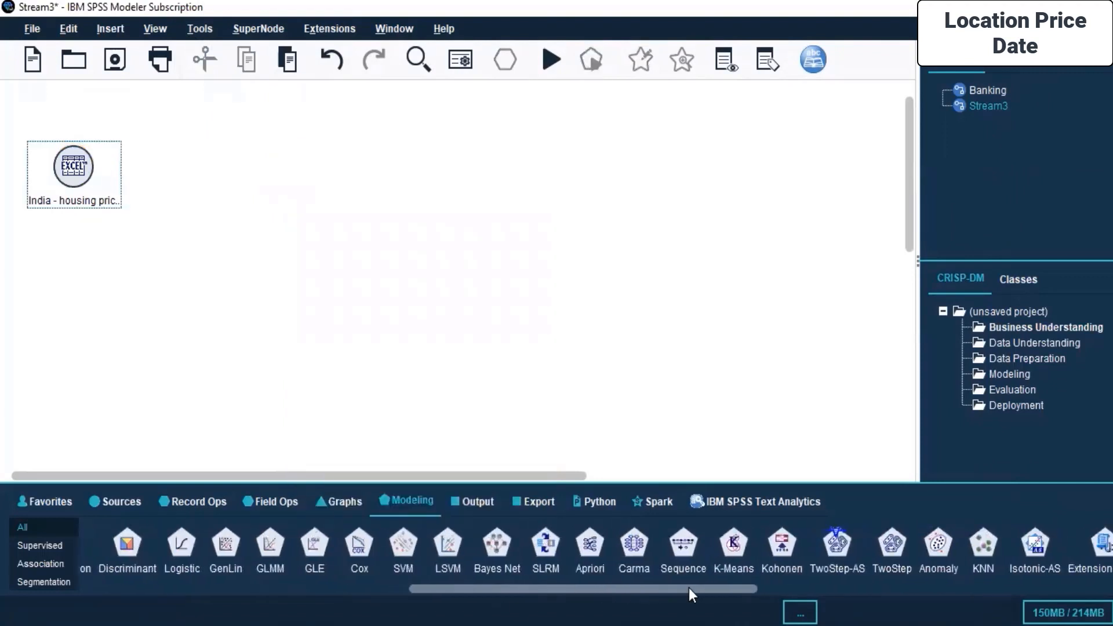
pyautogui.click(838, 544)
pyautogui.doubleClick(837, 544)
pyautogui.moveTo(150, 165); pyautogui.dragTo(212, 165)
# - Edit the TwoStep-AS node to use custom field assignments with MUMBAI, DELHI, BANGALORE and AHMEDABAD as predictors
pyautogui.rightClick(212, 165)
pyautogui.click(236, 172)
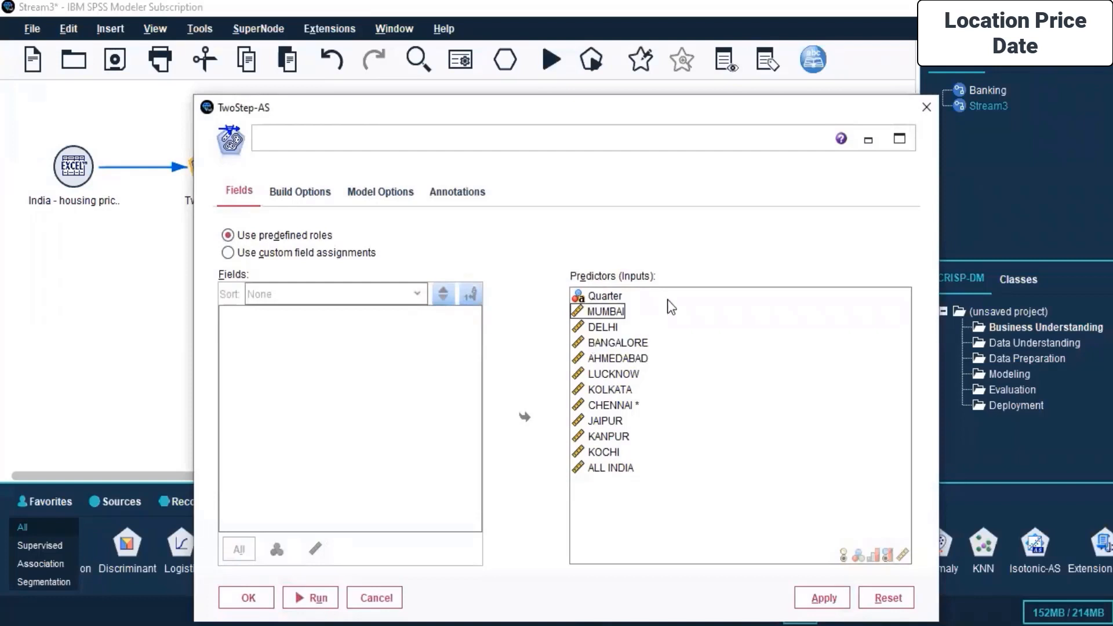
pyautogui.click(266, 255)
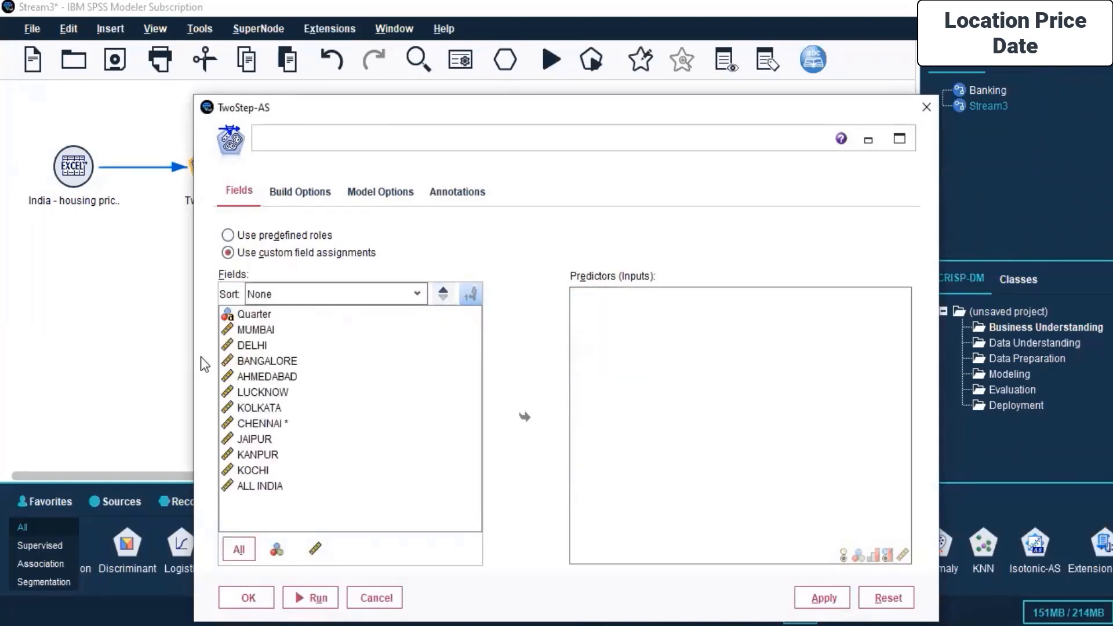
pyautogui.click(248, 331)
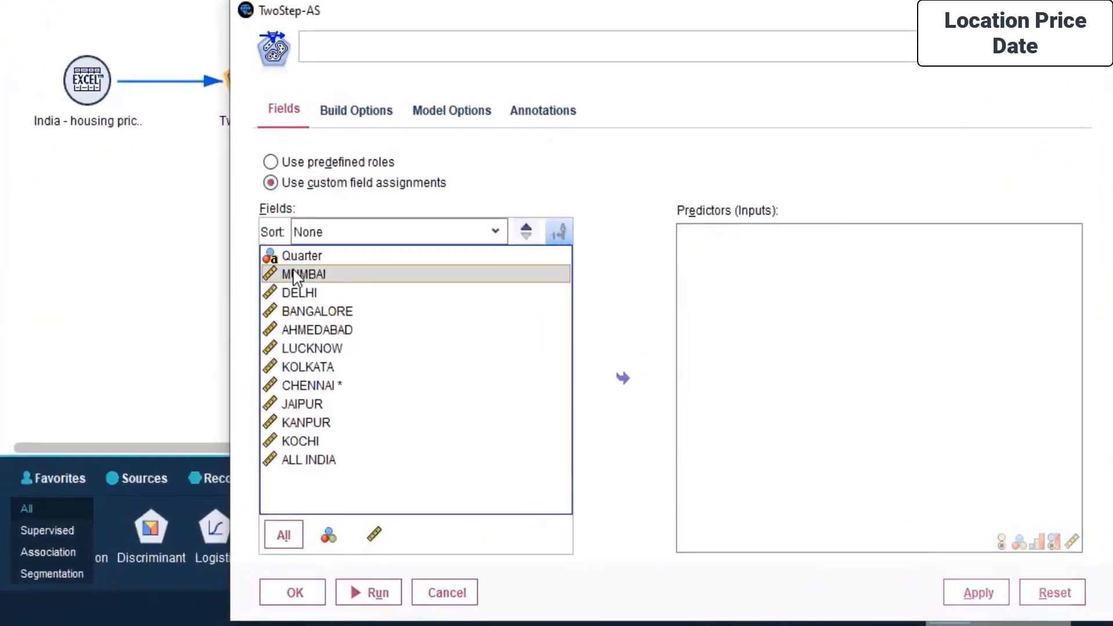
pyautogui.click(314, 292)
pyautogui.click(309, 279)
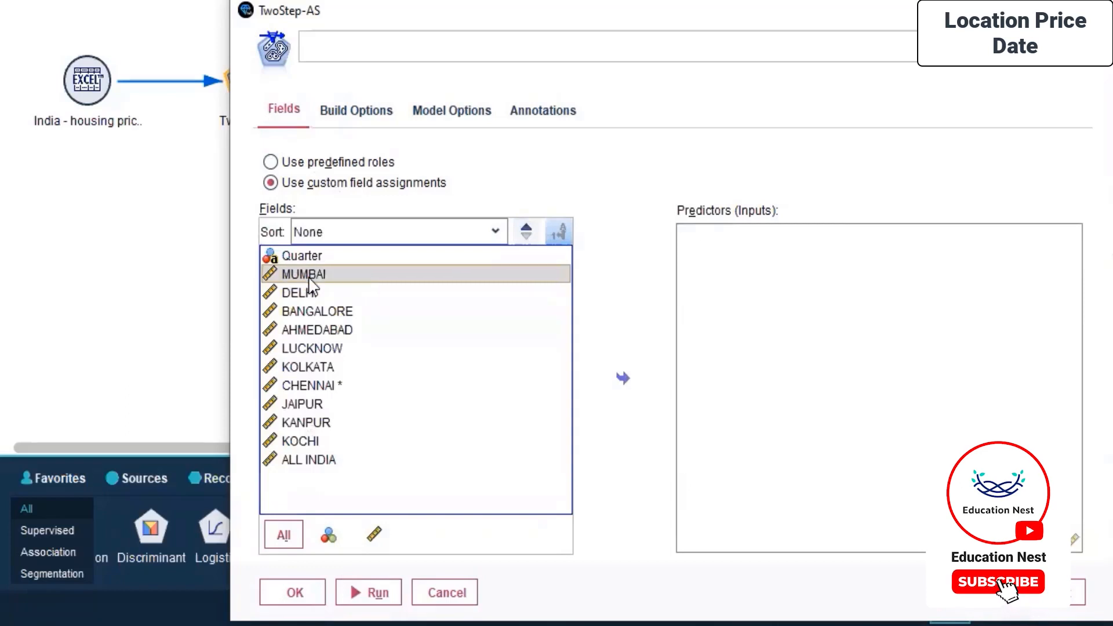
pyautogui.keyDown('ctrl'); pyautogui.click(312, 295); pyautogui.keyUp('ctrl')
pyautogui.keyDown('ctrl'); pyautogui.click(328, 318); pyautogui.keyUp('ctrl')
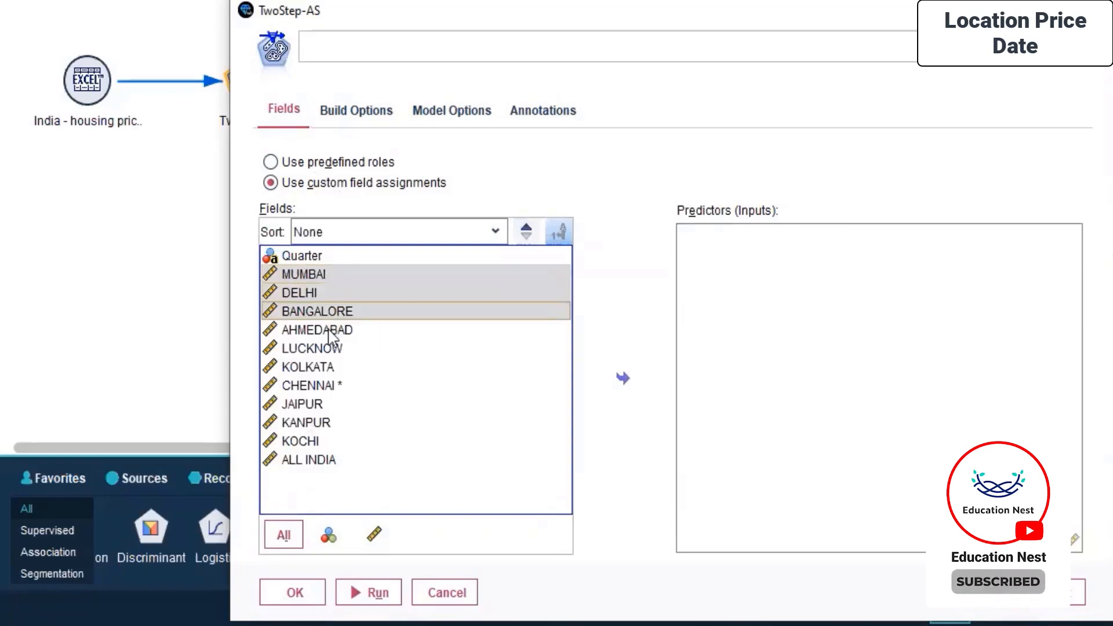
pyautogui.keyDown('ctrl'); pyautogui.click(329, 332); pyautogui.keyUp('ctrl')
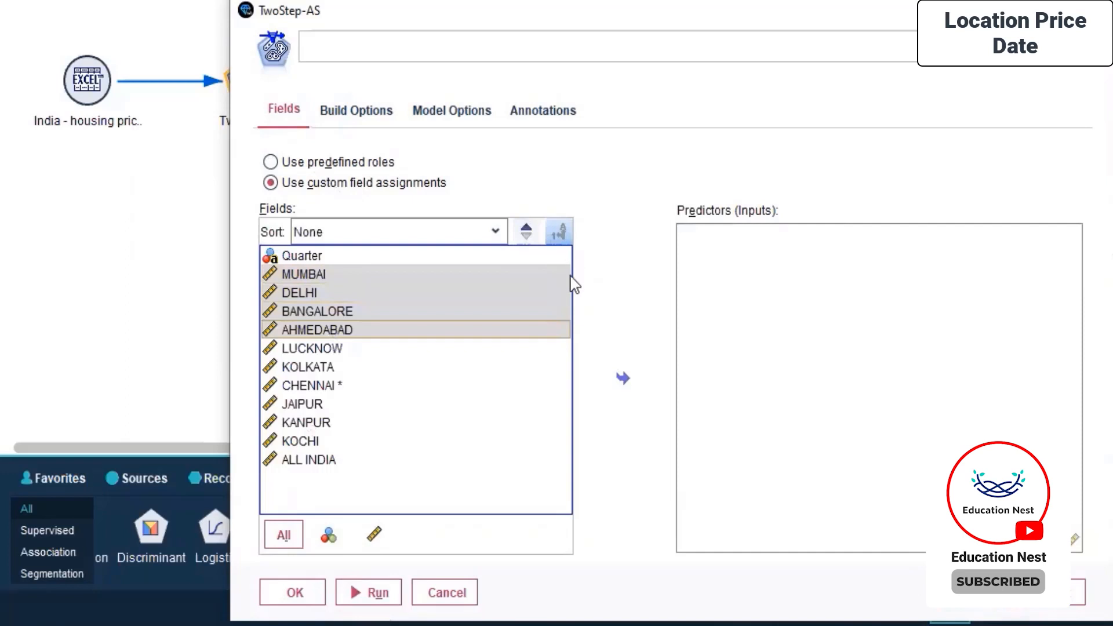
pyautogui.click(623, 379)
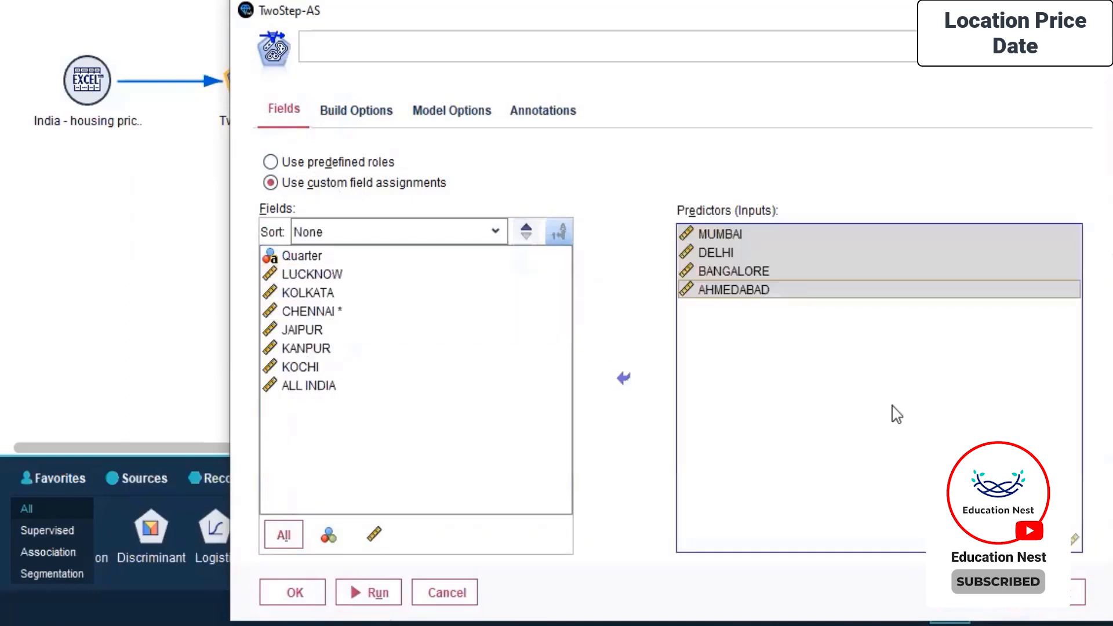
# - Review the TwoStep-AS node's build options, model options and annotations, and apply the node settings
pyautogui.click(348, 116)
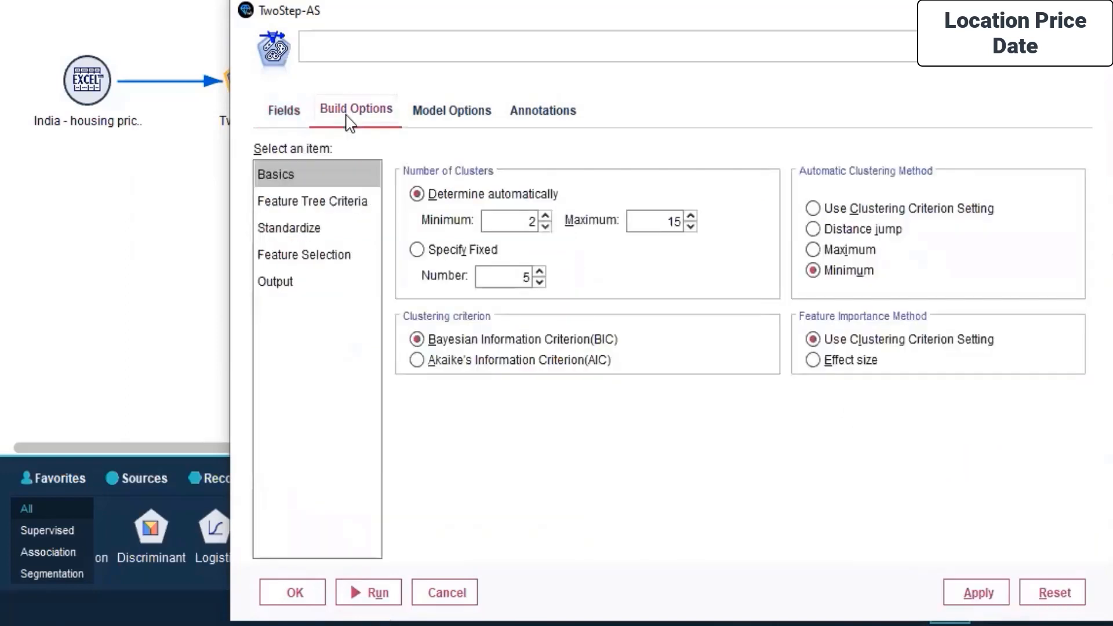
pyautogui.click(341, 207)
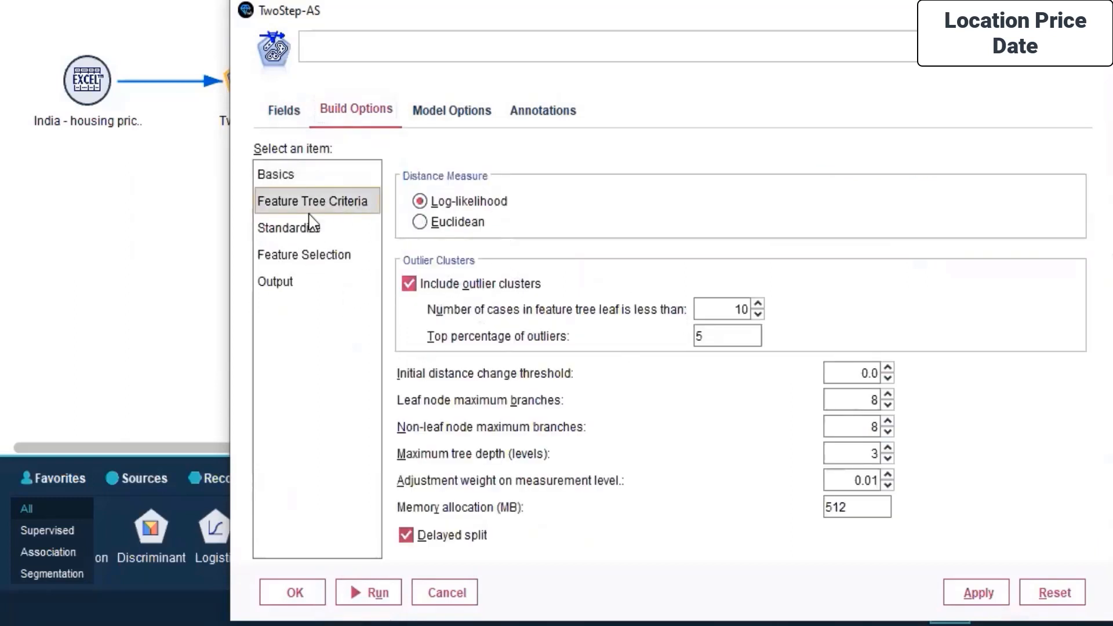
pyautogui.click(312, 225)
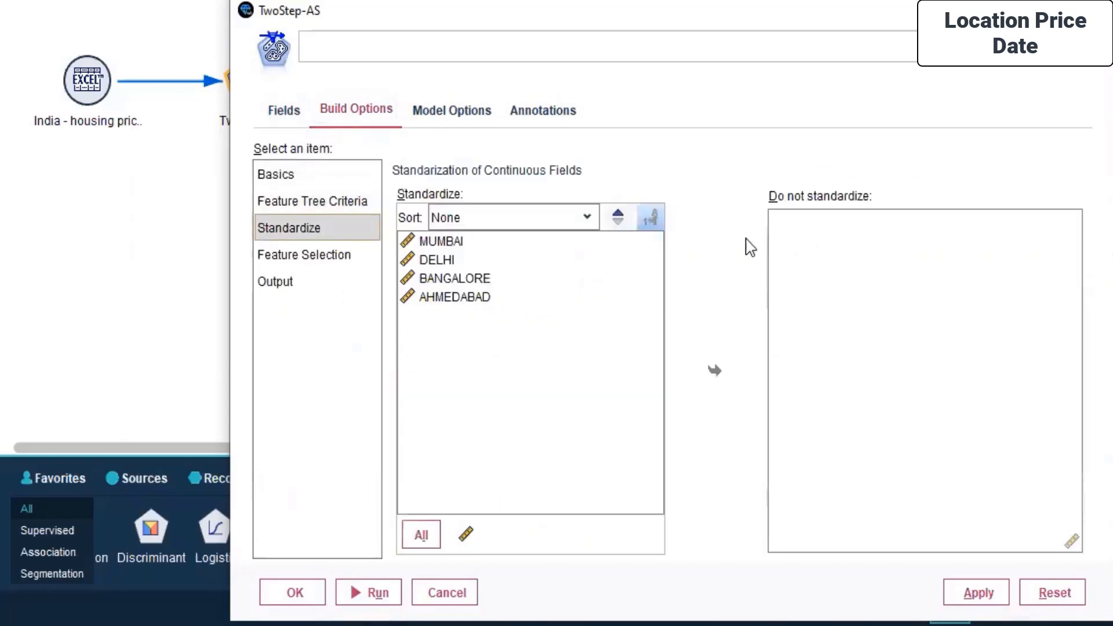
pyautogui.click(318, 256)
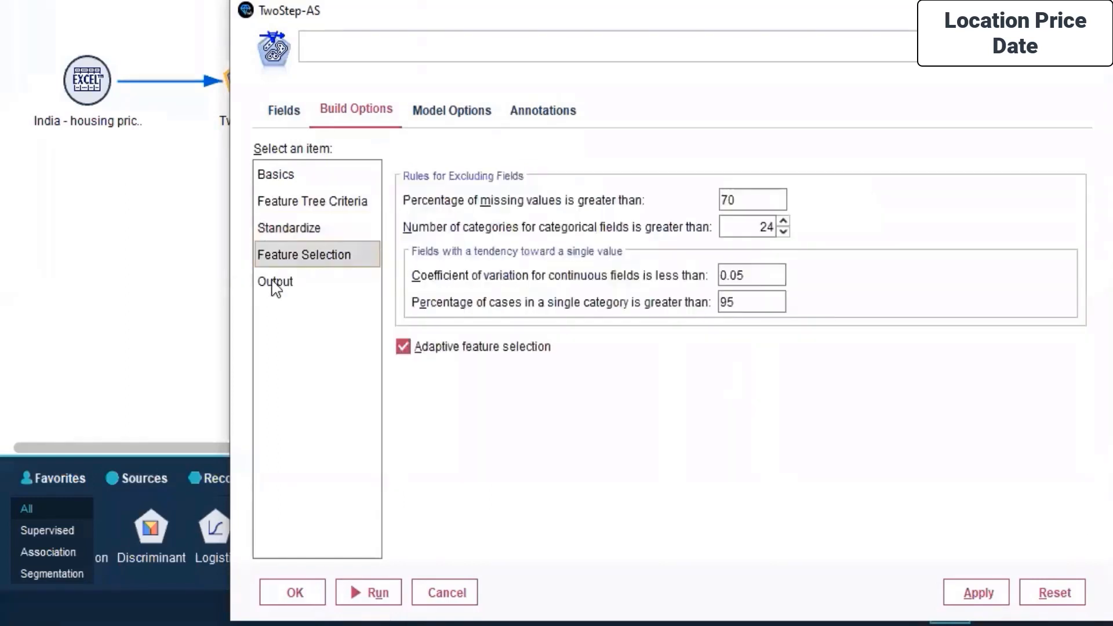
pyautogui.click(275, 284)
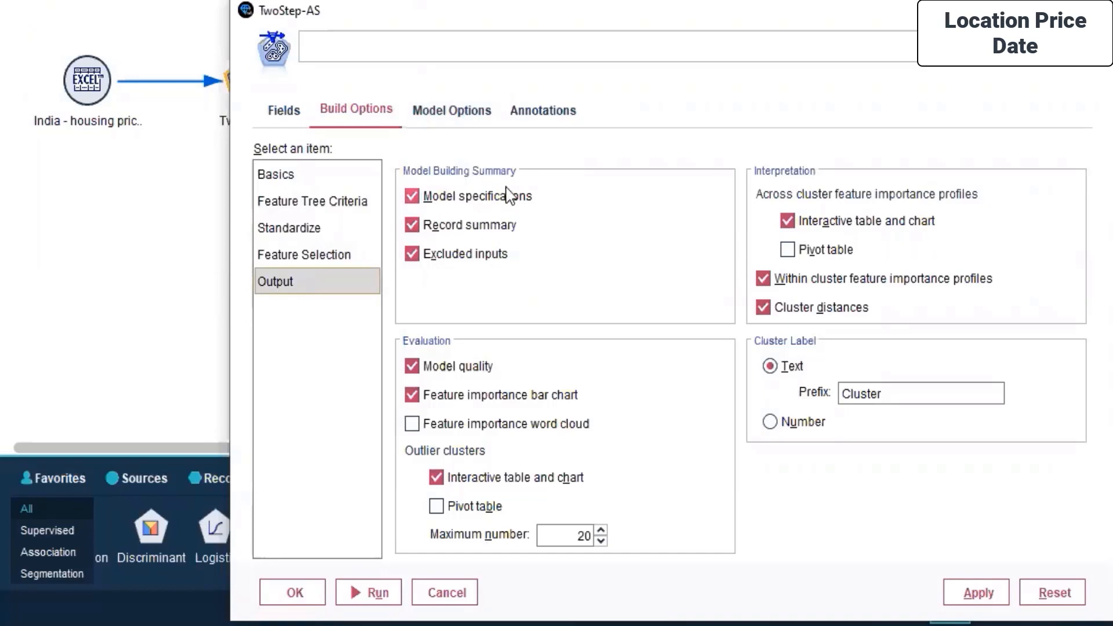
pyautogui.click(453, 111)
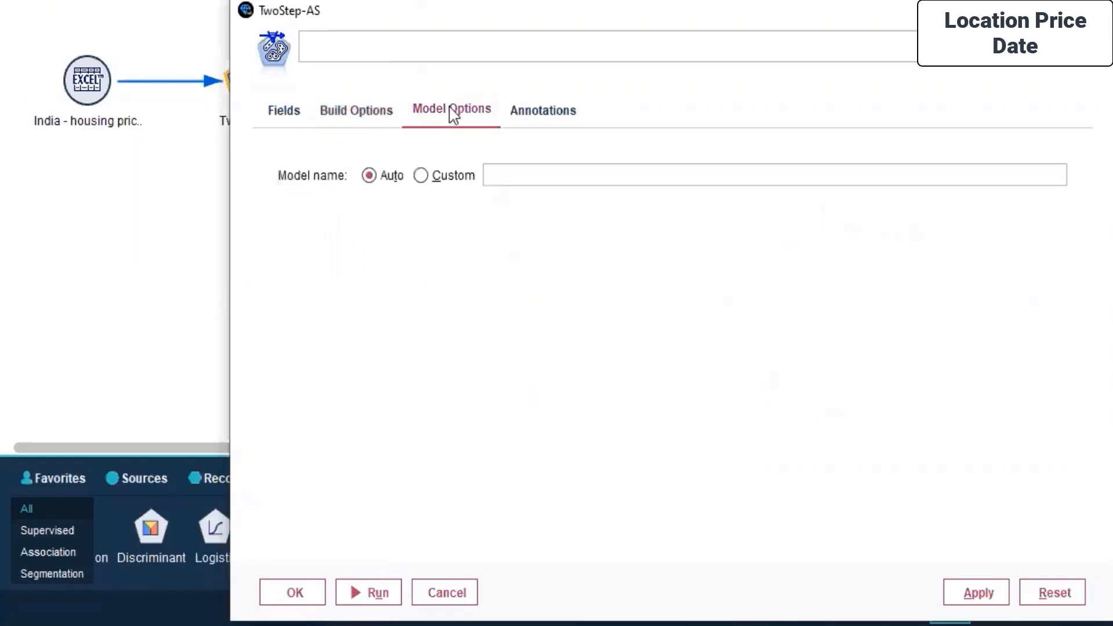
pyautogui.click(520, 113)
pyautogui.click(980, 596)
pyautogui.click(294, 592)
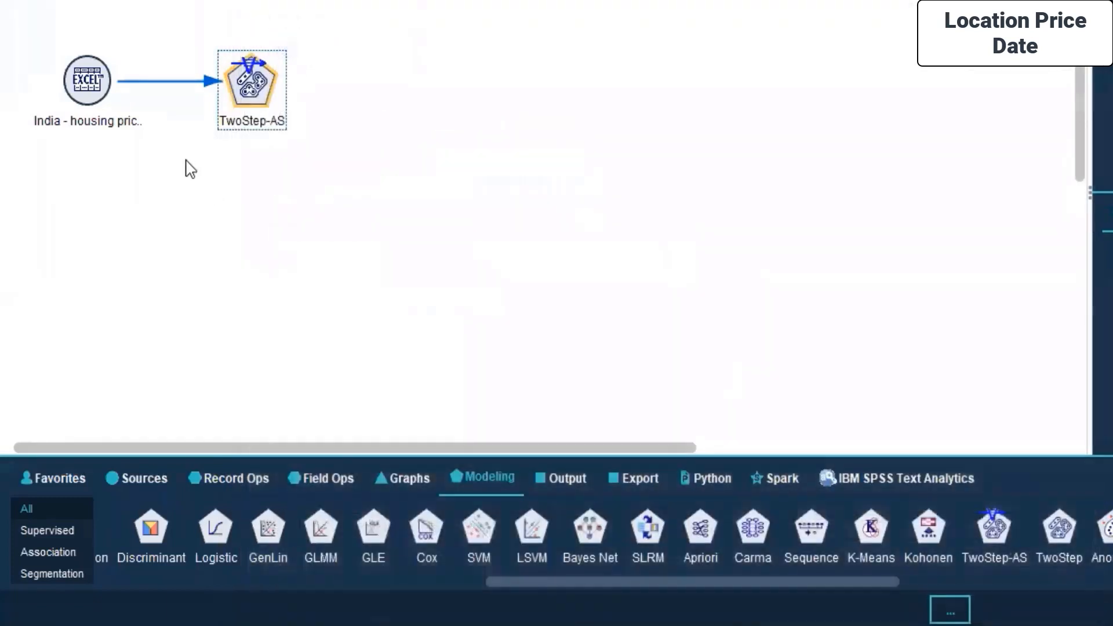
# - Run the TwoStep-AS node to build the clustering model
pyautogui.rightClick(74, 90)
pyautogui.click(649, 131)
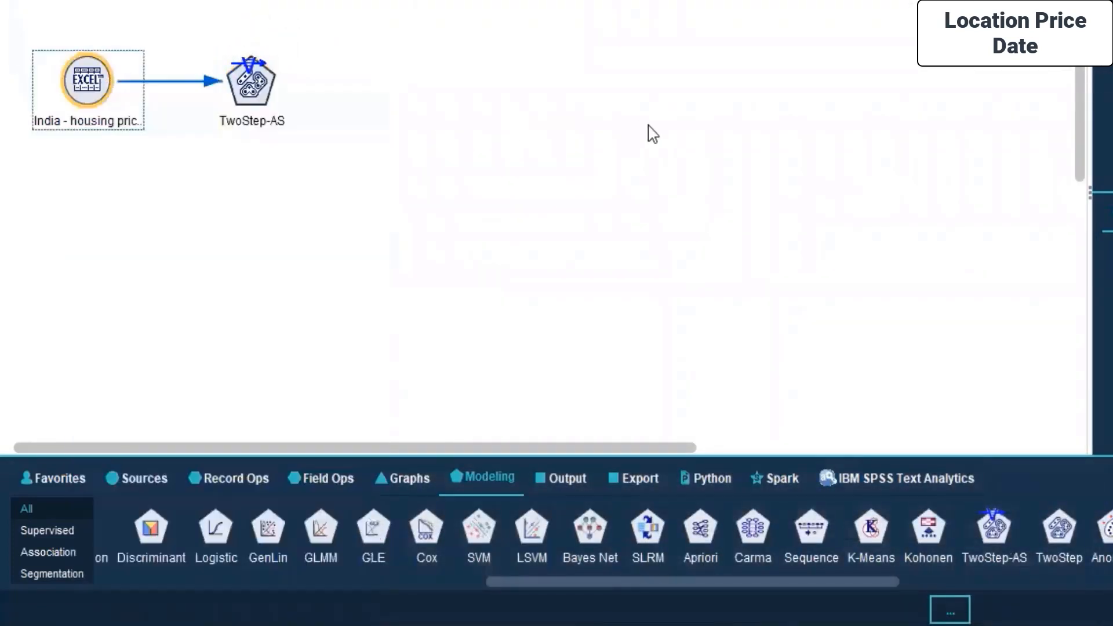
pyautogui.rightClick(238, 101)
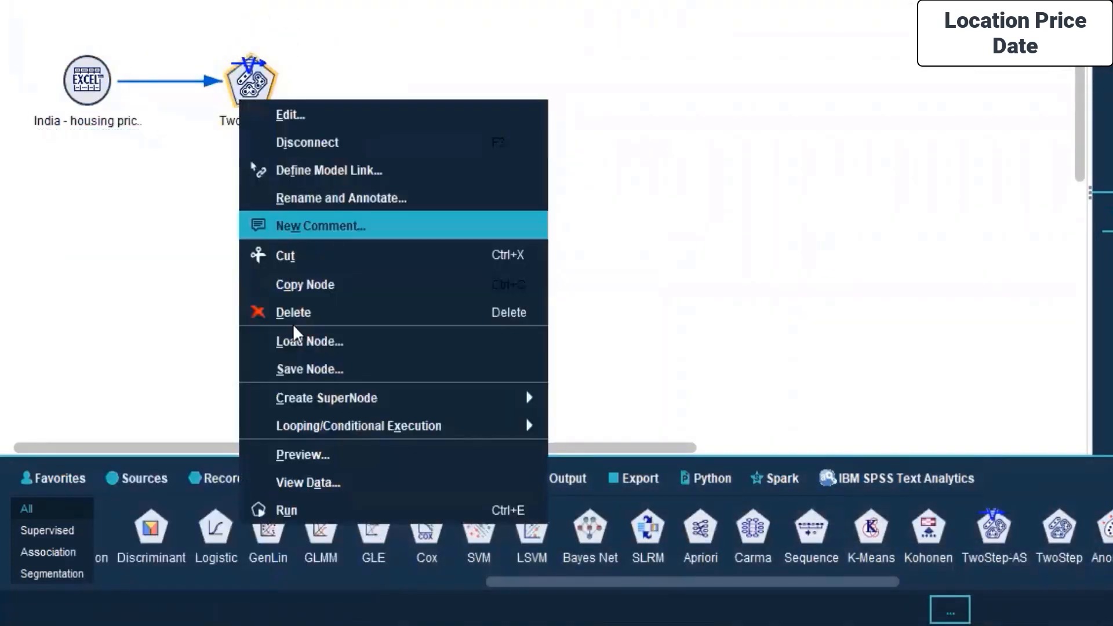
pyautogui.click(312, 509)
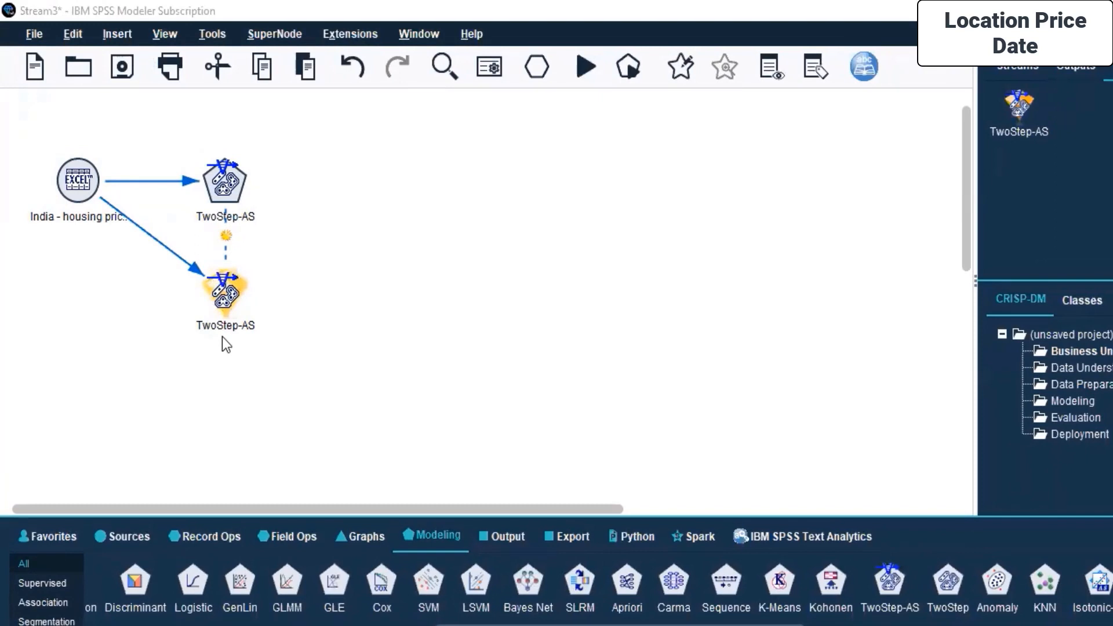
# - Open the generated TwoStep-AS model and look through its file, edit, generate, insert and format commands
pyautogui.rightClick(221, 286)
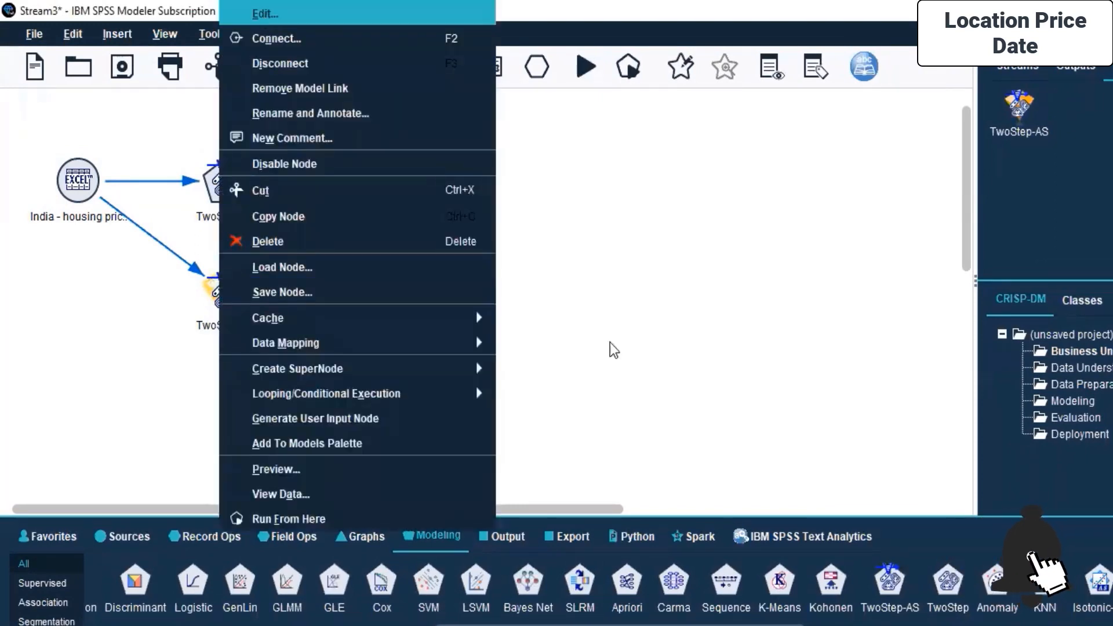
pyautogui.click(598, 340)
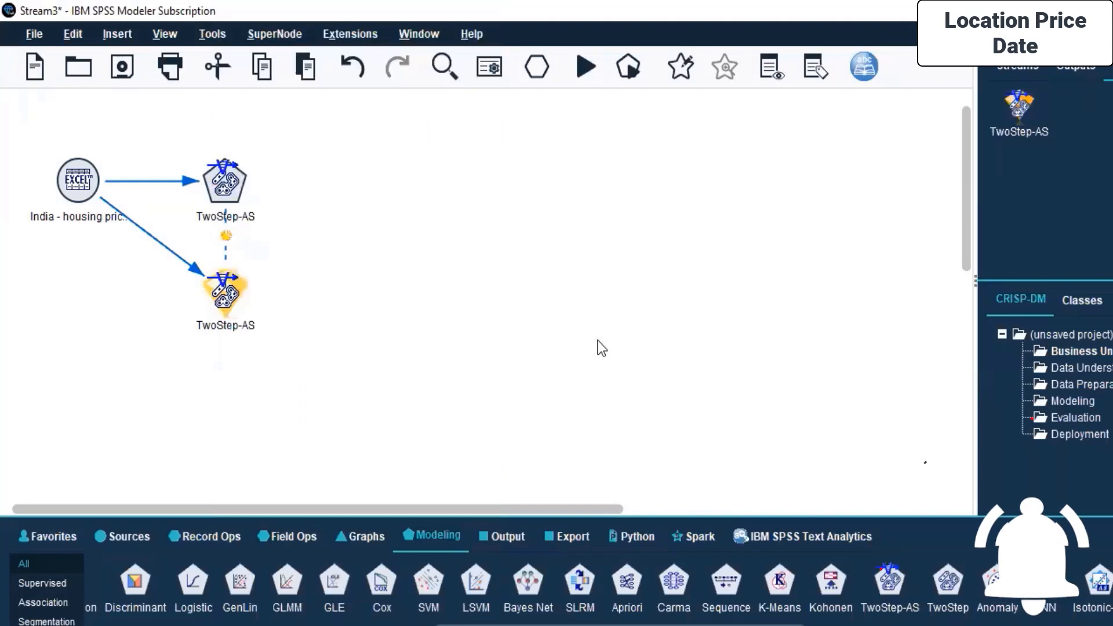
pyautogui.doubleClick(224, 290)
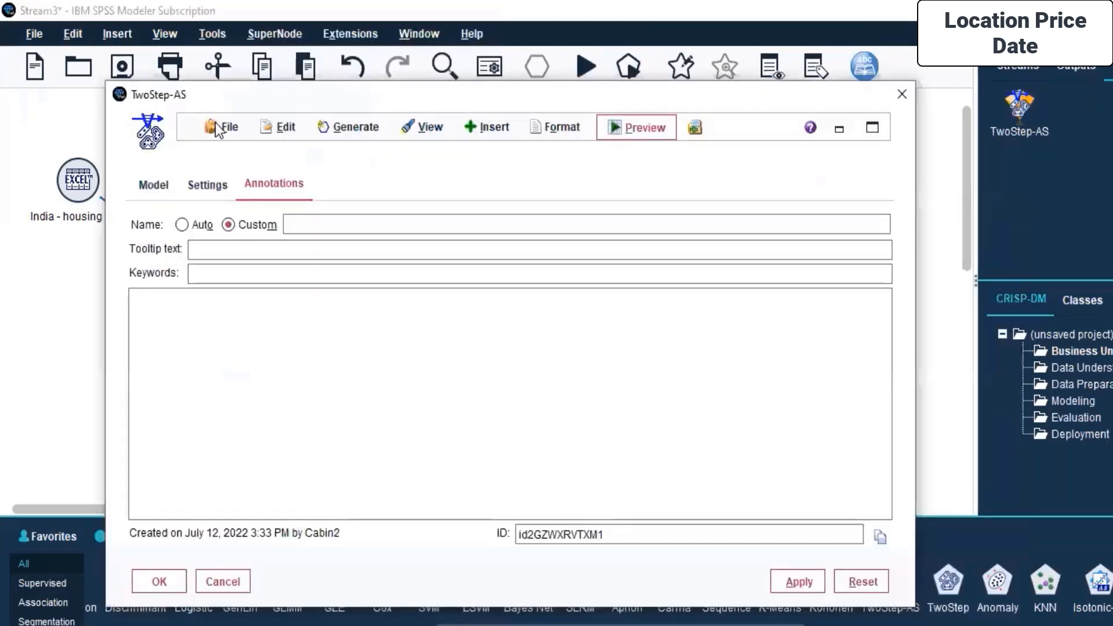
pyautogui.click(223, 125)
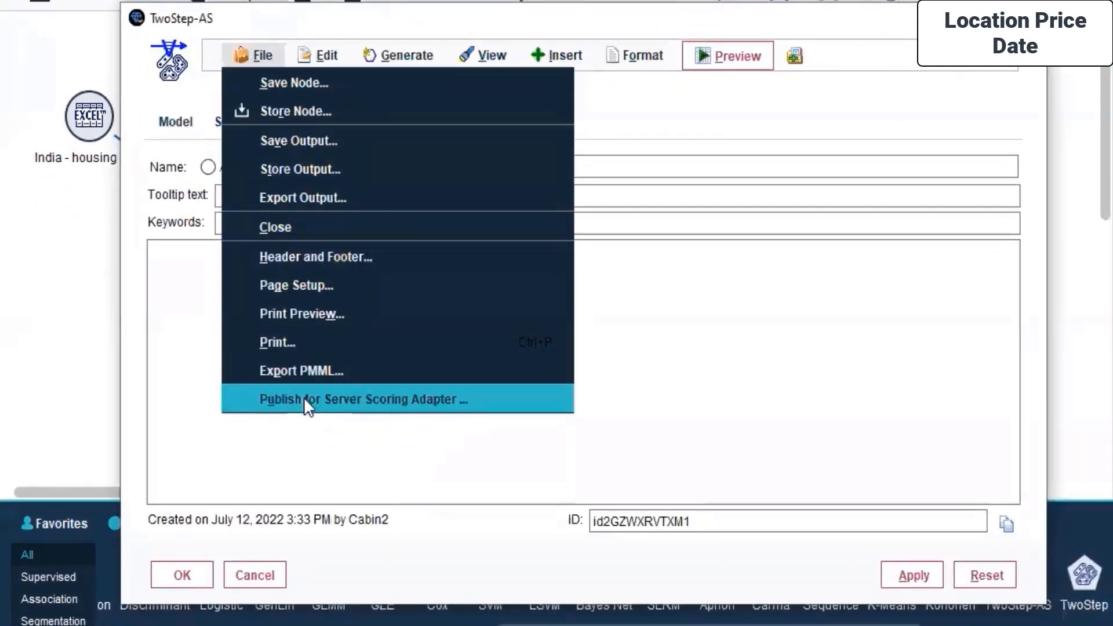
pyautogui.moveTo(322, 49)
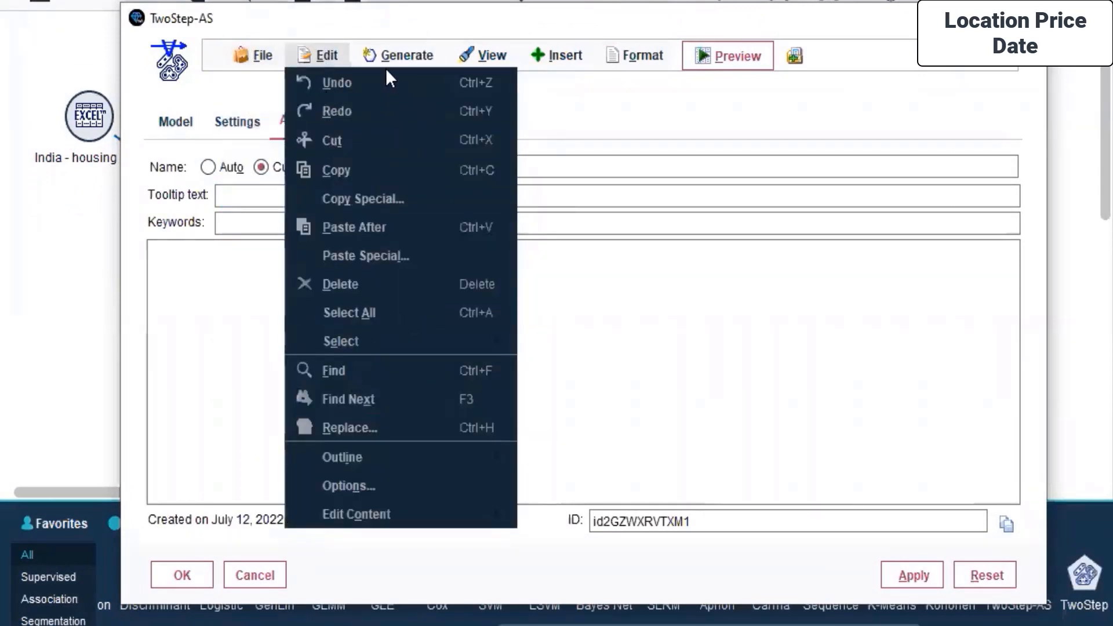
pyautogui.moveTo(399, 58)
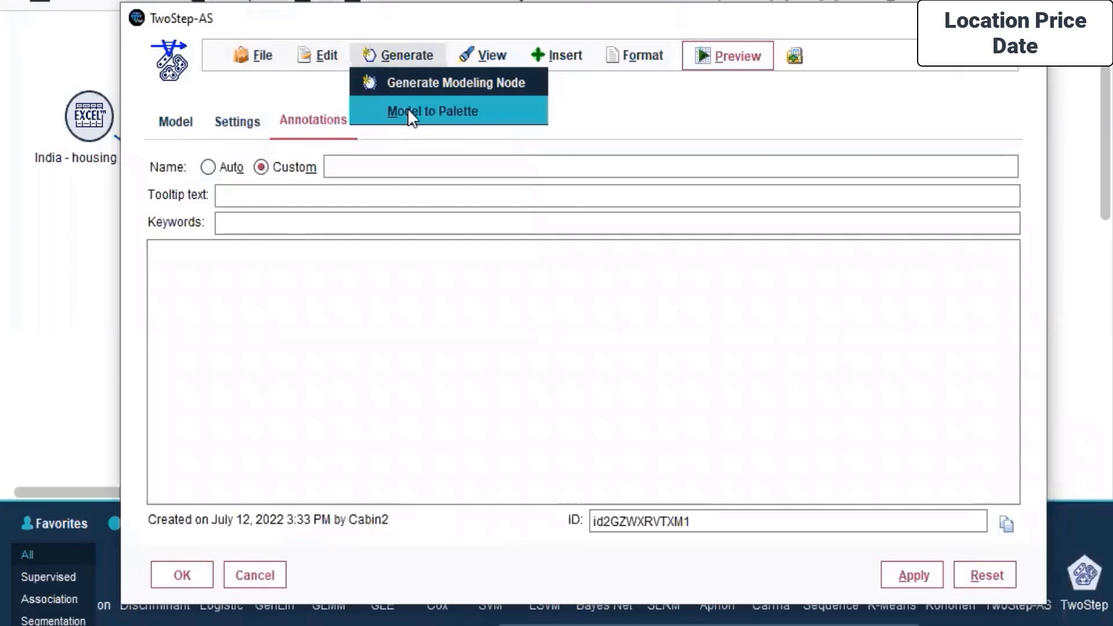
pyautogui.moveTo(564, 53)
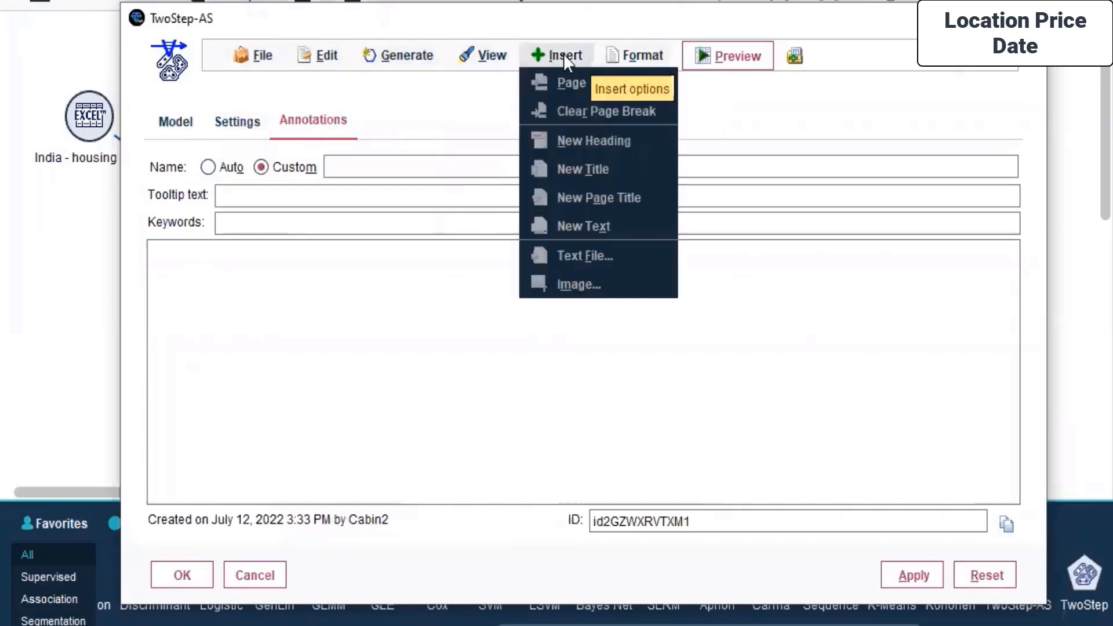
pyautogui.moveTo(625, 40)
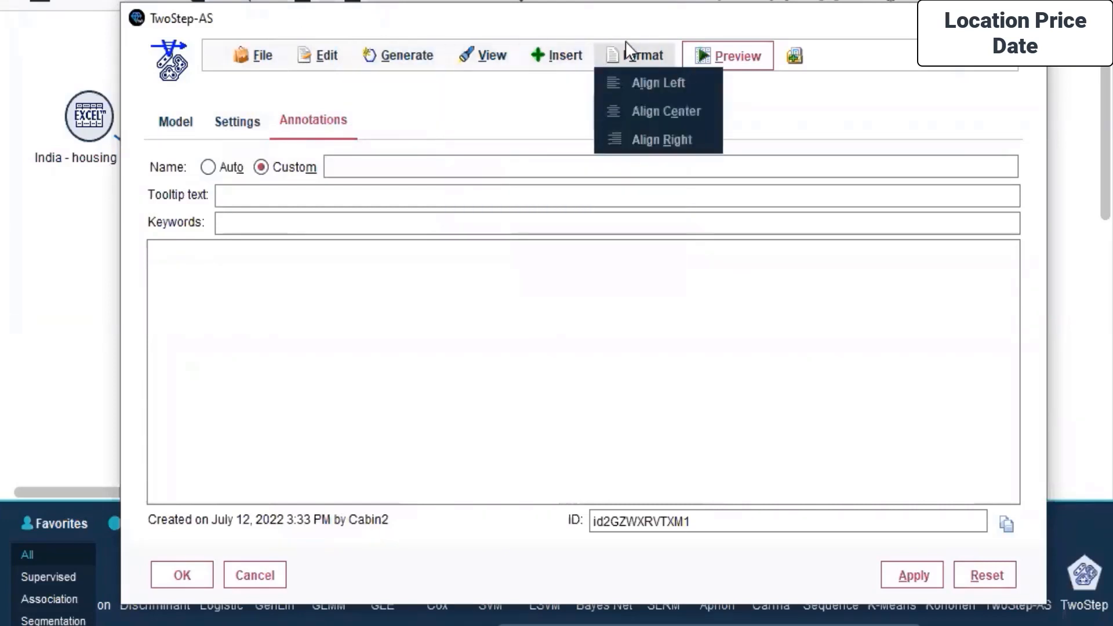
# - Examine the TwoStep-AS model's output report, SQL generation settings and annotations
pyautogui.click(175, 123)
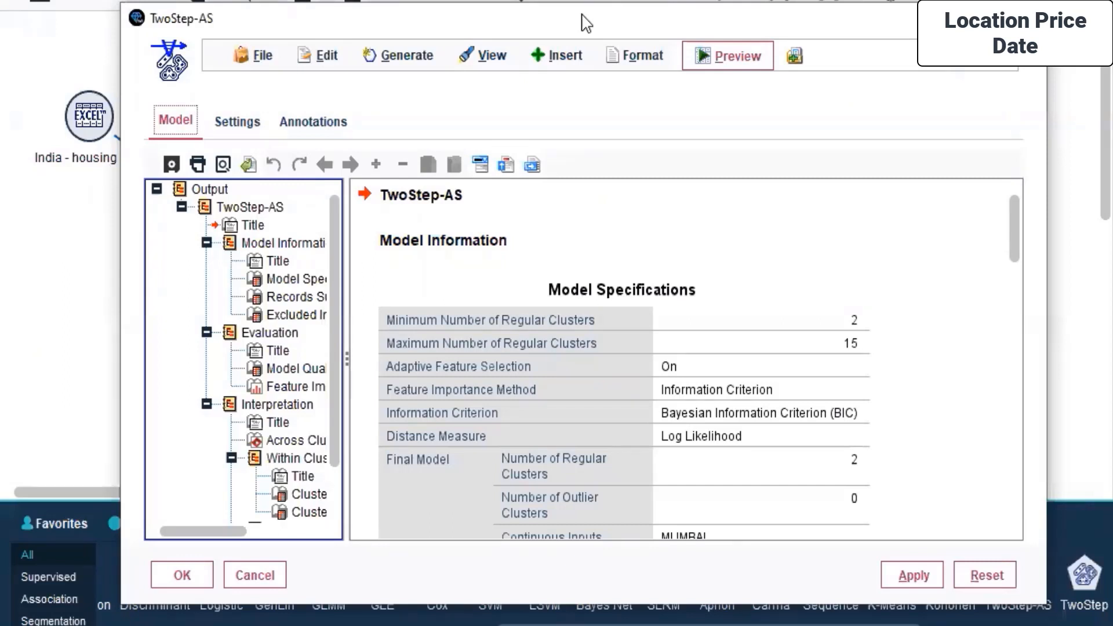
pyautogui.click(223, 129)
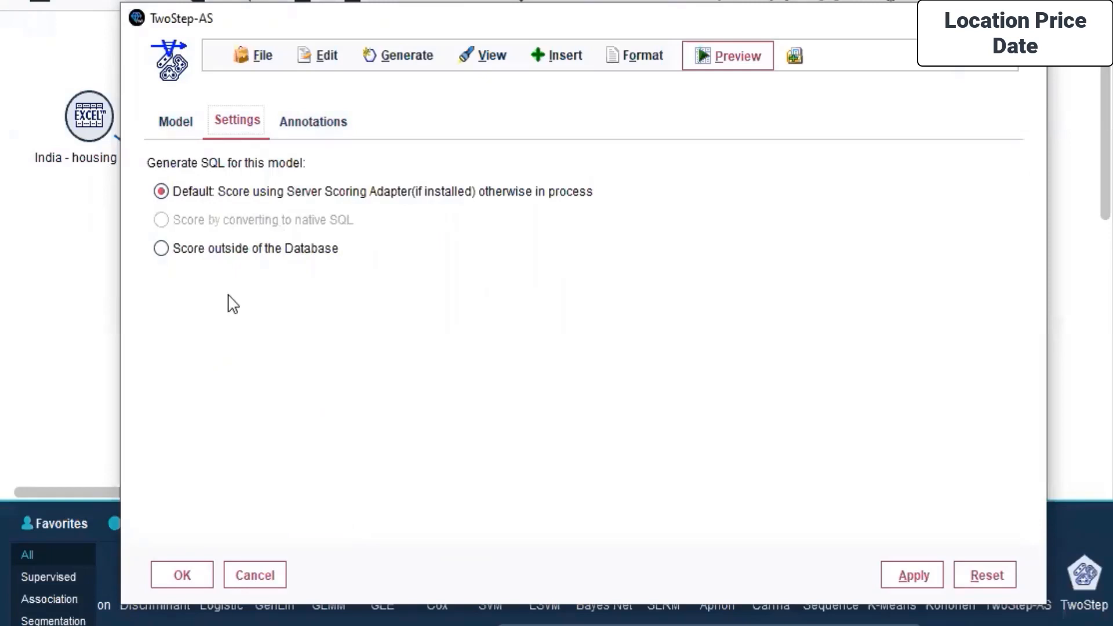
pyautogui.click(233, 250)
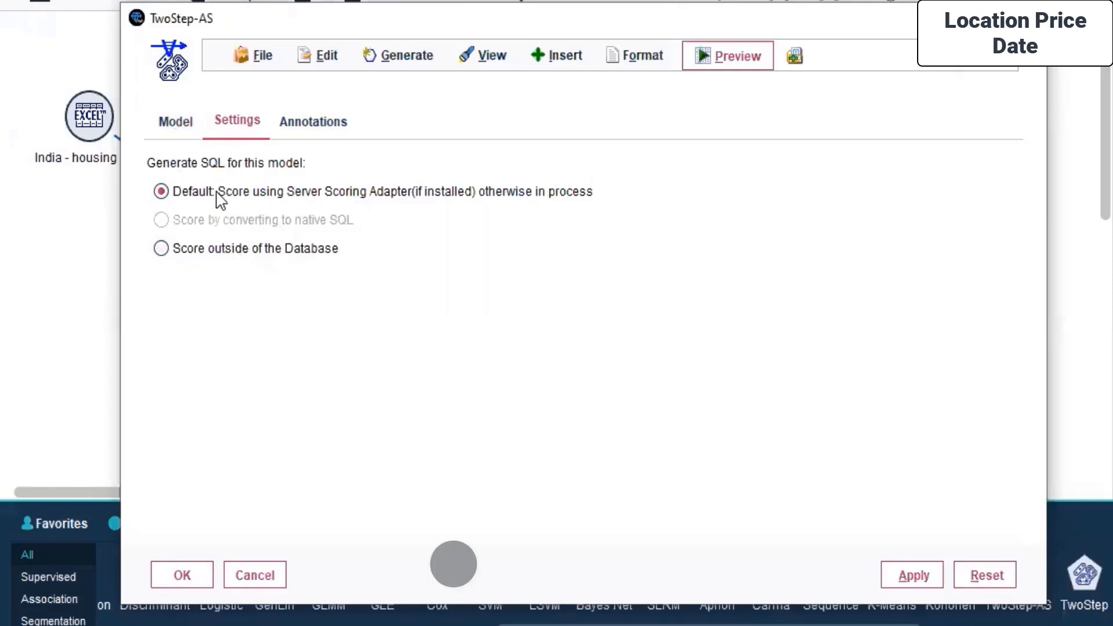
pyautogui.click(313, 125)
# - Look up the output export command in the TwoStep-AS model report and check the export and saving topic in the course outline PDF
pyautogui.click(176, 120)
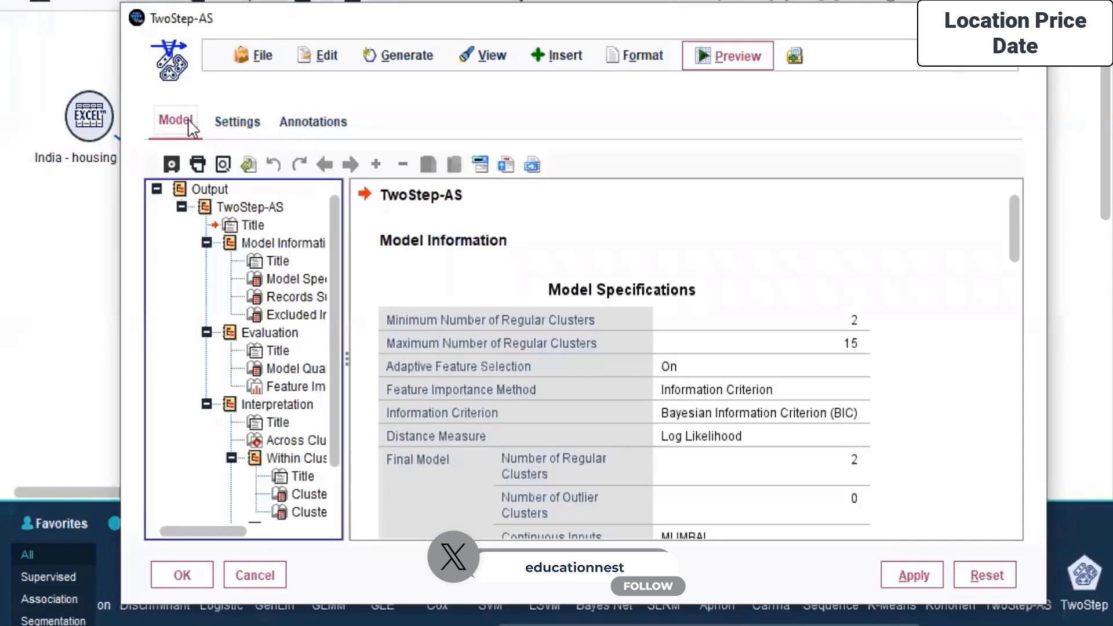
pyautogui.scroll(-1, 219, 272)
pyautogui.click(260, 55)
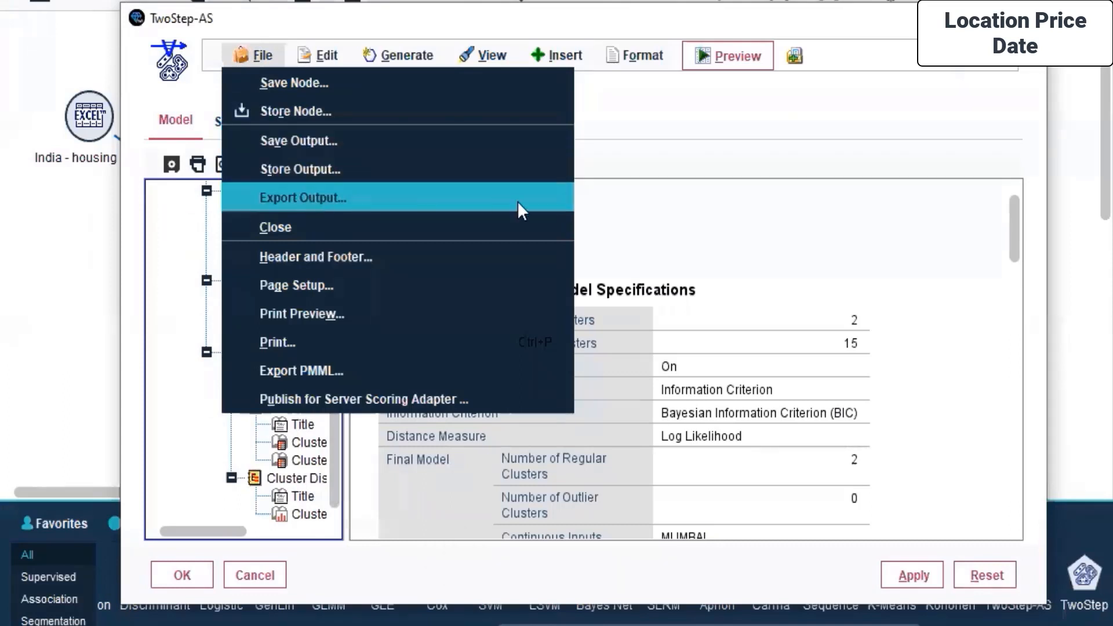
pyautogui.click(429, 206)
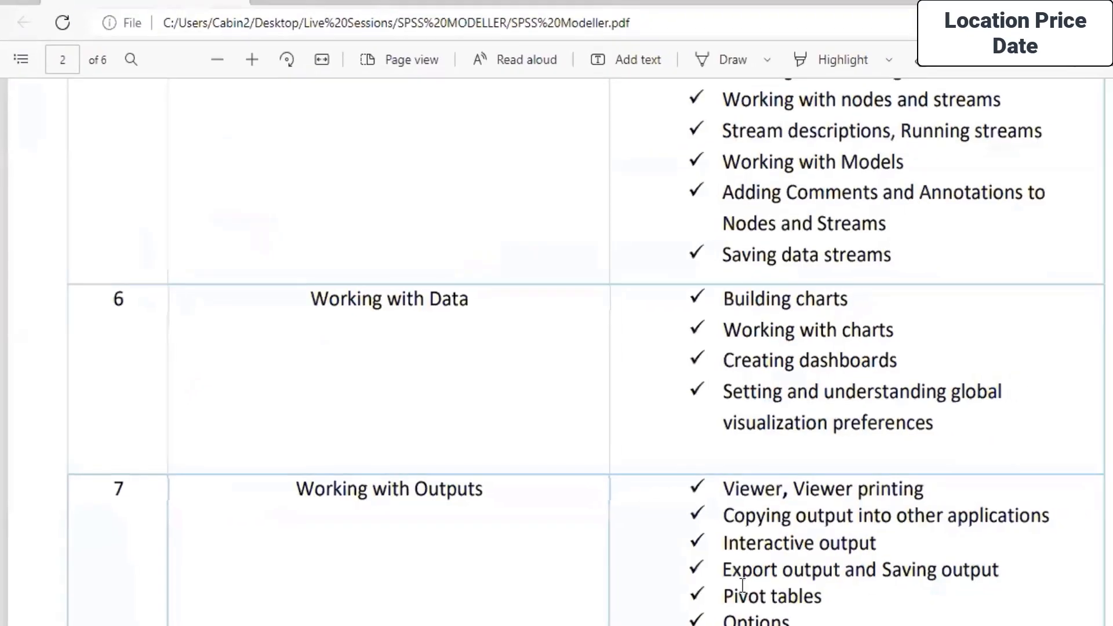
pyautogui.moveTo(684, 562); pyautogui.dragTo(945, 560)
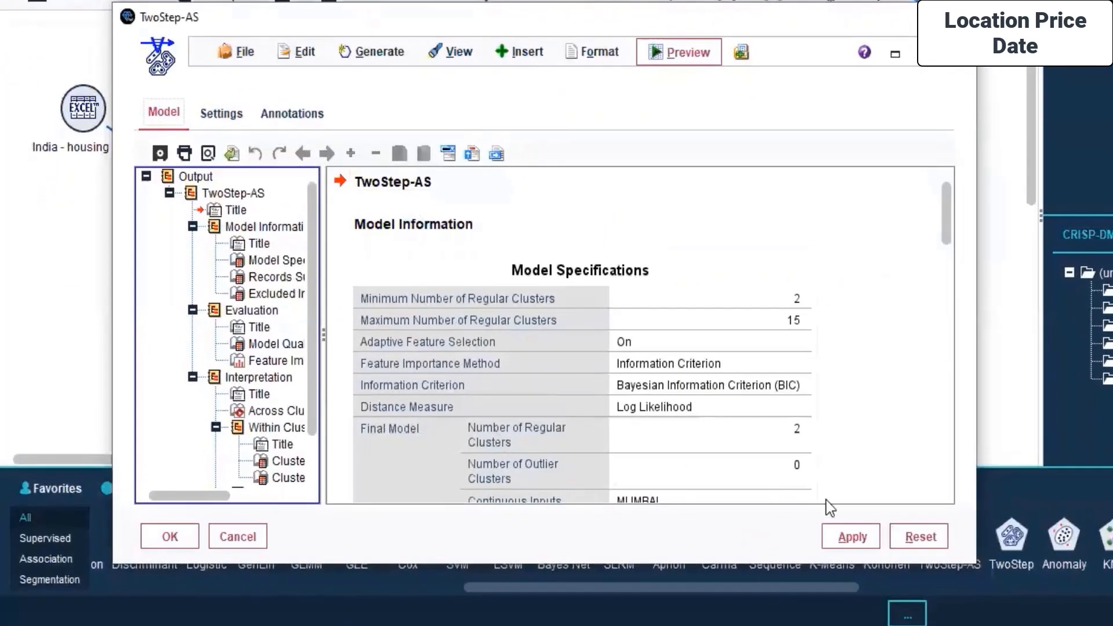
# - Read through the TwoStep-AS model's cluster profiles and within-cluster feature importance, and close the model with its settings applied
pyautogui.click(241, 57)
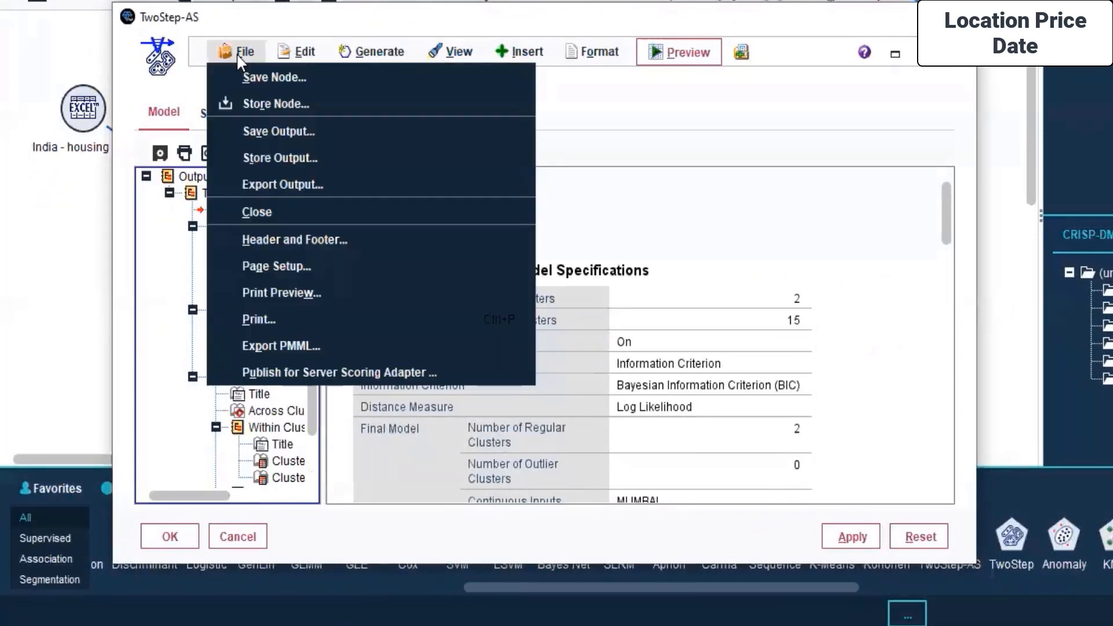
pyautogui.click(284, 184)
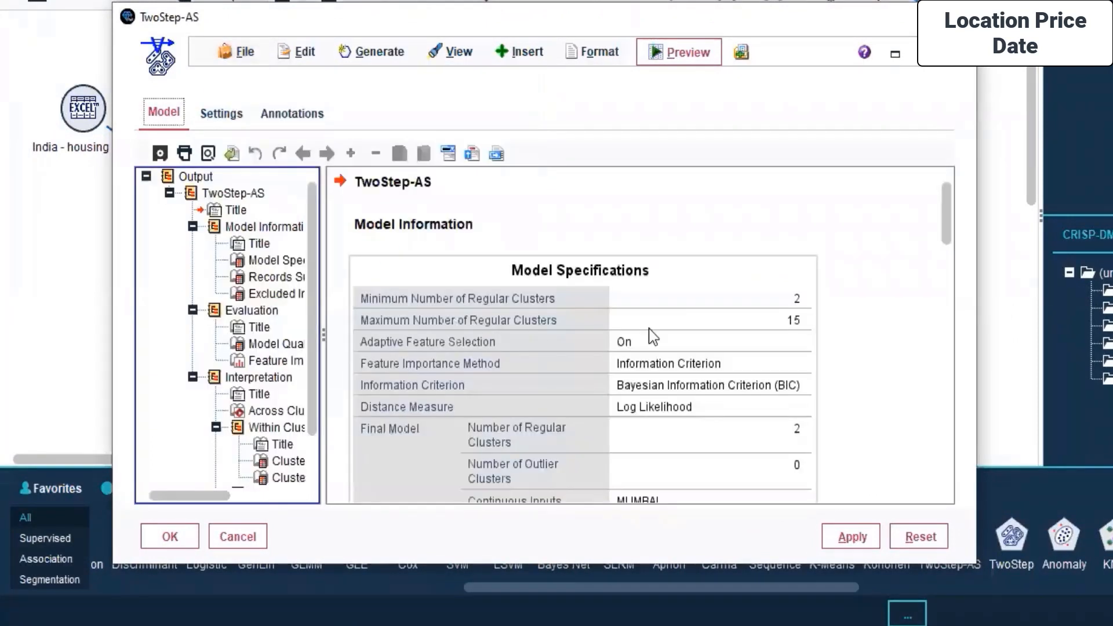
pyautogui.scroll(-20, 691, 342)
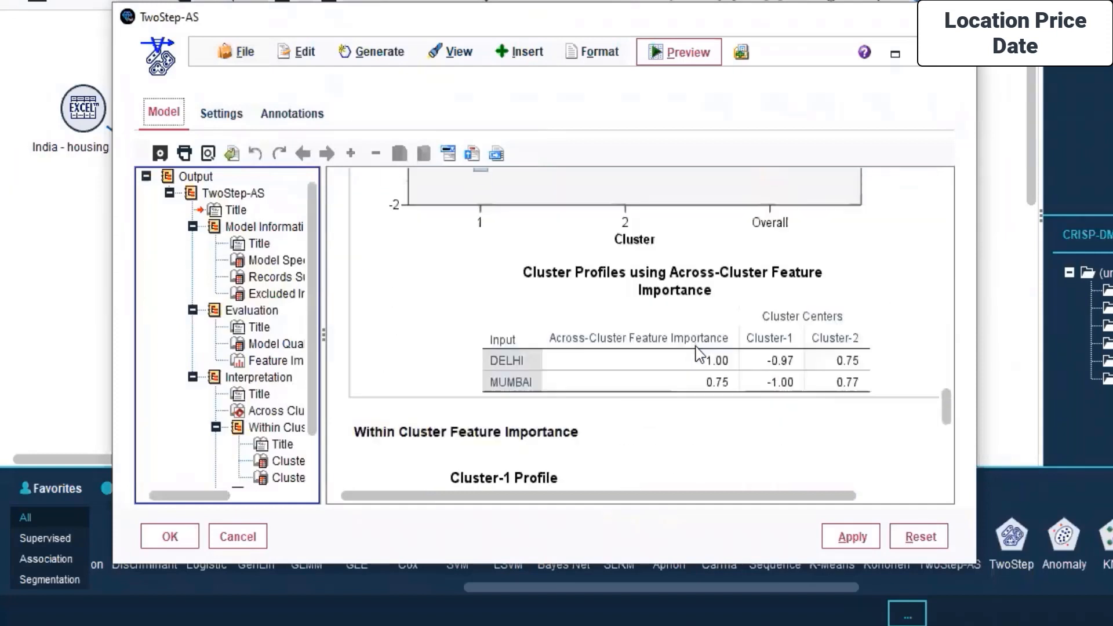
pyautogui.scroll(-5, 697, 348)
pyautogui.click(844, 540)
pyautogui.click(167, 541)
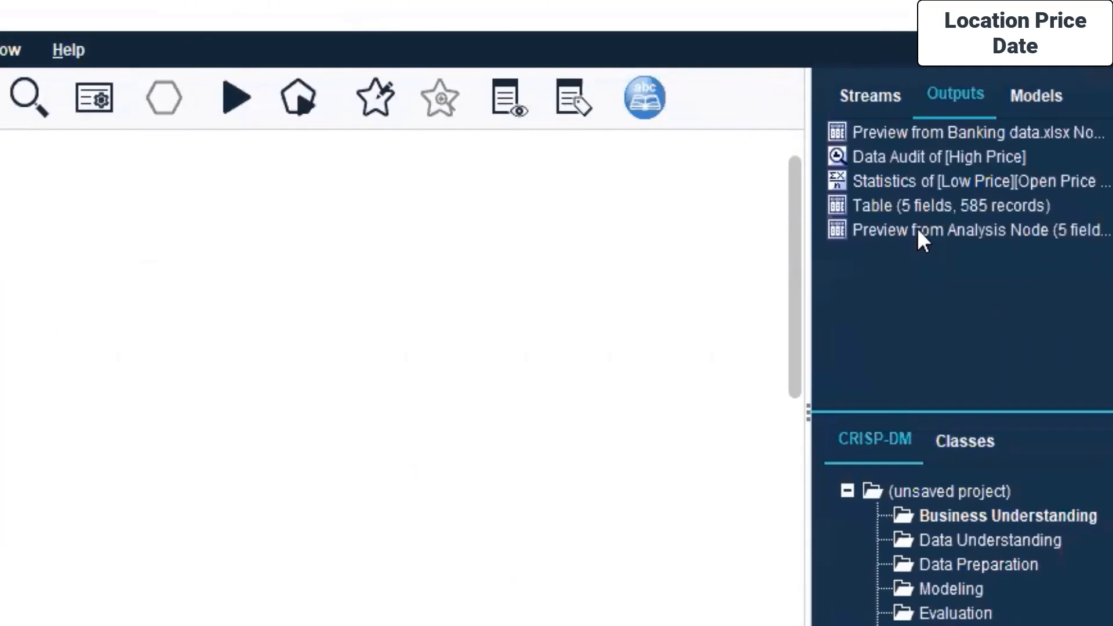
# - Switch to File Explorer and browse to the SPSS MODELLER folder inside Live Sessions on the Desktop
pyautogui.click(915, 230)
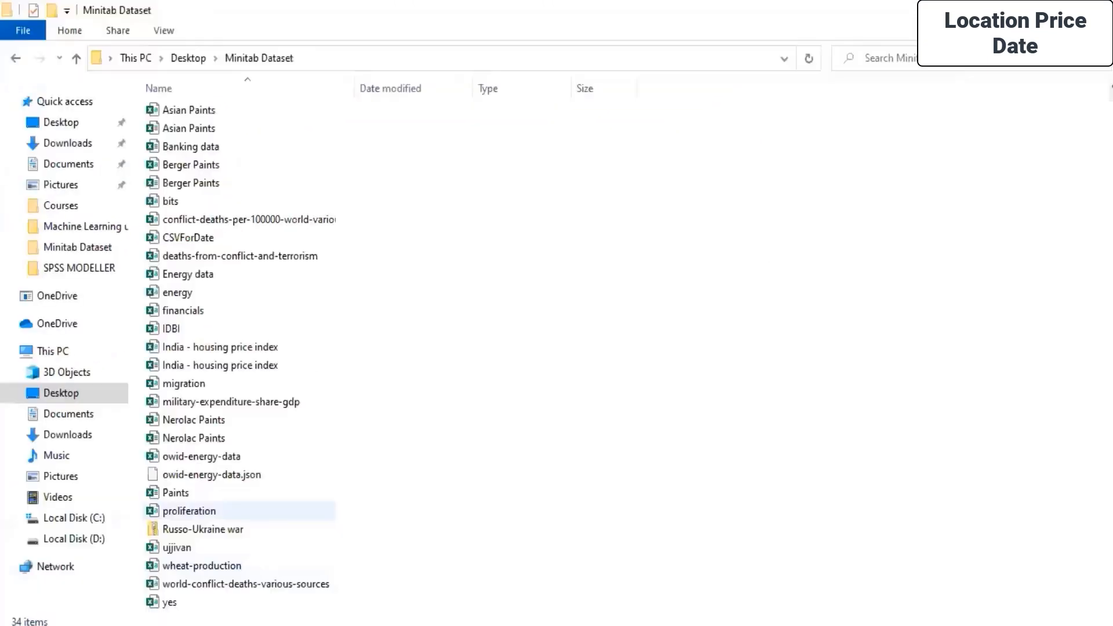
pyautogui.click(44, 129)
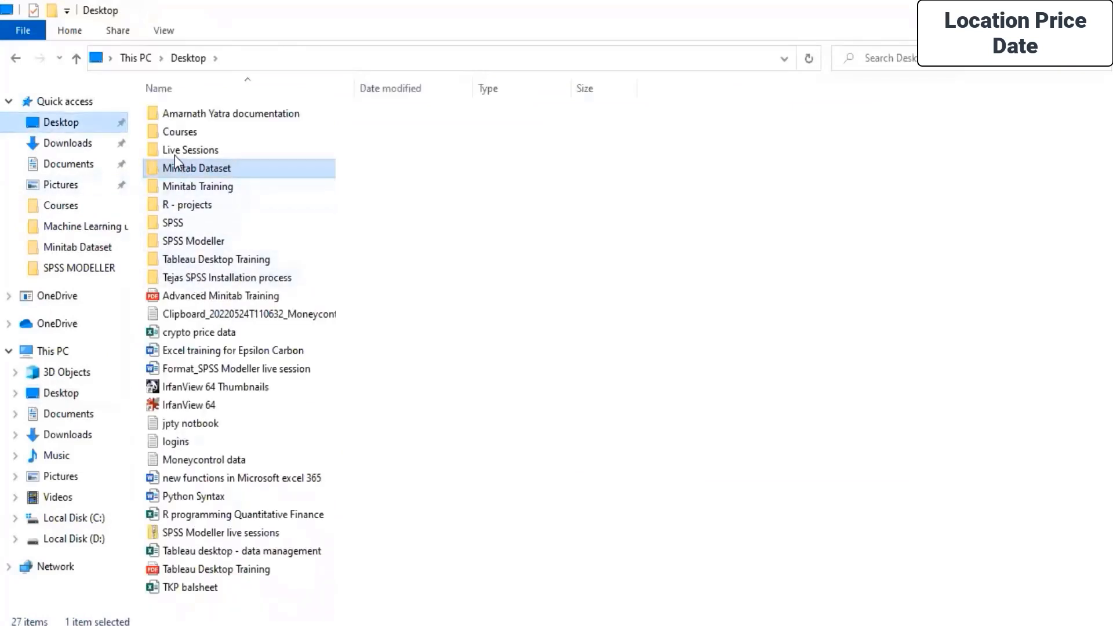
pyautogui.doubleClick(172, 152)
pyautogui.doubleClick(184, 223)
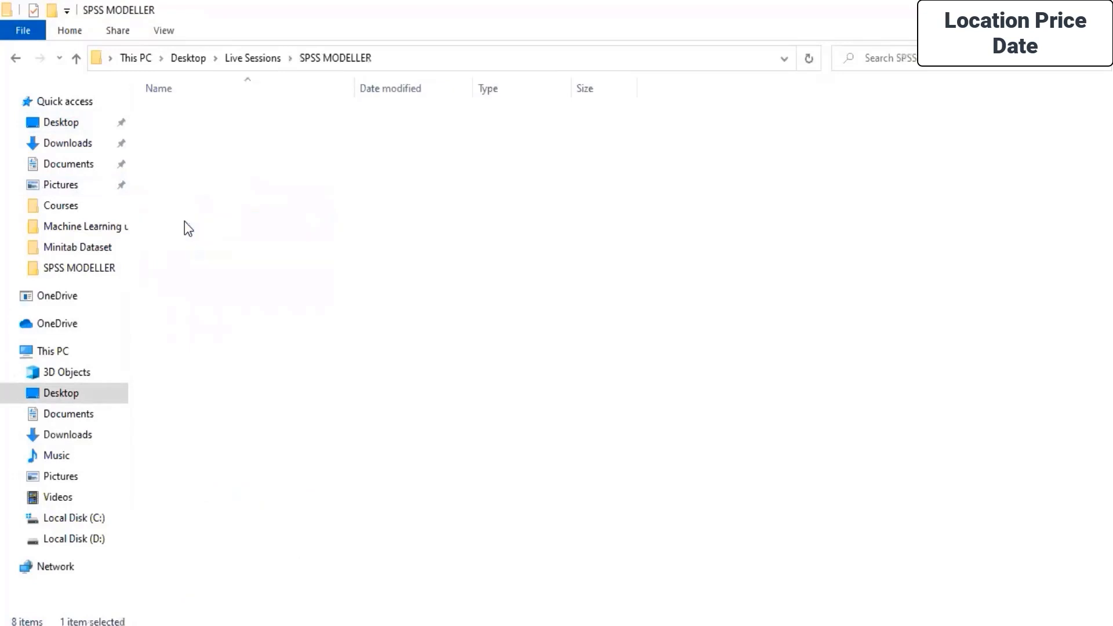
pyautogui.doubleClick(172, 223)
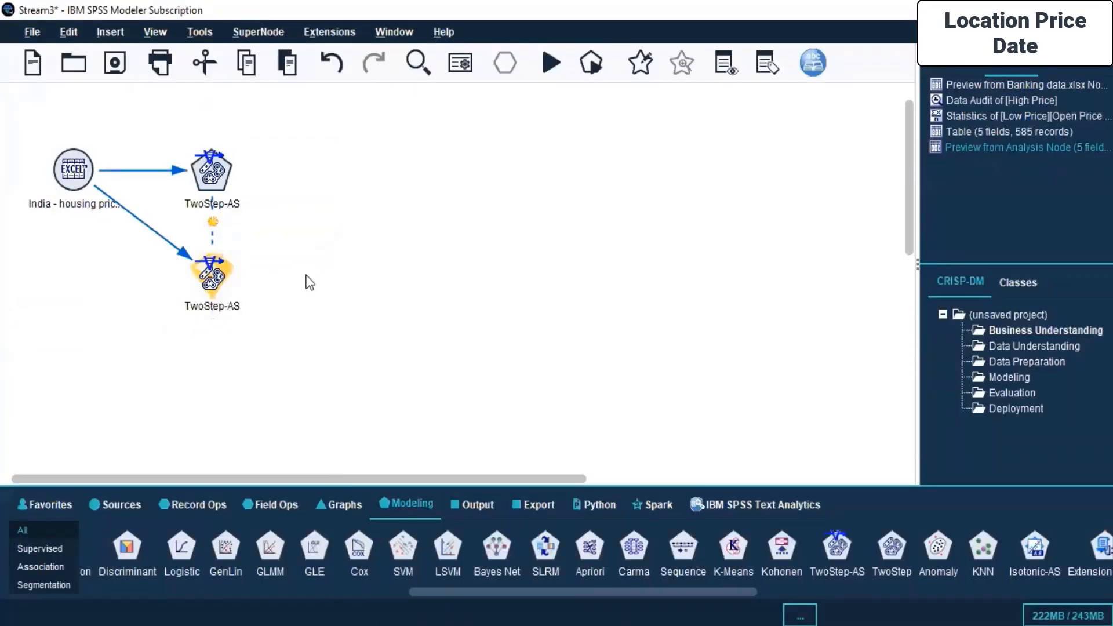
# - Try to run the stream from the generated TwoStep-AS model and close the stream messages
pyautogui.click(214, 279)
pyautogui.rightClick(217, 279)
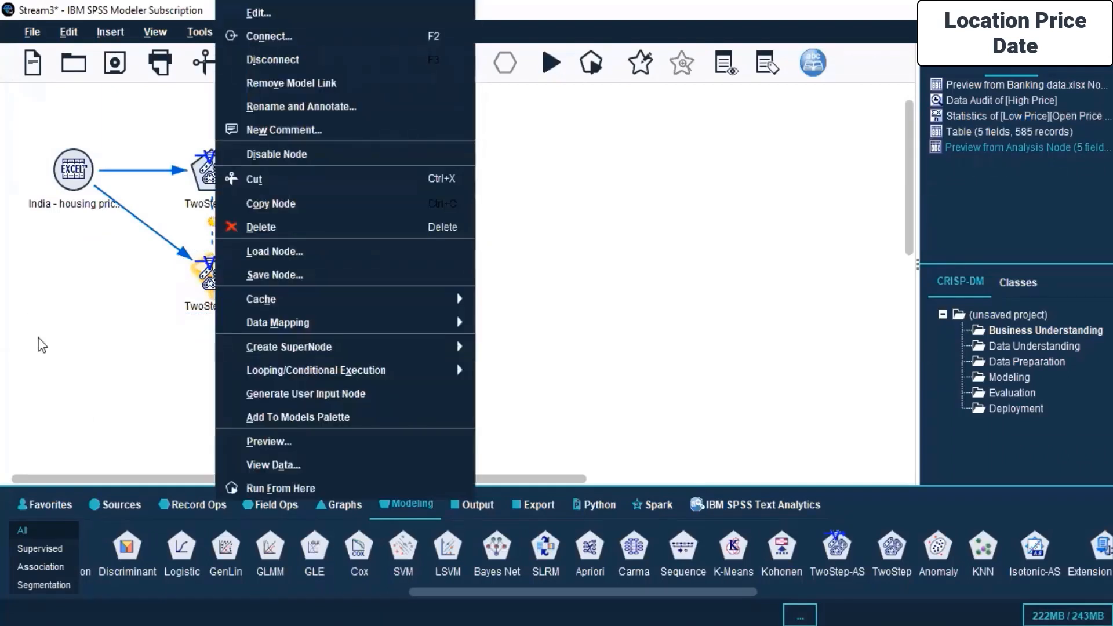
pyautogui.rightClick(201, 271)
pyautogui.rightClick(201, 272)
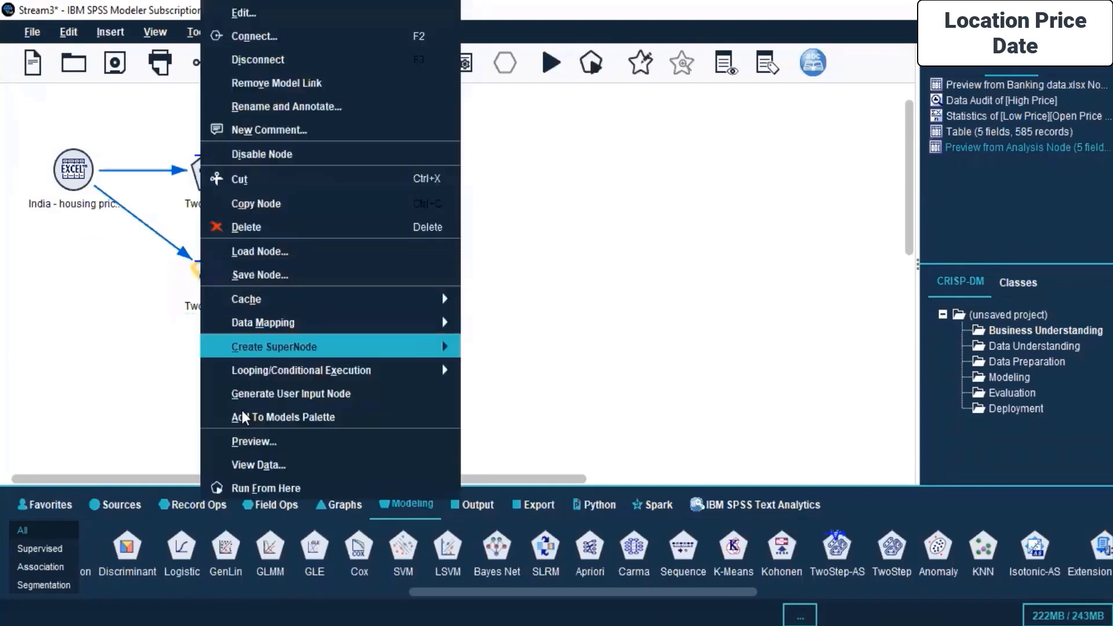
pyautogui.click(262, 487)
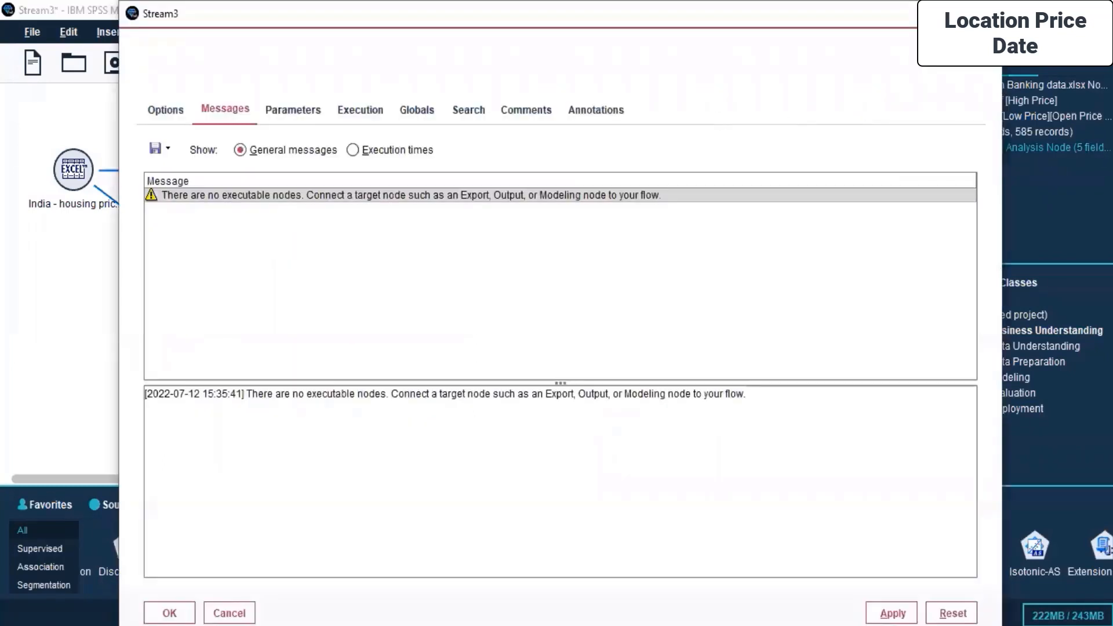
pyautogui.press('Escape')
pyautogui.rightClick(183, 274)
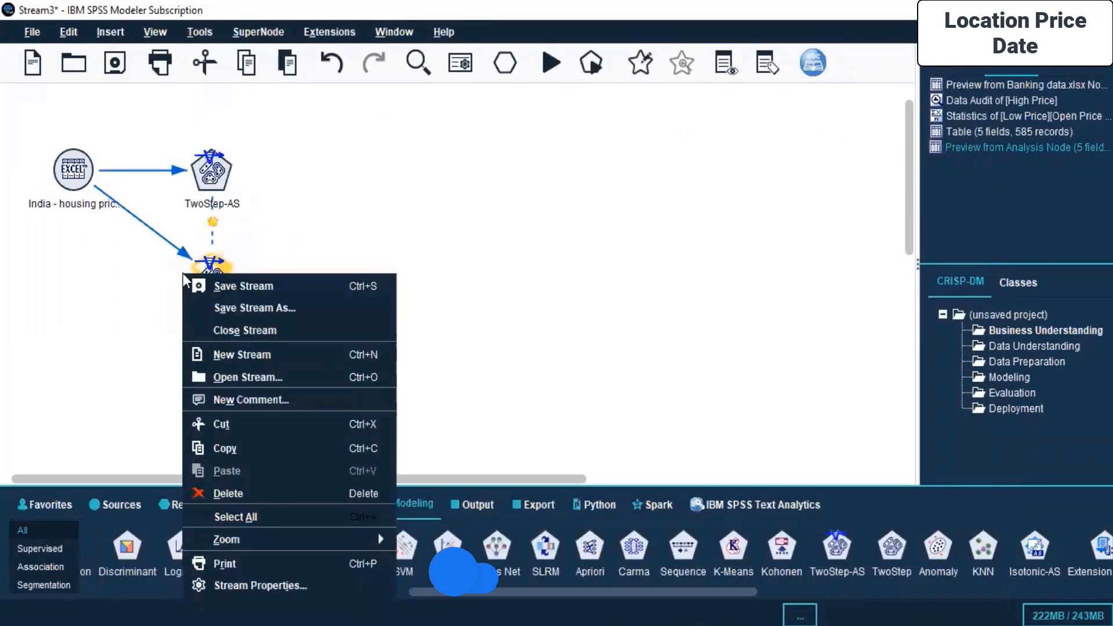
pyautogui.press('Escape')
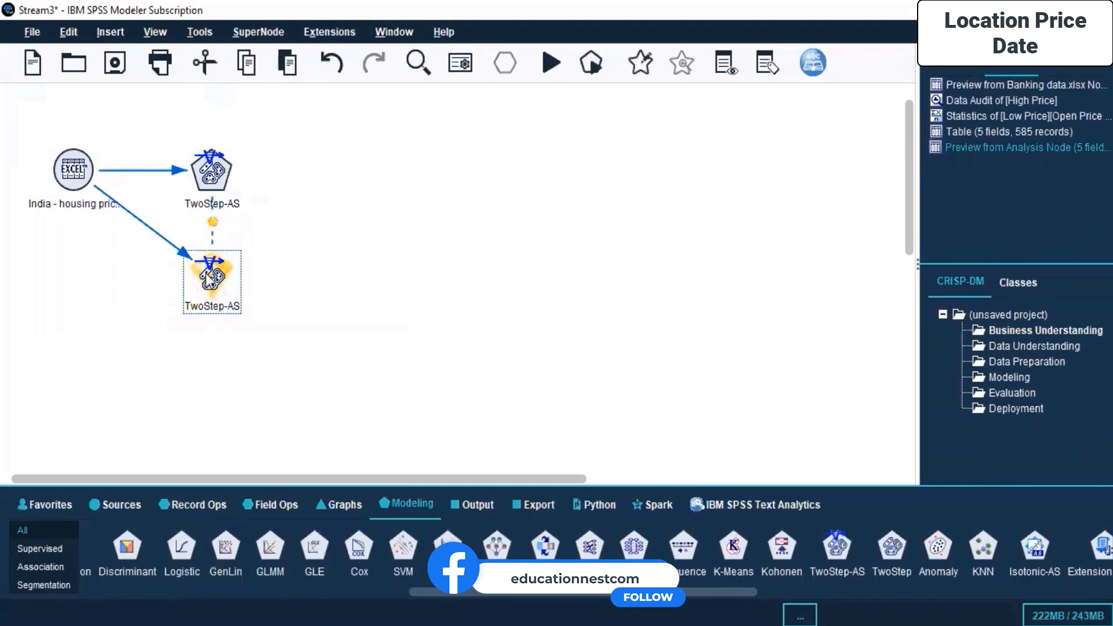
# - Reopen the generated TwoStep-AS model and choose the Day 7 folder under Live Sessions, SPSS MODELLER as the location for saving its node
pyautogui.rightClick(209, 278)
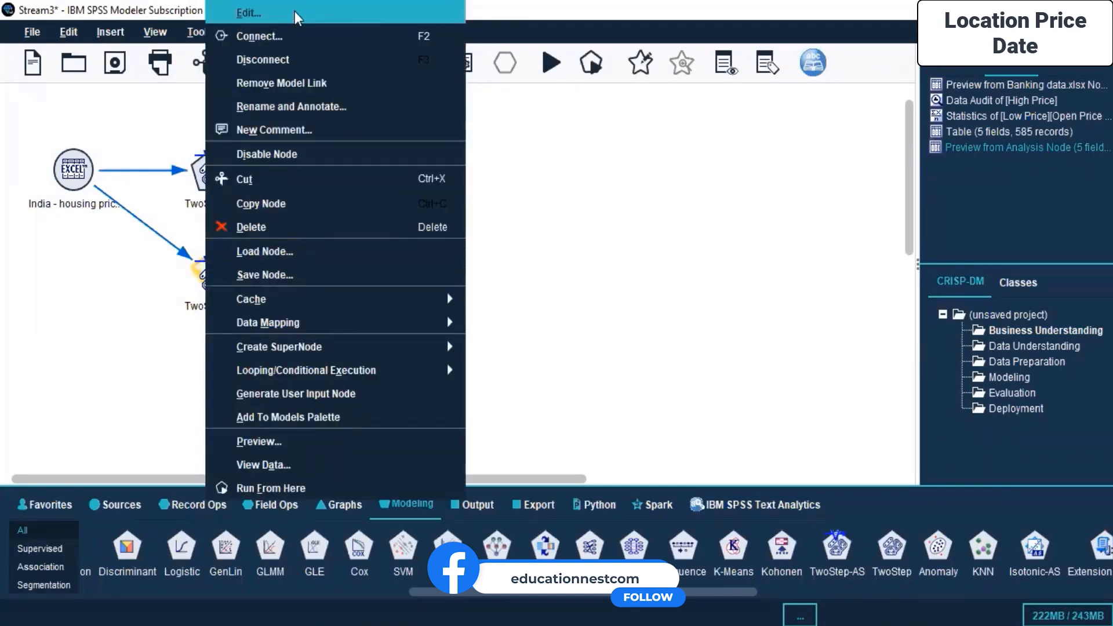
pyautogui.click(297, 17)
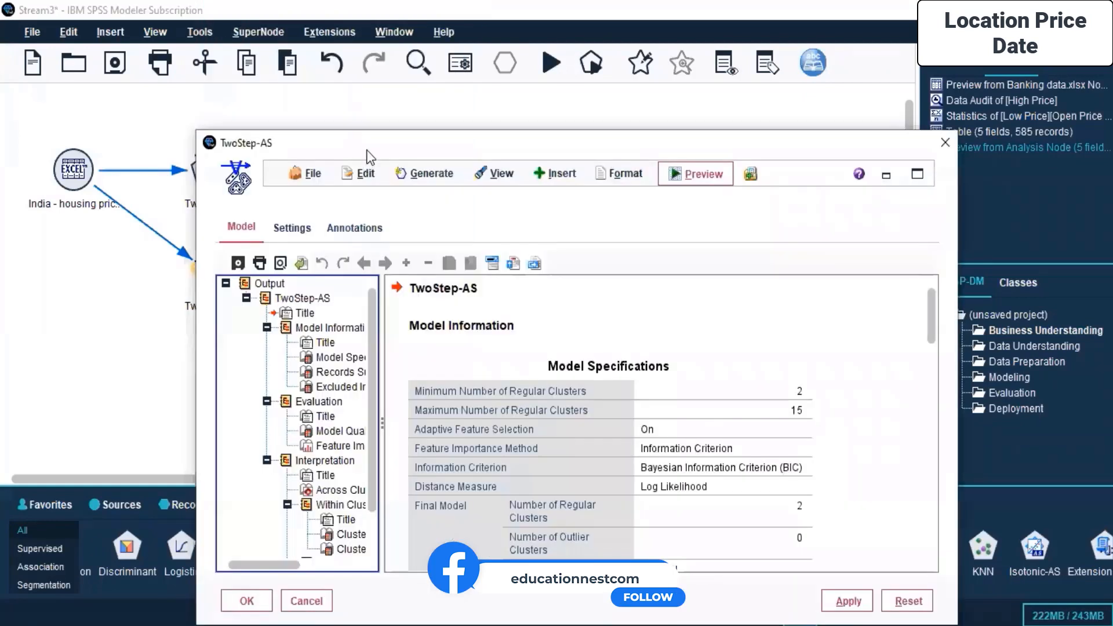
pyautogui.moveTo(367, 152); pyautogui.dragTo(293, 43)
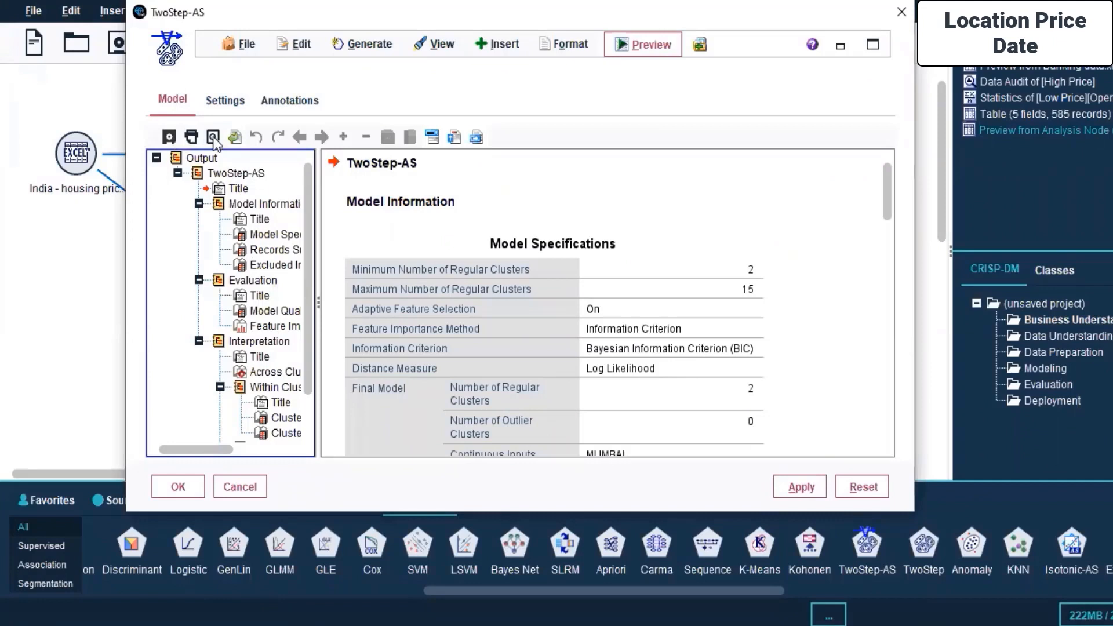
pyautogui.click(169, 138)
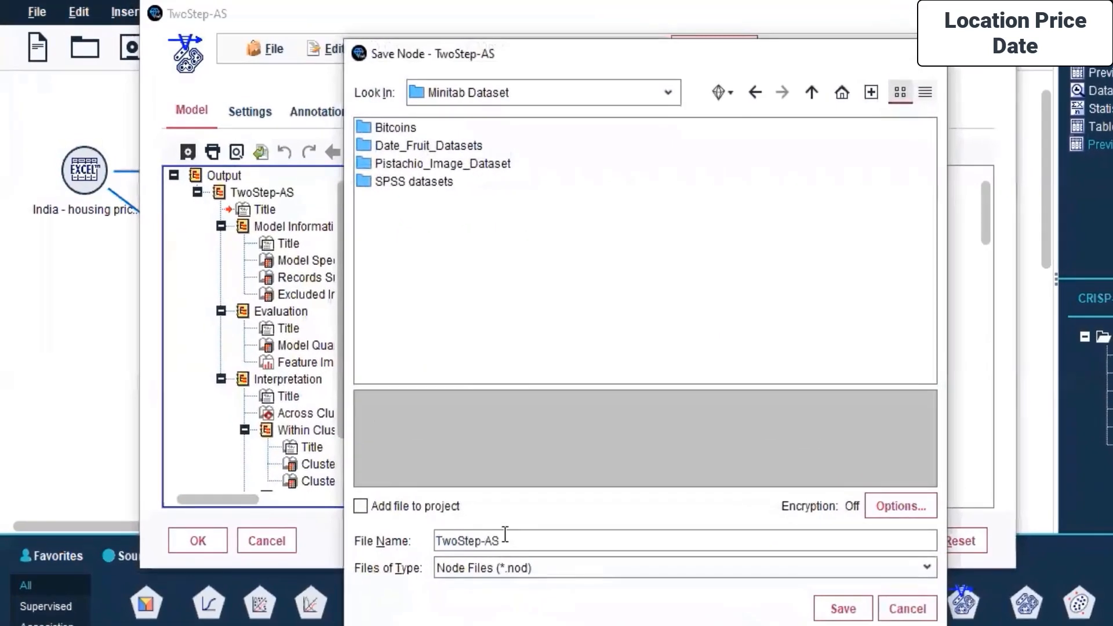
pyautogui.click(668, 93)
pyautogui.click(464, 224)
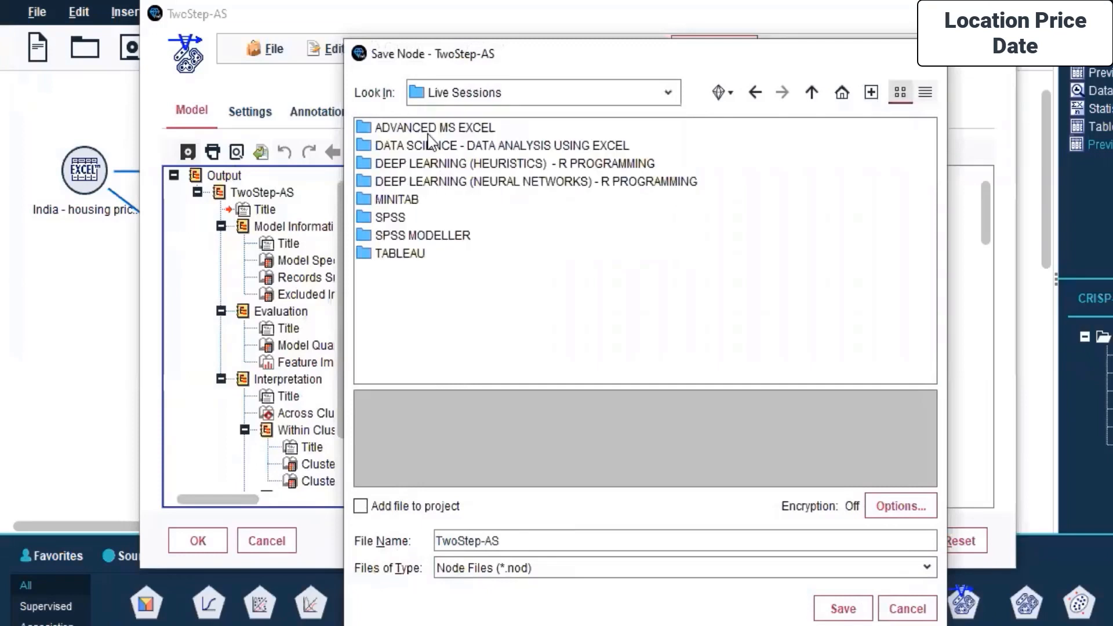
pyautogui.doubleClick(421, 236)
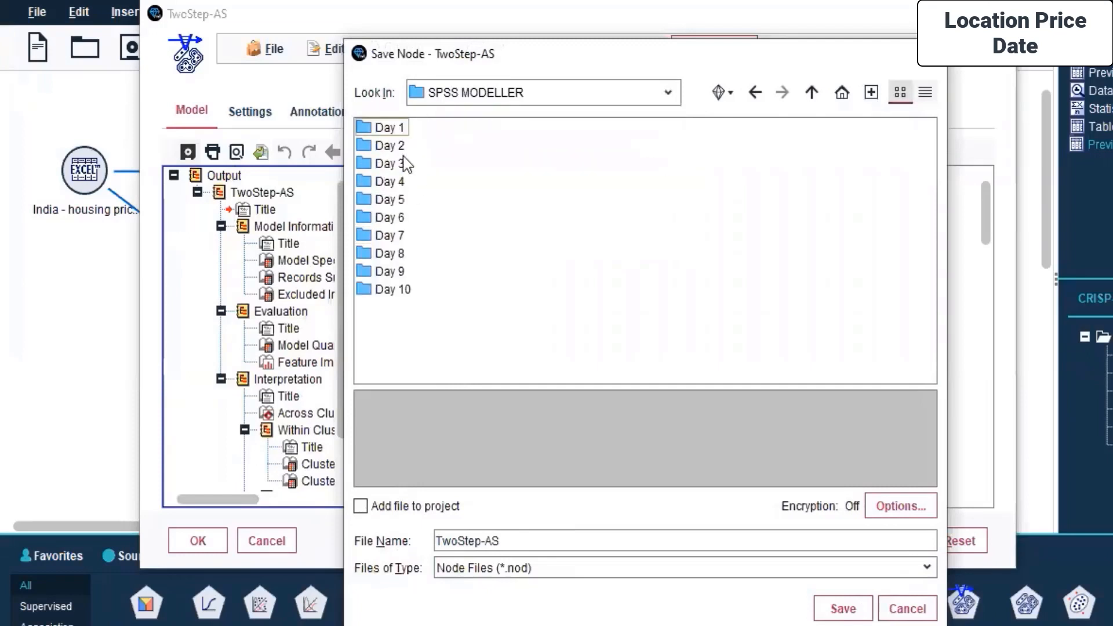
pyautogui.doubleClick(388, 235)
# - Save the model node in the Day 7 folder as a node file named TwoStep-AS-Housing price index
pyautogui.click(535, 547)
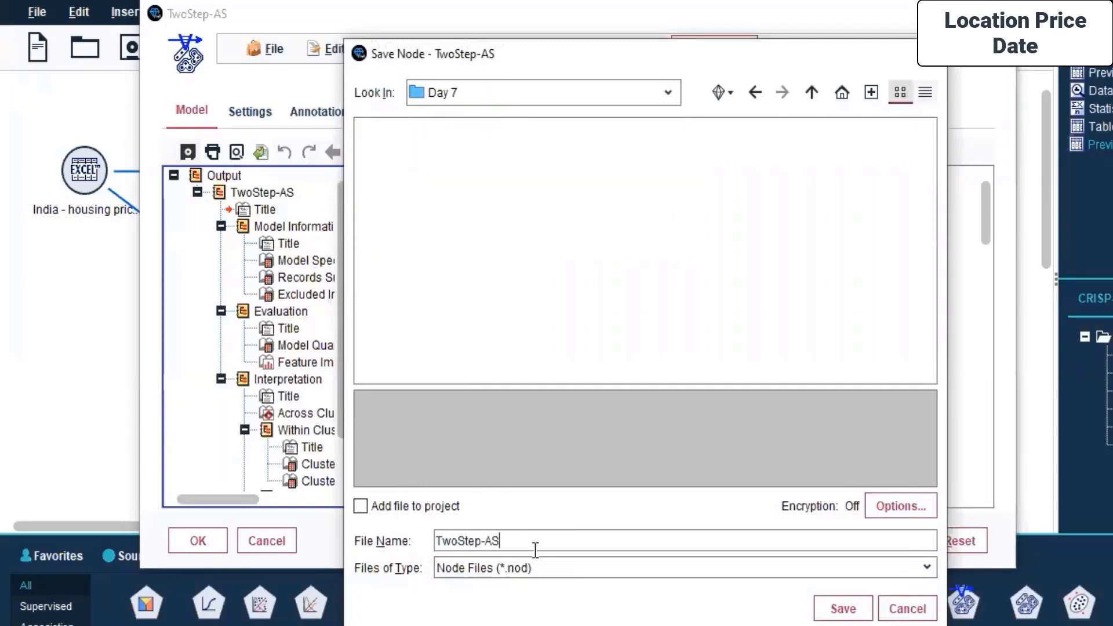
pyautogui.write('-')
pyautogui.write('Ban')
pyautogui.press('BackSpace')
pyautogui.press('BackSpace')
pyautogui.press('BackSpace')
pyautogui.write('Housing price index')
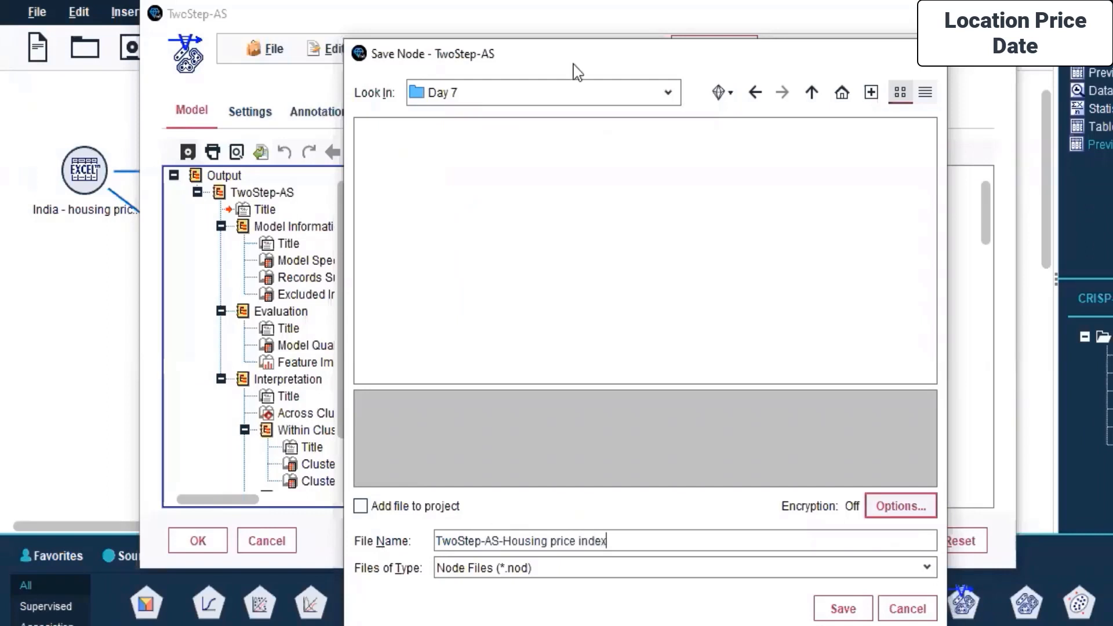
pyautogui.moveTo(573, 63); pyautogui.dragTo(474, 13)
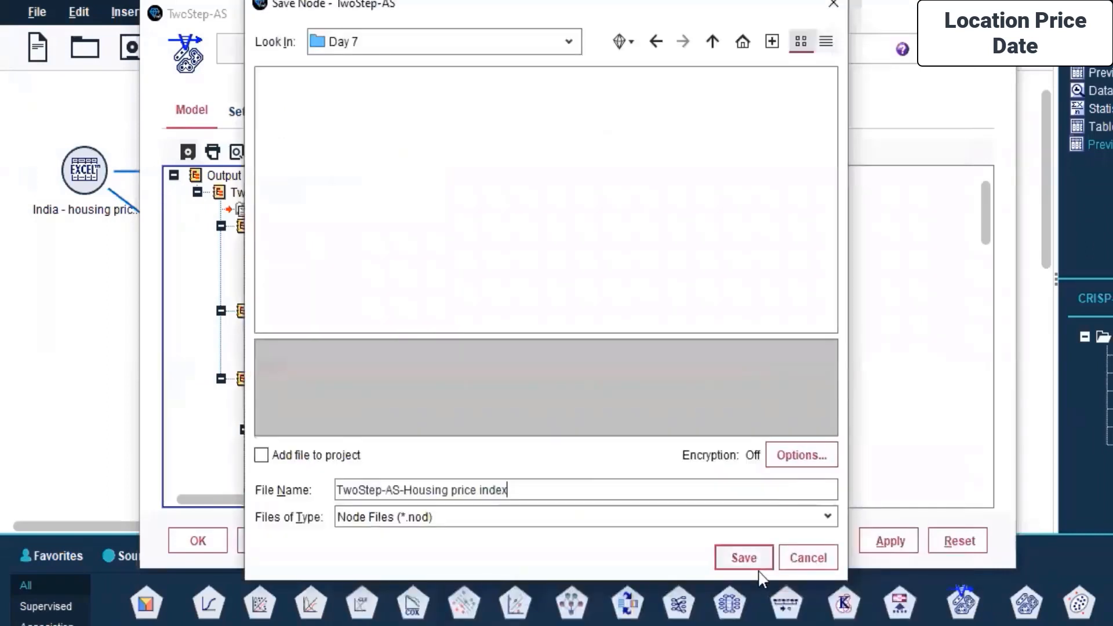
pyautogui.click(746, 560)
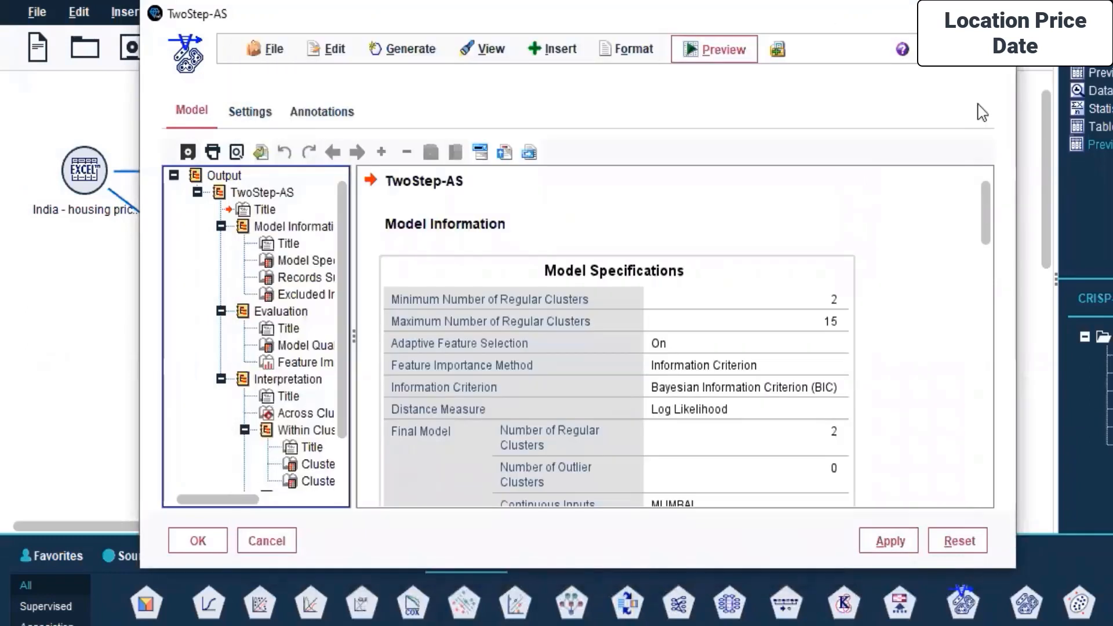
# - Save the model output in the Day 7 folder as an SPSS Statistics Viewer file (*.spv) named TwoStep-AS-Housing price index
pyautogui.click(329, 51)
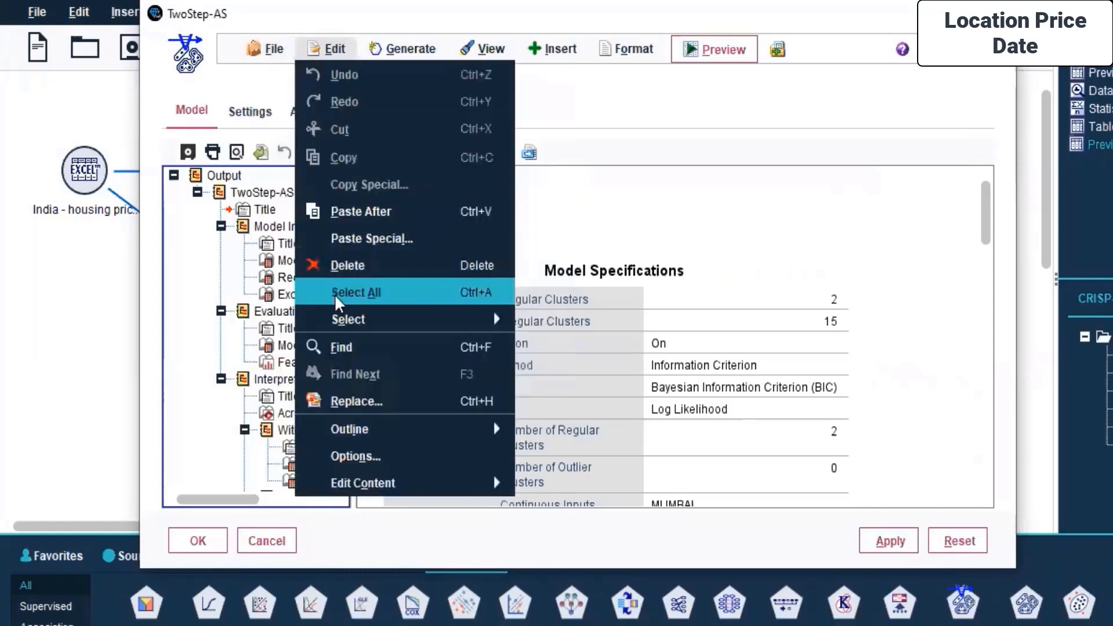
pyautogui.moveTo(268, 49)
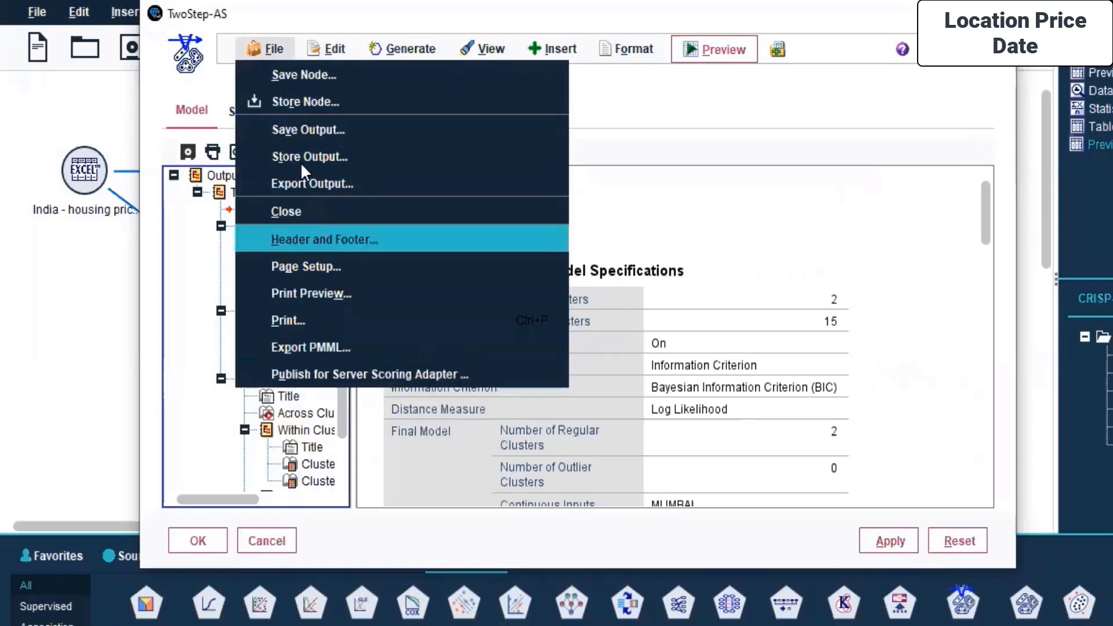
pyautogui.click(327, 129)
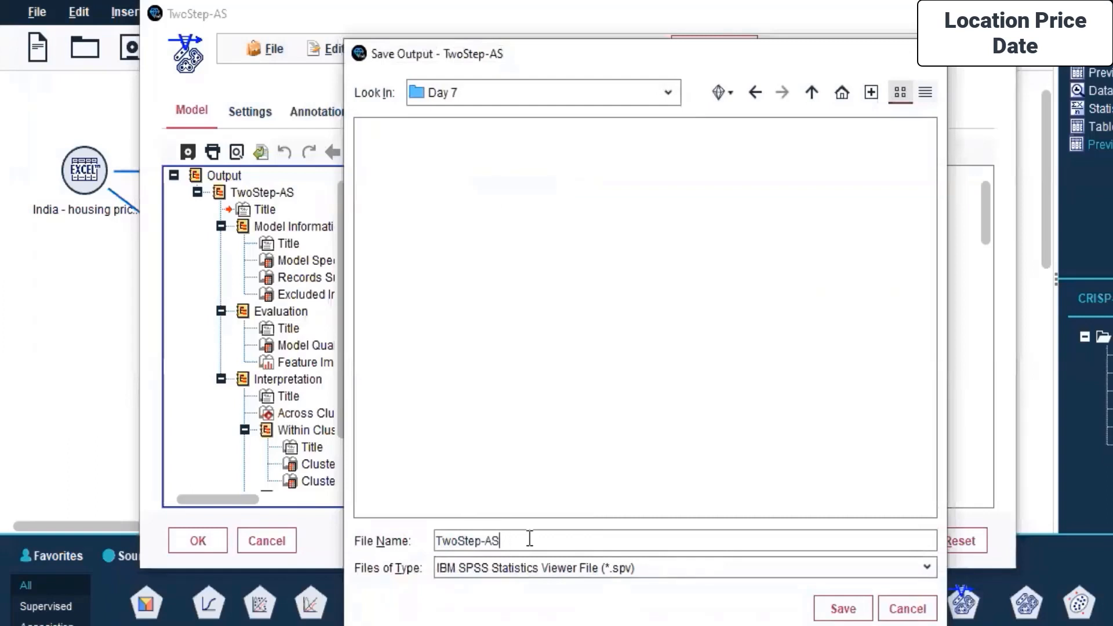
pyautogui.write('-Housing ')
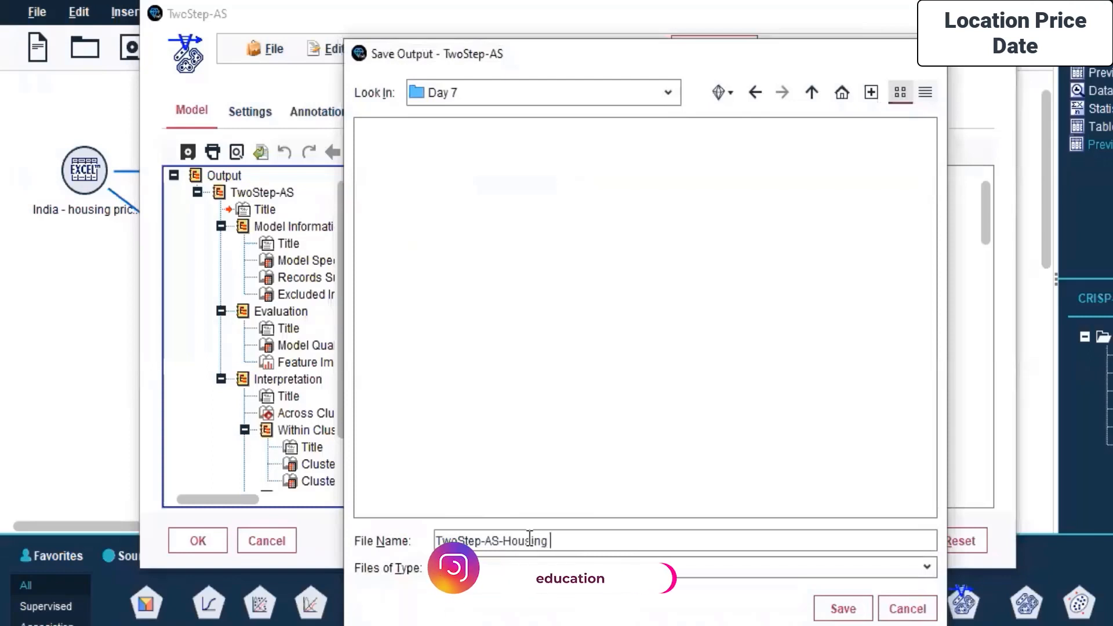
pyautogui.write('price index')
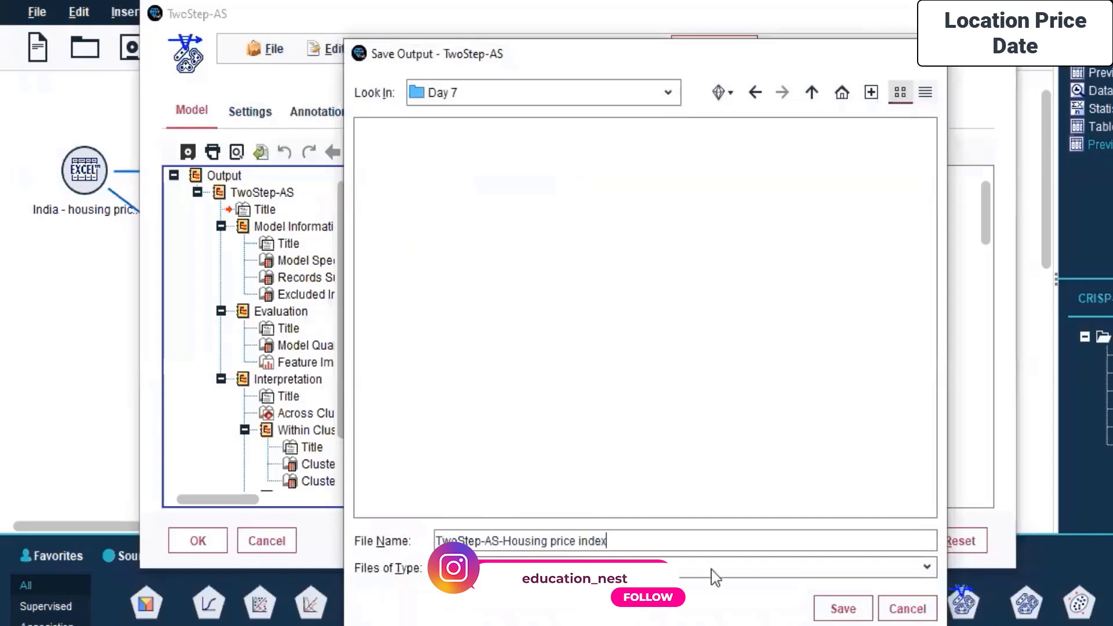
pyautogui.click(842, 609)
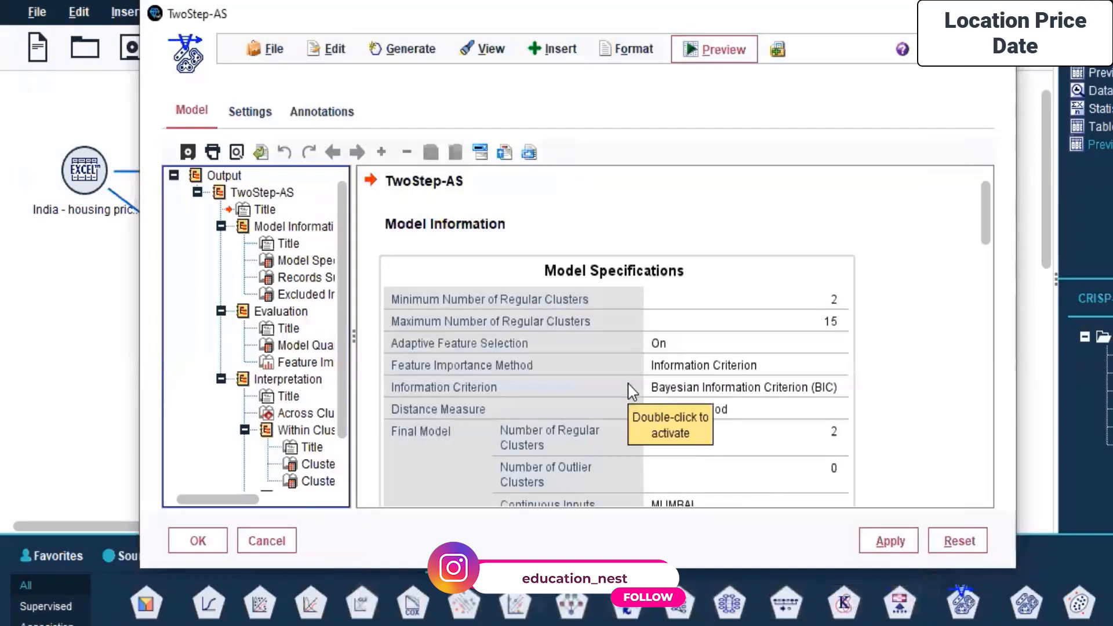
# - Open the Model Specifications table of the TwoStep-AS output in its own pivot table editor and maximize it
pyautogui.click(327, 51)
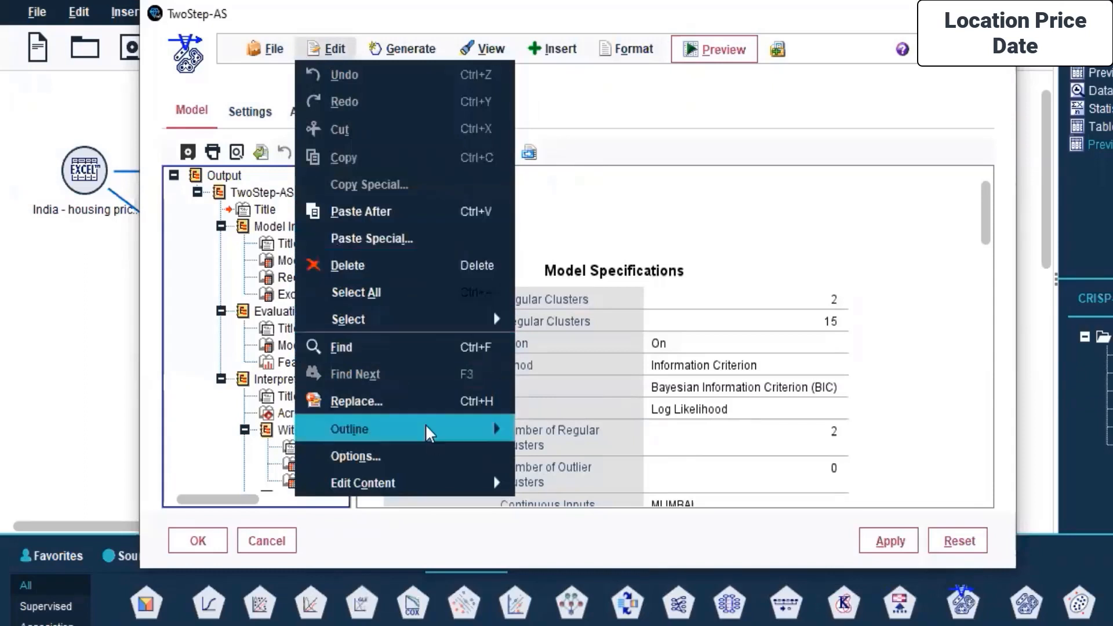
pyautogui.moveTo(389, 431)
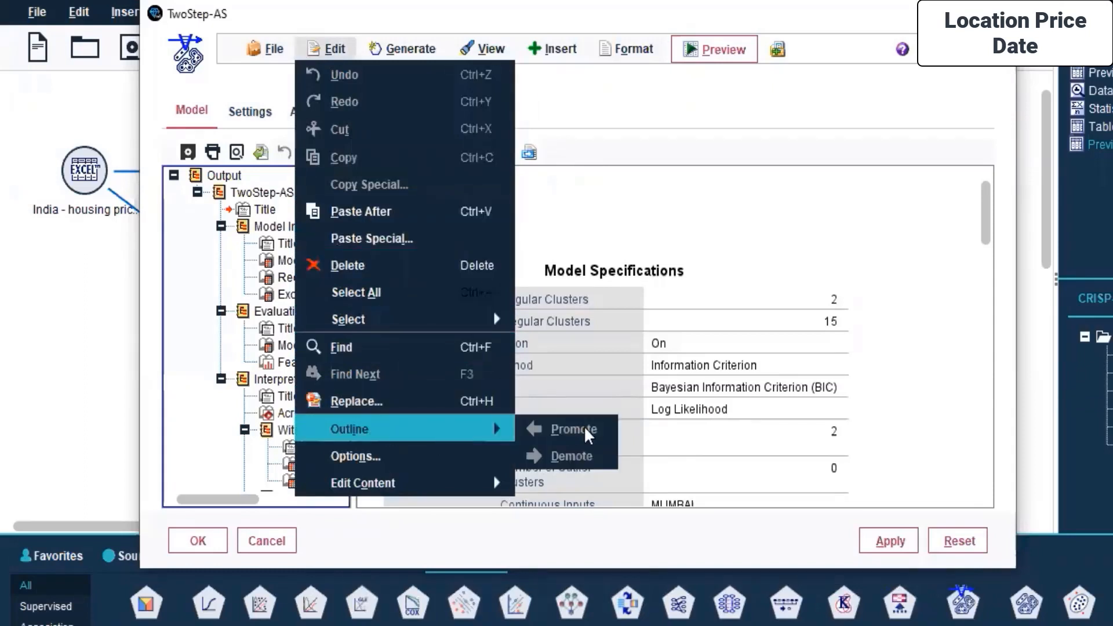
pyautogui.click(419, 449)
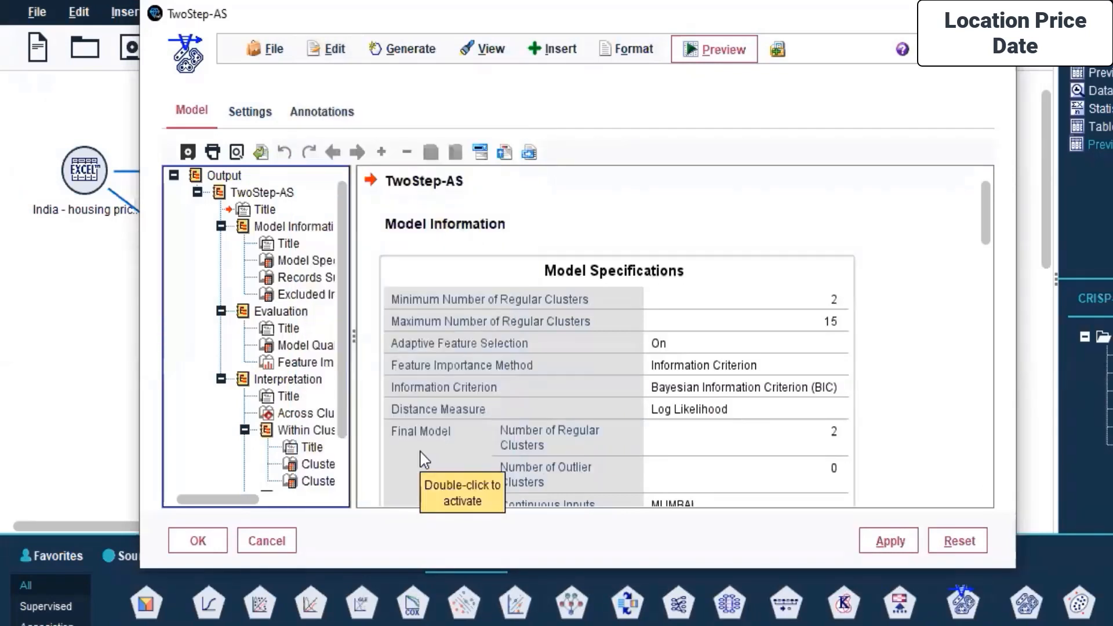
pyautogui.doubleClick(425, 460)
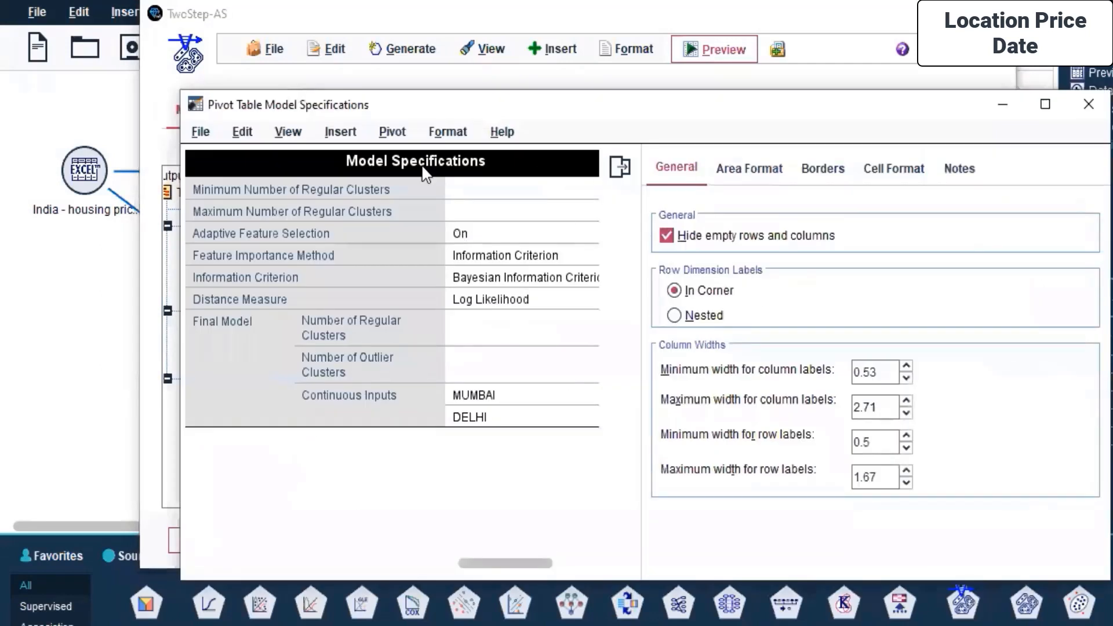
pyautogui.click(1045, 106)
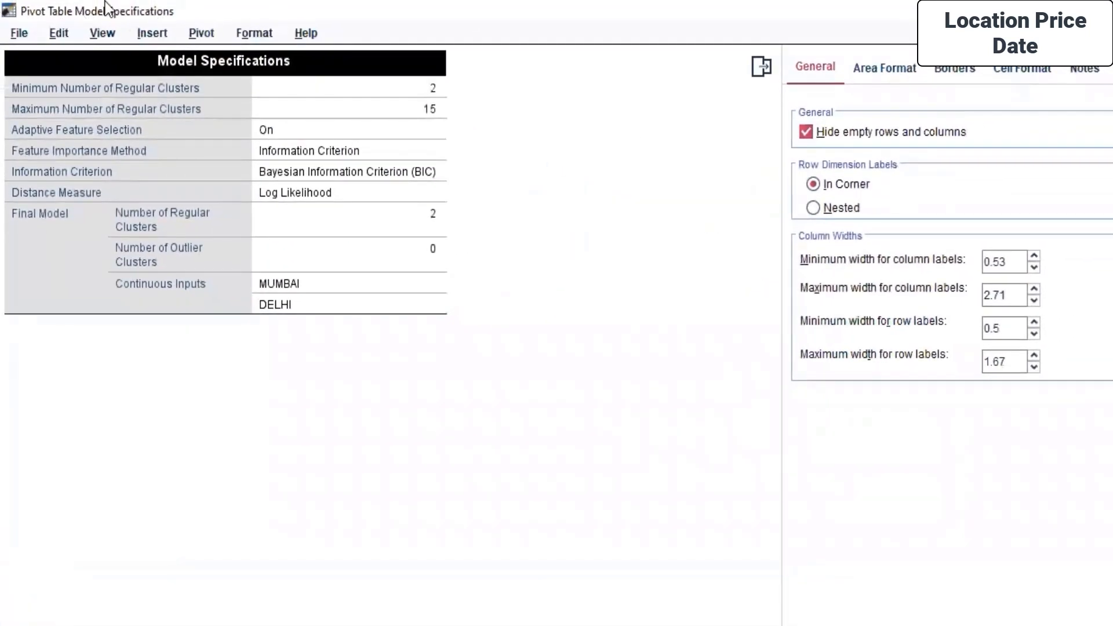
# - Transpose the rows and columns of the Model Specifications table and return it to its original orientation
pyautogui.click(200, 34)
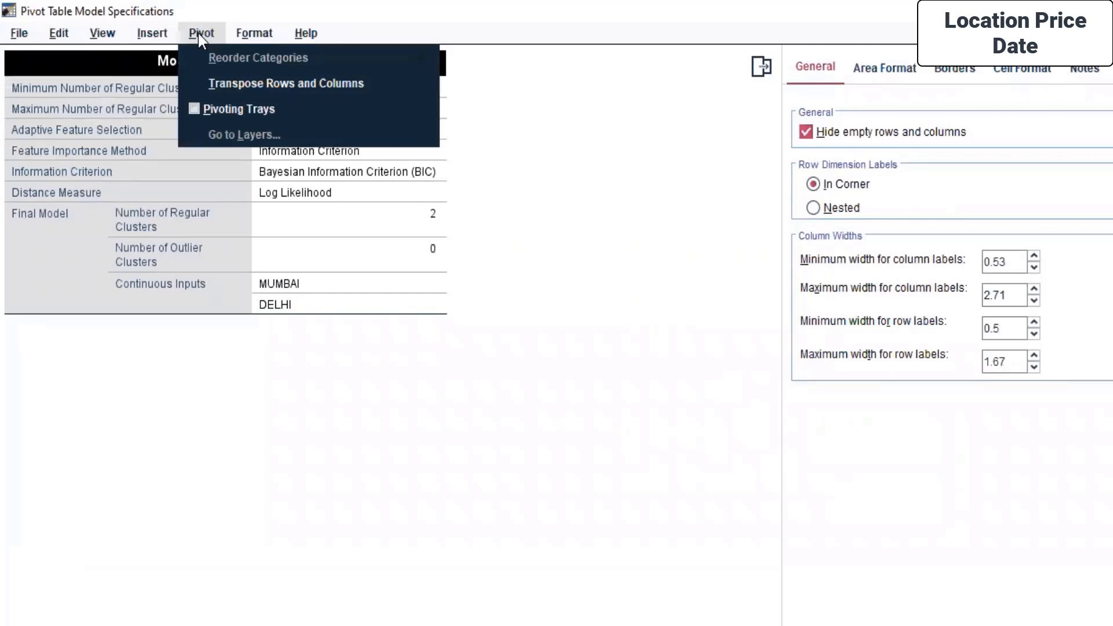
pyautogui.click(275, 87)
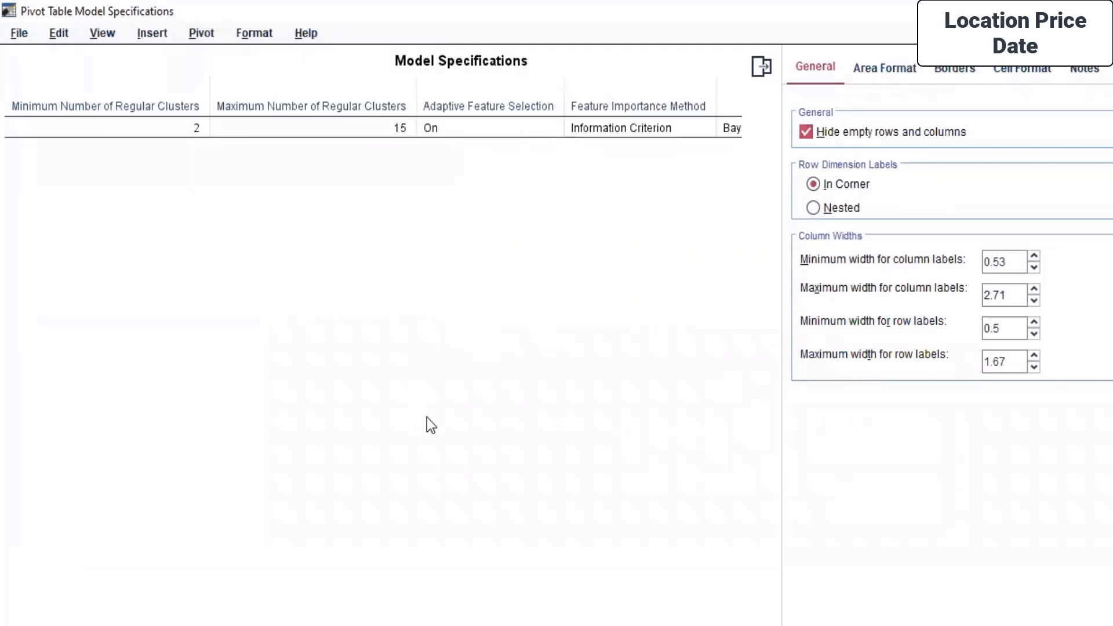
pyautogui.moveTo(249, 624)
pyautogui.mouseDown()
pyautogui.moveTo(606, 624)
pyautogui.moveTo(250, 624)
pyautogui.mouseUp()
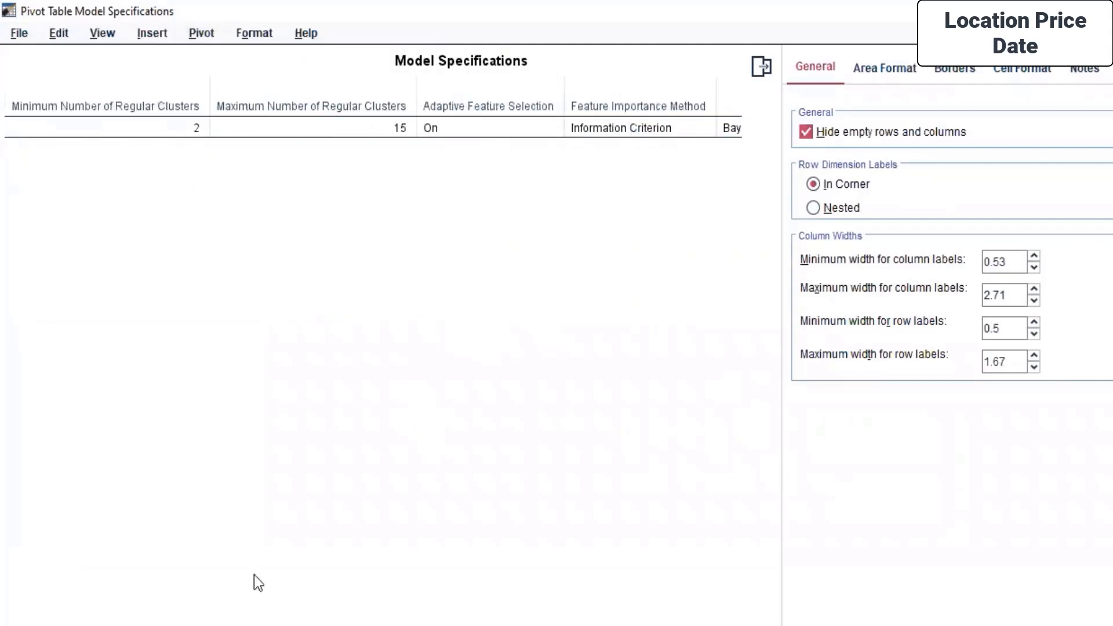
pyautogui.click(755, 72)
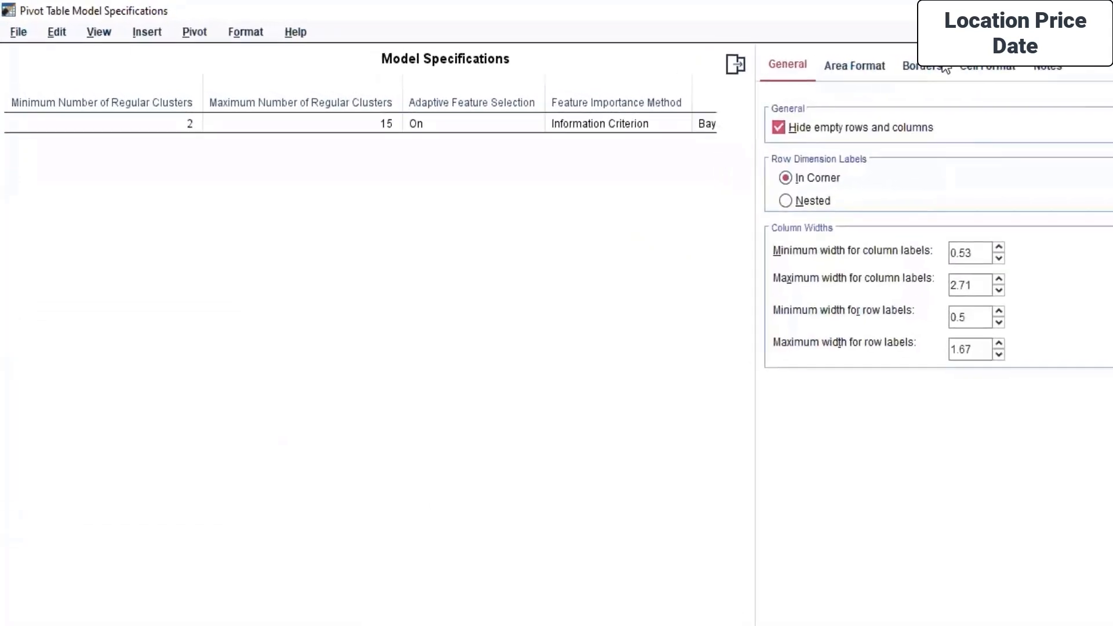
pyautogui.click(205, 39)
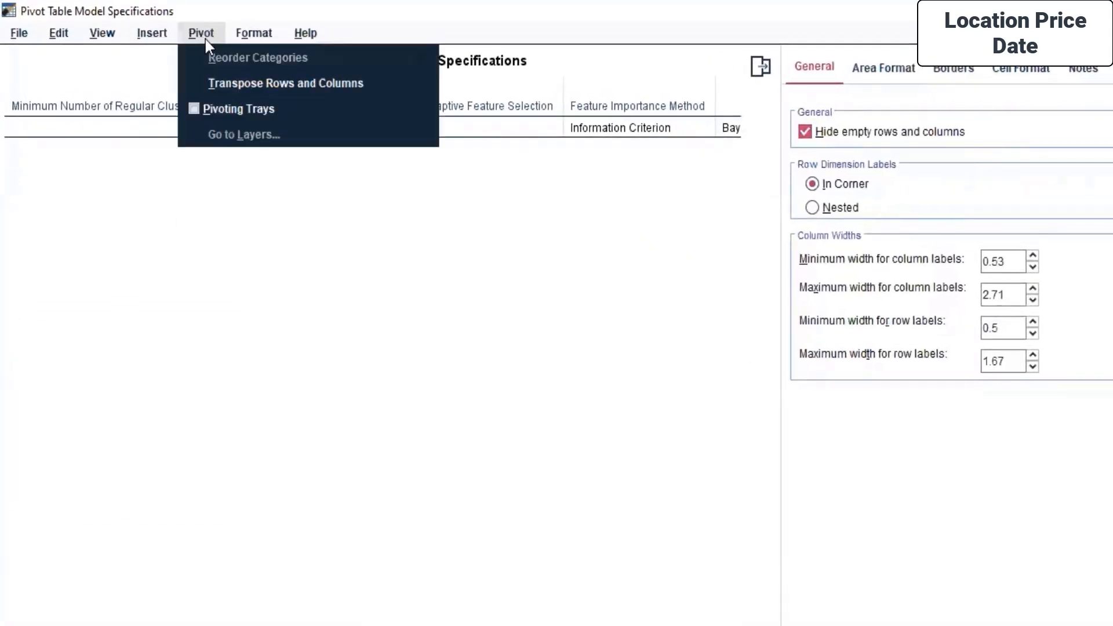
pyautogui.click(235, 87)
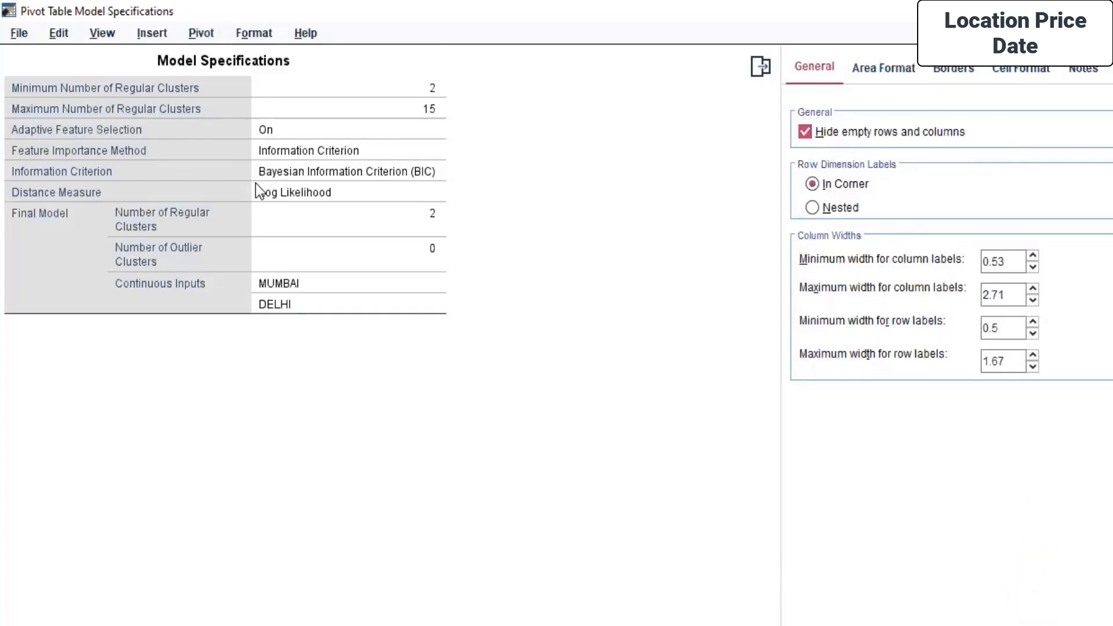
pyautogui.click(146, 32)
pyautogui.moveTo(95, 35)
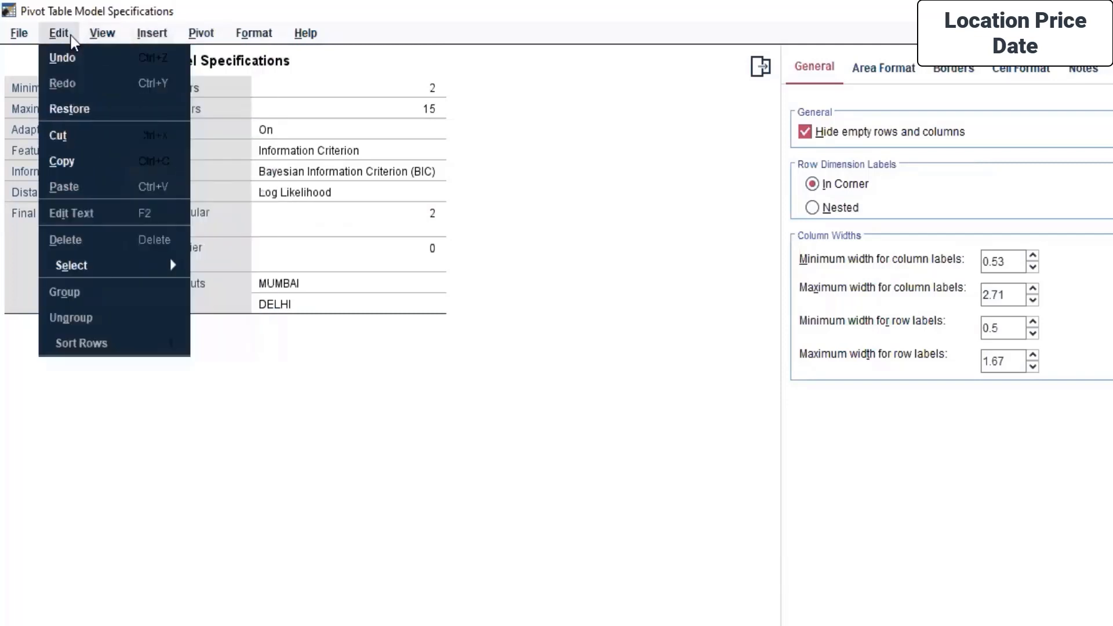
pyautogui.moveTo(19, 36)
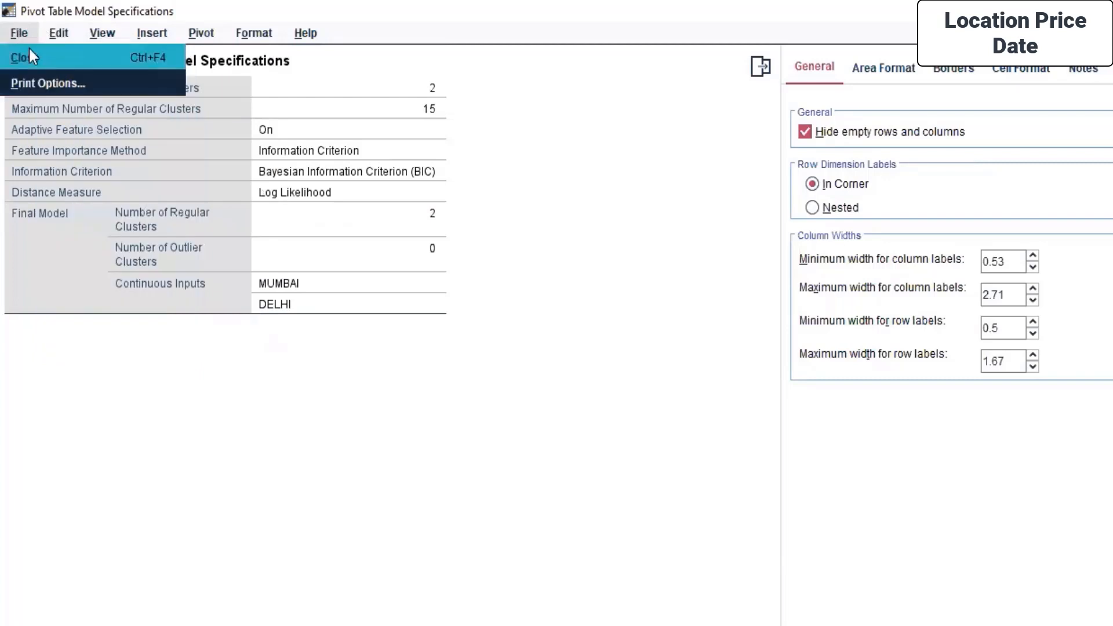
pyautogui.press('Right')
pyautogui.press('Right')
pyautogui.press('Right')
pyautogui.press('Right')
pyautogui.press('Right')
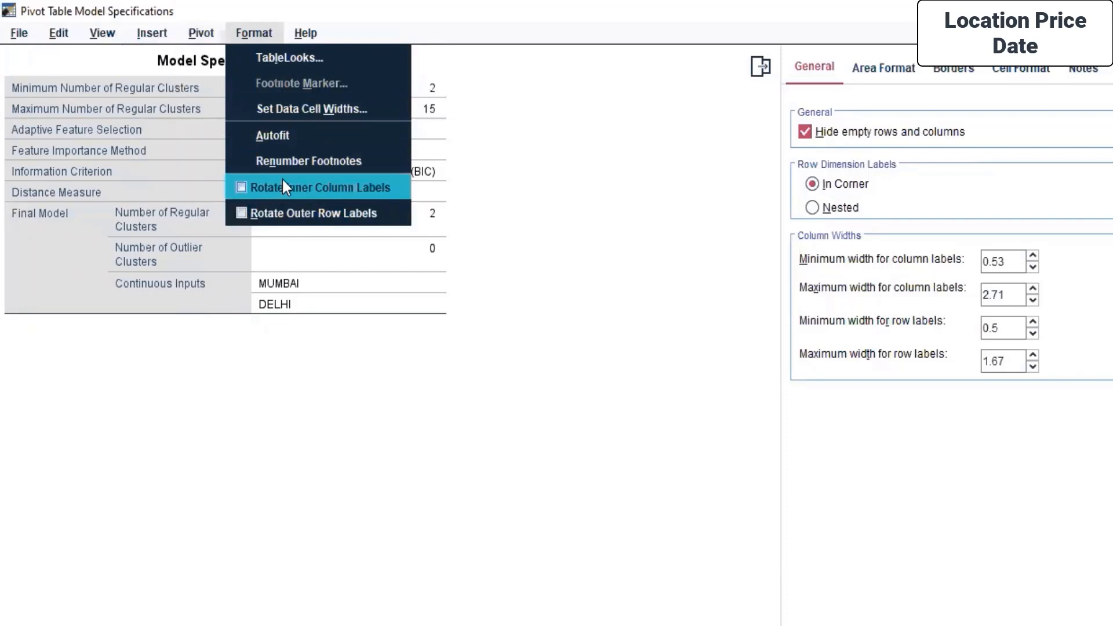
pyautogui.click(660, 207)
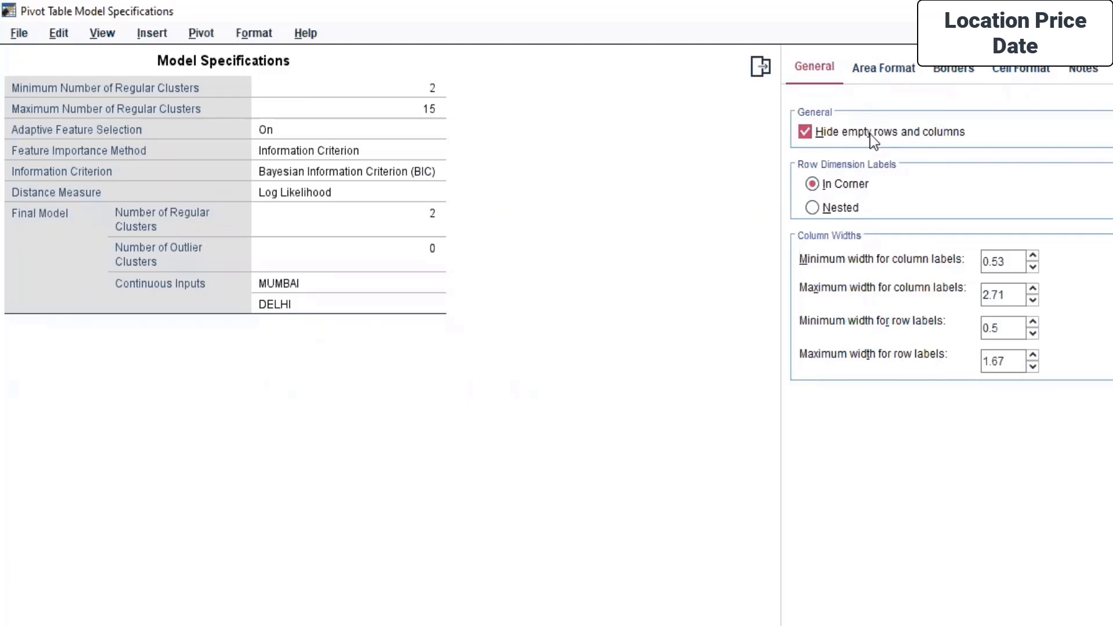
# - Review the Model Specifications table's area format, border, cell format and footnote and comment properties
pyautogui.click(879, 73)
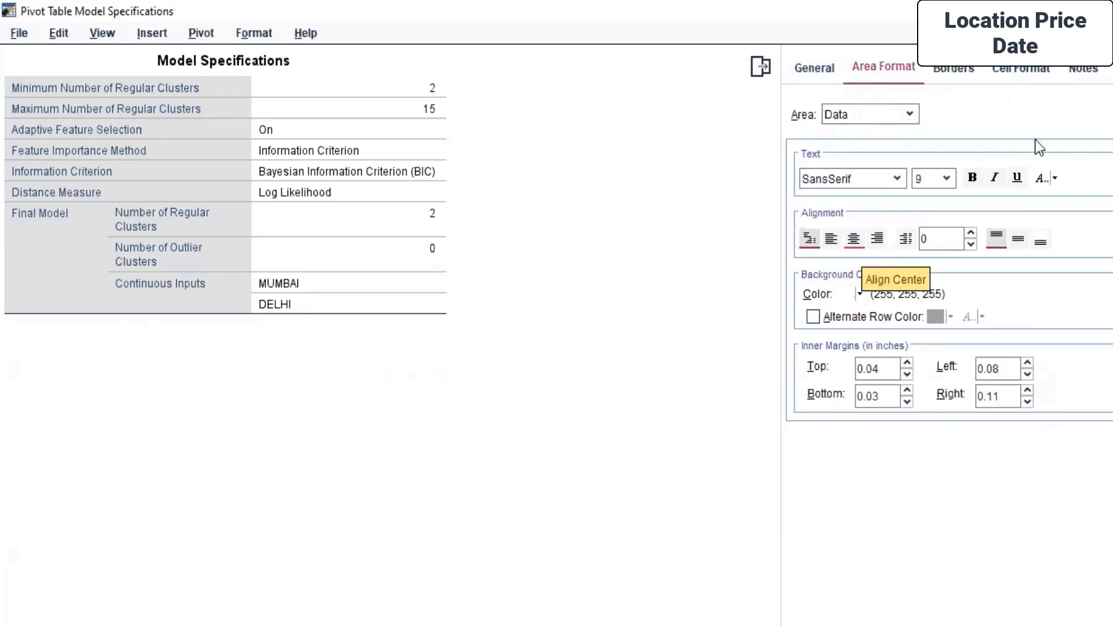
pyautogui.click(965, 72)
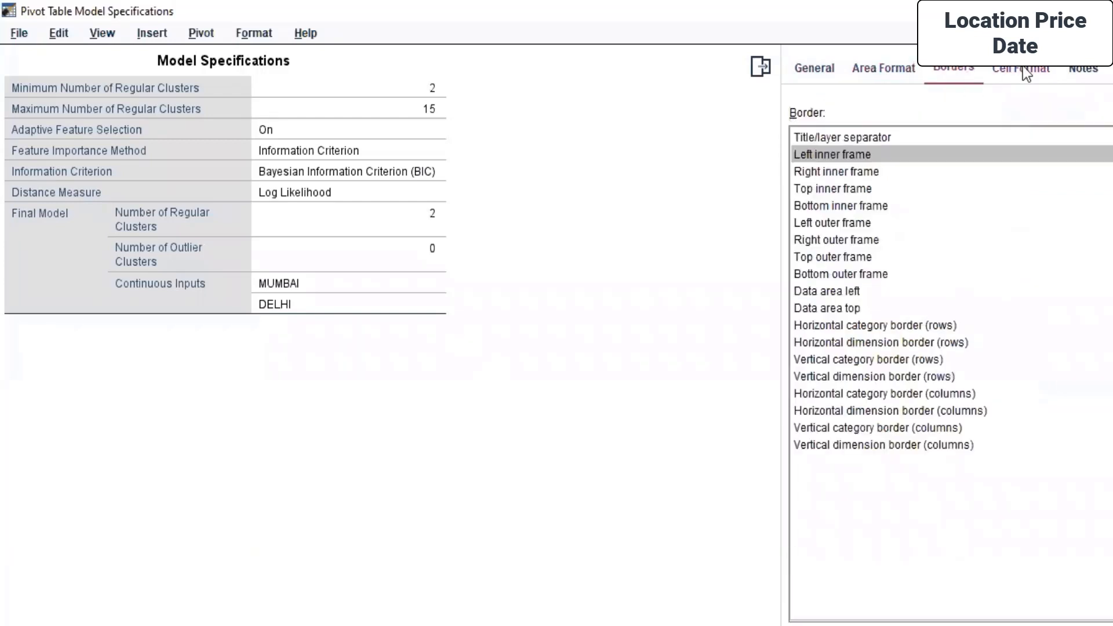
pyautogui.click(1023, 66)
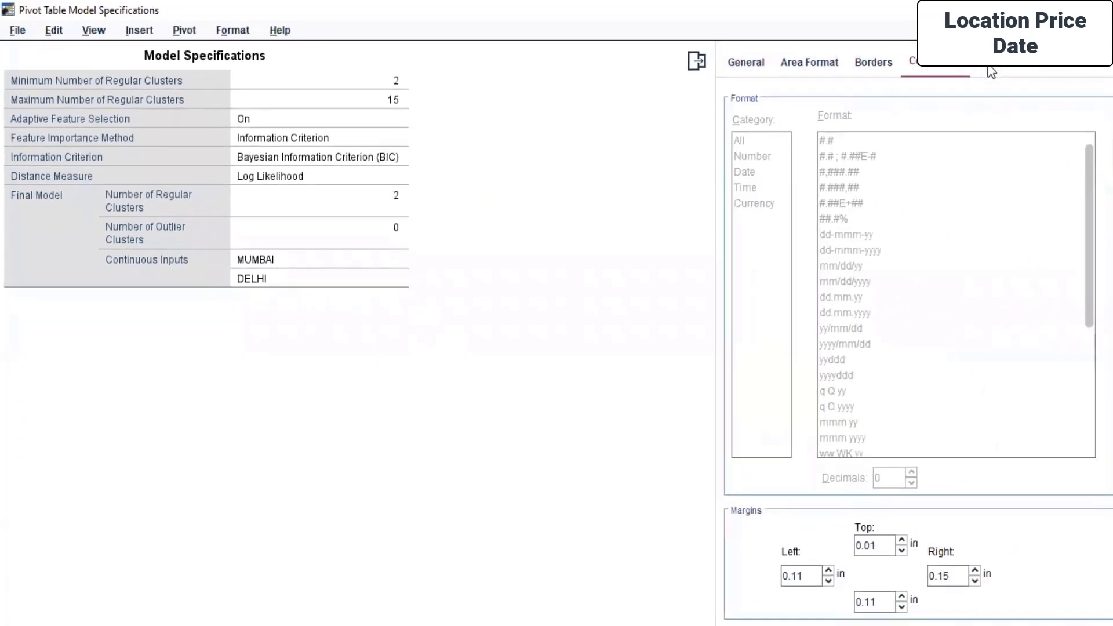
pyautogui.click(991, 72)
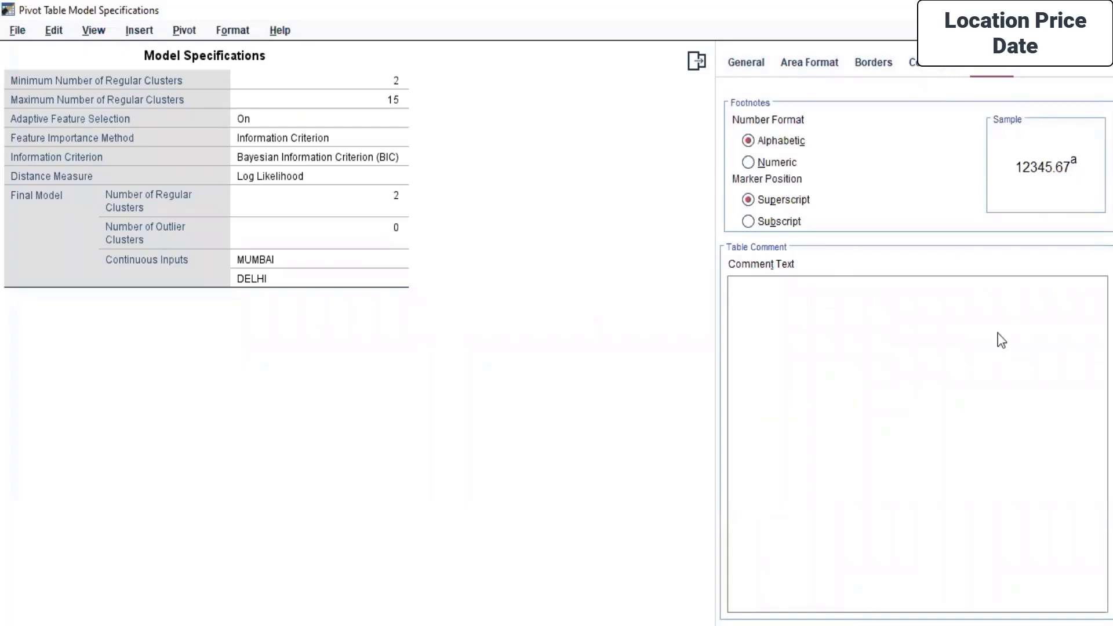
pyautogui.click(17, 31)
pyautogui.click(23, 76)
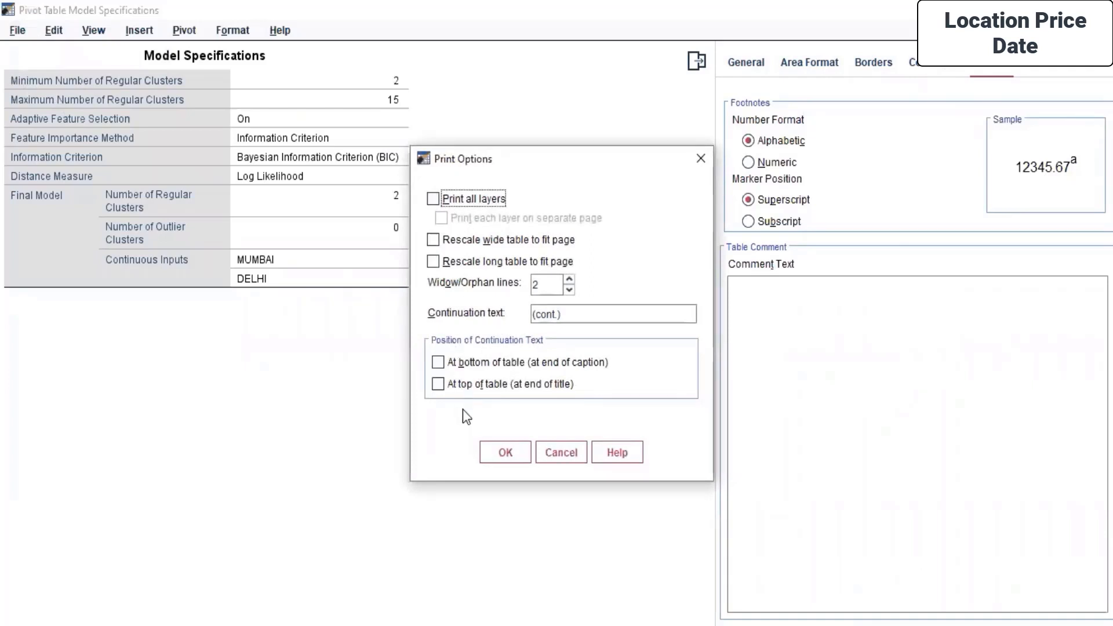
pyautogui.click(471, 200)
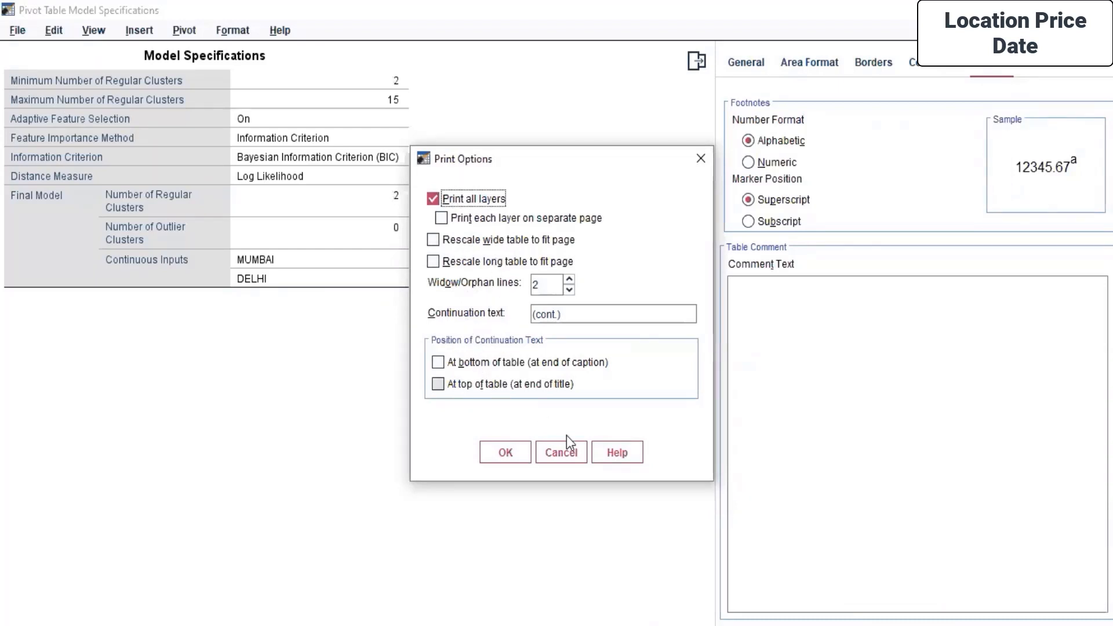
pyautogui.click(564, 455)
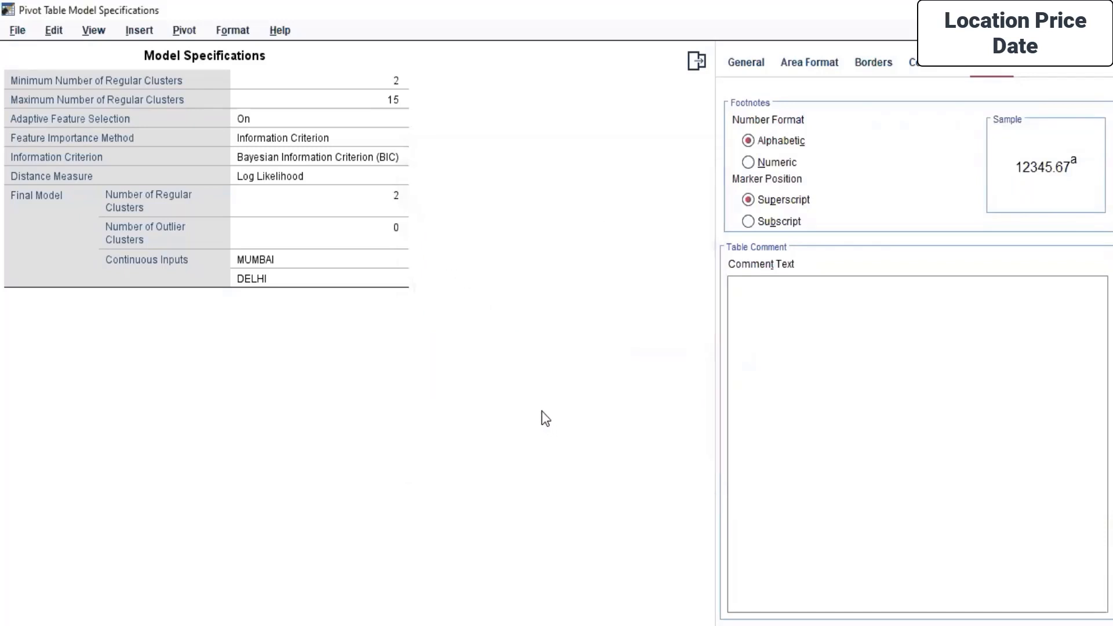
# - Examine the table's layer, row and column arrangement in the Pivoting Trays and close them
pyautogui.click(238, 33)
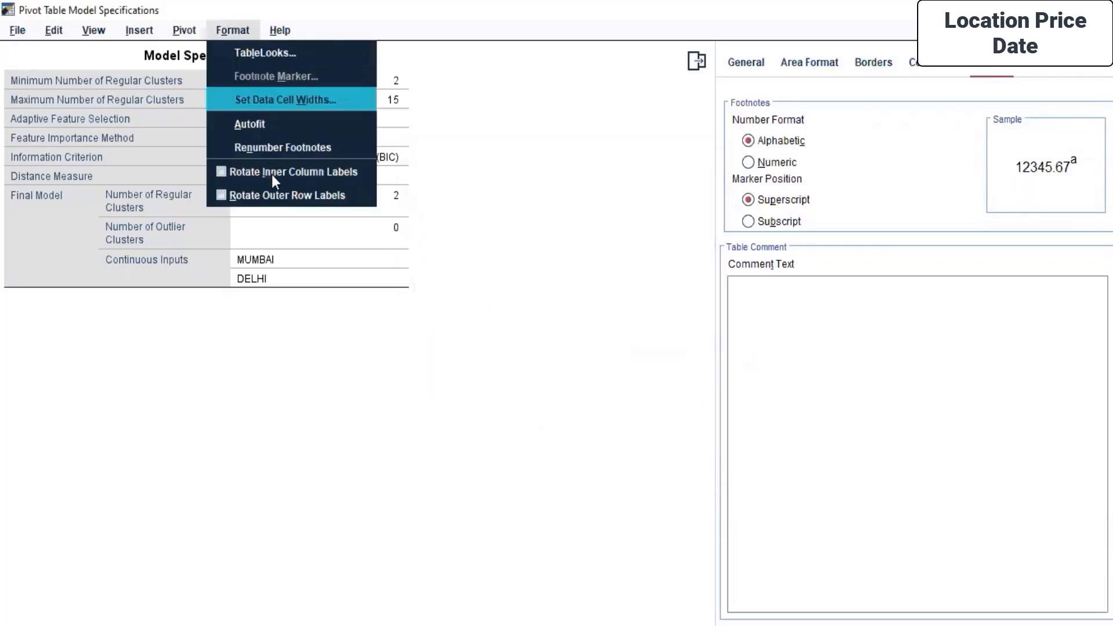
pyautogui.moveTo(197, 31)
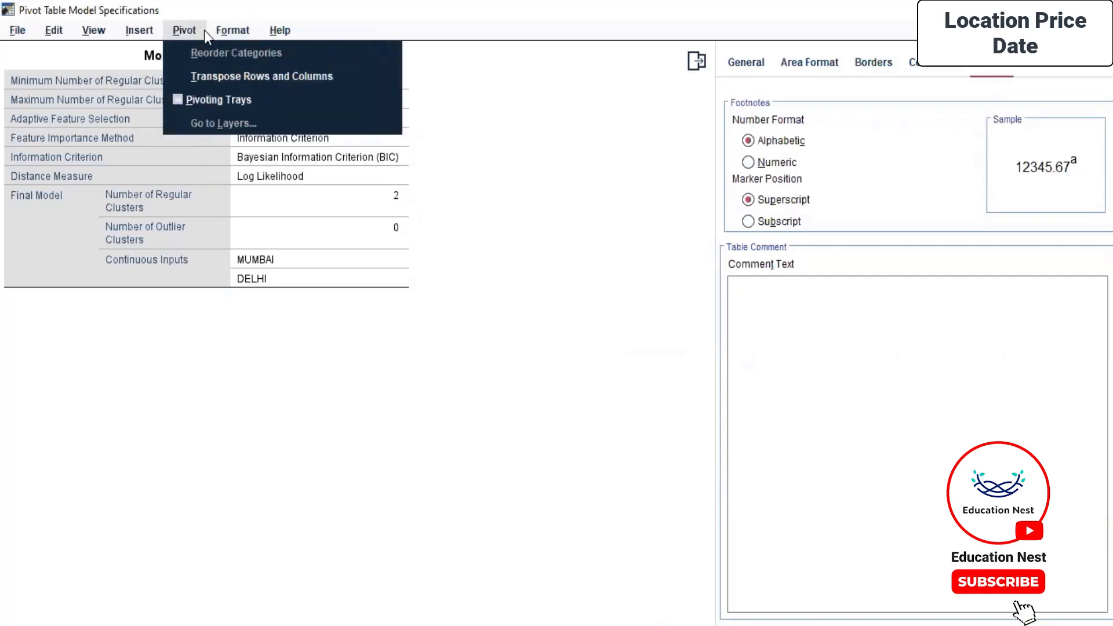
pyautogui.click(210, 100)
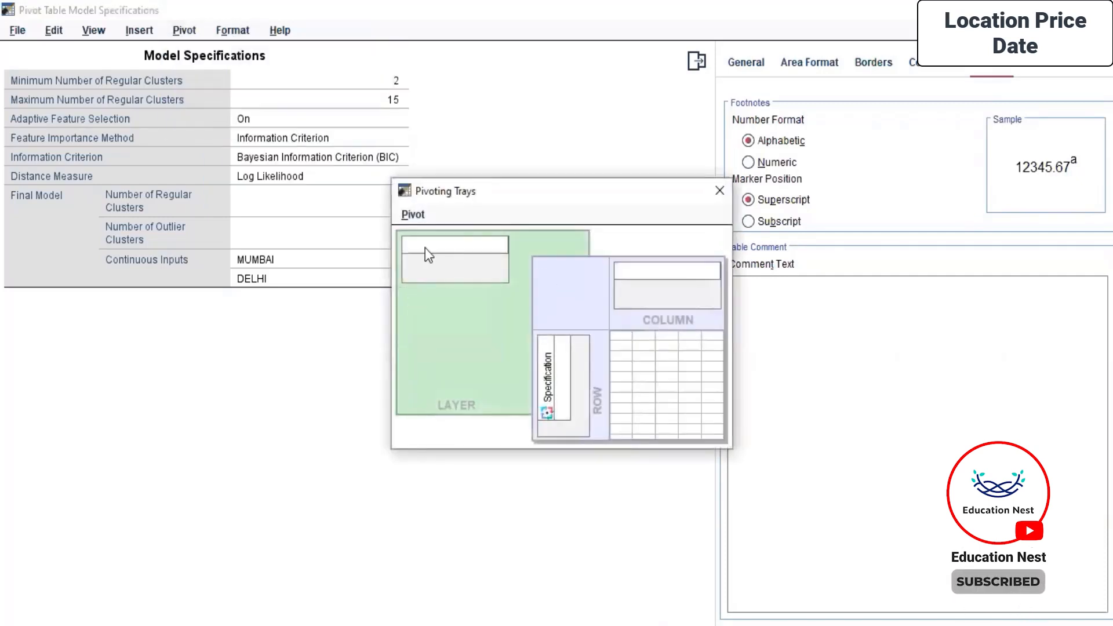
pyautogui.click(425, 248)
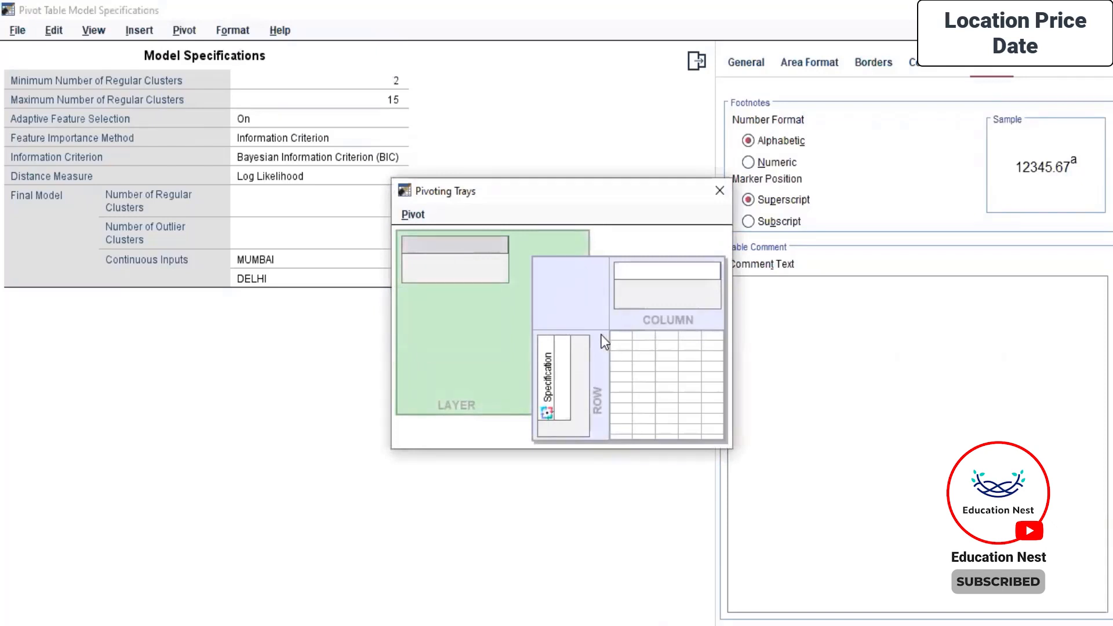
pyautogui.moveTo(521, 189); pyautogui.dragTo(518, 86)
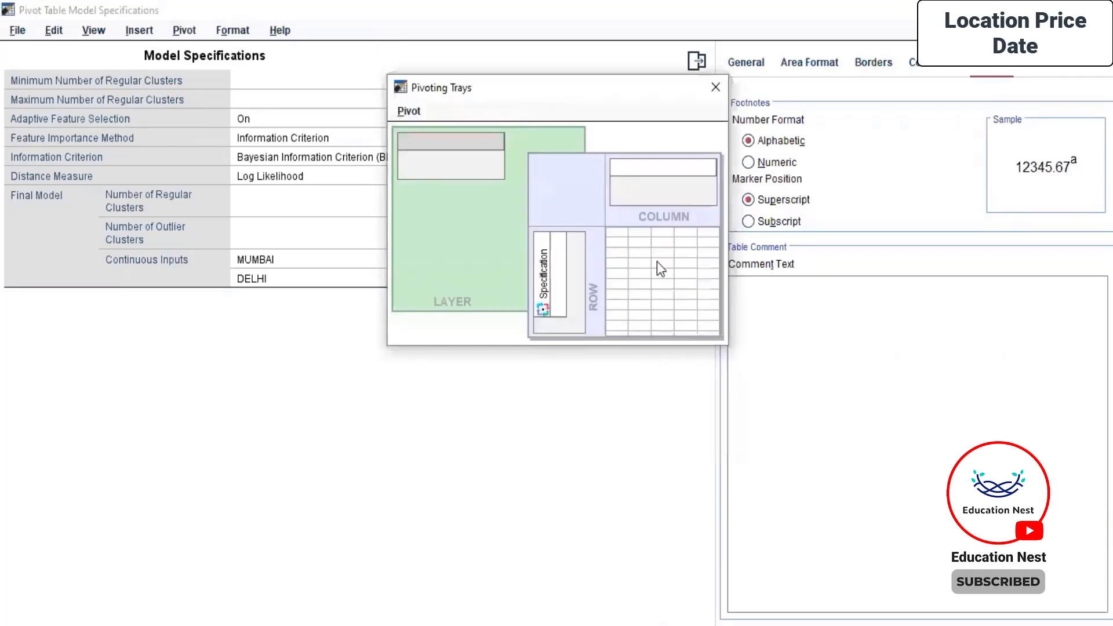
pyautogui.click(558, 264)
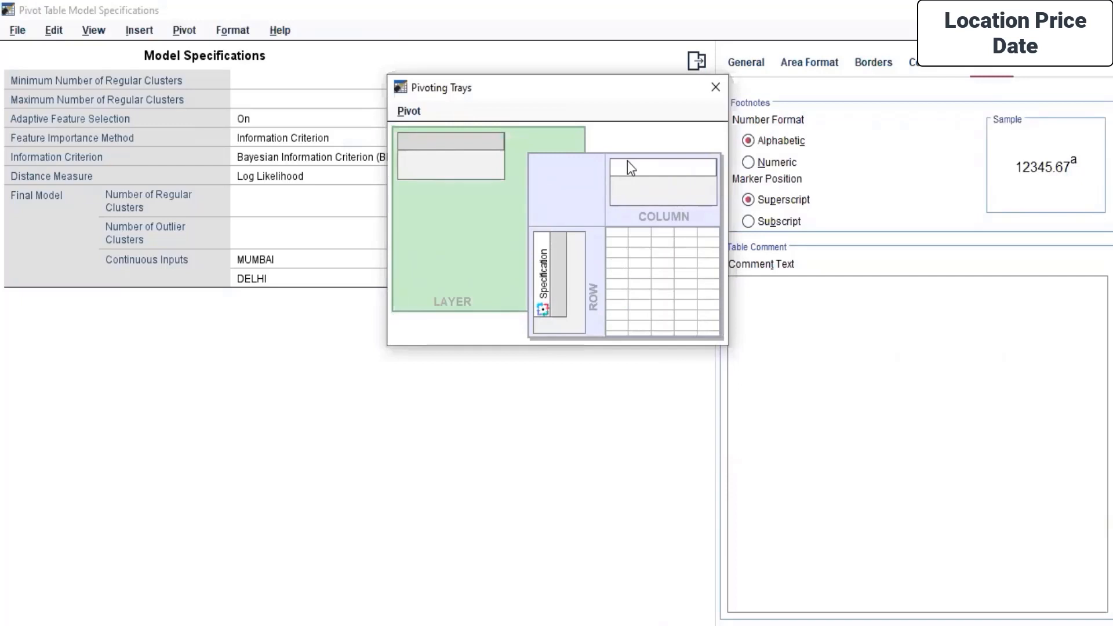
pyautogui.click(664, 170)
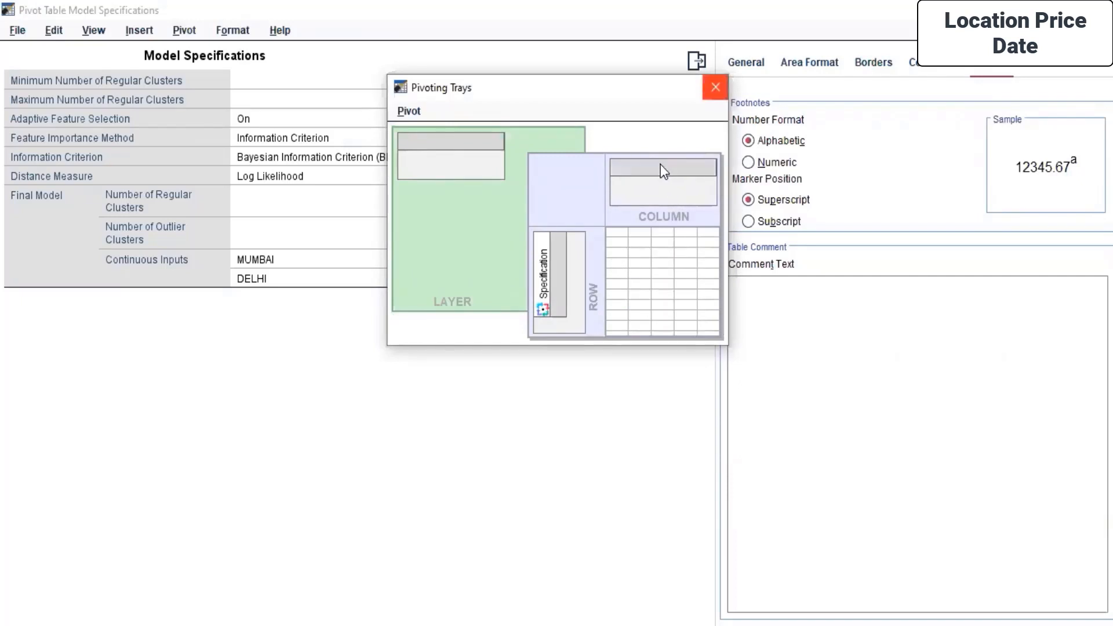
pyautogui.click(710, 93)
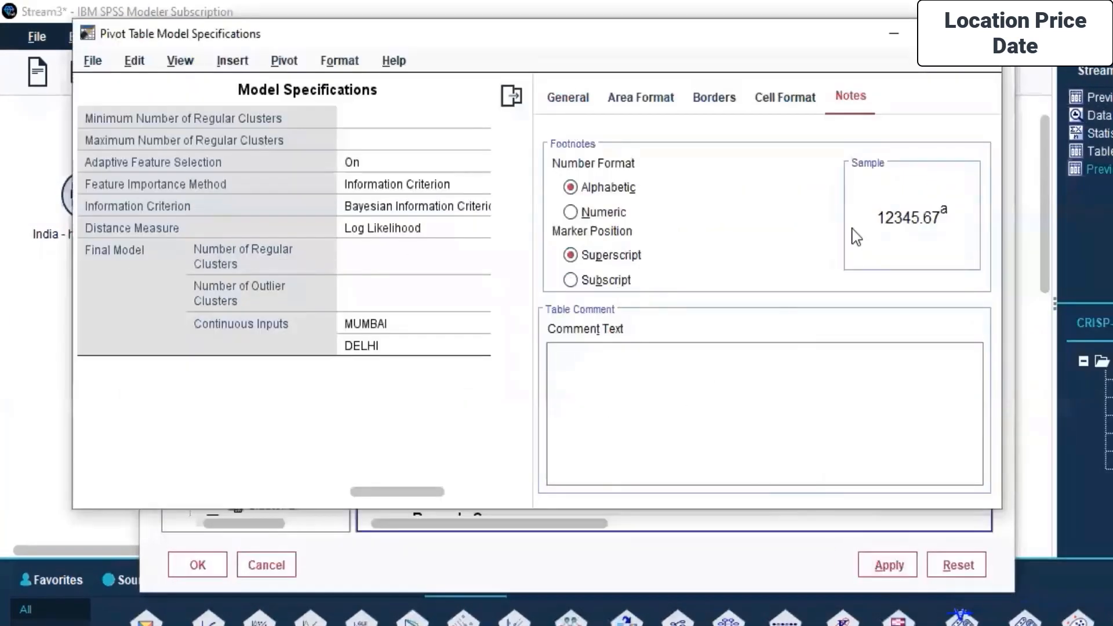
# - Close the pivot table editor and review the TwoStep-AS model's SQL generation settings
pyautogui.click(981, 34)
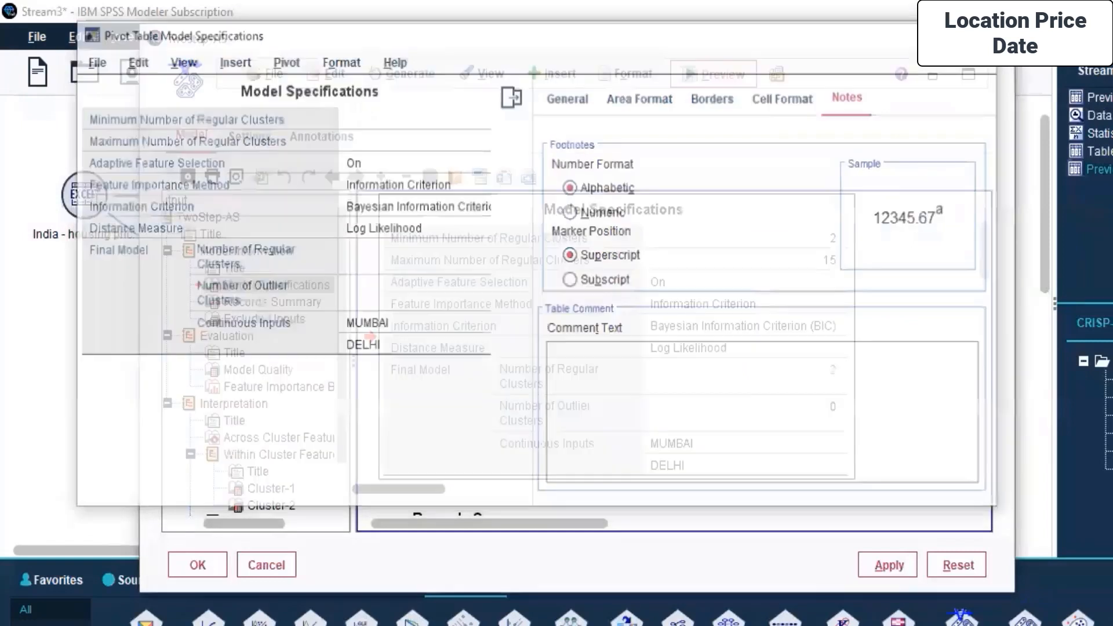
pyautogui.click(1056, 70)
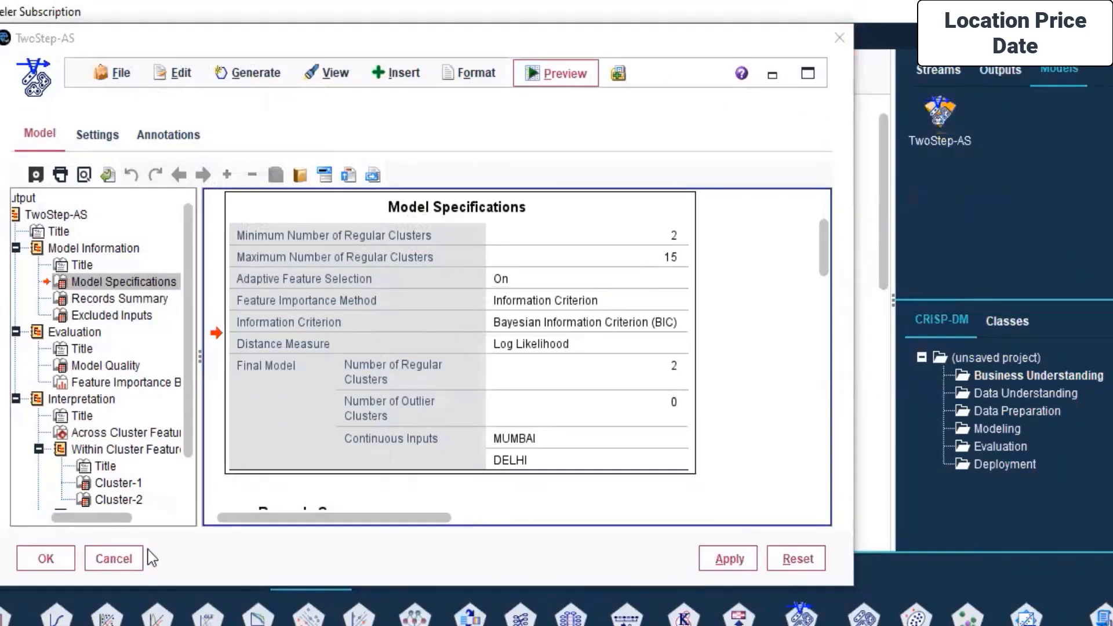
pyautogui.click(109, 138)
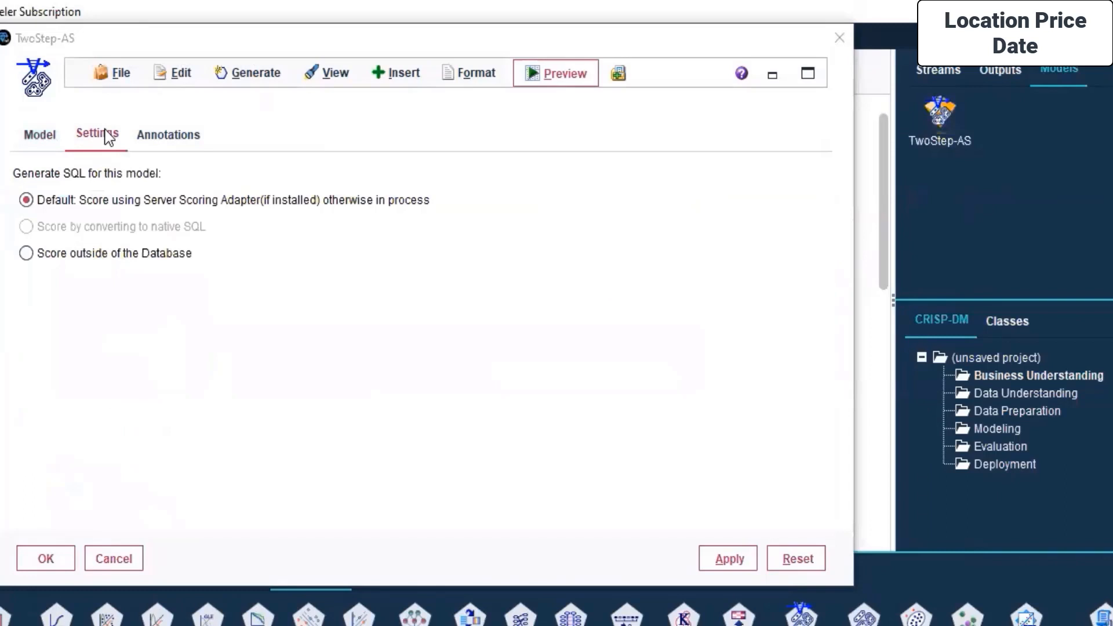
# - Generate a modeling node from the TwoStep-AS model onto the canvas and delete that generated node
pyautogui.click(175, 74)
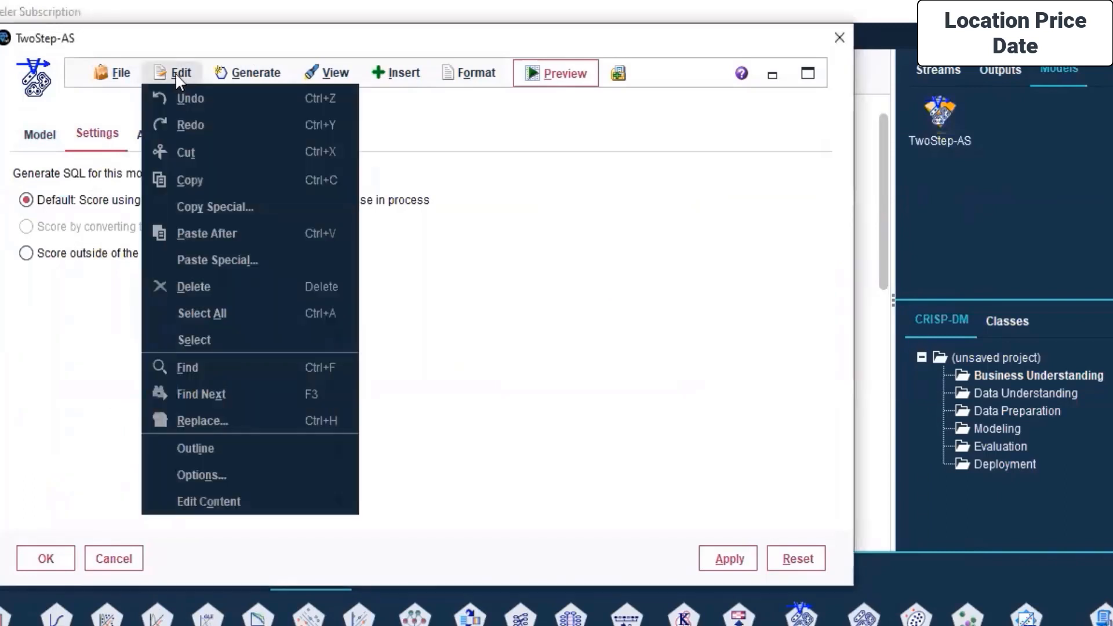
pyautogui.moveTo(252, 74)
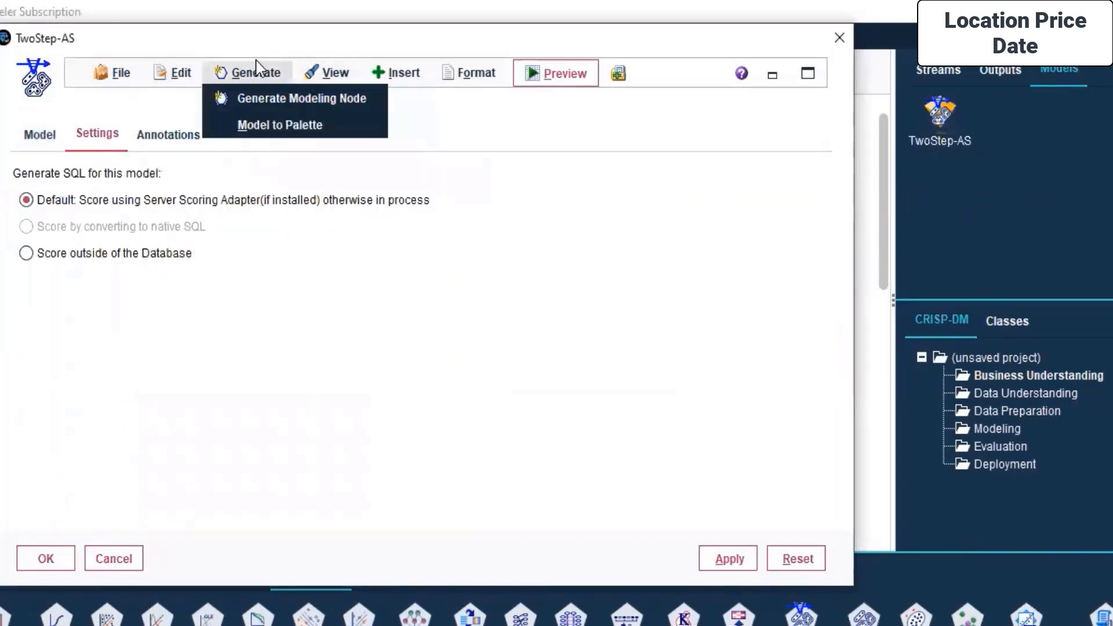
pyautogui.click(304, 97)
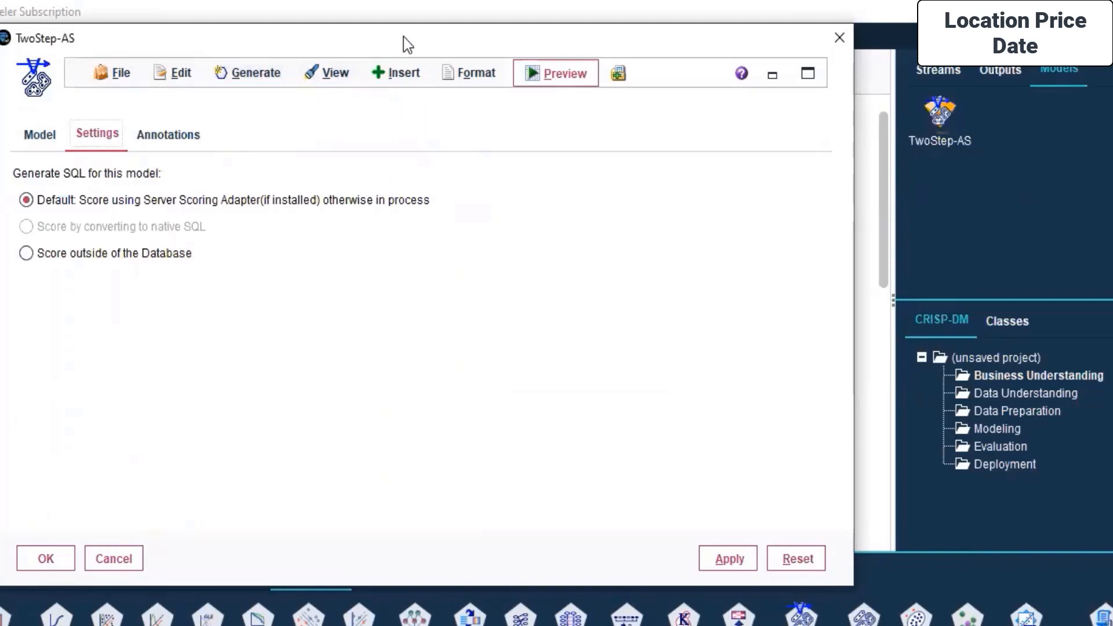
pyautogui.moveTo(230, 44); pyautogui.dragTo(654, 127)
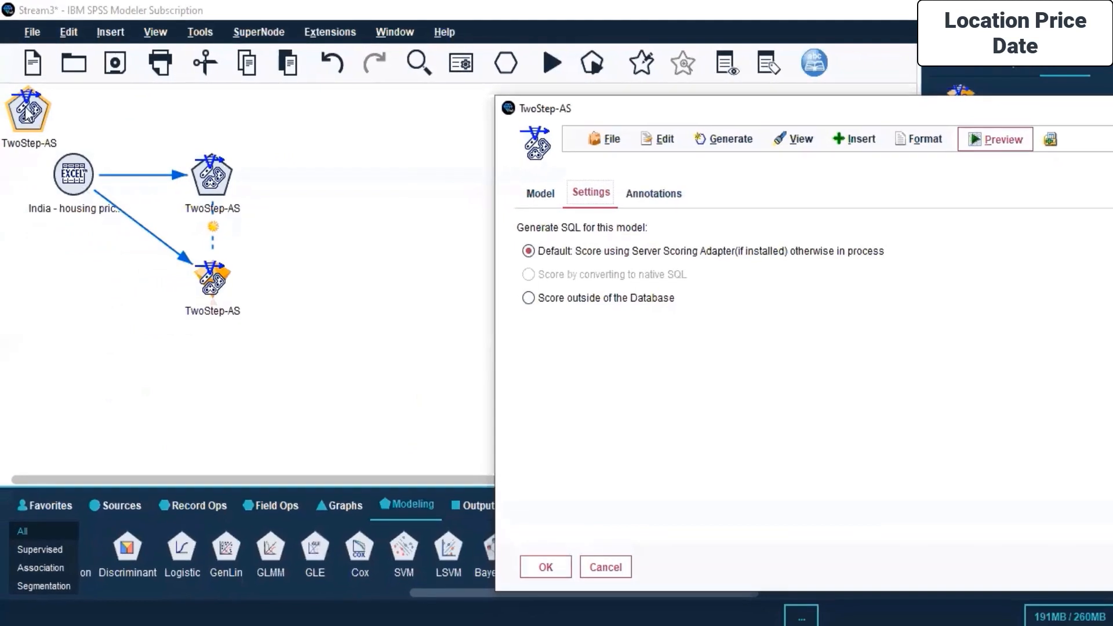
pyautogui.moveTo(26, 114); pyautogui.dragTo(359, 168)
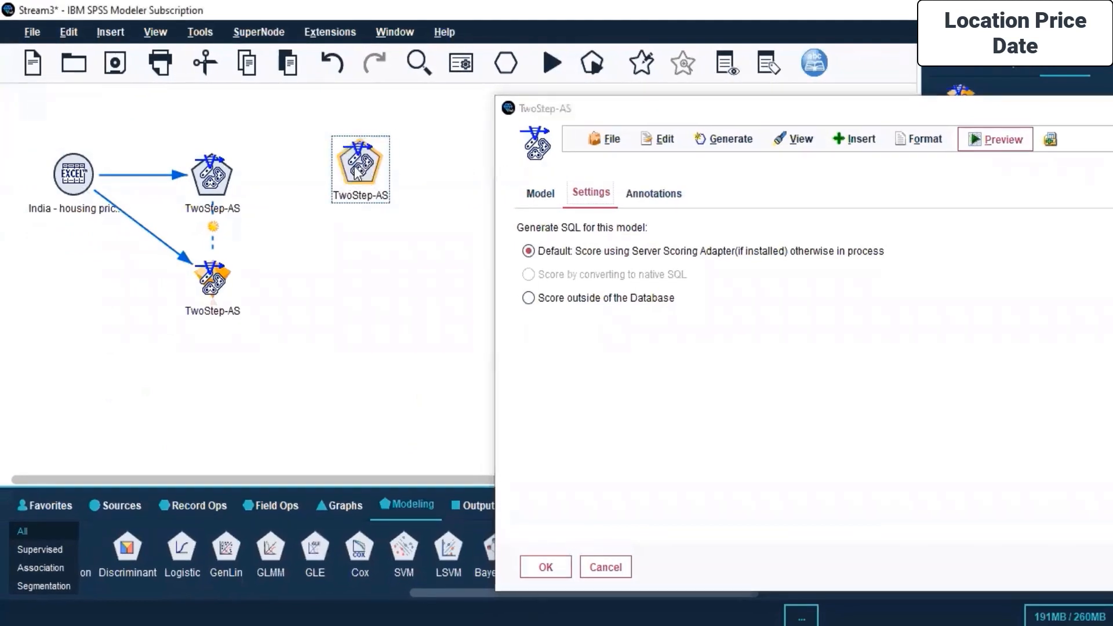
pyautogui.press('Delete')
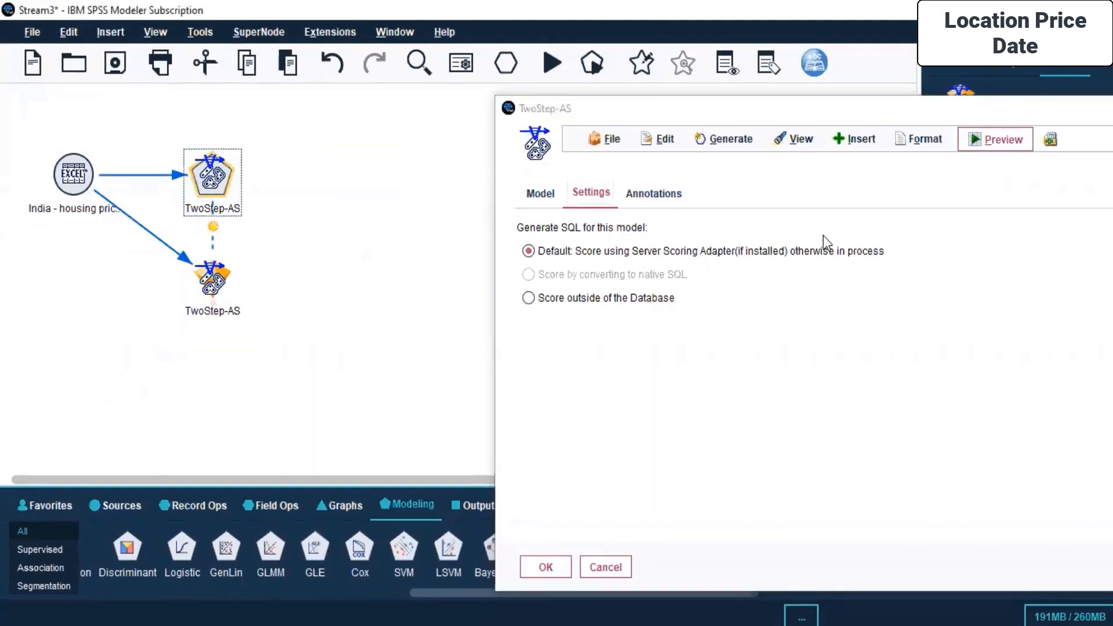
# - Preview the records scored by the TwoStep-AS model across to the $AS-TwoStep field and close the preview
pyautogui.click(803, 138)
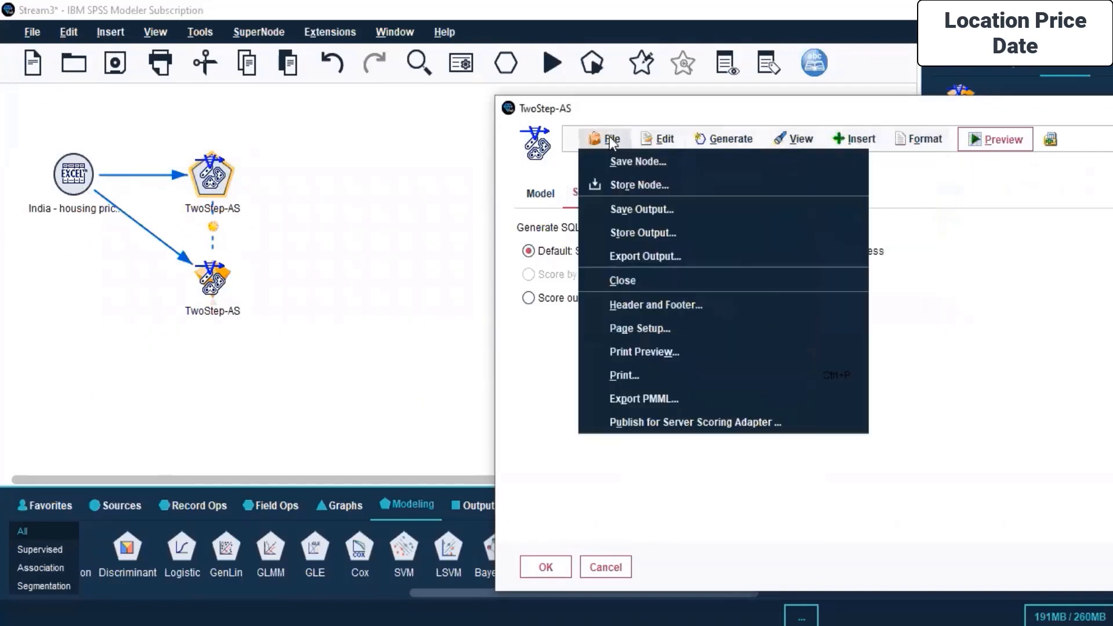
pyautogui.moveTo(965, 109); pyautogui.dragTo(712, 75)
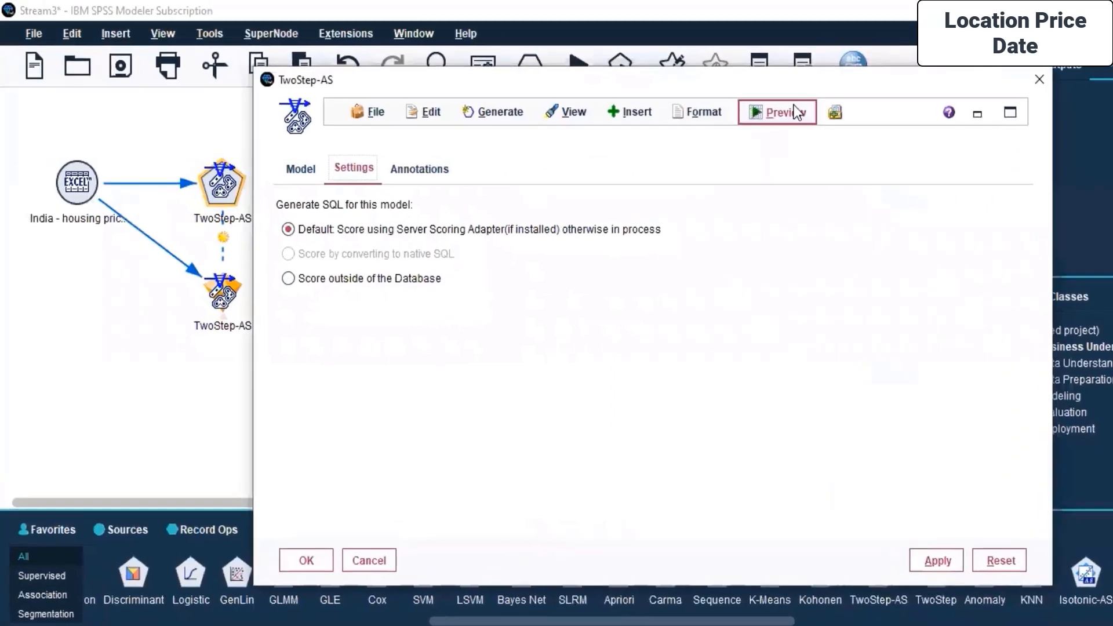
pyautogui.click(798, 111)
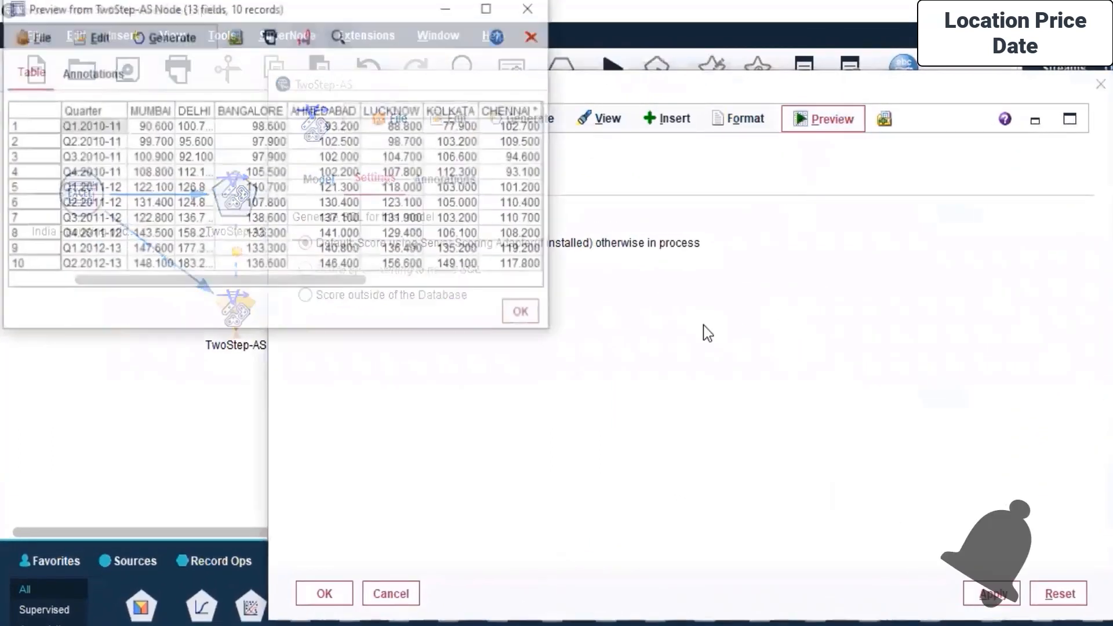
pyautogui.moveTo(200, 281); pyautogui.dragTo(377, 281)
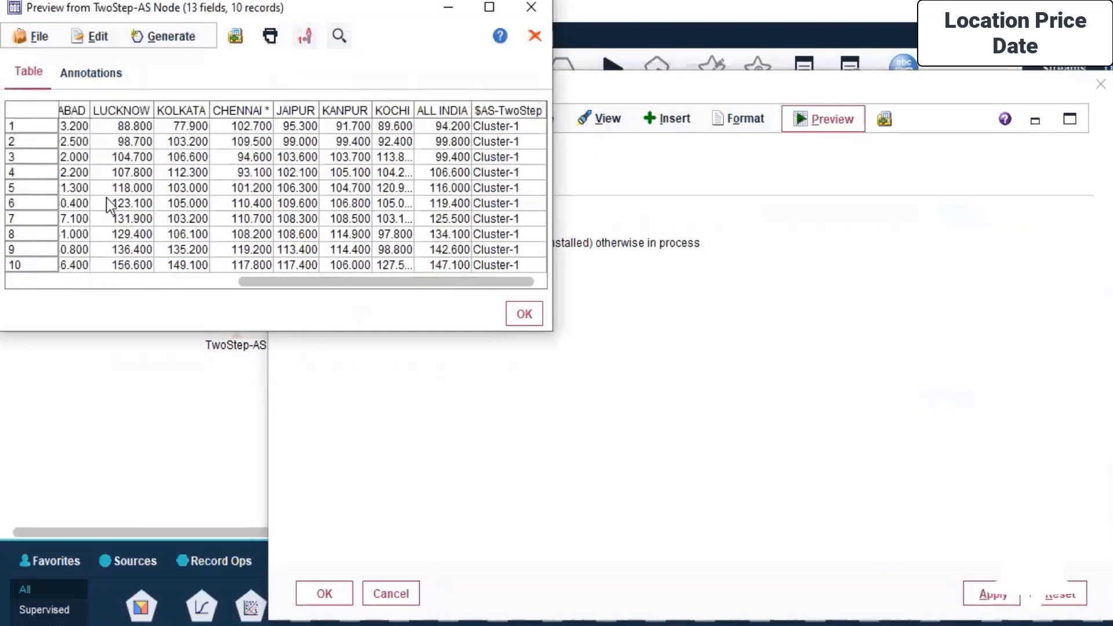
pyautogui.click(530, 318)
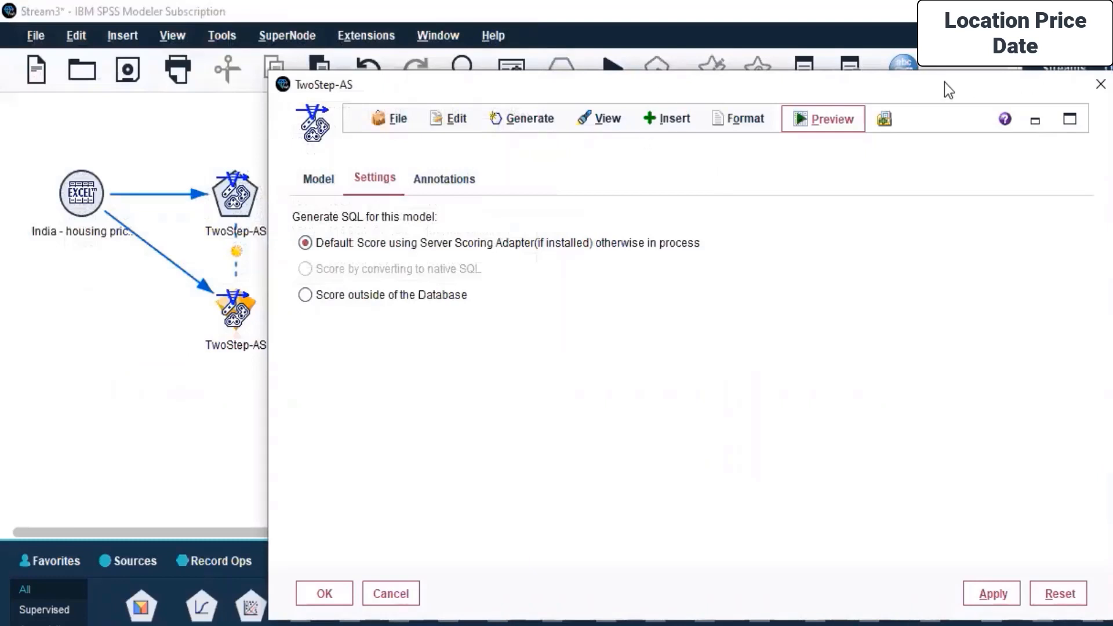
# - Review the TwoStep-AS model output from the model specifications through the cluster profiles to the cluster distance chart
pyautogui.moveTo(930, 81); pyautogui.dragTo(732, 21)
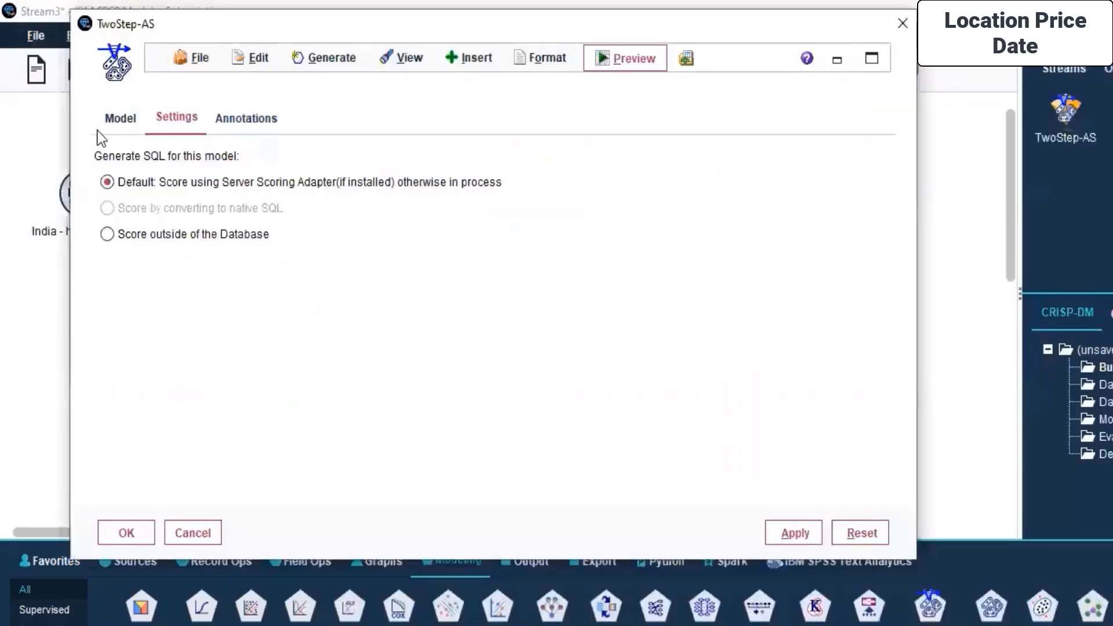
pyautogui.click(115, 119)
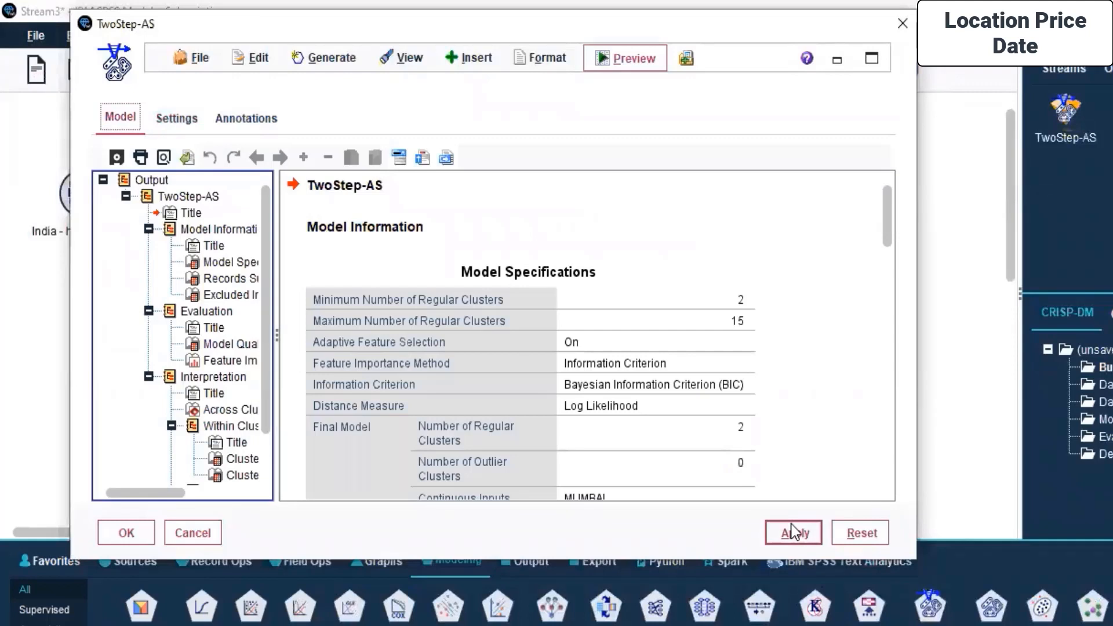
pyautogui.scroll(-15, 472, 279)
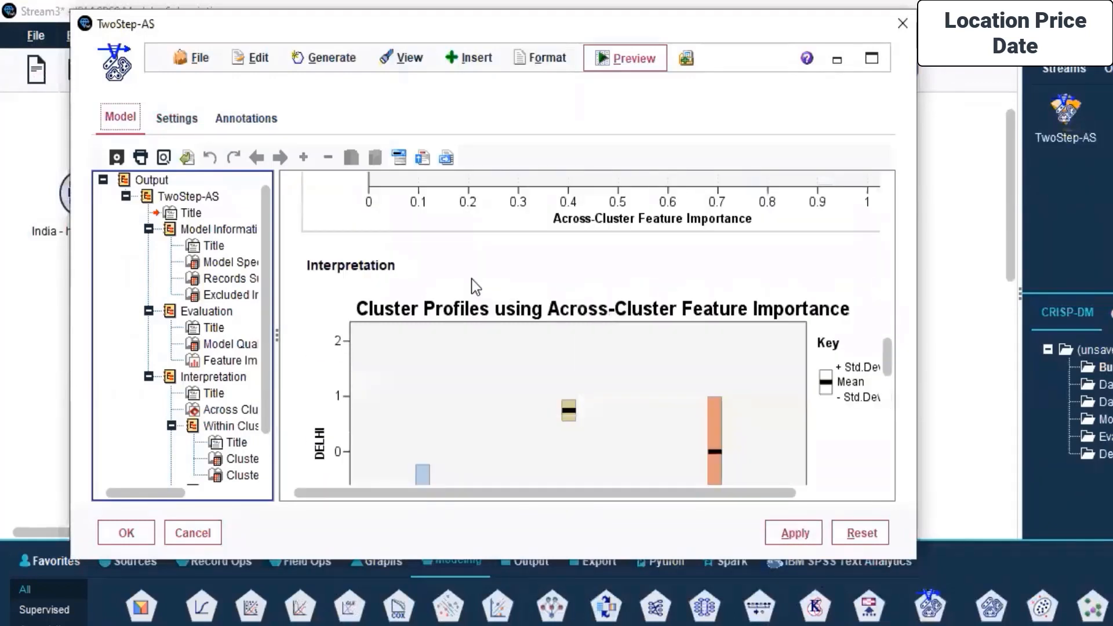
pyautogui.scroll(-5, 471, 280)
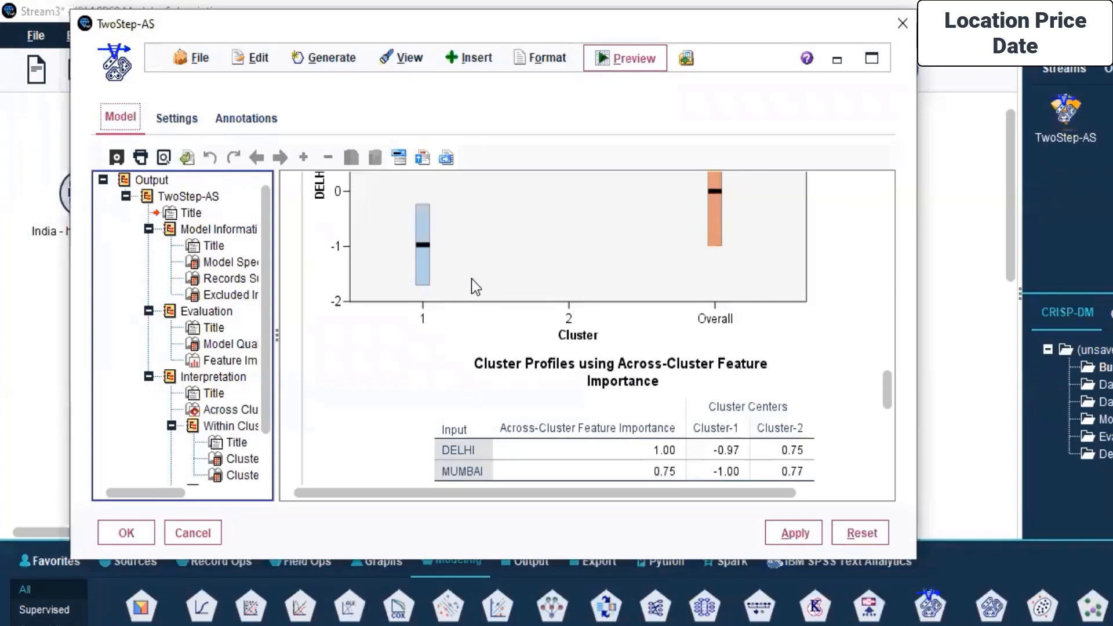
pyautogui.scroll(-10, 472, 280)
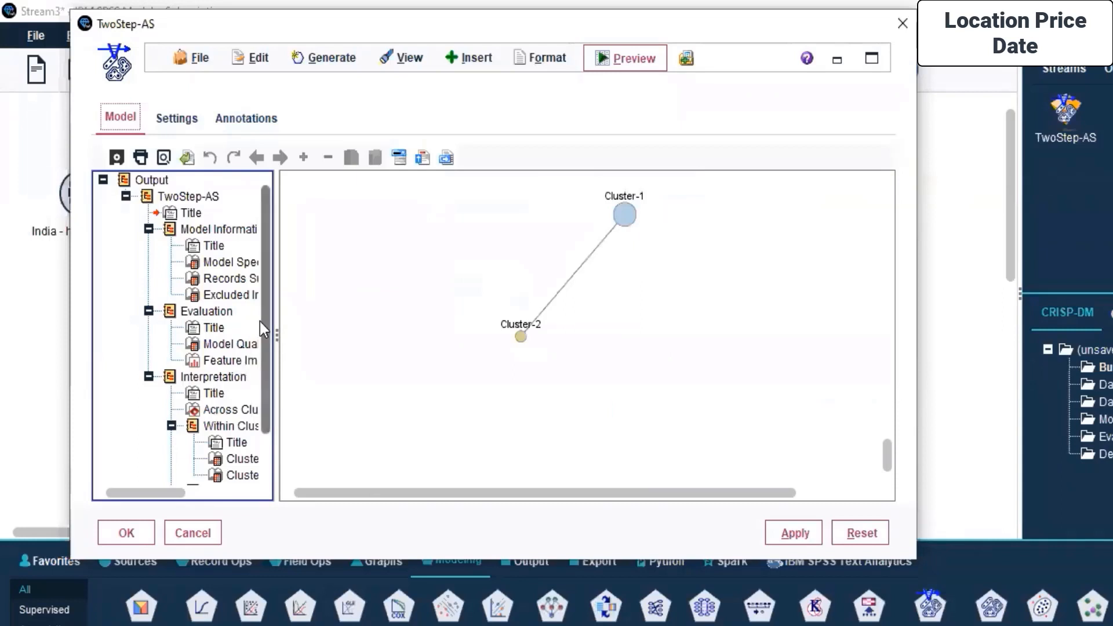
pyautogui.scroll(-1, 264, 318)
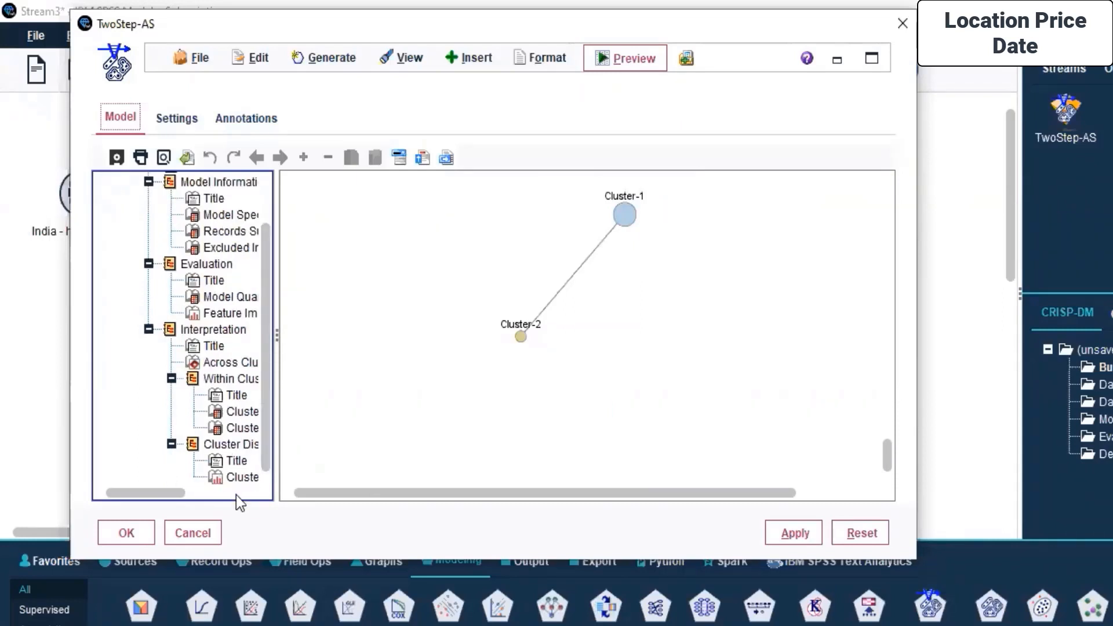
# - Insert a text item below the TwoStep-AS output title reading "Housing Price Index - Two Step - AS"
pyautogui.click(448, 160)
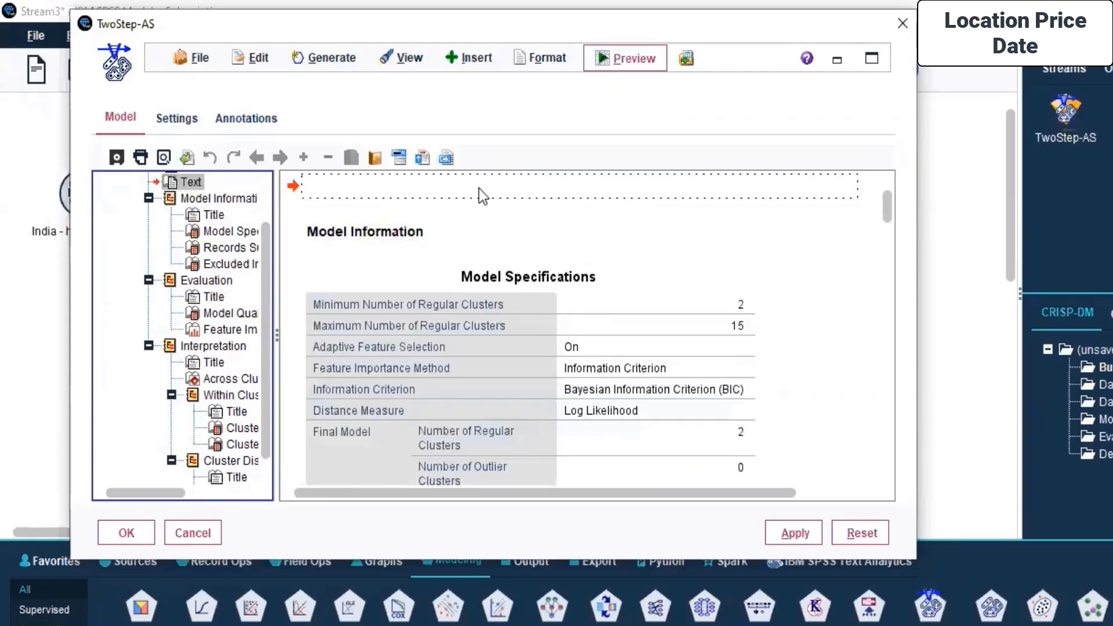
pyautogui.write('Housing Price Index - Twp')
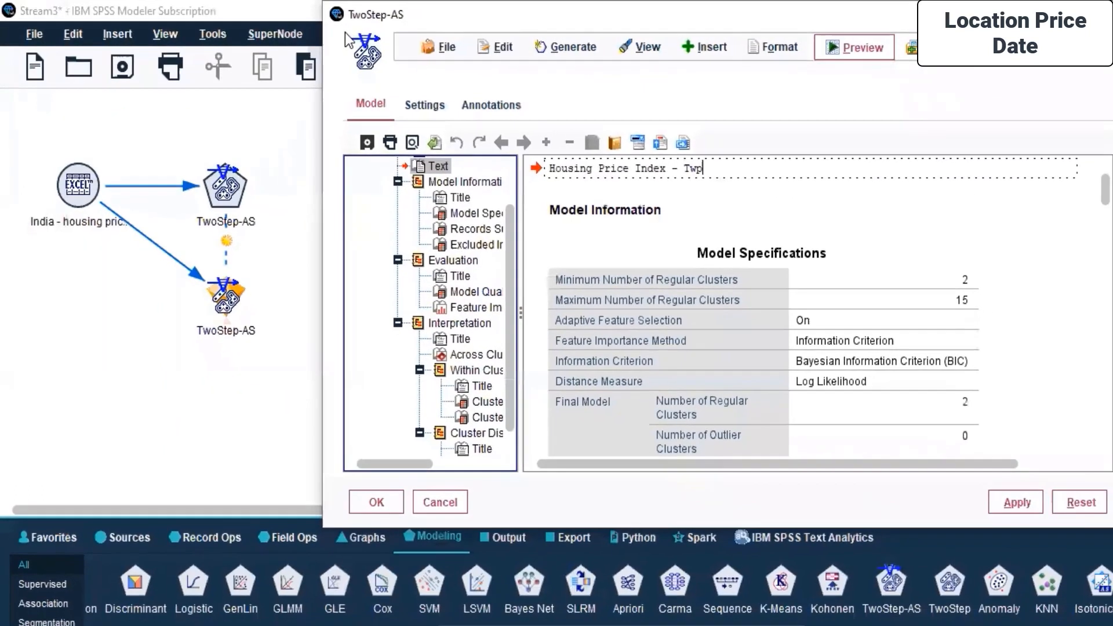
pyautogui.press('BackSpace')
pyautogui.write('o ')
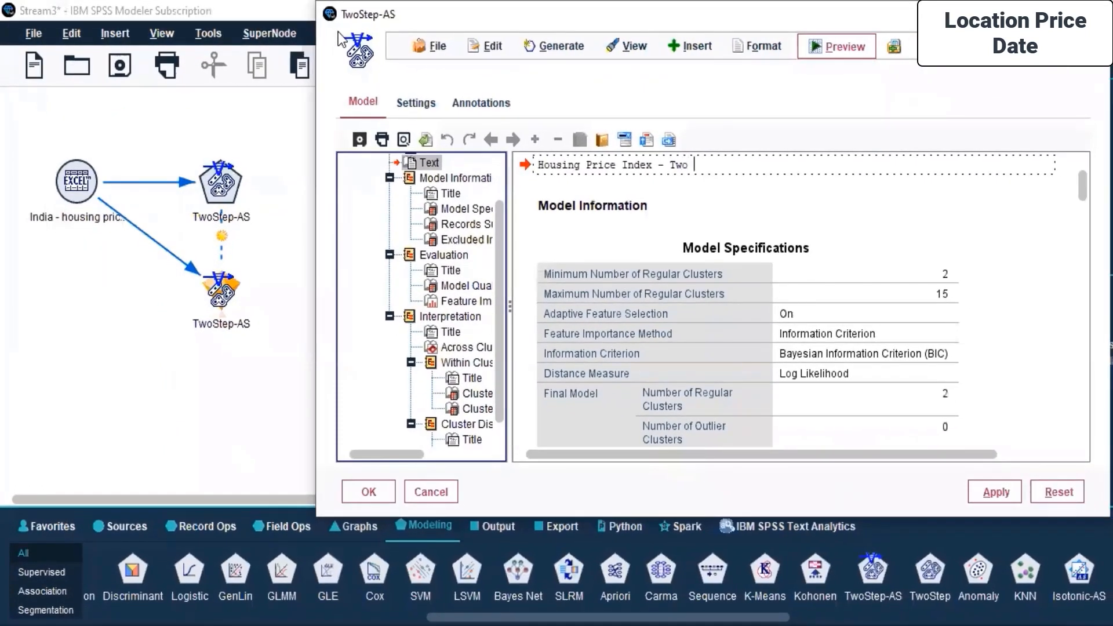
pyautogui.write('Step - AS')
# - Save the output over the existing TwoStep-AS-Housing price index.spv in the Day 7 folder and close the model window
pyautogui.click(437, 46)
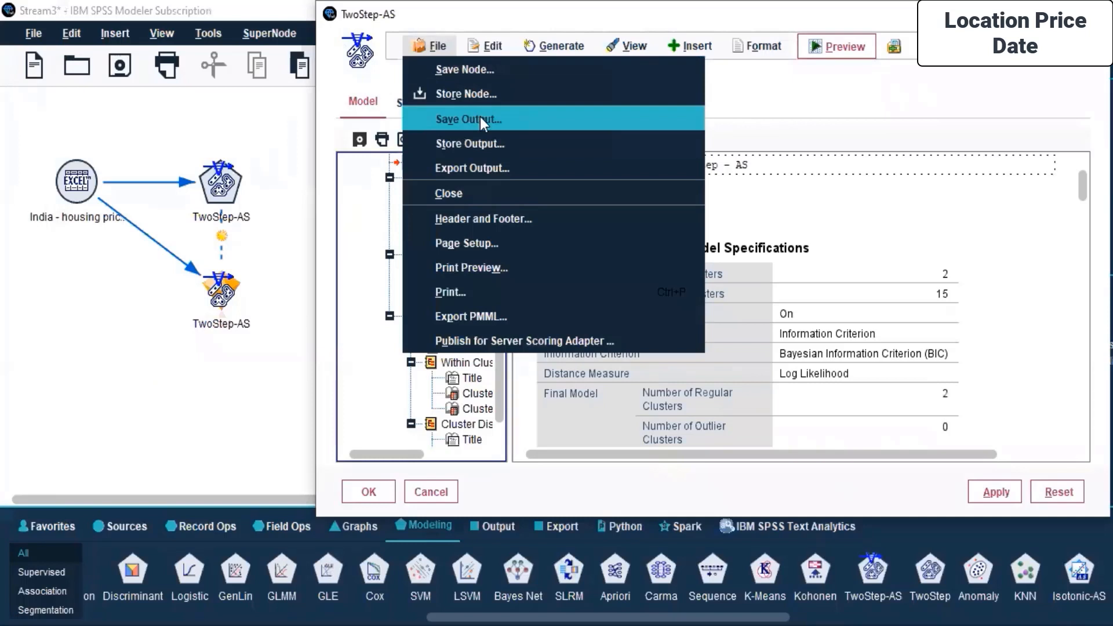
pyautogui.click(480, 119)
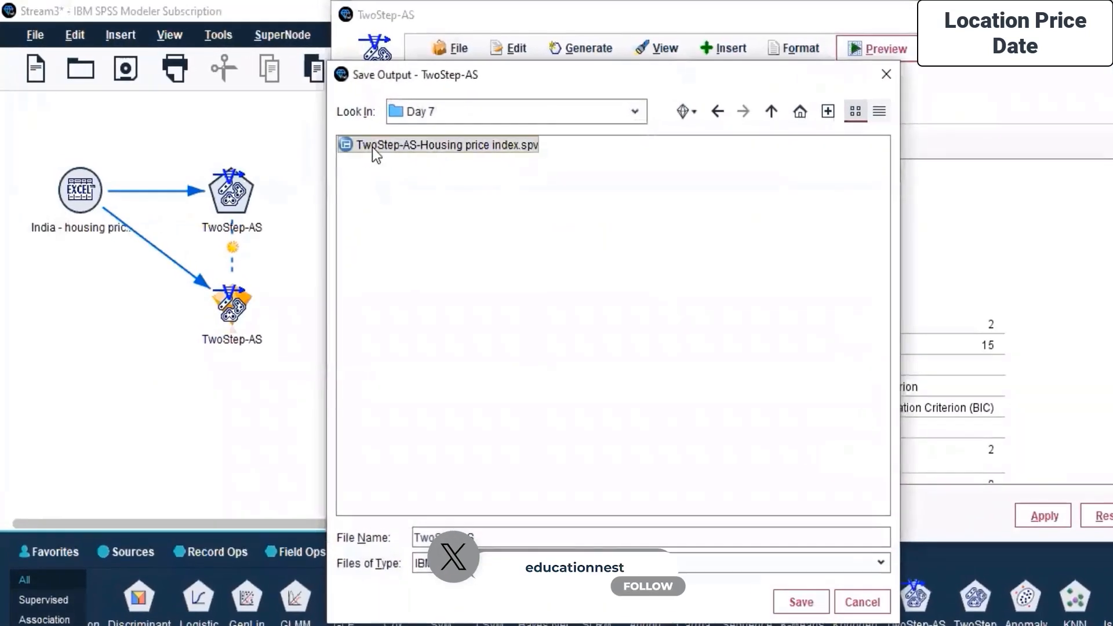
pyautogui.click(372, 147)
pyautogui.click(800, 601)
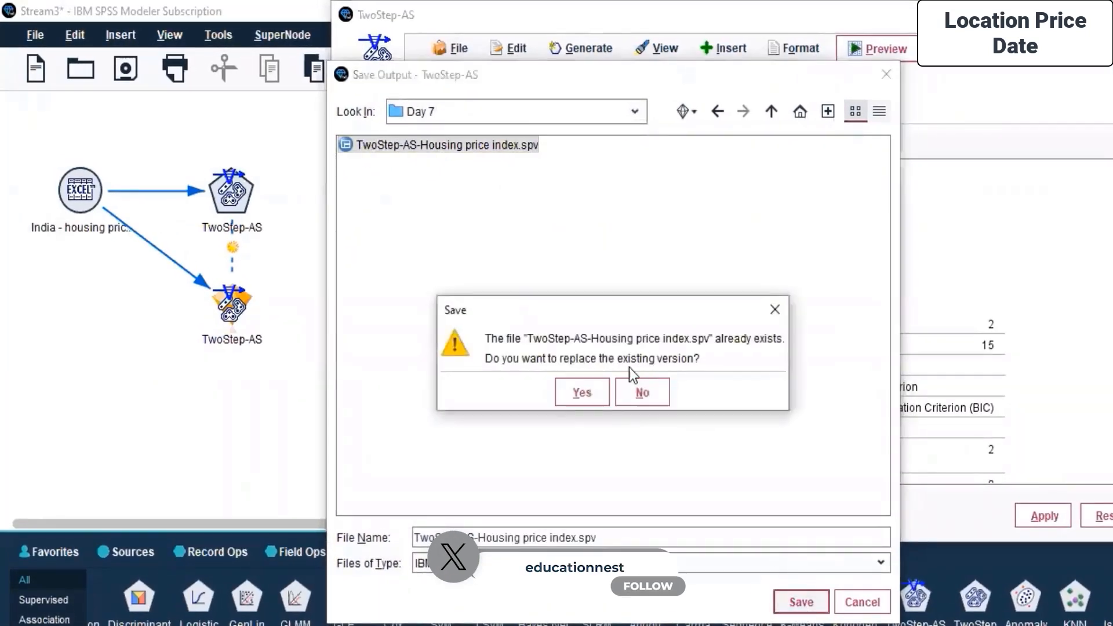
pyautogui.click(580, 392)
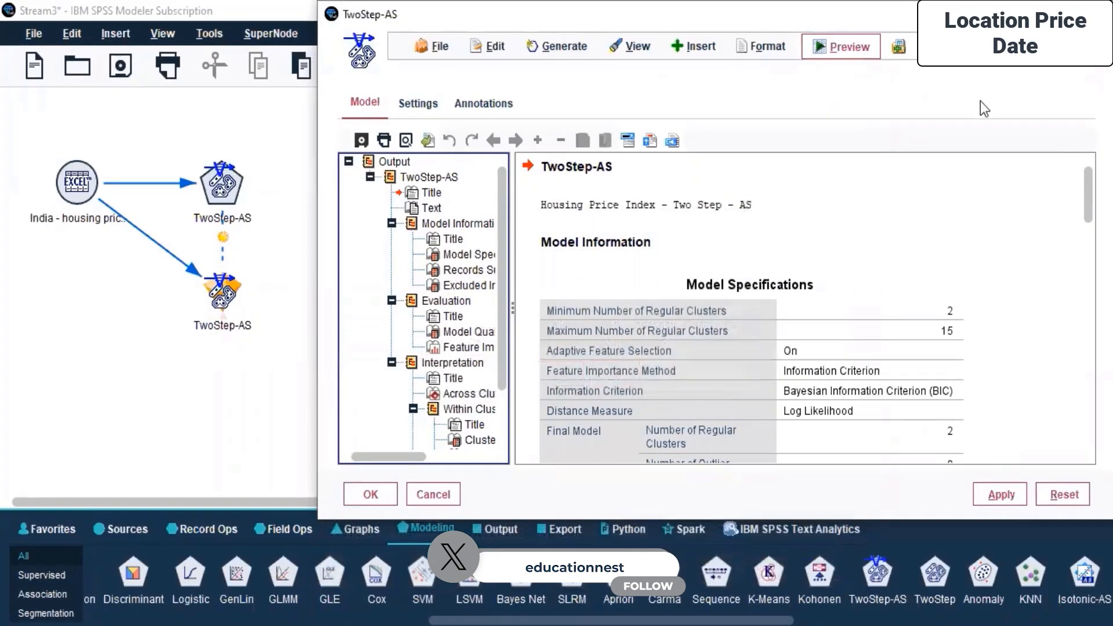
pyautogui.moveTo(989, 13); pyautogui.dragTo(777, 44)
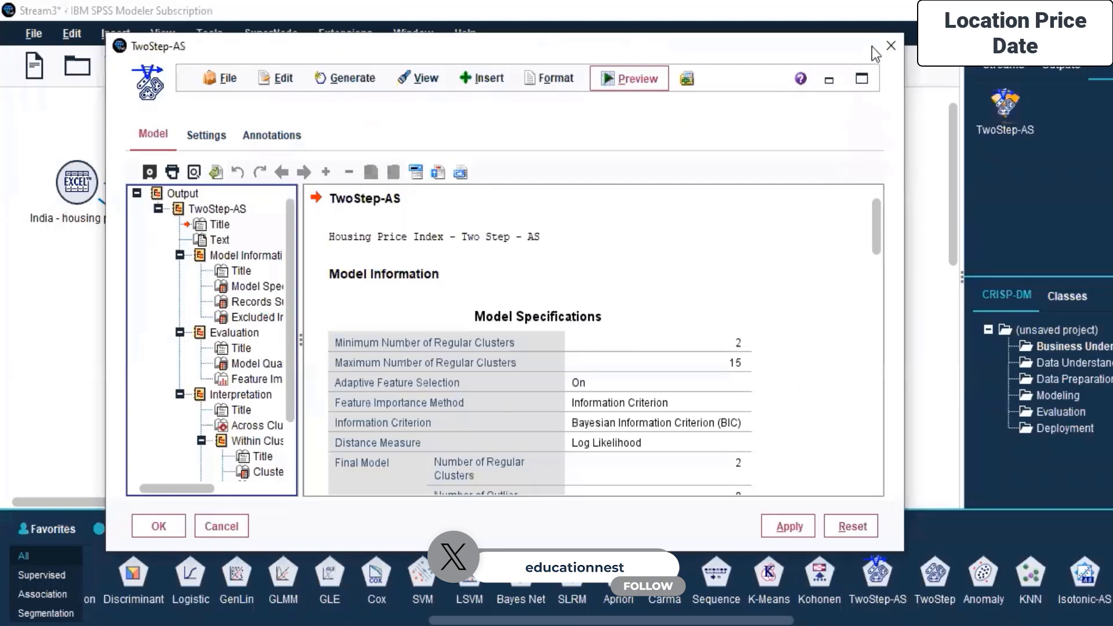
pyautogui.click(892, 47)
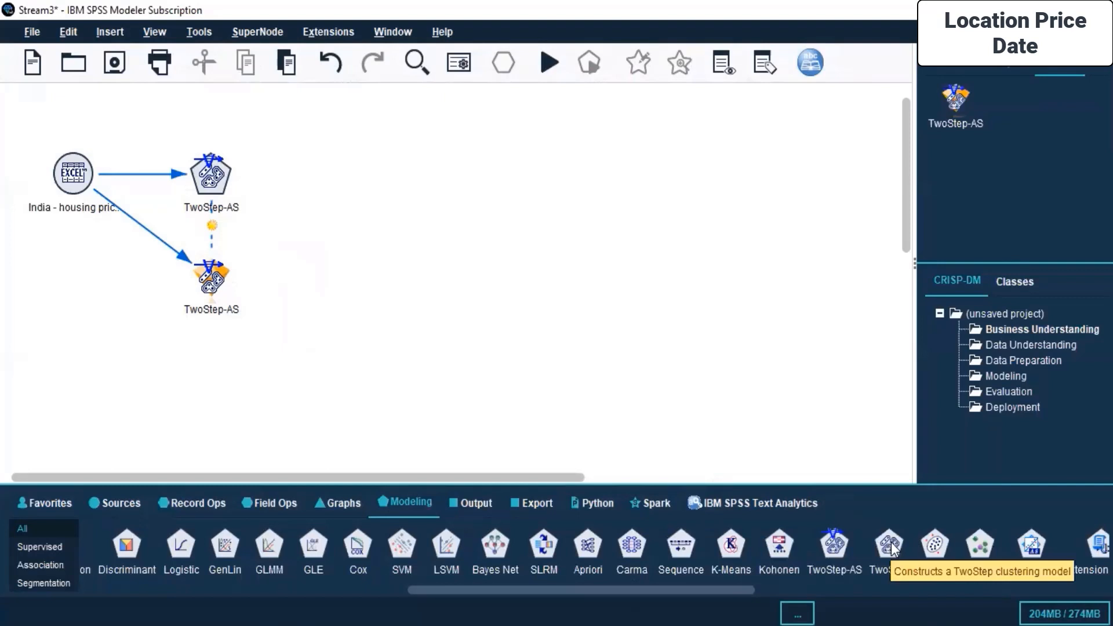
# - Add a TwoStep modeling node below the existing stream and connect the India housing price Excel source to it
pyautogui.moveTo(891, 546); pyautogui.dragTo(105, 401)
pyautogui.click(79, 181)
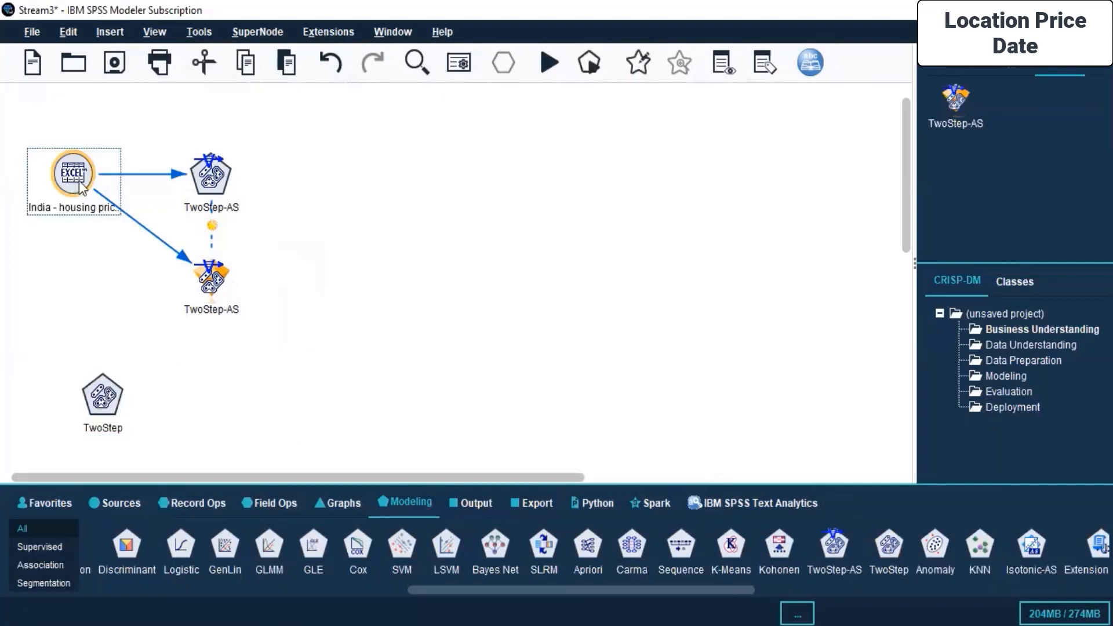
pyautogui.rightClick(79, 183)
pyautogui.click(105, 220)
pyautogui.click(98, 397)
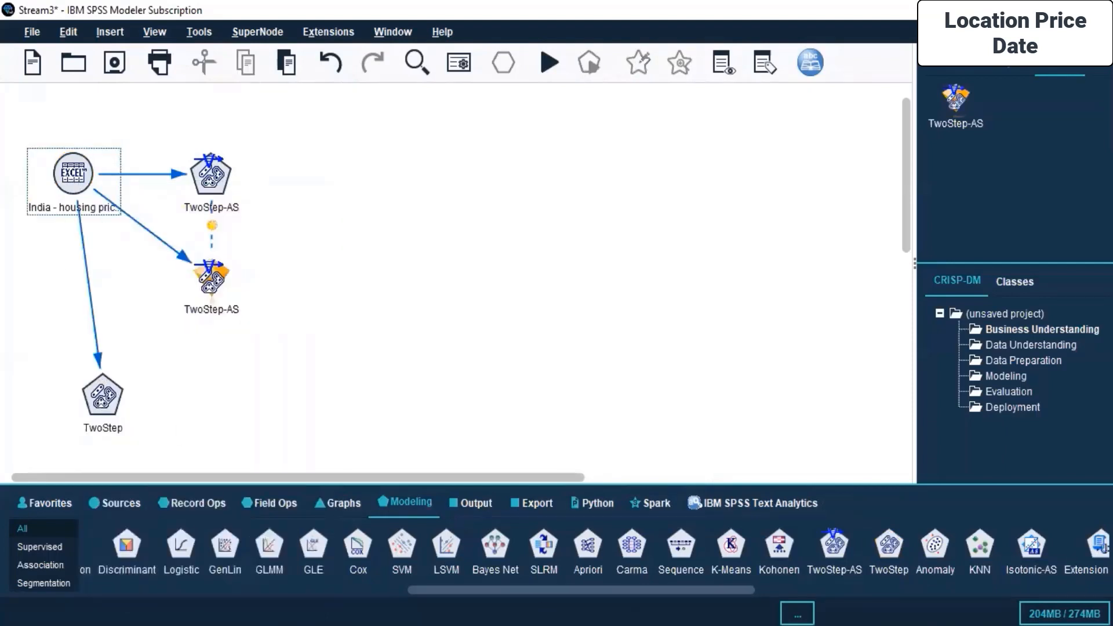
# - Switch to SPSS Modeller.pdf in the browser and check the Working with Outputs topics on pivot tables and exporting and saving output
pyautogui.hotkey('alt', 'Tab')
pyautogui.moveTo(683, 586); pyautogui.dragTo(815, 587)
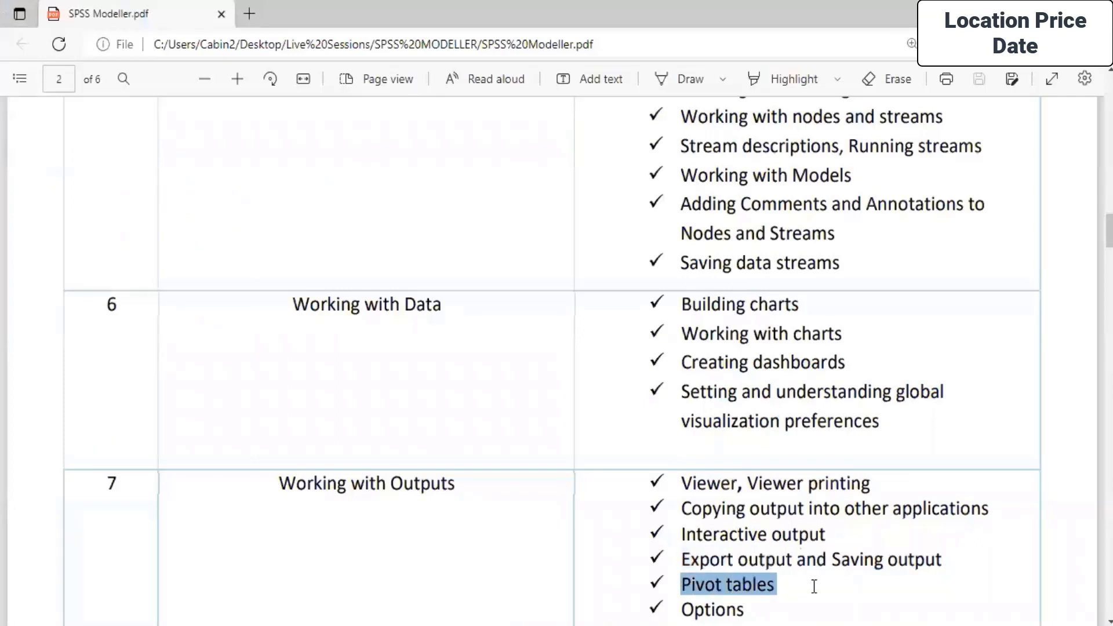
pyautogui.click(750, 571)
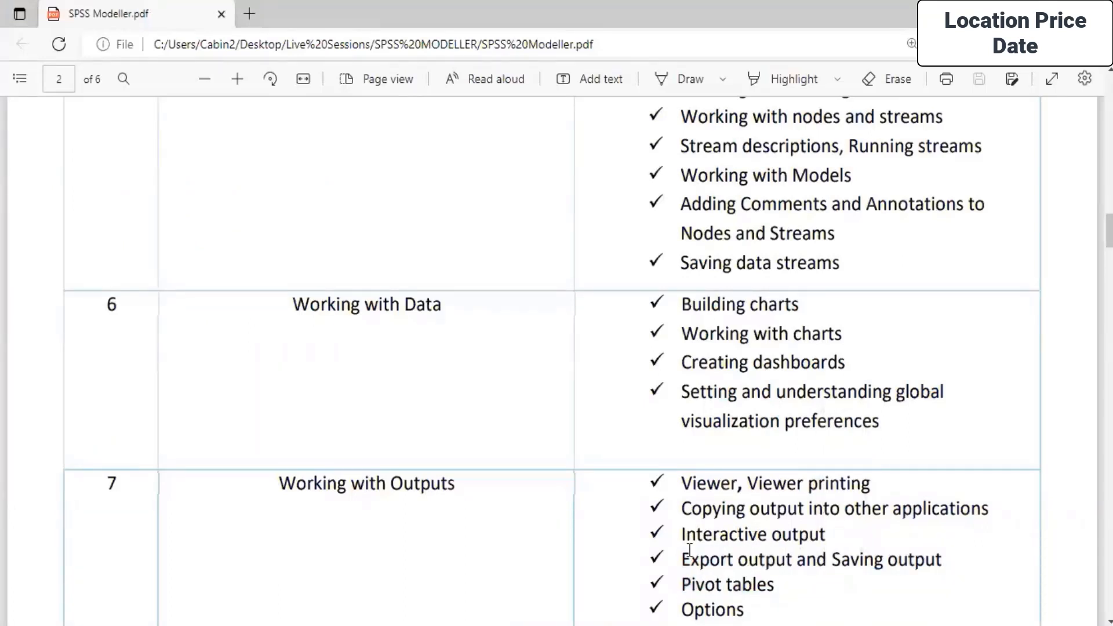
pyautogui.moveTo(688, 556); pyautogui.dragTo(962, 577)
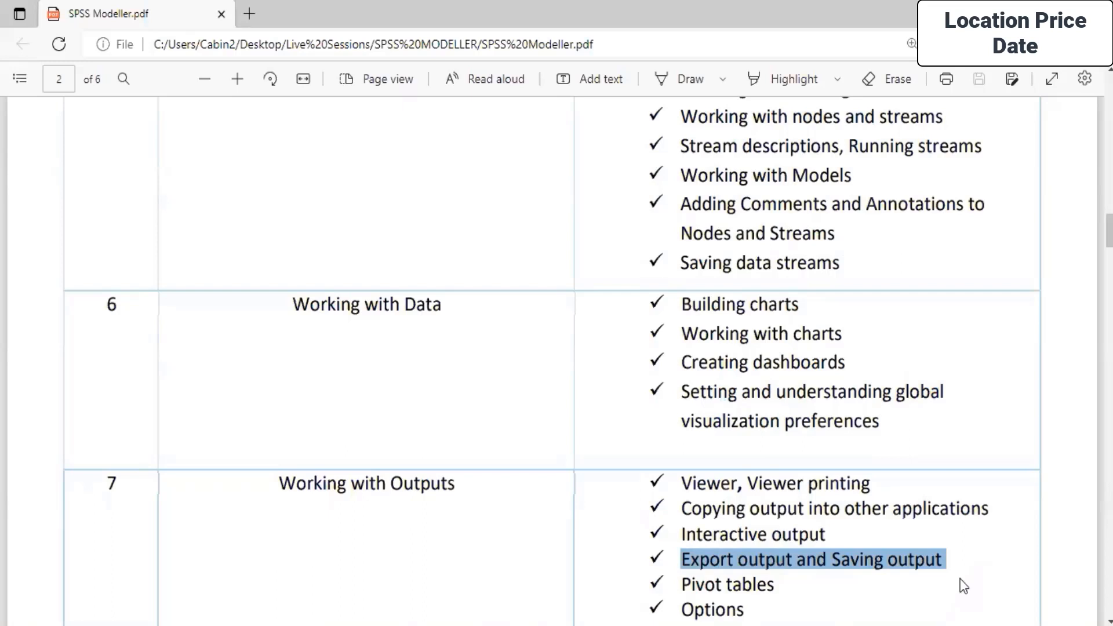
pyautogui.click(806, 532)
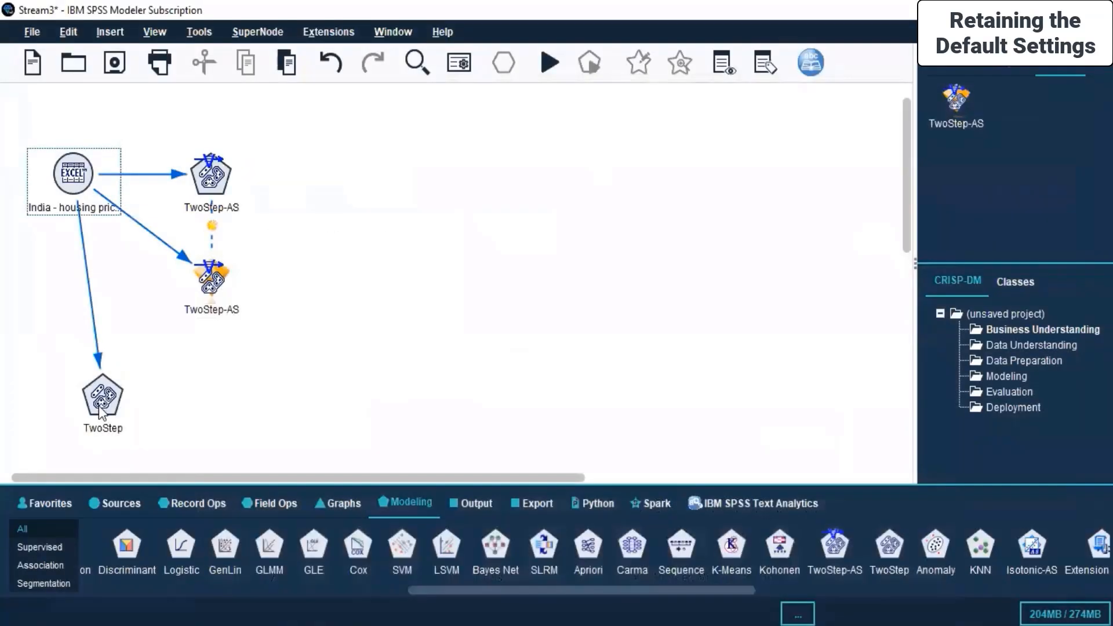
# - Open the TwoStep node's settings for editing and switch its fields to custom field assignments
pyautogui.rightClick(99, 406)
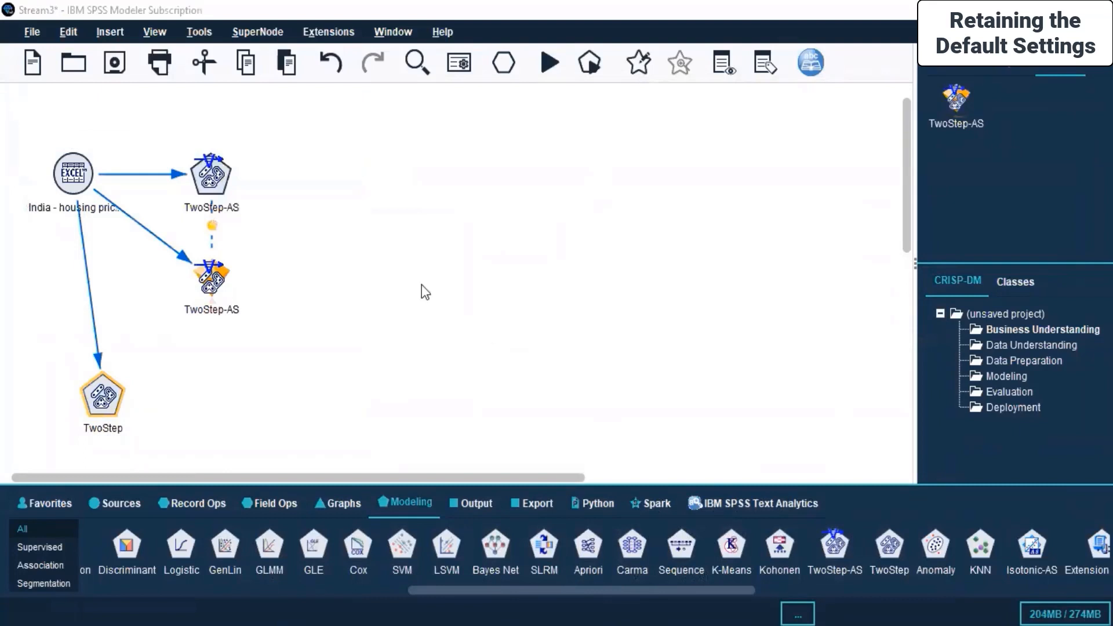
pyautogui.moveTo(302, 148); pyautogui.dragTo(456, 82)
pyautogui.click(438, 173)
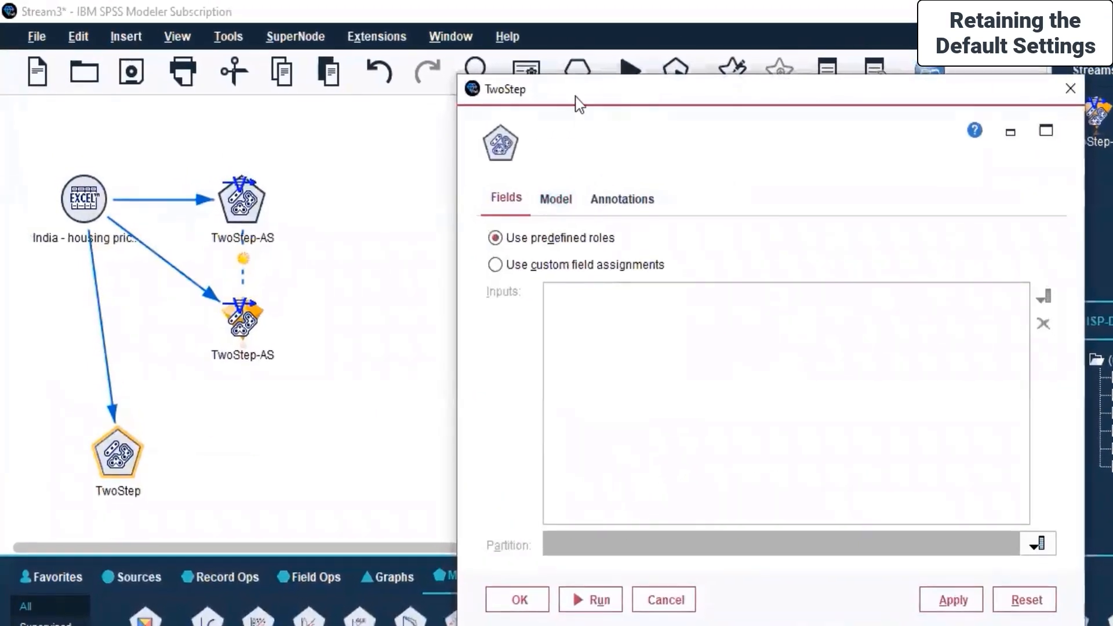
pyautogui.click(377, 251)
# - Add MUMBAI, BANGALORE, AHMEDABAD, JAIPUR and KANPUR as the input fields of the TwoStep node
pyautogui.click(926, 284)
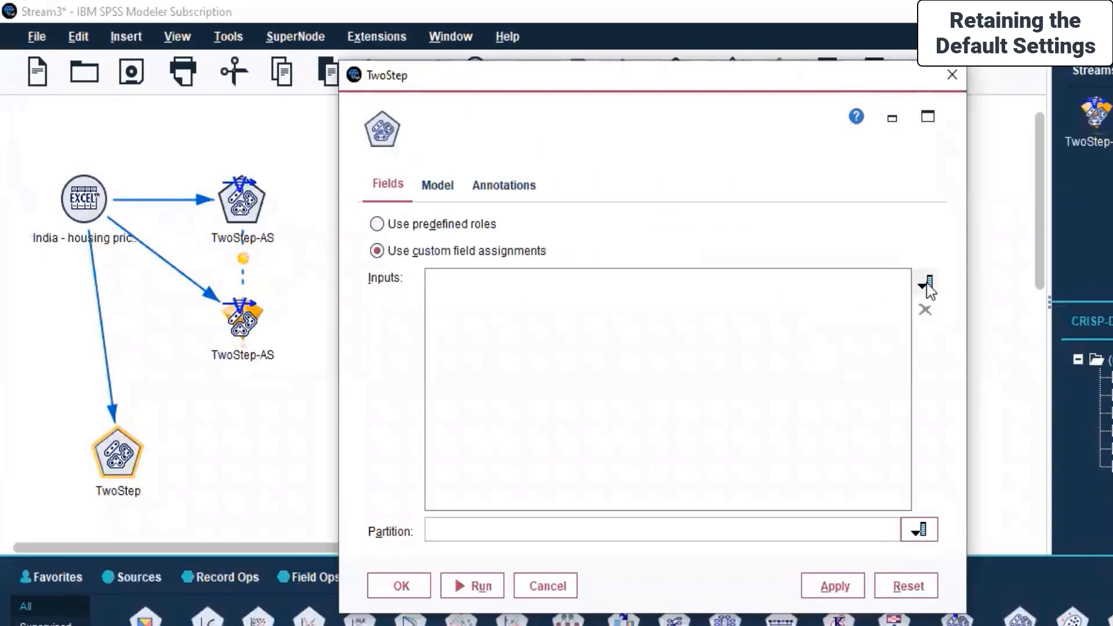
pyautogui.click(582, 335)
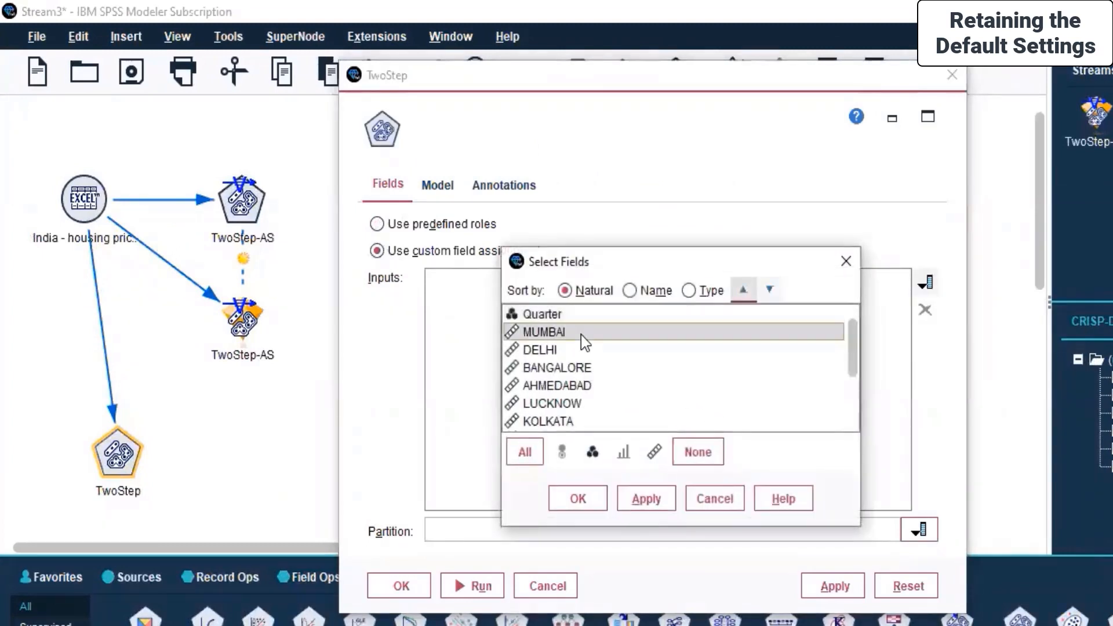
pyautogui.keyDown('ctrl'); pyautogui.click(558, 372); pyautogui.keyUp('ctrl')
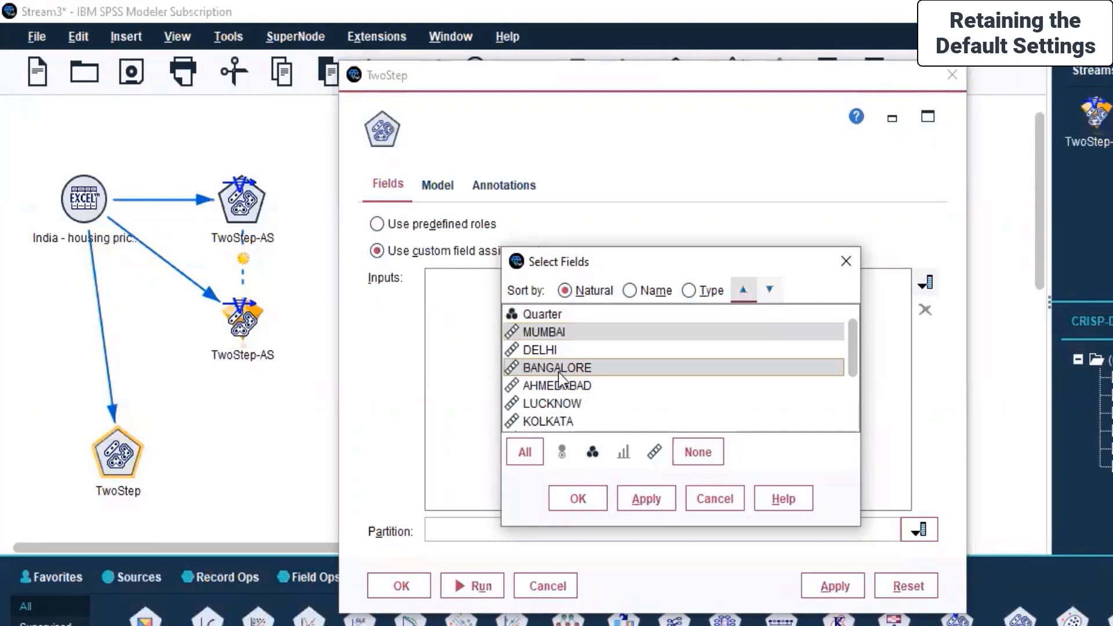
pyautogui.keyDown('ctrl'); pyautogui.click(558, 381); pyautogui.keyUp('ctrl')
pyautogui.scroll(-2, 559, 382)
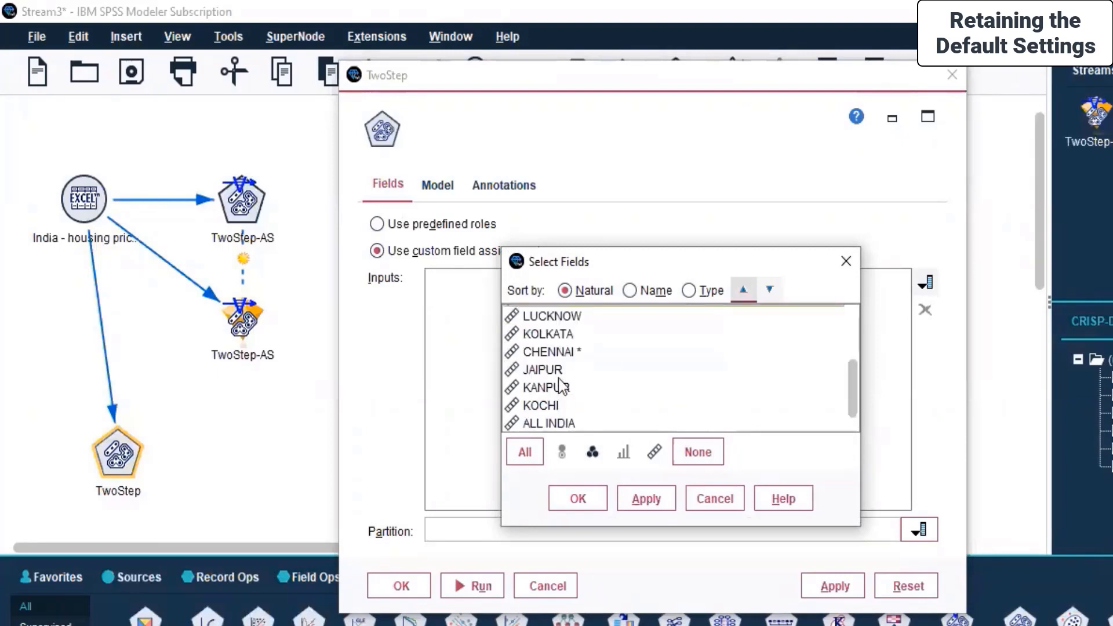
pyautogui.keyDown('ctrl'); pyautogui.click(556, 369); pyautogui.keyUp('ctrl')
pyautogui.keyDown('ctrl'); pyautogui.click(558, 387); pyautogui.keyUp('ctrl')
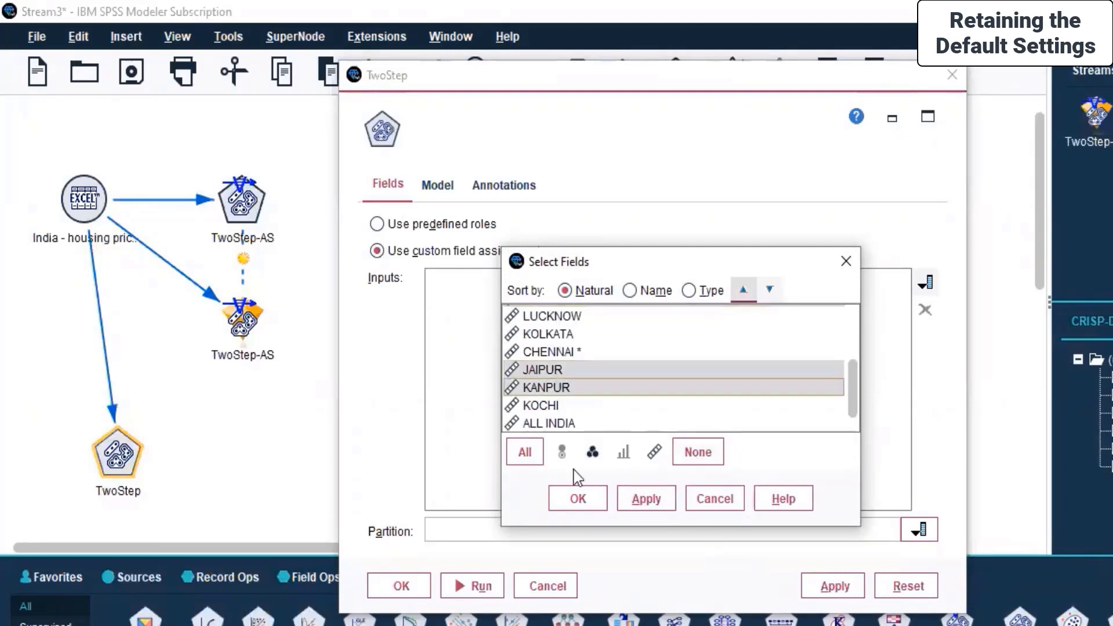
pyautogui.click(644, 498)
pyautogui.click(574, 500)
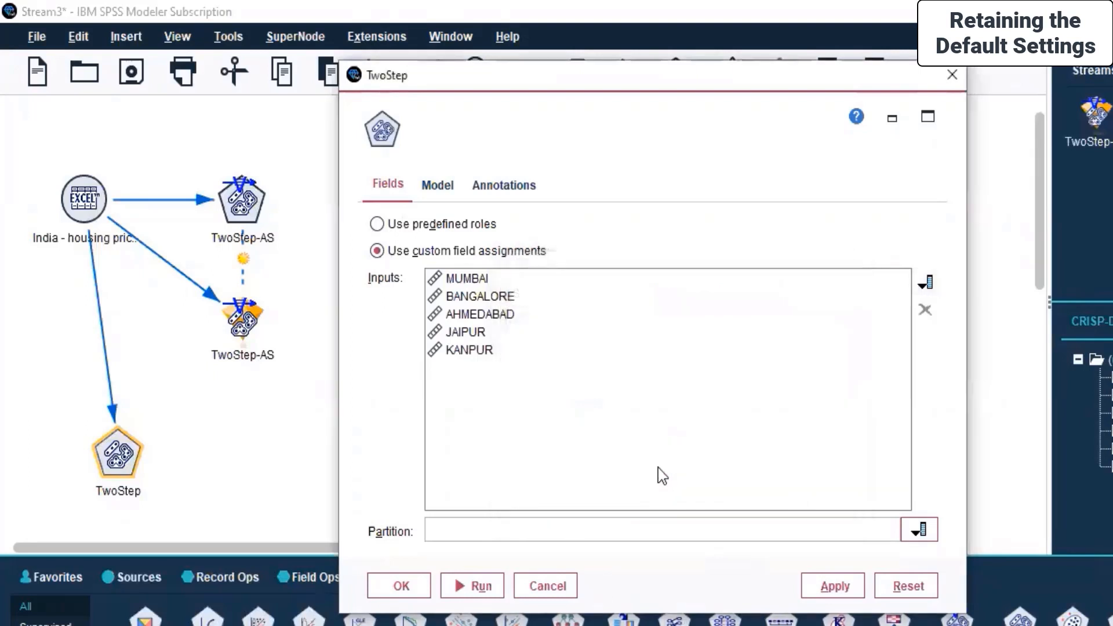
# - Open the choice of available partition fields for the TwoStep node
pyautogui.click(928, 531)
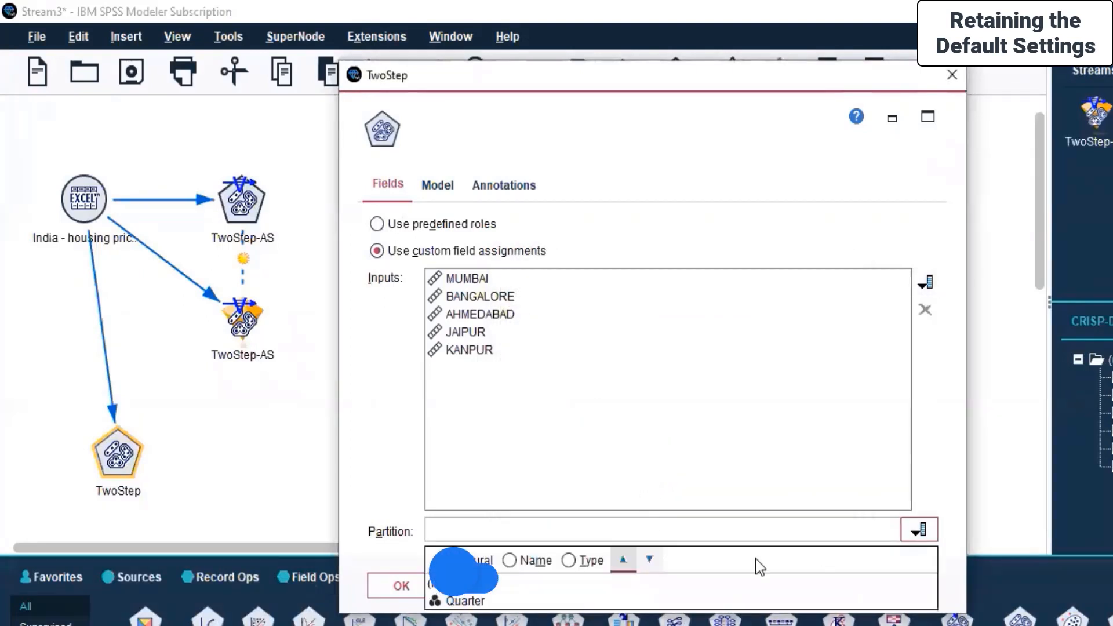
# - Set Quarter as the TwoStep node's partition field and save the node with its default model options
pyautogui.click(465, 601)
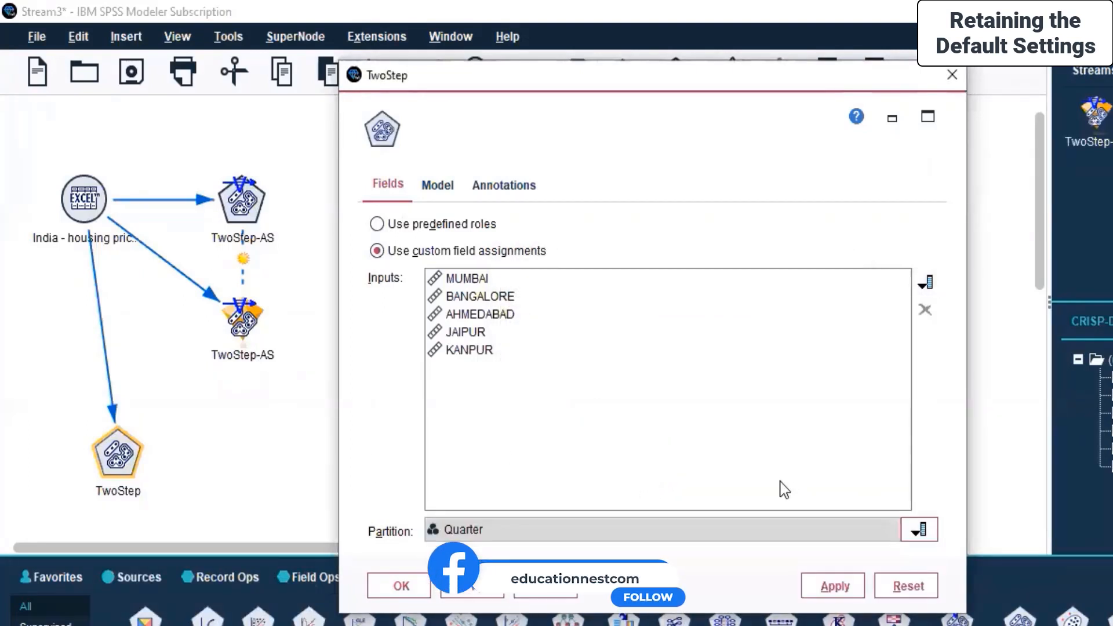
pyautogui.click(463, 192)
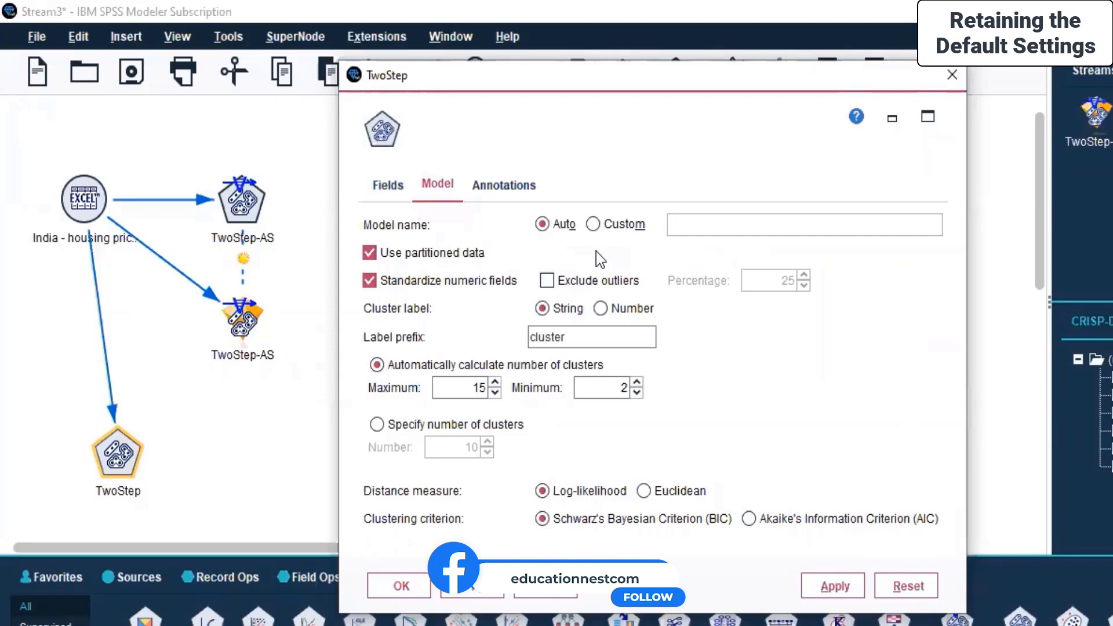
pyautogui.click(504, 185)
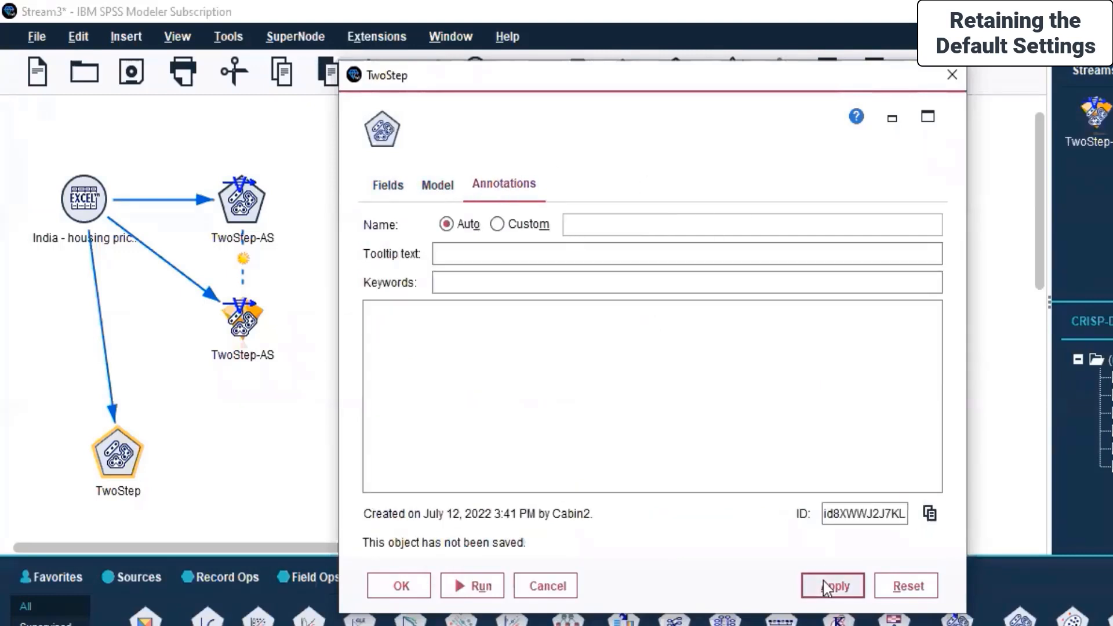
pyautogui.click(395, 587)
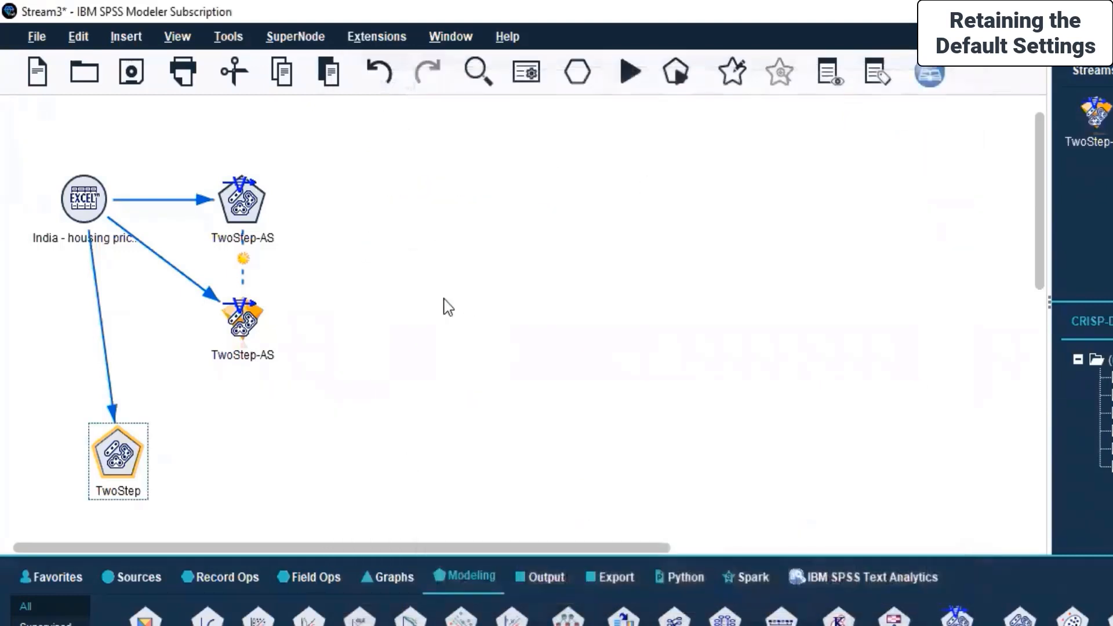
# - Rearrange the stream by moving the Excel source and both TwoStep-AS nodes to the upper right, with the TwoStep node at the lower left
pyautogui.moveTo(39, 140); pyautogui.dragTo(340, 507)
pyautogui.moveTo(244, 183); pyautogui.dragTo(290, 176)
pyautogui.moveTo(409, 180); pyautogui.dragTo(706, 169)
pyautogui.moveTo(578, 423); pyautogui.dragTo(188, 387)
pyautogui.moveTo(281, 393); pyautogui.dragTo(235, 413)
pyautogui.click(463, 377)
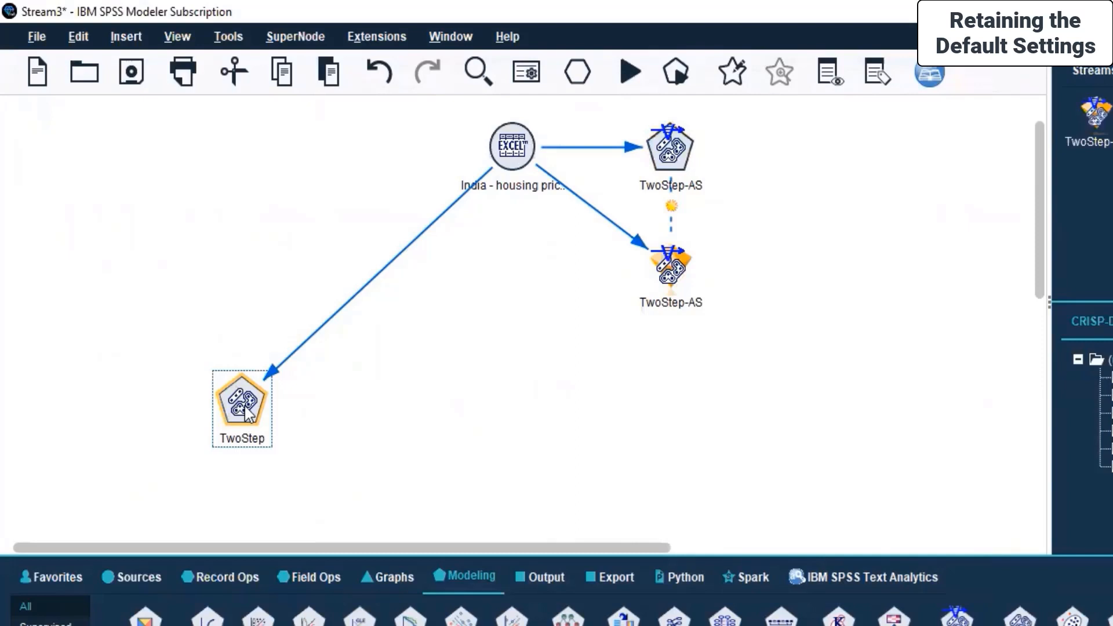
# - Run the TwoStep node and reopen its settings to review the field assignments
pyautogui.rightClick(248, 415)
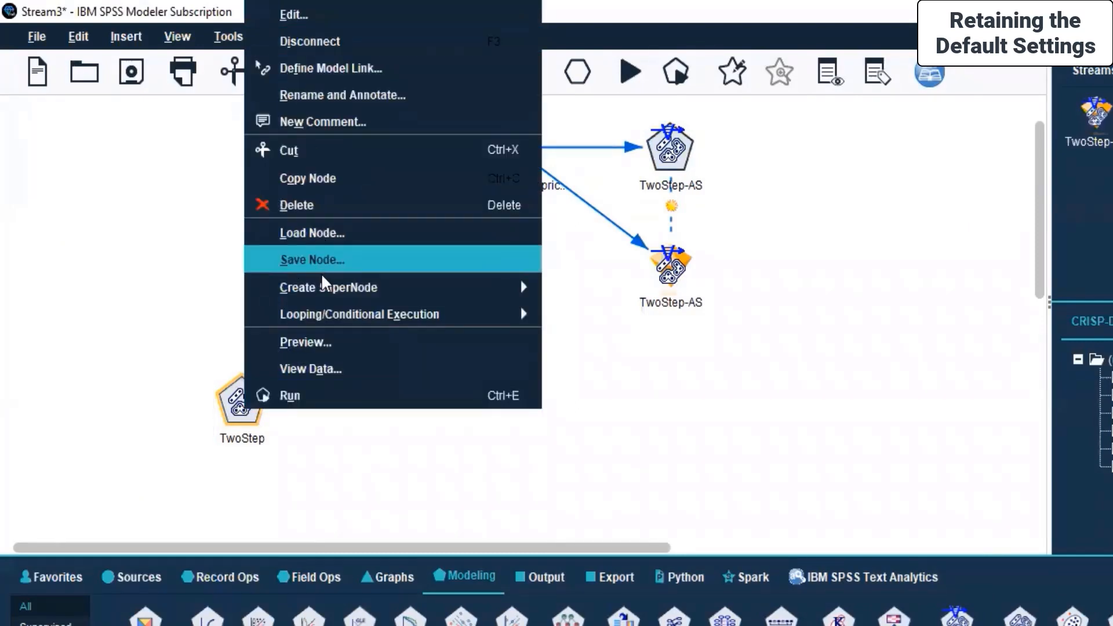
pyautogui.click(340, 398)
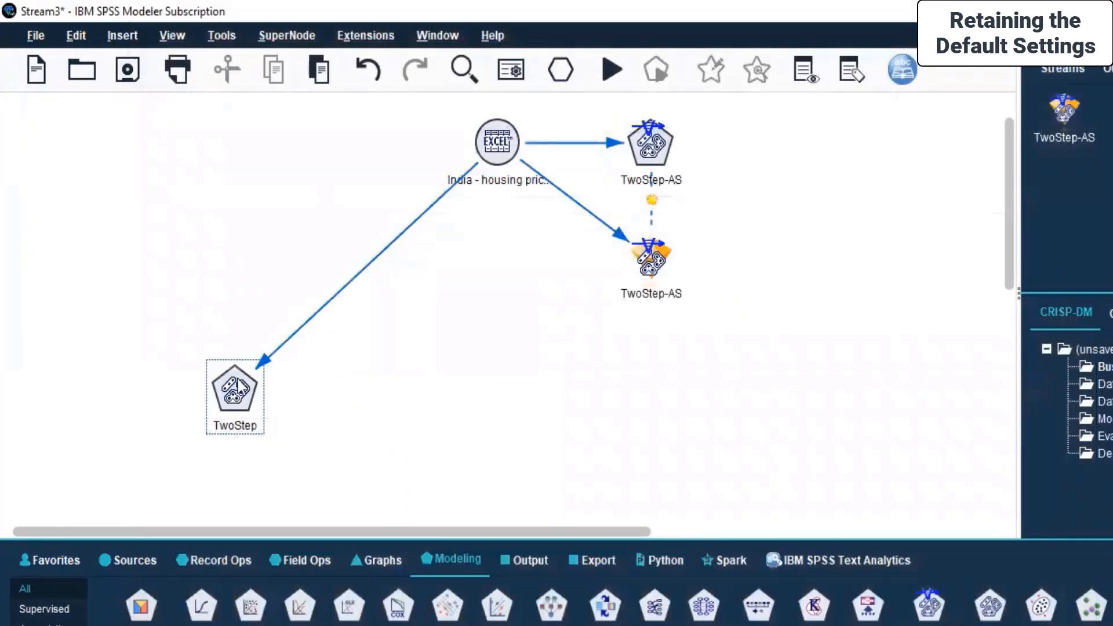
pyautogui.rightClick(238, 380)
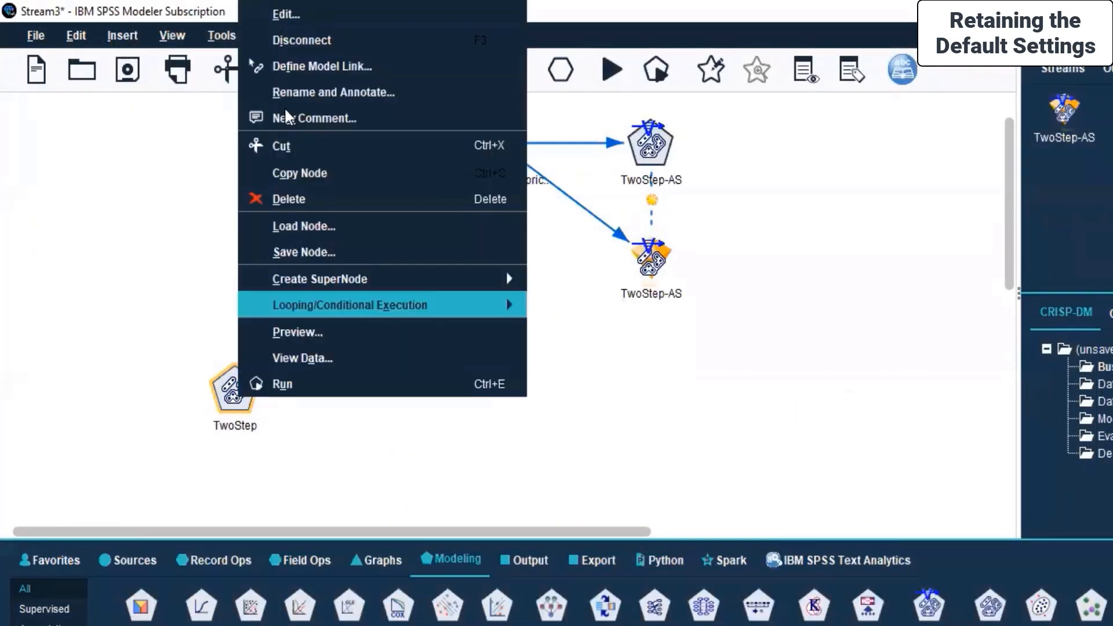
pyautogui.click(290, 15)
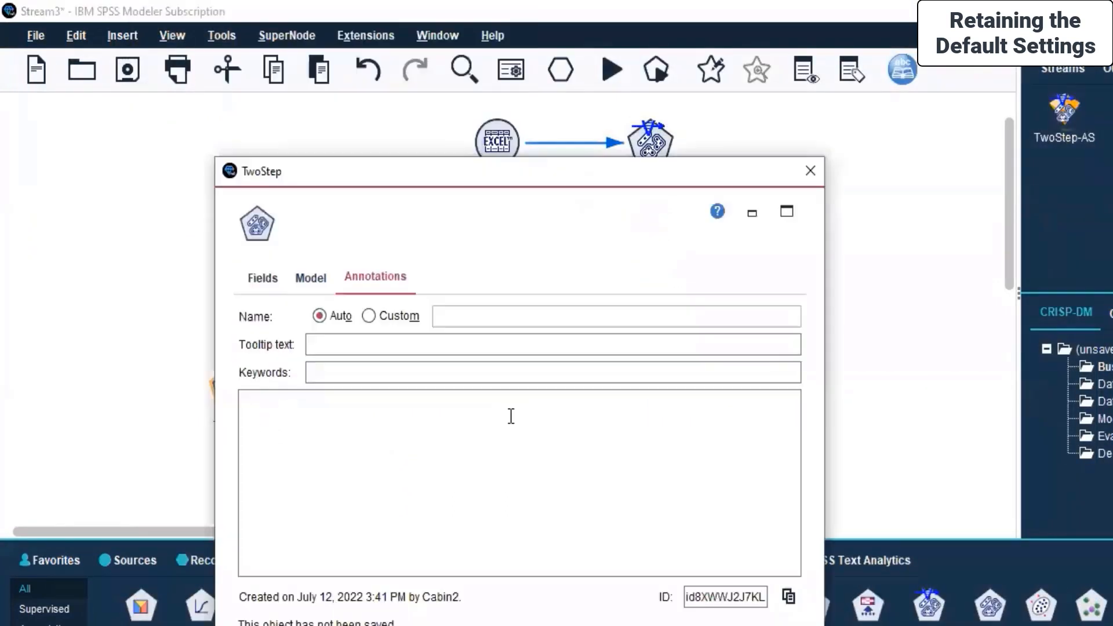
pyautogui.click(317, 284)
pyautogui.click(251, 280)
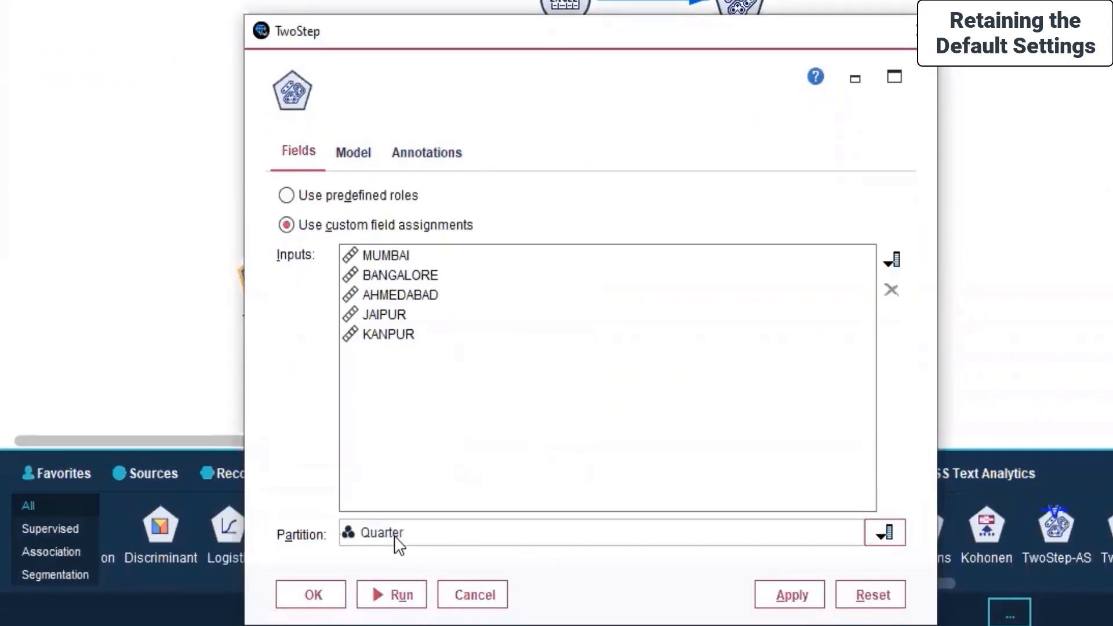
# - Add all available fields to the TwoStep node's inputs, remove Quarter from them, and save the settings
pyautogui.click(893, 260)
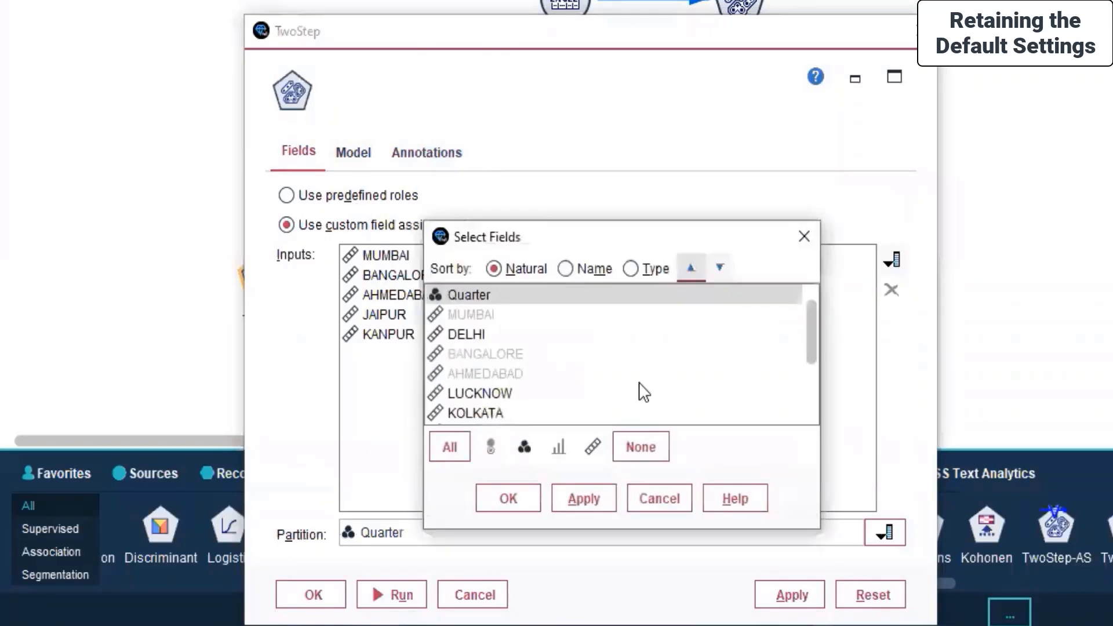
pyautogui.click(452, 449)
pyautogui.click(511, 498)
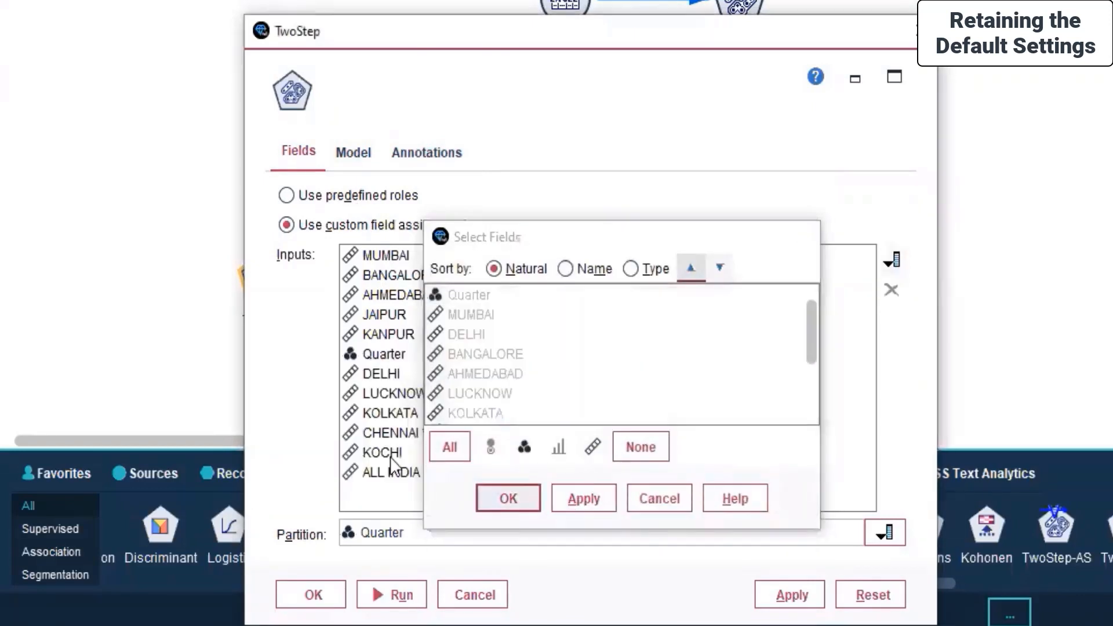
pyautogui.click(388, 353)
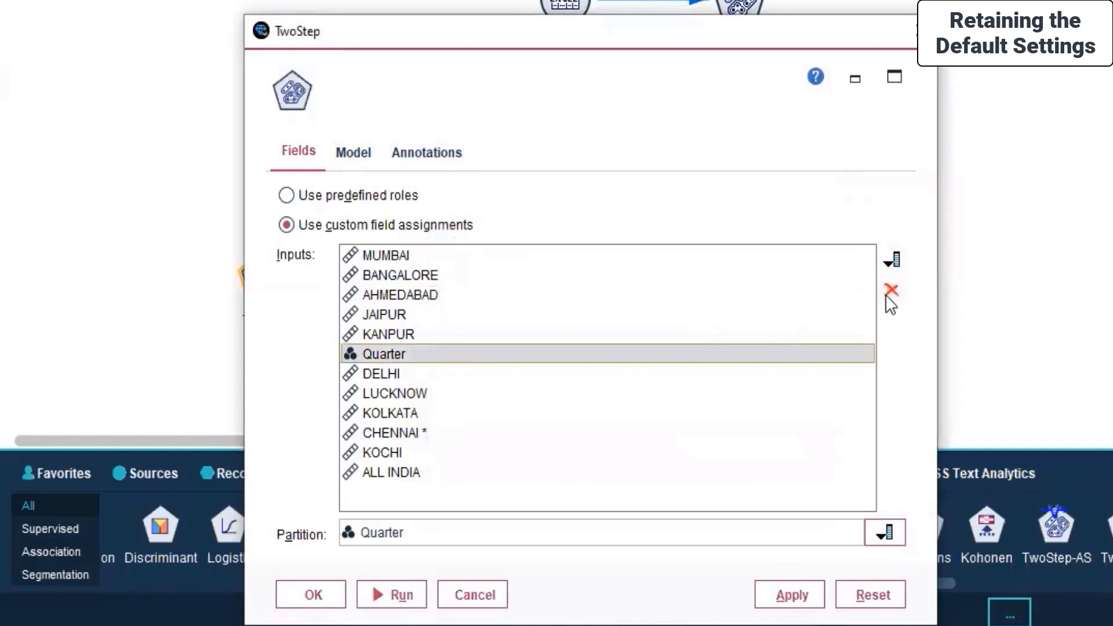
pyautogui.click(890, 291)
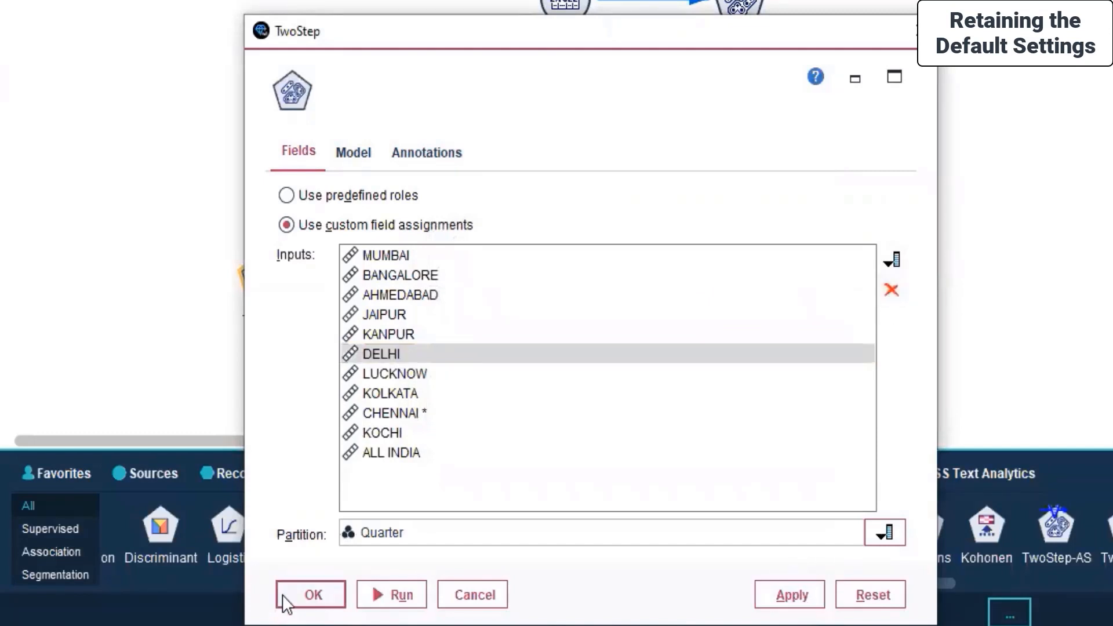
pyautogui.click(310, 595)
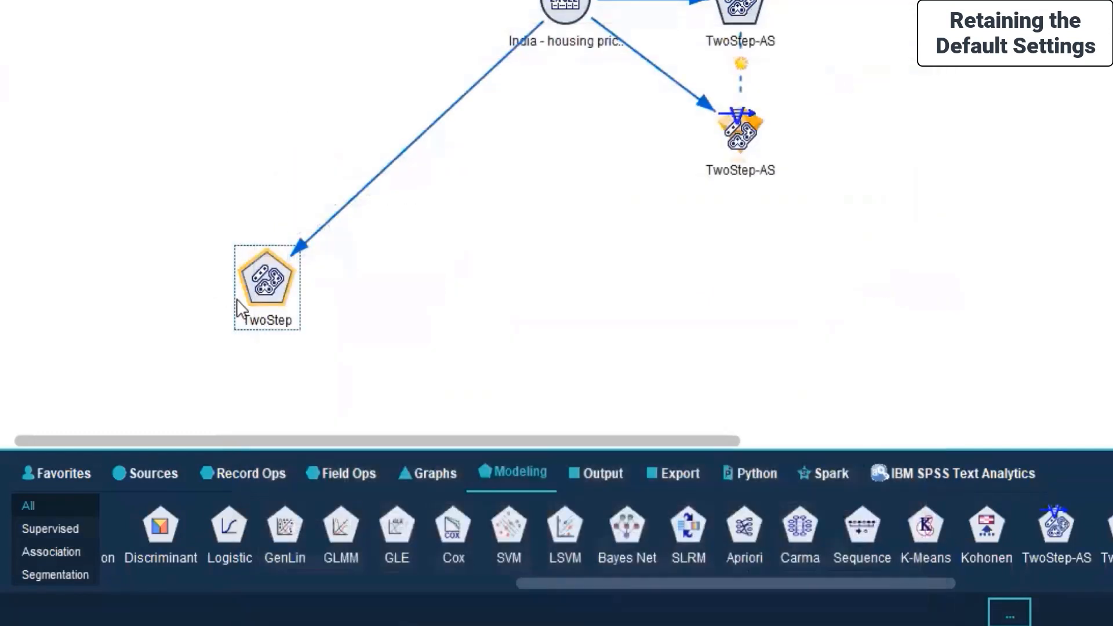
# - Run the TwoStep node again and check the stream's execution messages and general options
pyautogui.rightClick(256, 297)
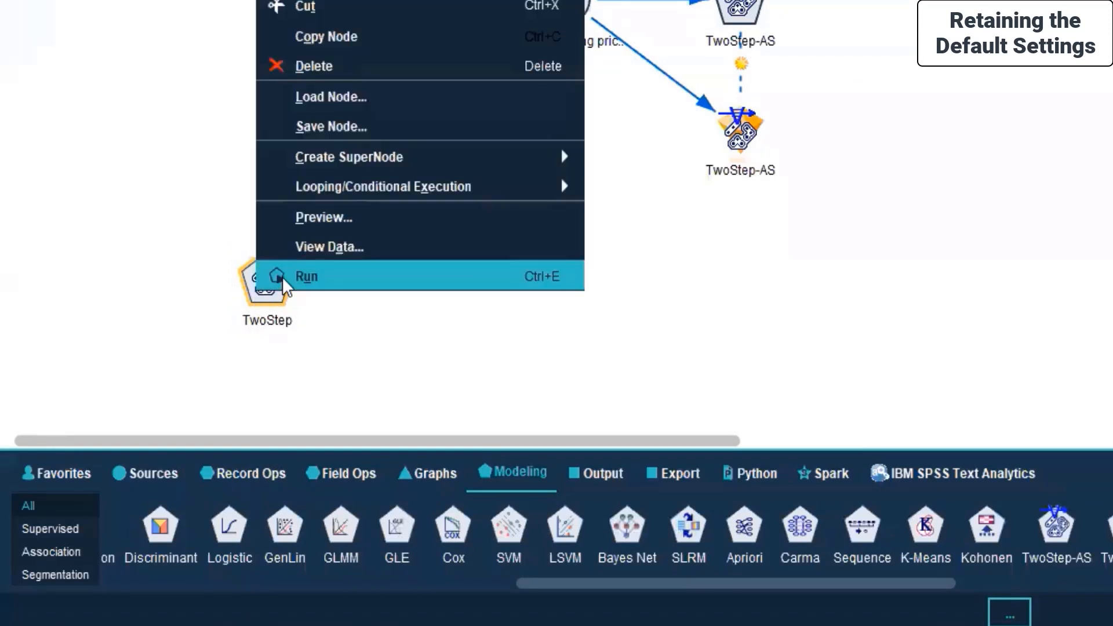
pyautogui.click(282, 277)
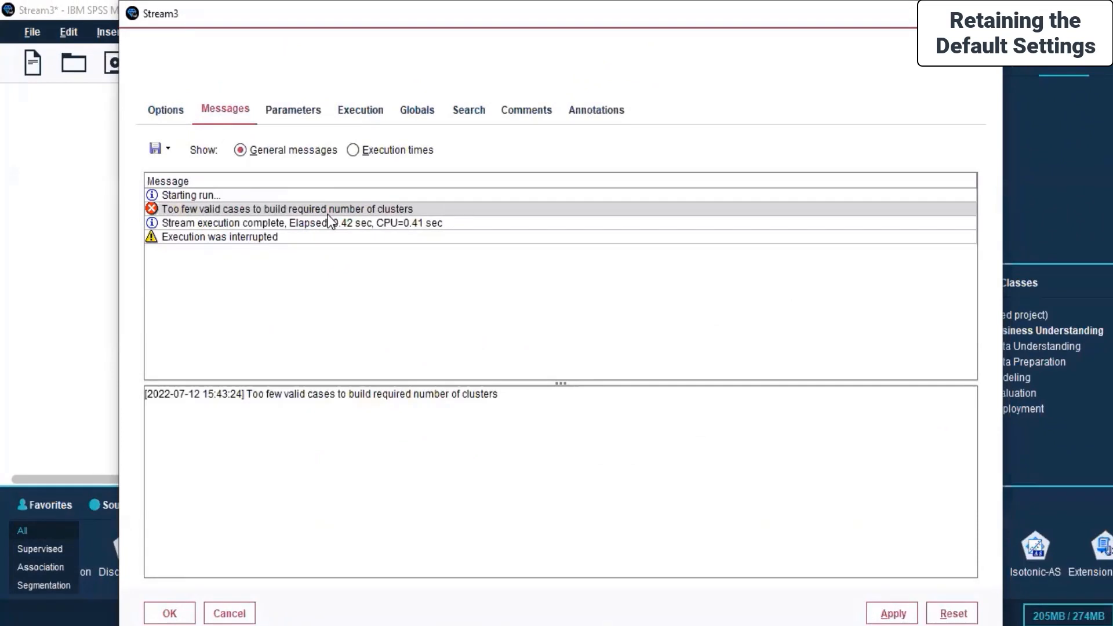
pyautogui.click(154, 112)
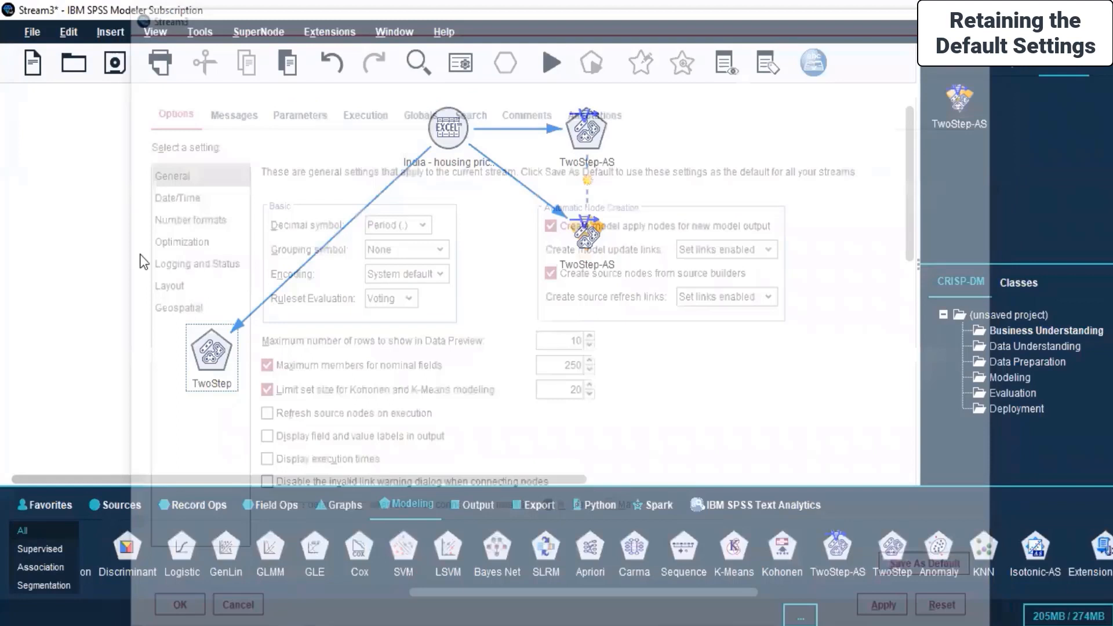
# - Delete the TwoStep node and move the remaining Excel source and TwoStep-AS nodes lower on the canvas
pyautogui.press('Delete')
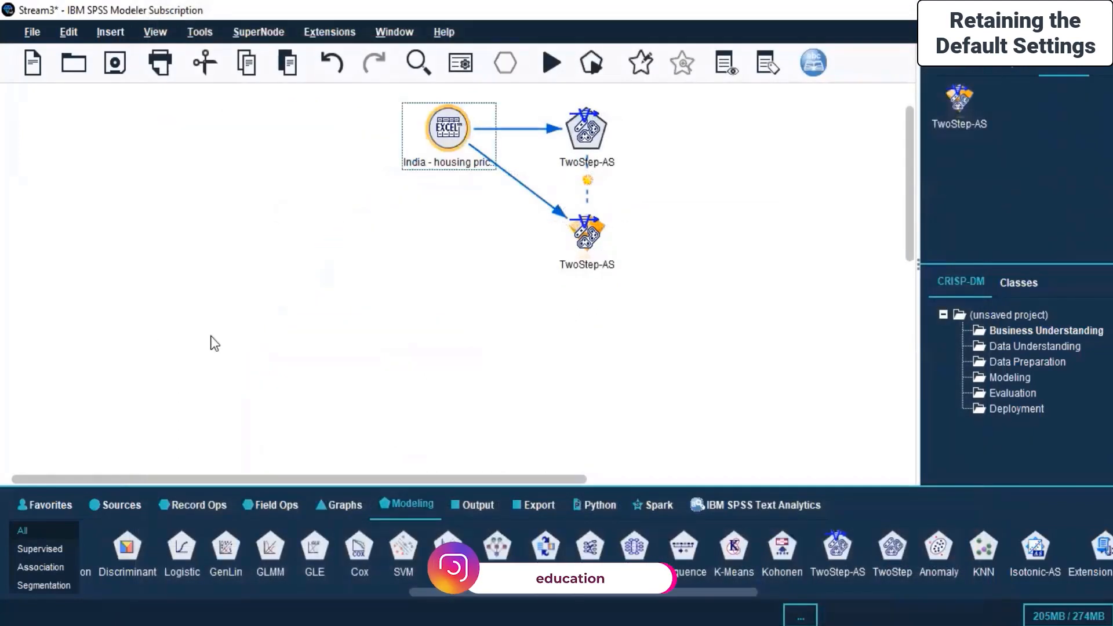
pyautogui.click(262, 252)
pyautogui.moveTo(409, 93); pyautogui.dragTo(644, 281)
pyautogui.moveTo(455, 136); pyautogui.dragTo(455, 201)
pyautogui.click(450, 416)
# - Look through the modeling nodes in the Supervised, Association and Segmentation categories
pyautogui.moveTo(687, 590); pyautogui.dragTo(872, 592)
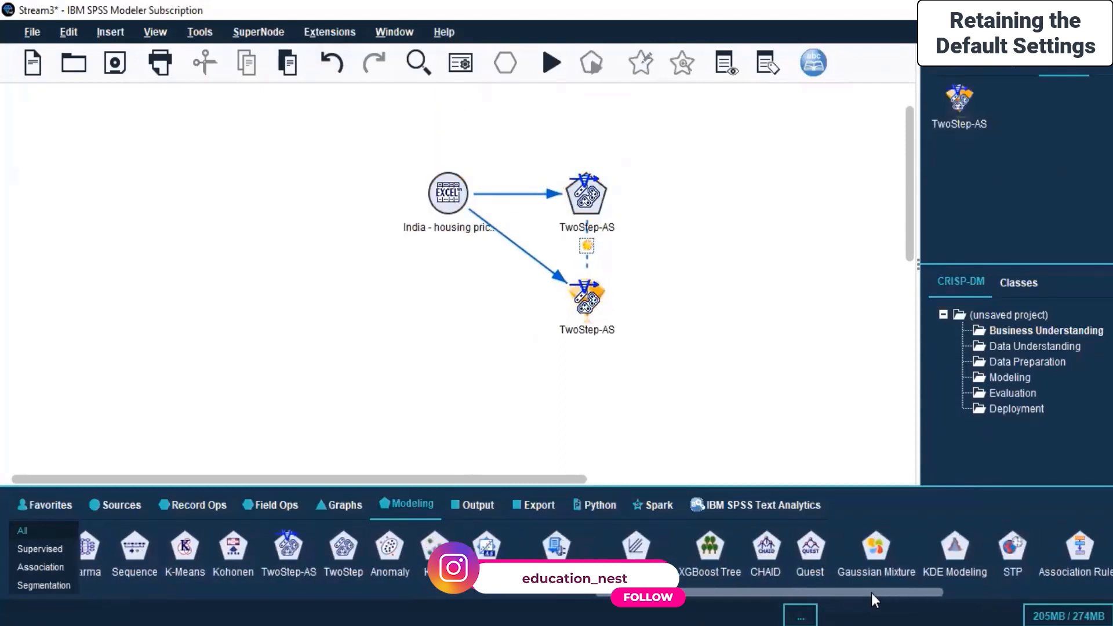
pyautogui.click(399, 503)
pyautogui.click(52, 551)
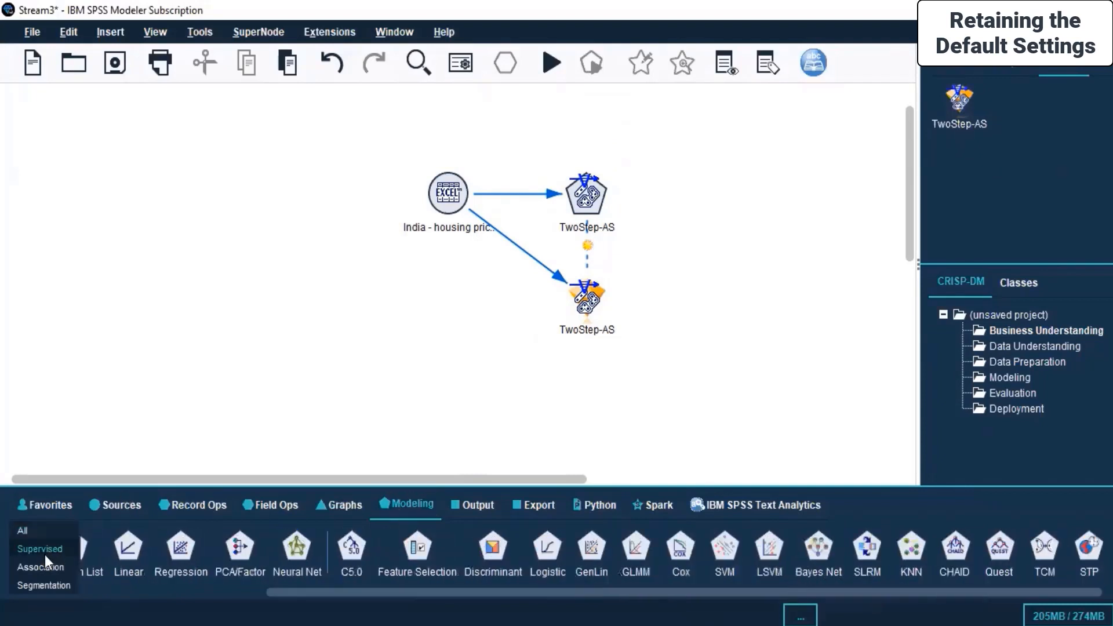
pyautogui.click(43, 567)
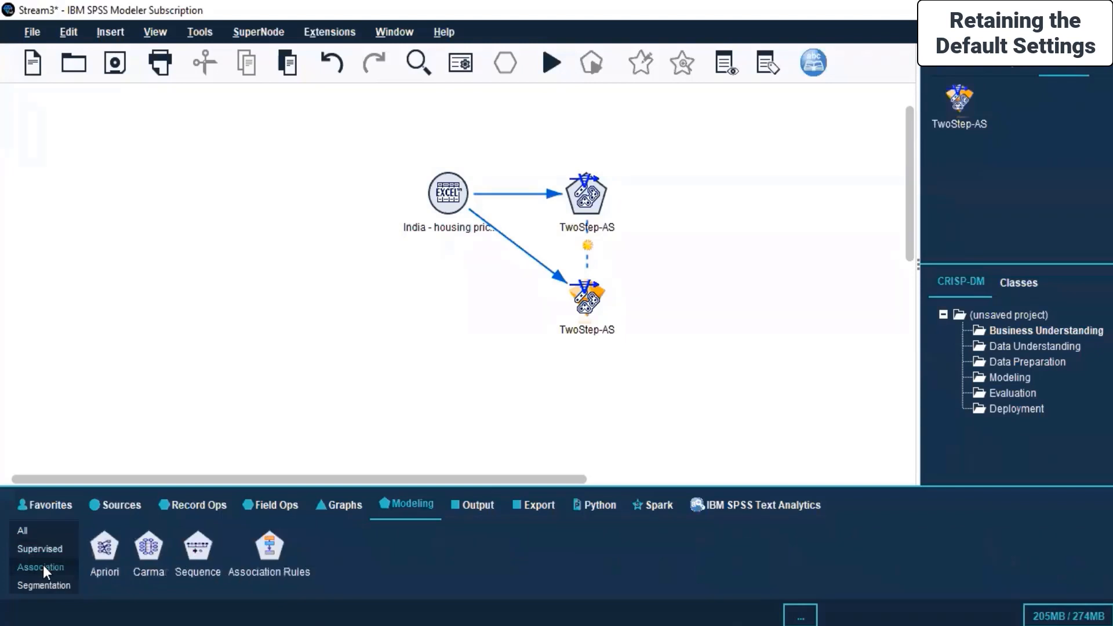
pyautogui.click(40, 586)
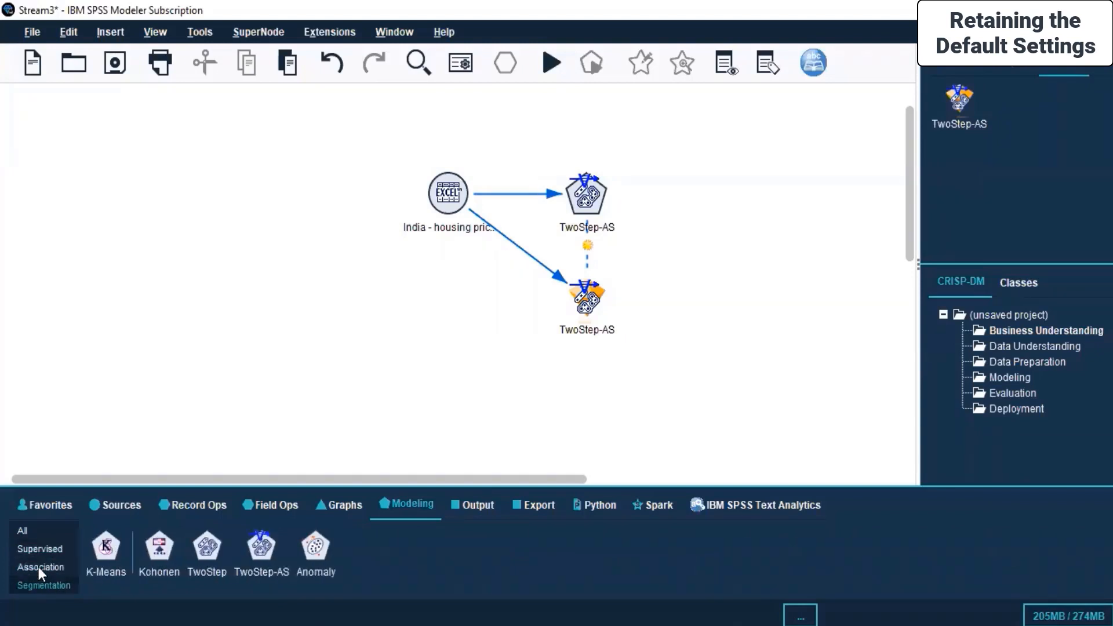
pyautogui.click(38, 568)
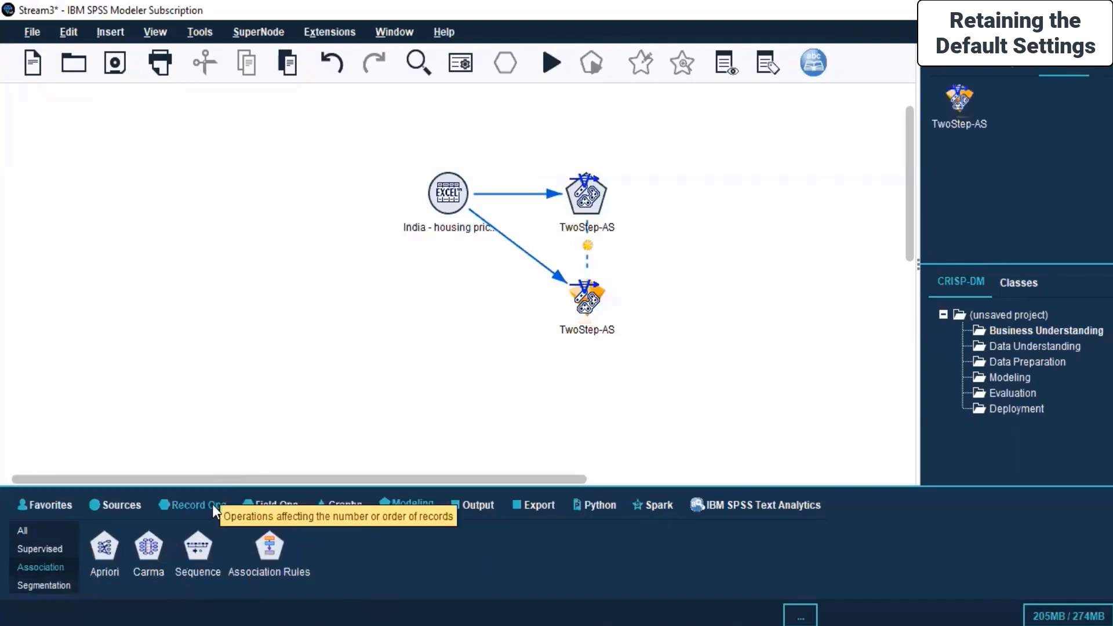
# - Add a supervised Random Trees node to the canvas and connect the India housing prices Excel source to it
pyautogui.click(38, 551)
pyautogui.moveTo(360, 590); pyautogui.dragTo(232, 607)
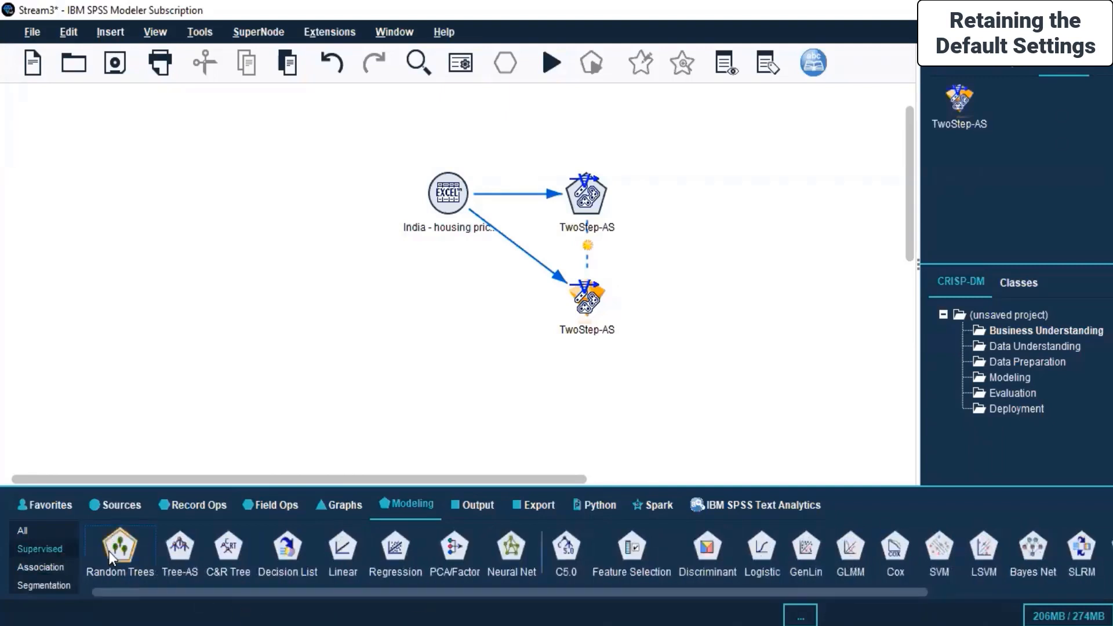
pyautogui.moveTo(175, 375); pyautogui.dragTo(207, 253)
pyautogui.rightClick(456, 187)
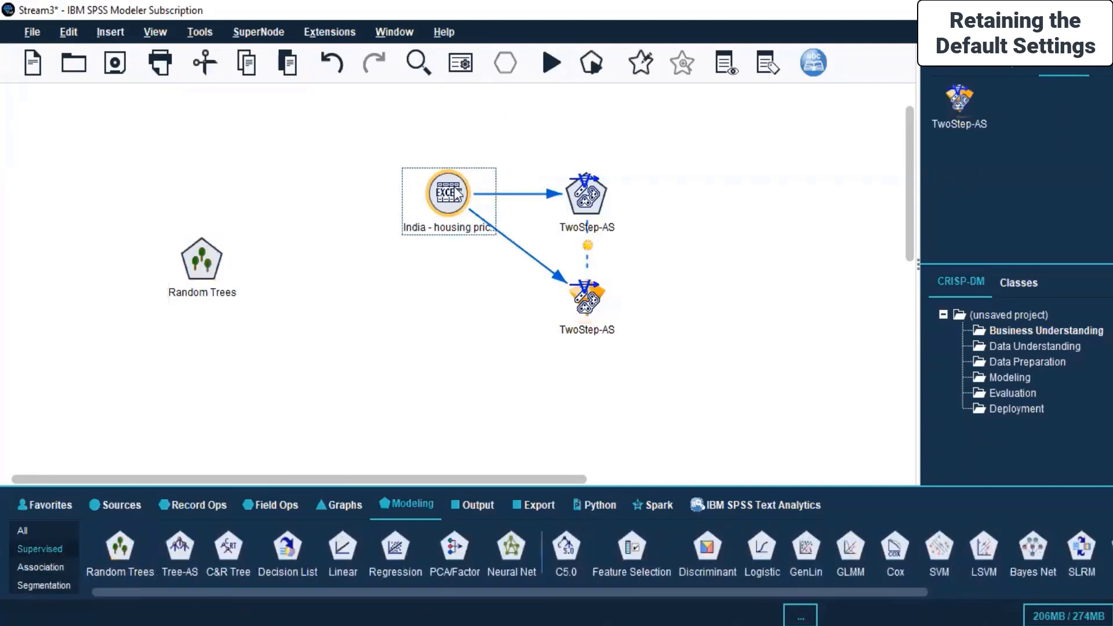
pyautogui.click(503, 220)
pyautogui.click(197, 266)
# - Switch the Random Trees node to custom field assignments and set ALL INDIA as the target
pyautogui.rightClick(193, 259)
pyautogui.click(243, 275)
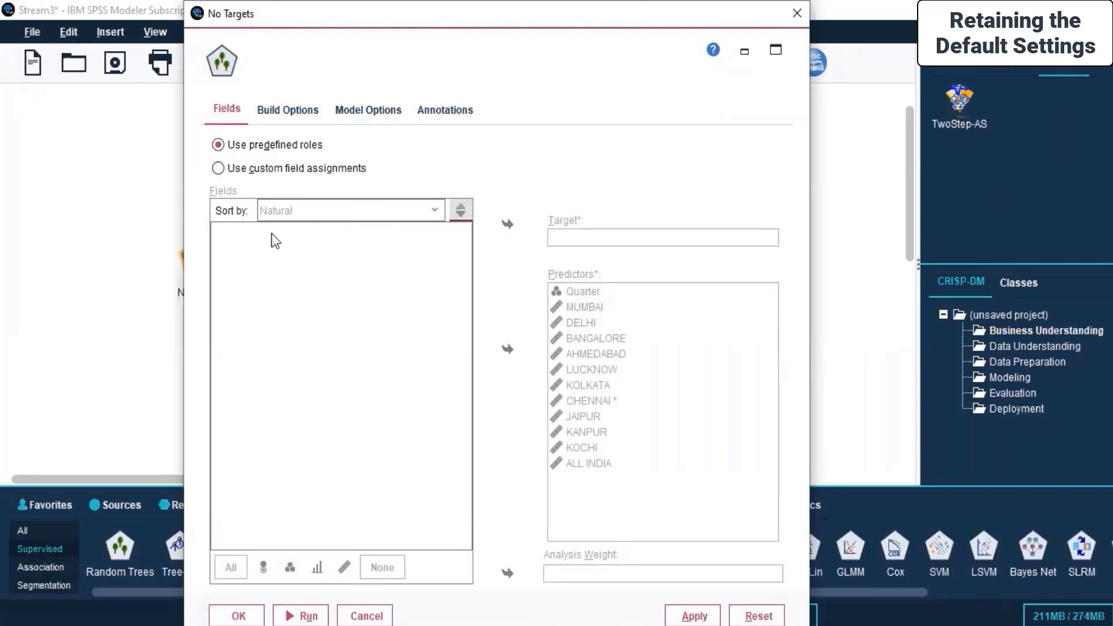
pyautogui.click(252, 172)
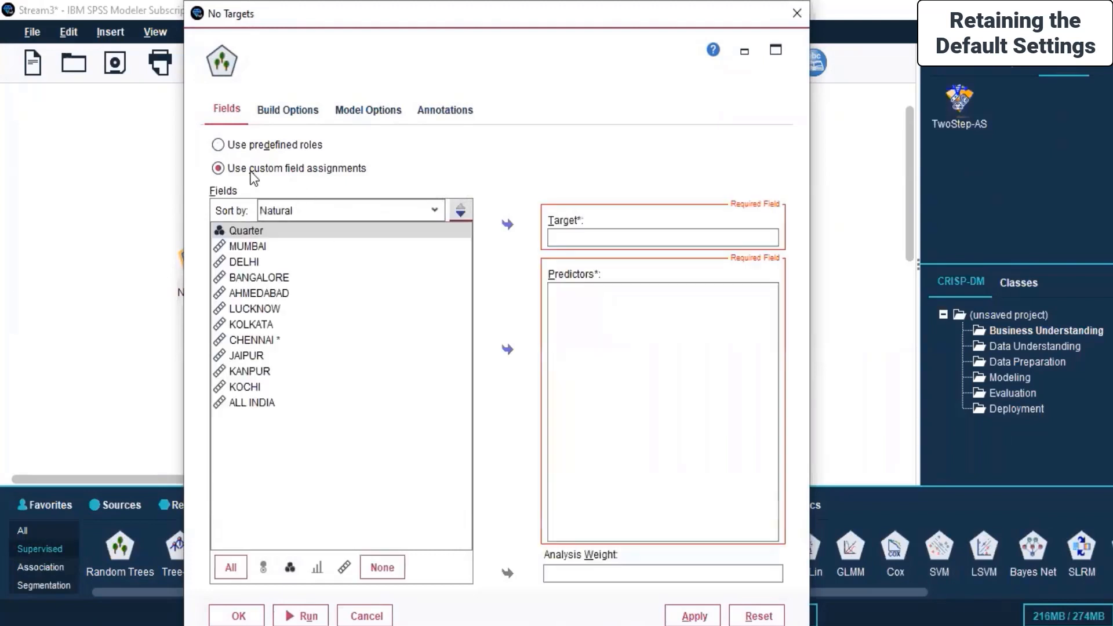
pyautogui.click(252, 405)
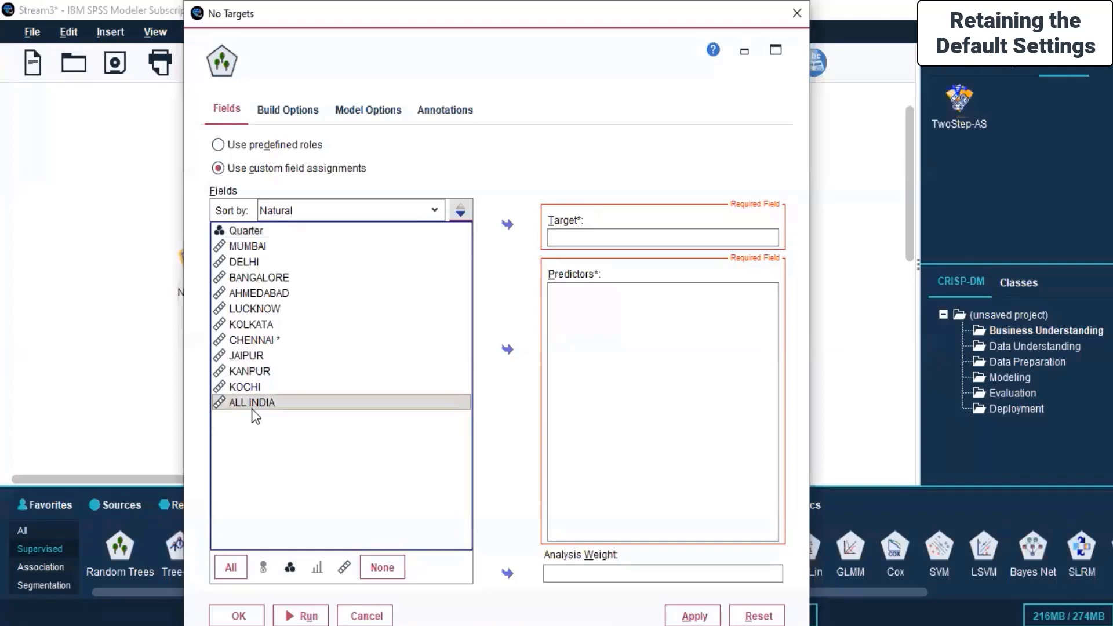
pyautogui.click(507, 226)
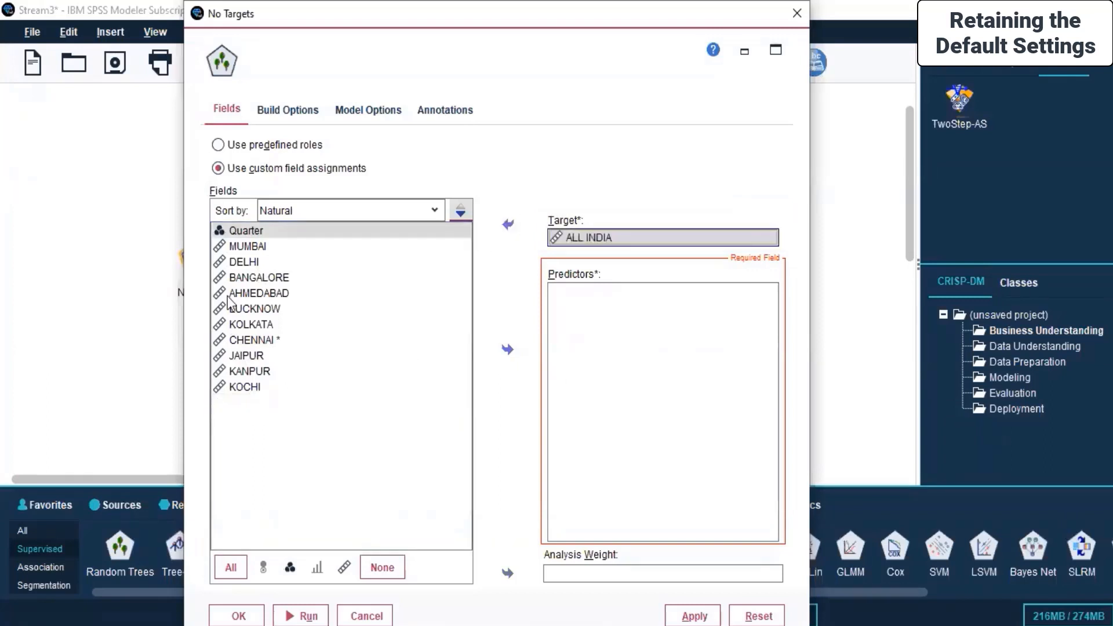
# - Assign BANGALORE, JAIPUR, KANPUR and KOCHI as the predictors of the Random Trees node
pyautogui.click(253, 244)
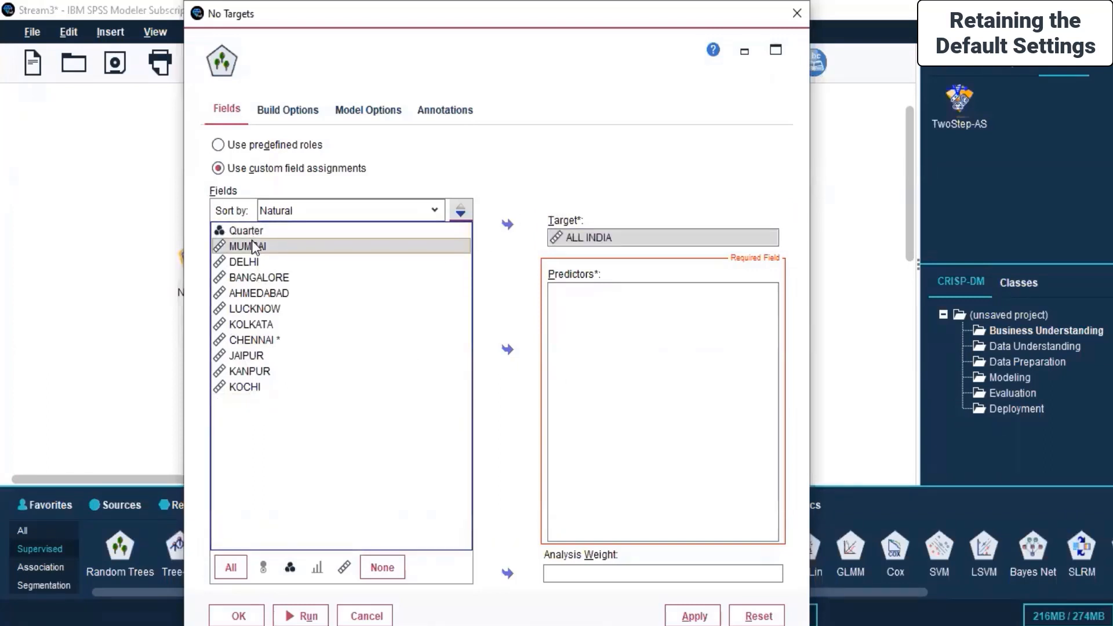
pyautogui.click(268, 279)
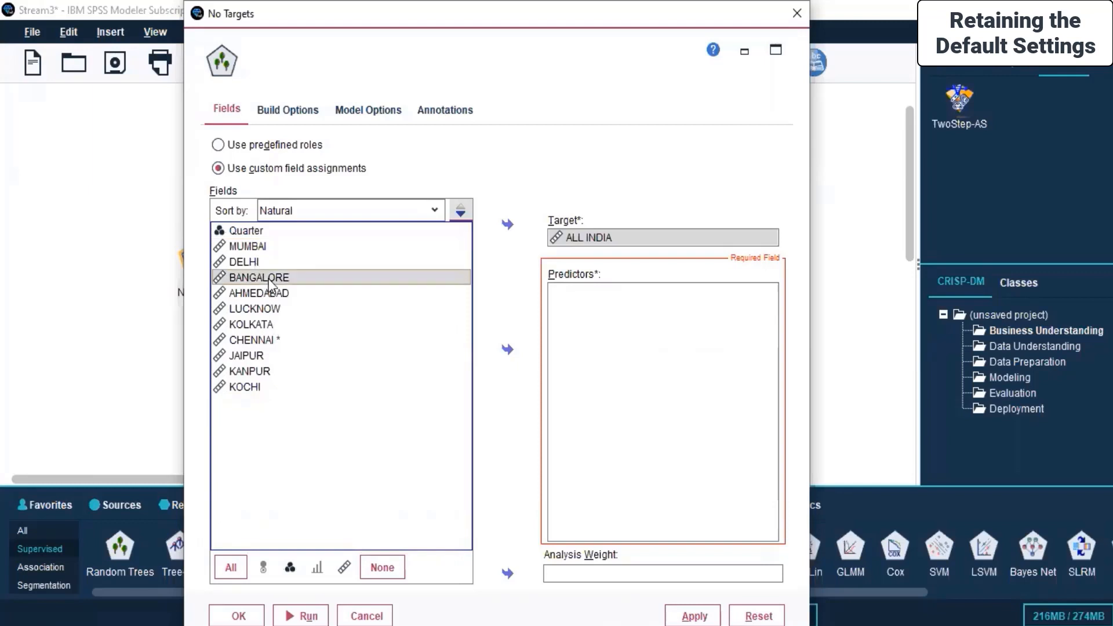
pyautogui.keyDown('ctrl'); pyautogui.click(252, 372); pyautogui.keyUp('ctrl')
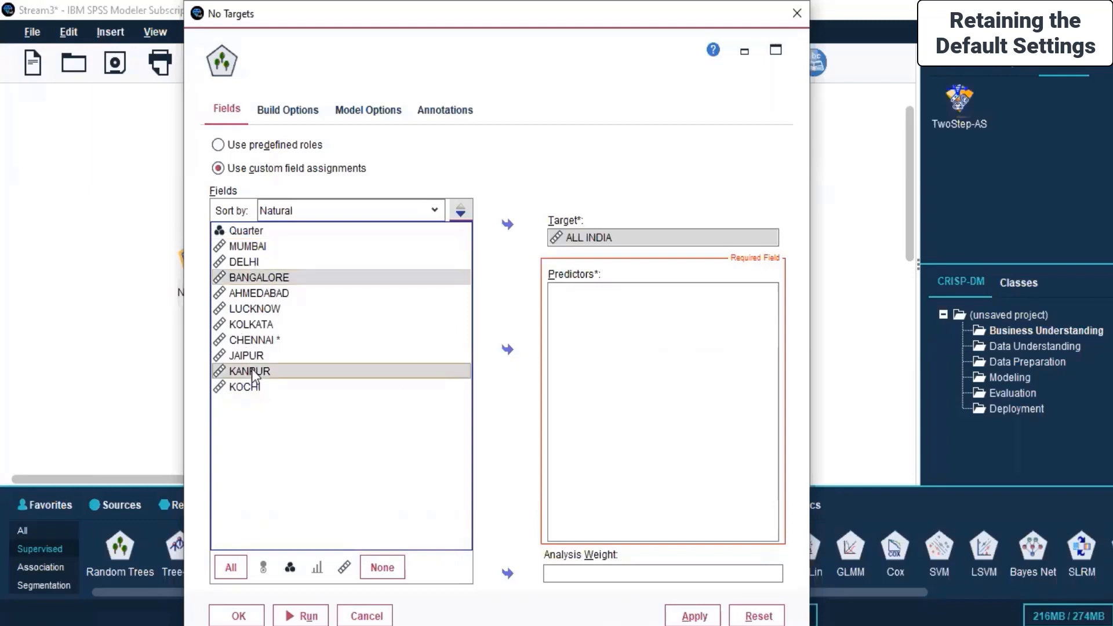
pyautogui.keyDown('ctrl'); pyautogui.click(247, 386); pyautogui.keyUp('ctrl')
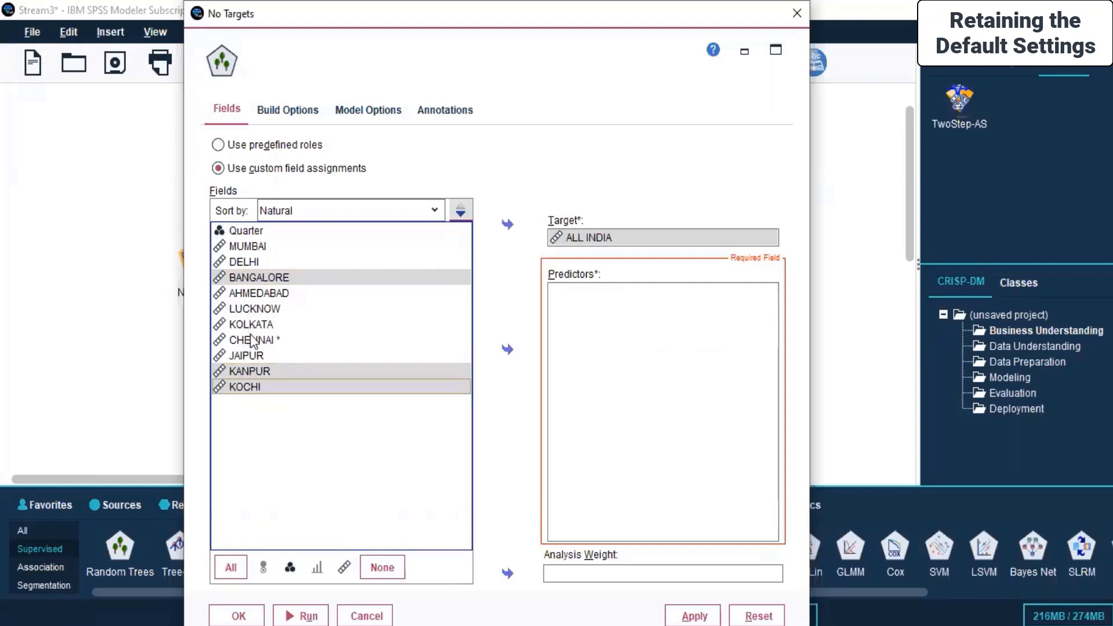
pyautogui.keyDown('ctrl'); pyautogui.click(252, 354); pyautogui.keyUp('ctrl')
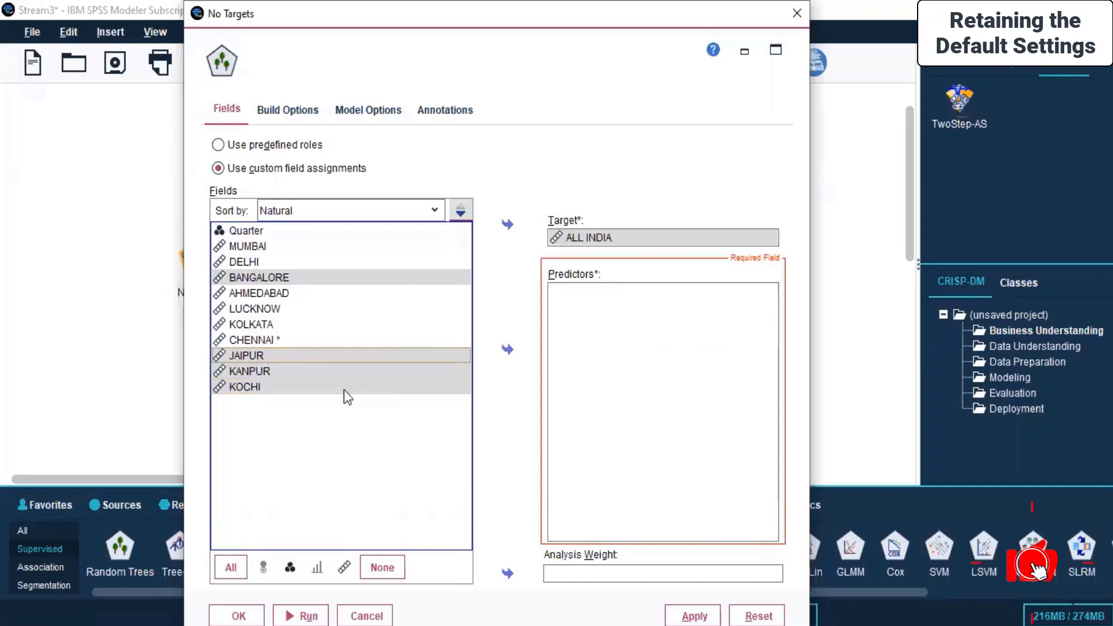
pyautogui.click(507, 351)
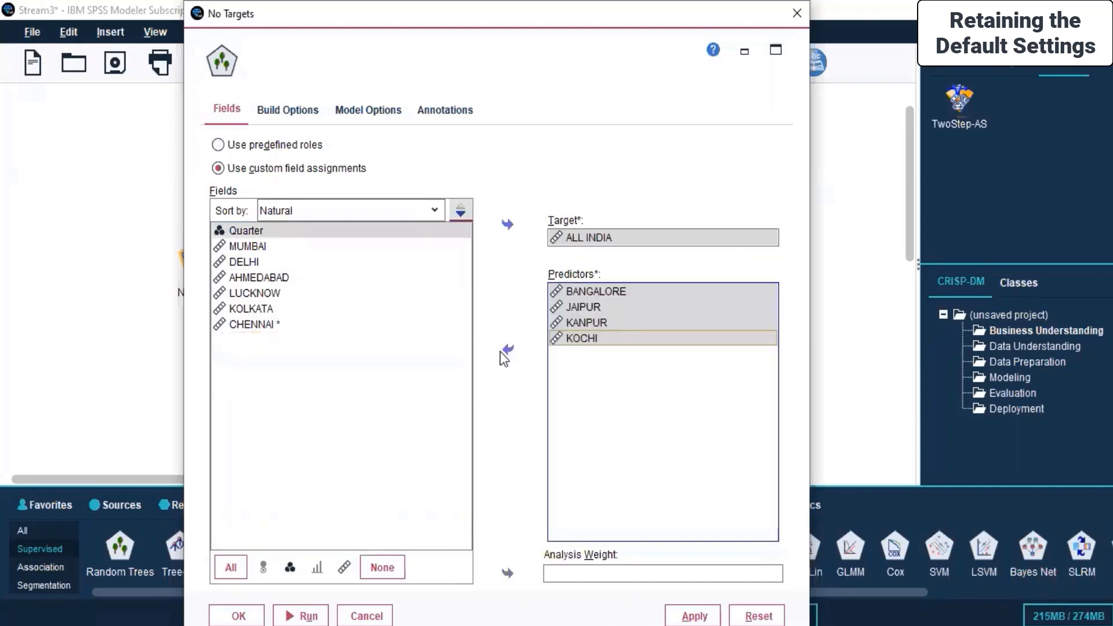
# - Review the Random Trees node's build options, model options and annotations, keep the defaults, and apply the configuration
pyautogui.click(284, 111)
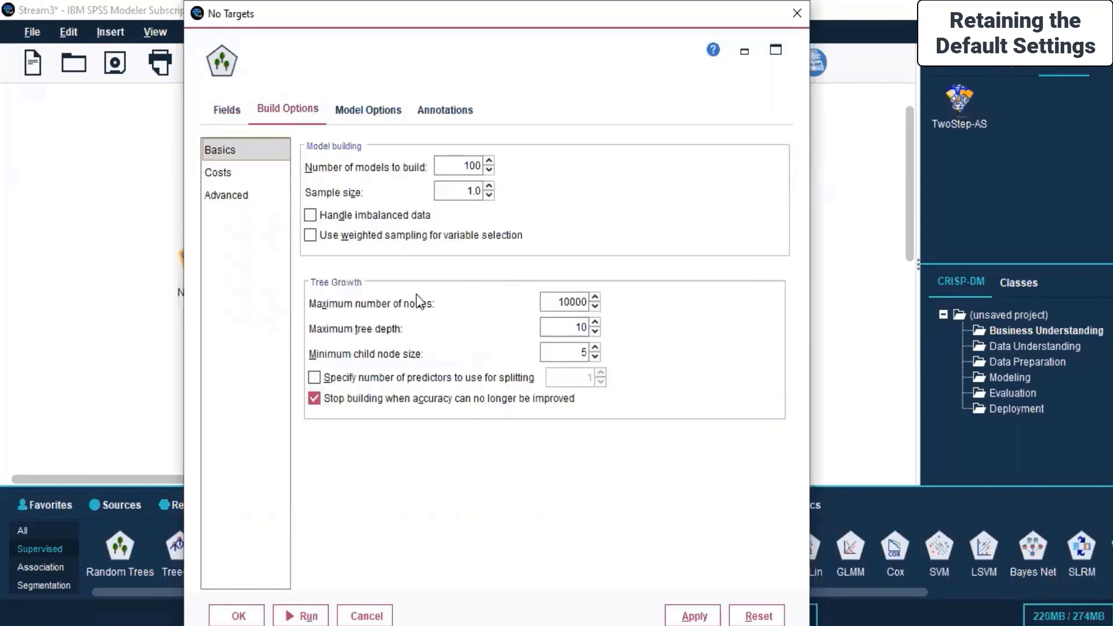
pyautogui.click(362, 114)
pyautogui.click(446, 109)
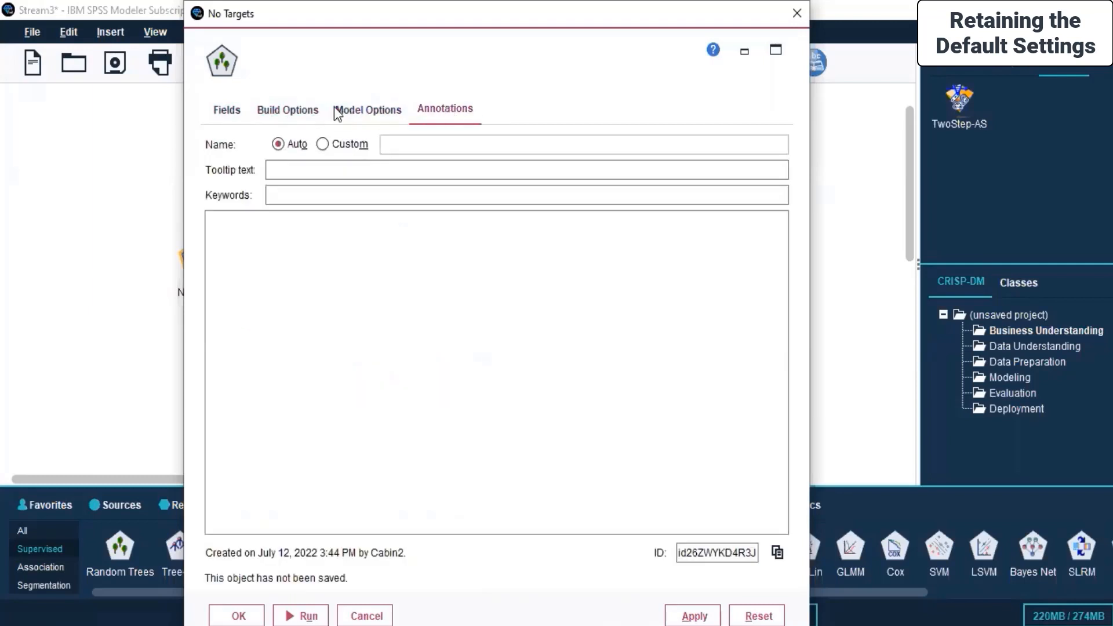
pyautogui.click(364, 109)
pyautogui.click(454, 111)
pyautogui.click(225, 112)
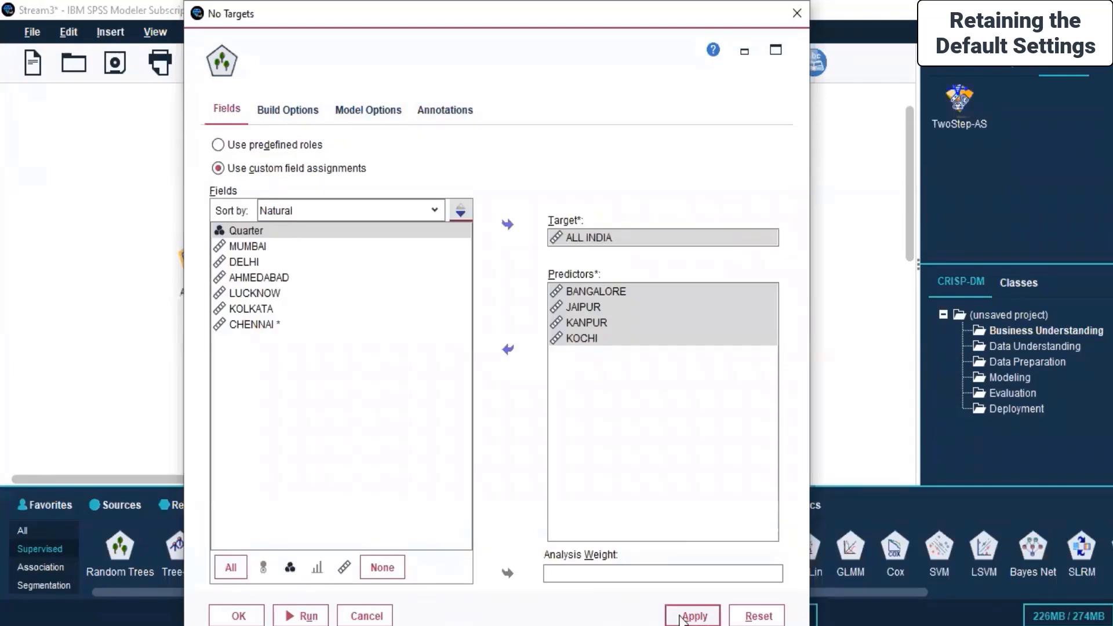
pyautogui.click(236, 616)
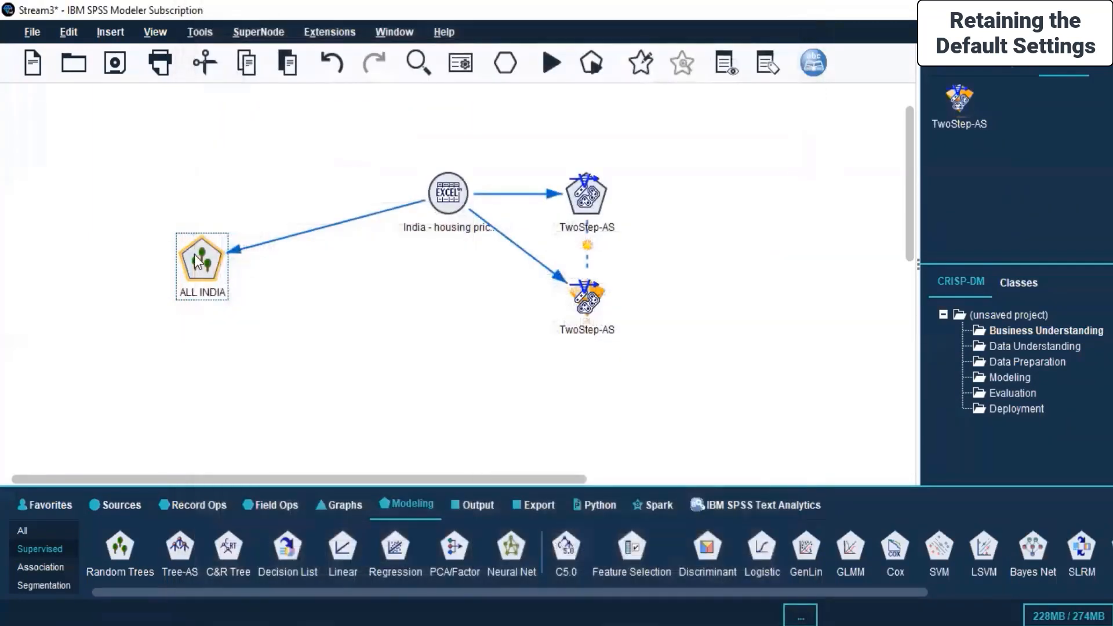
# - Run the ALL INDIA Random Trees node and move the generated model nugget down and to the right of it
pyautogui.click(323, 342)
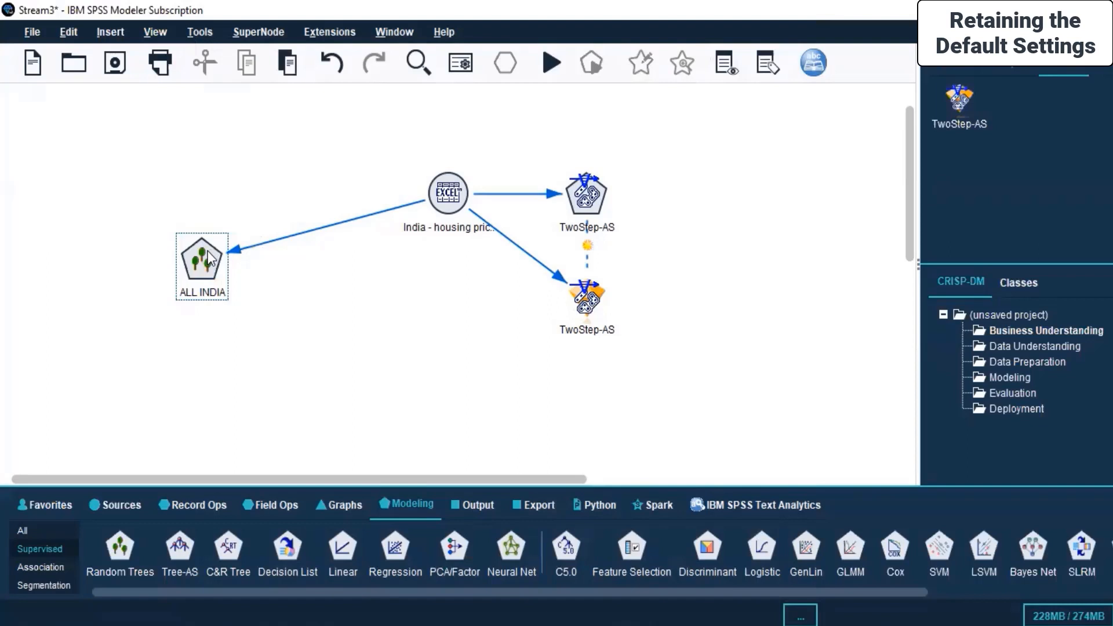
pyautogui.rightClick(207, 252)
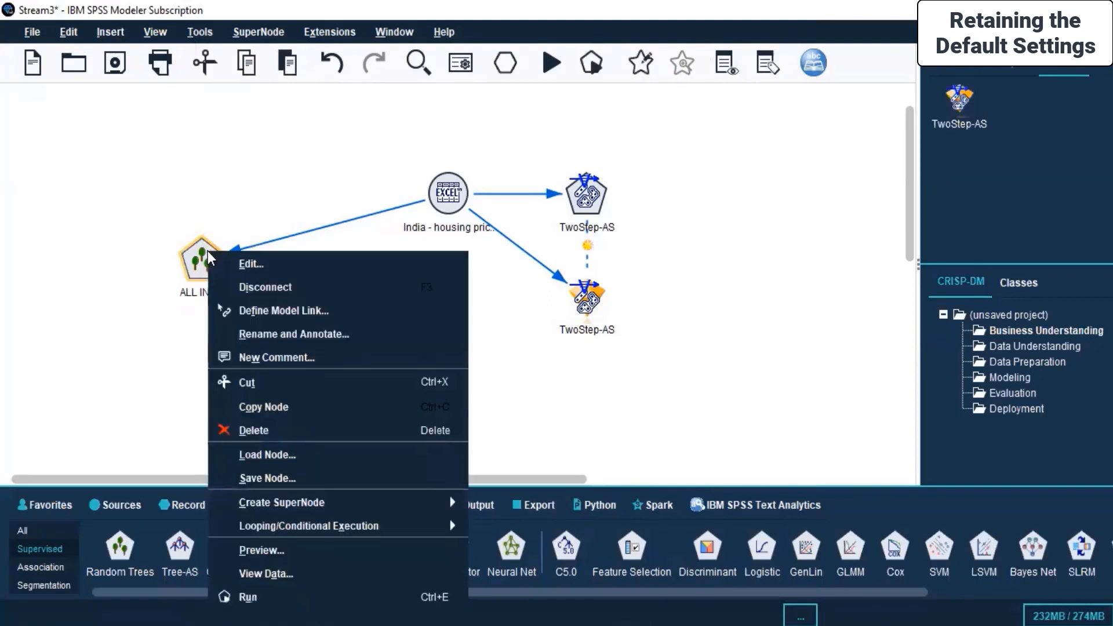
pyautogui.click(336, 599)
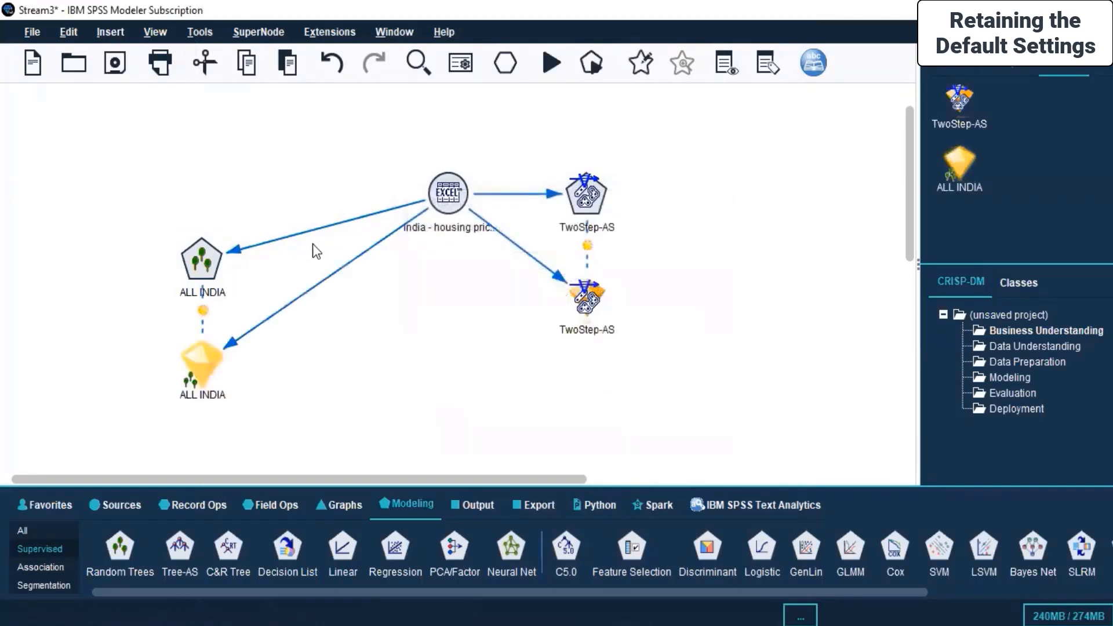
pyautogui.moveTo(203, 353); pyautogui.dragTo(271, 391)
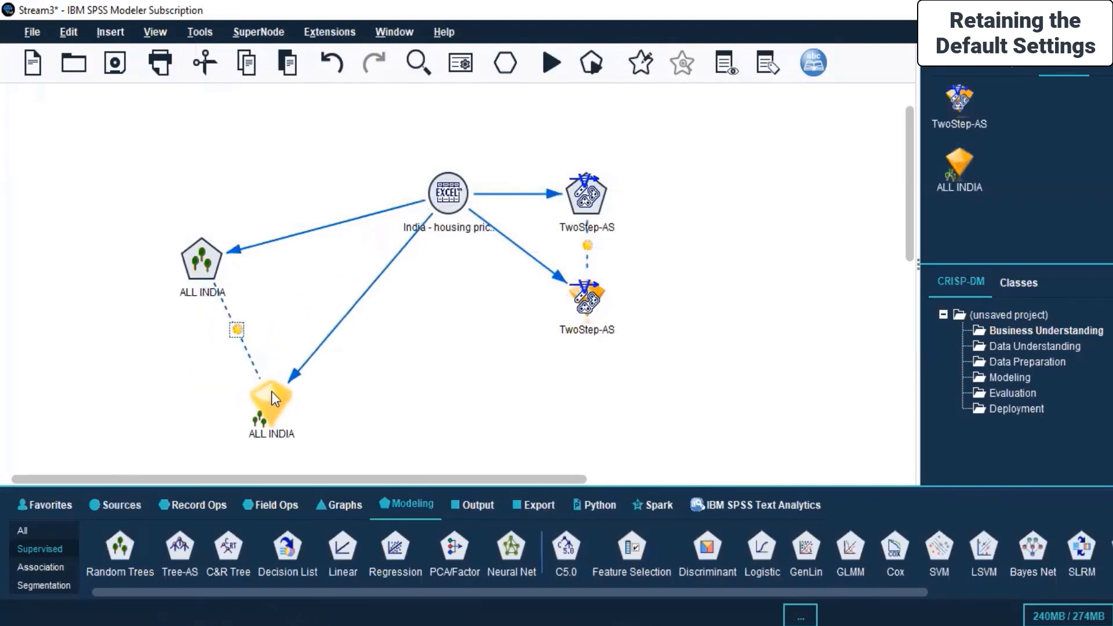
# - Open the ALL INDIA model nugget and examine its output, scoring settings, summary and annotations
pyautogui.rightClick(272, 391)
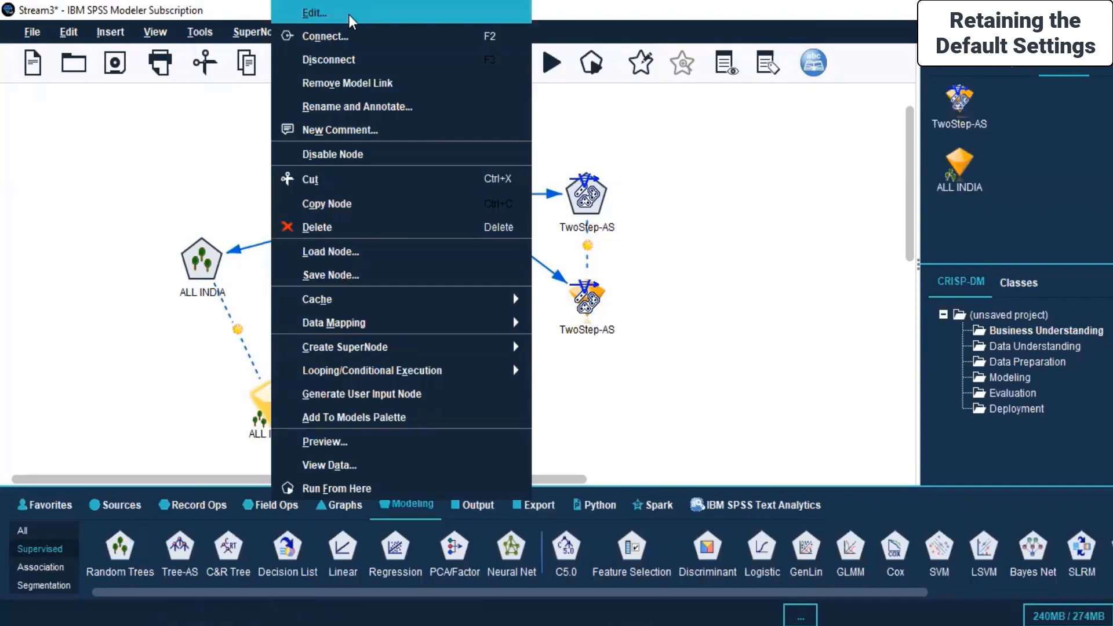
pyautogui.click(351, 21)
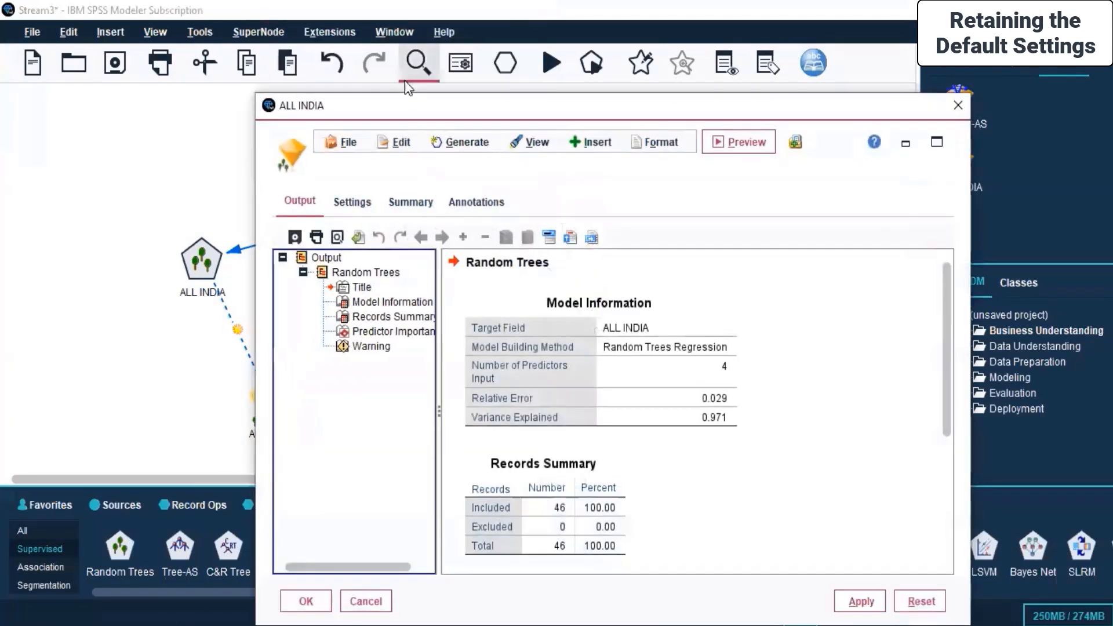
pyautogui.moveTo(405, 104); pyautogui.dragTo(344, 68)
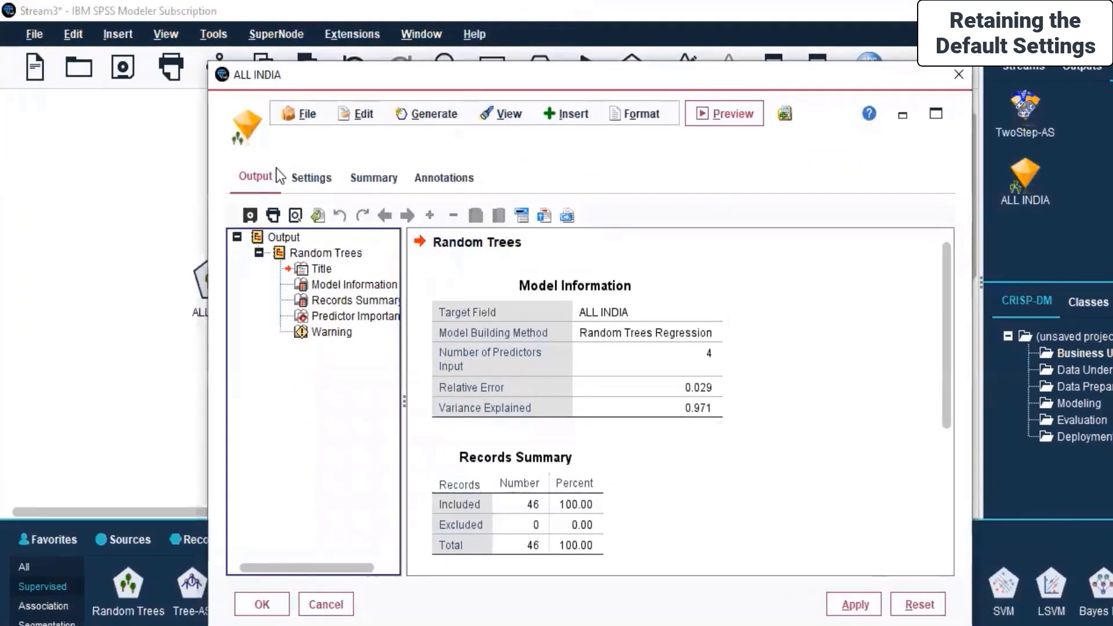
pyautogui.click(295, 181)
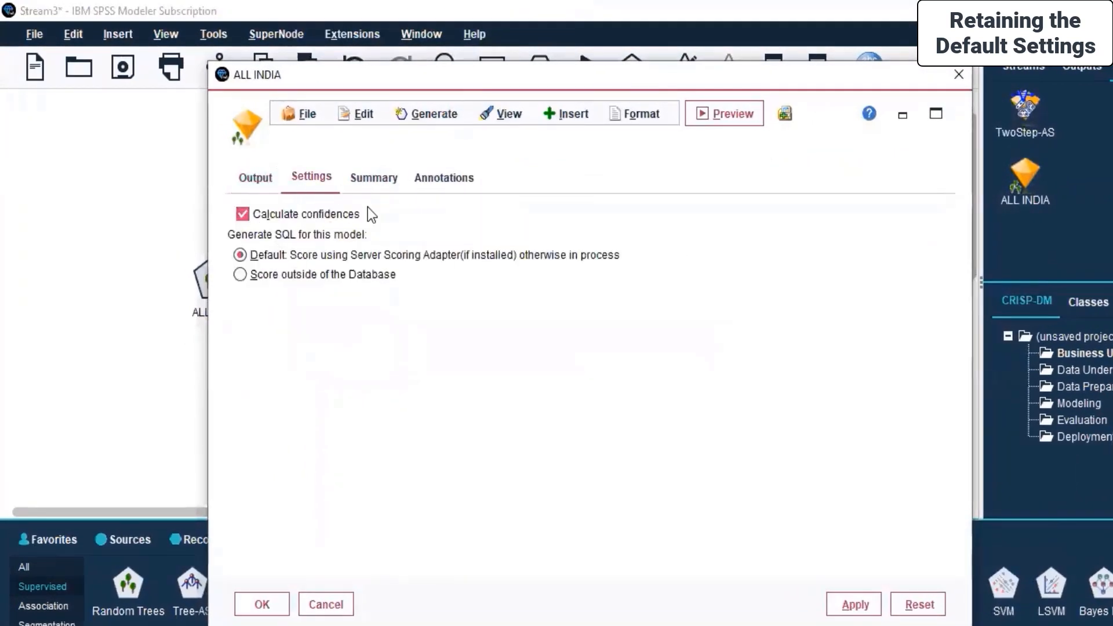
pyautogui.click(374, 177)
pyautogui.click(439, 178)
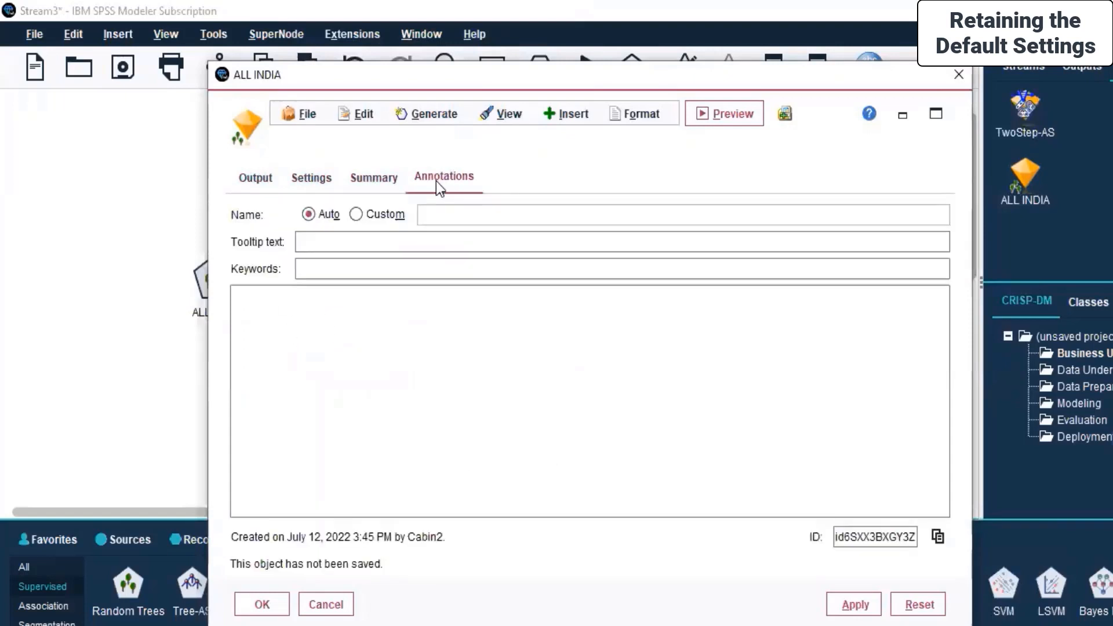
pyautogui.click(251, 182)
pyautogui.click(290, 115)
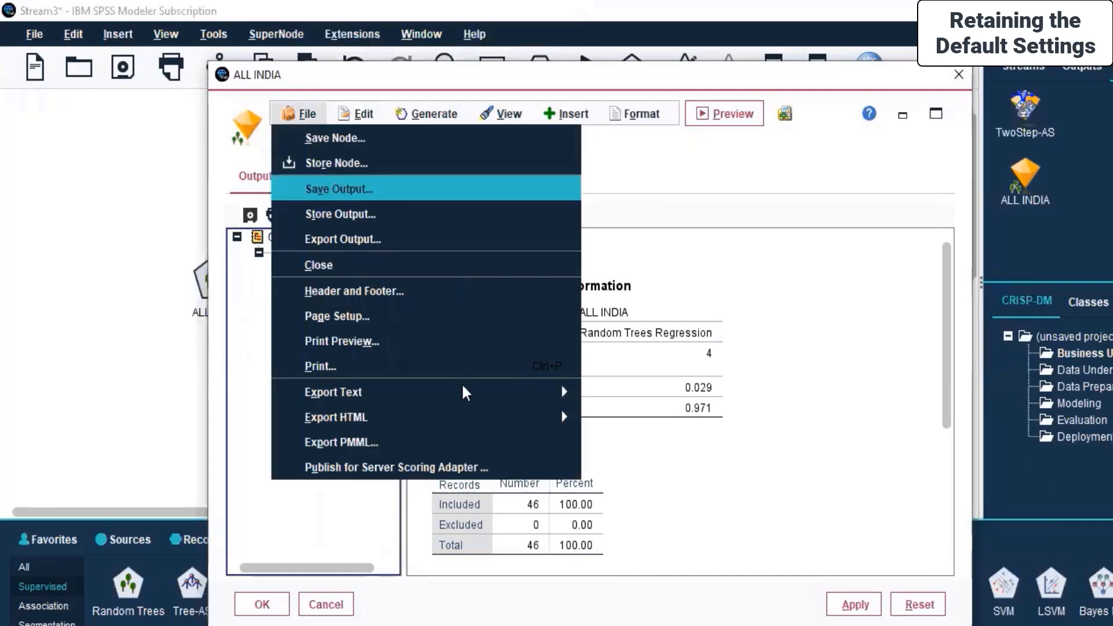
pyautogui.moveTo(466, 417)
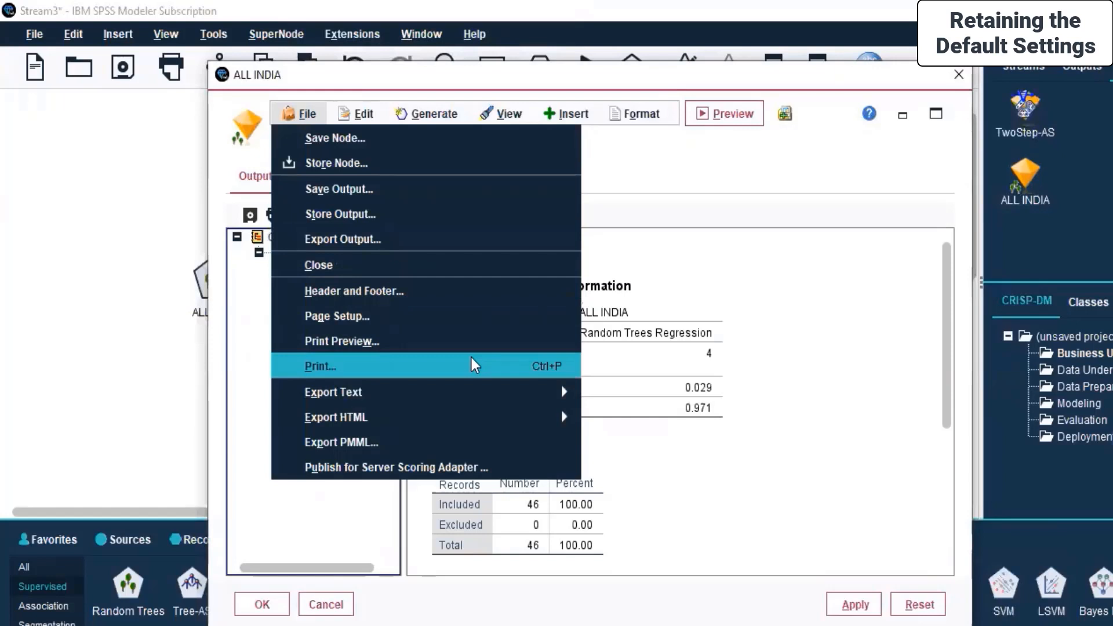
pyautogui.moveTo(472, 389)
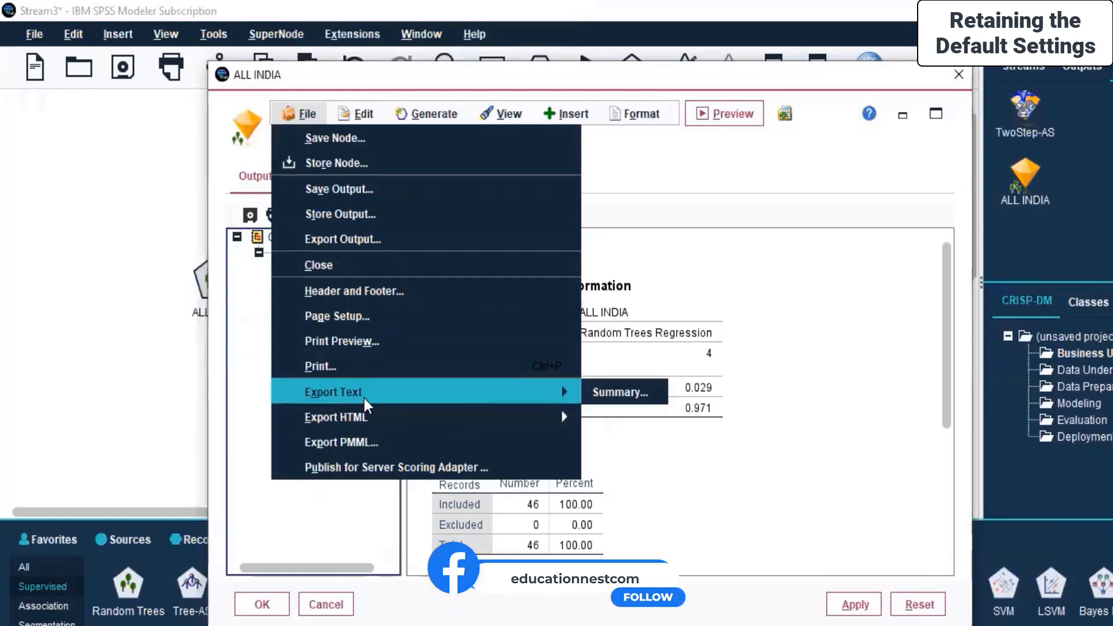
pyautogui.moveTo(371, 416)
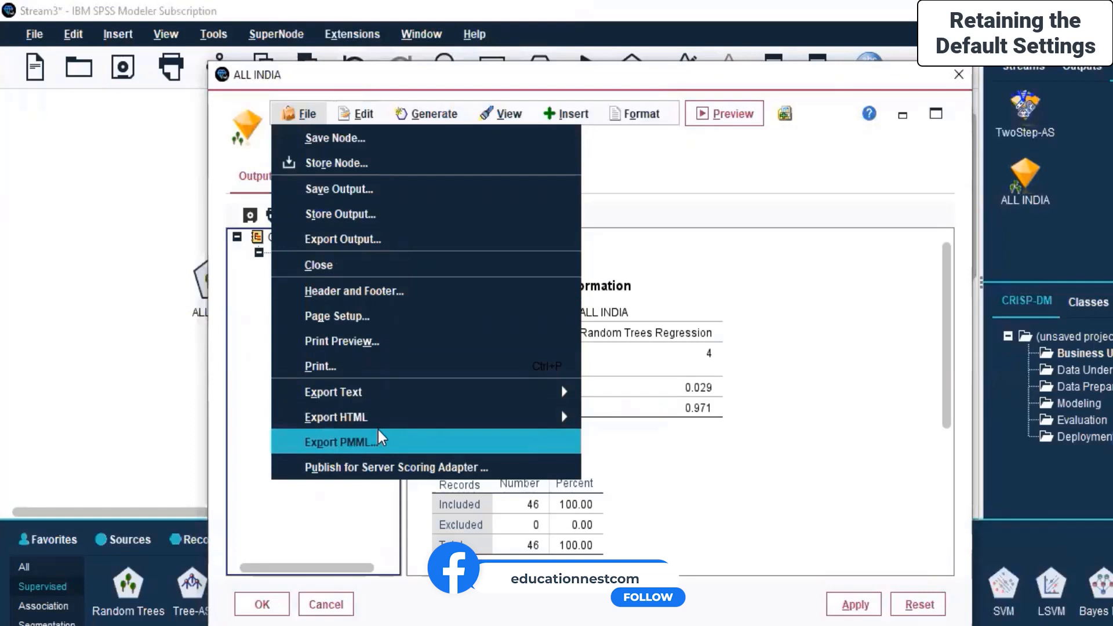
# - Open the Random Trees title's content for editing, look over the maximized text window's commands, and close it without changes
pyautogui.moveTo(364, 113)
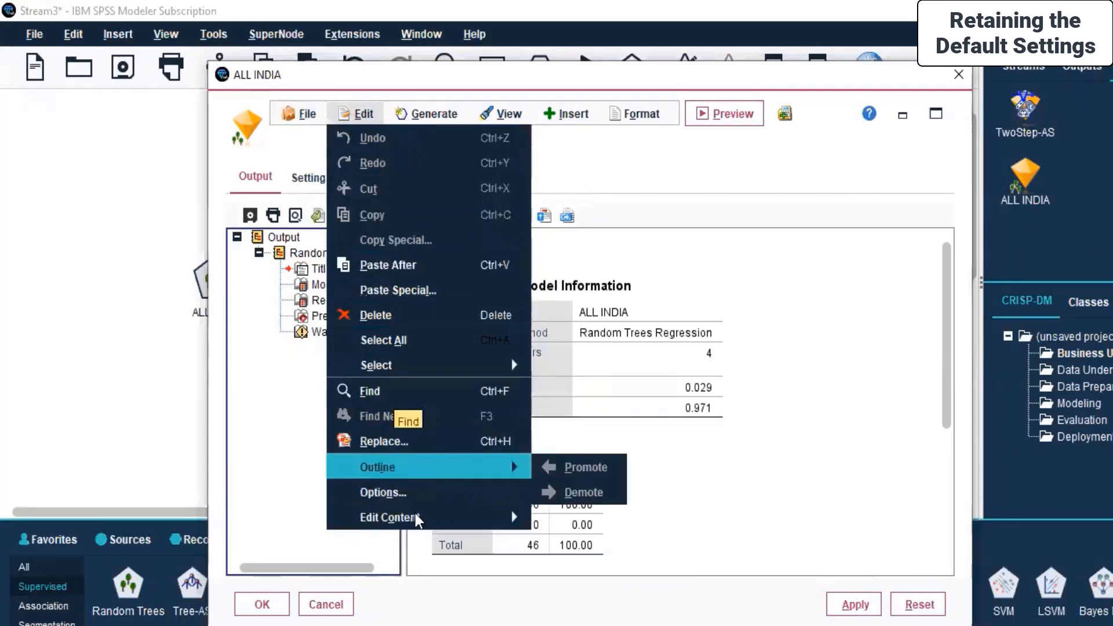
pyautogui.moveTo(415, 517)
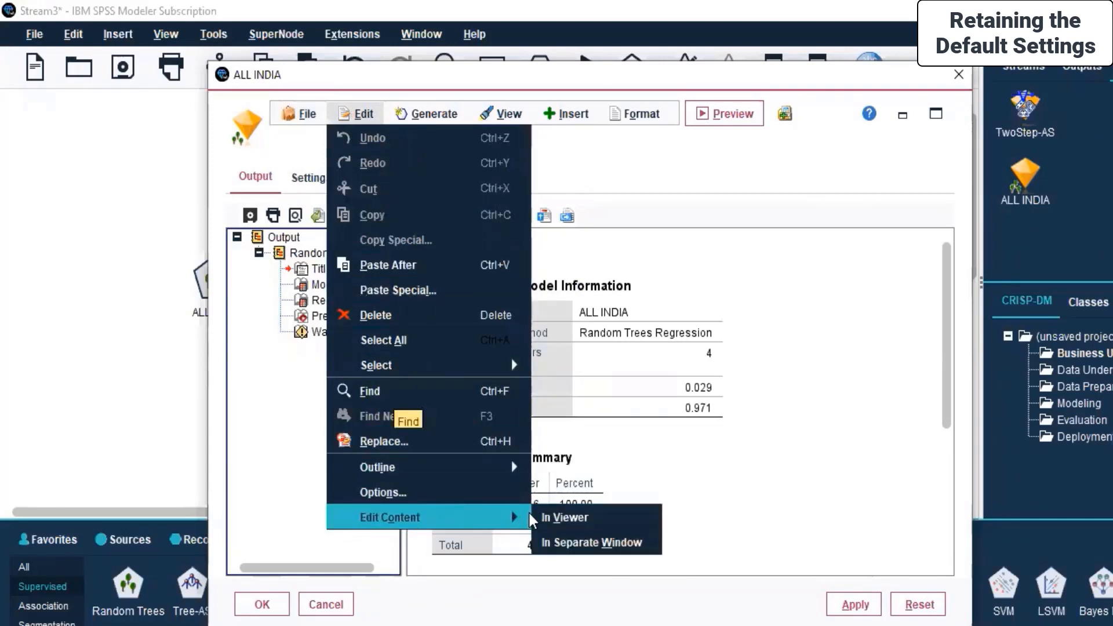
pyautogui.click(611, 516)
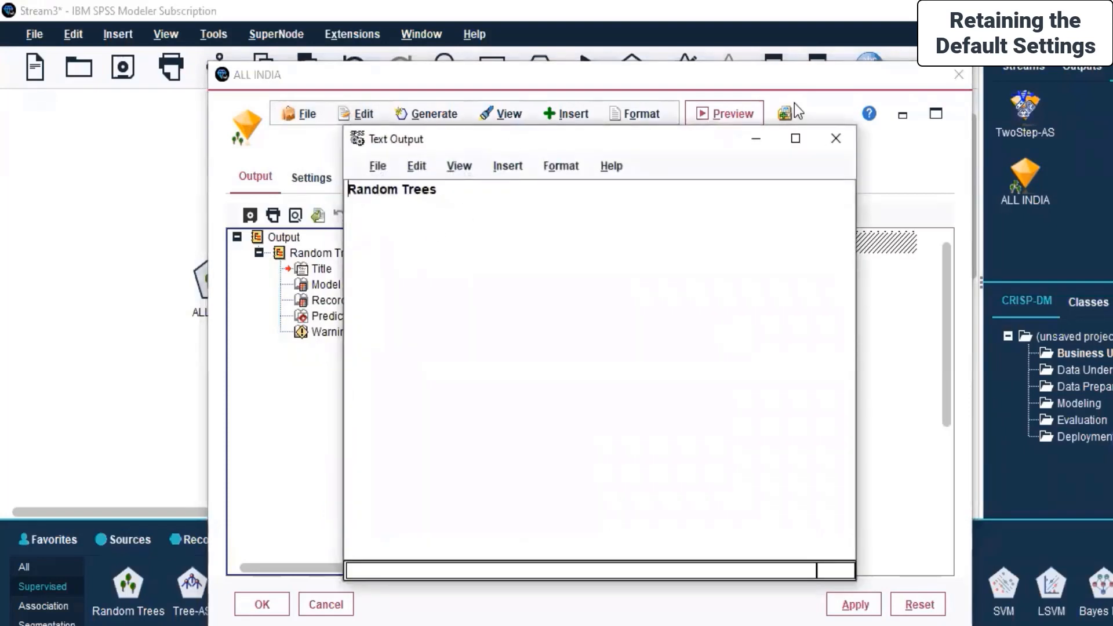
pyautogui.click(794, 138)
pyautogui.click(33, 35)
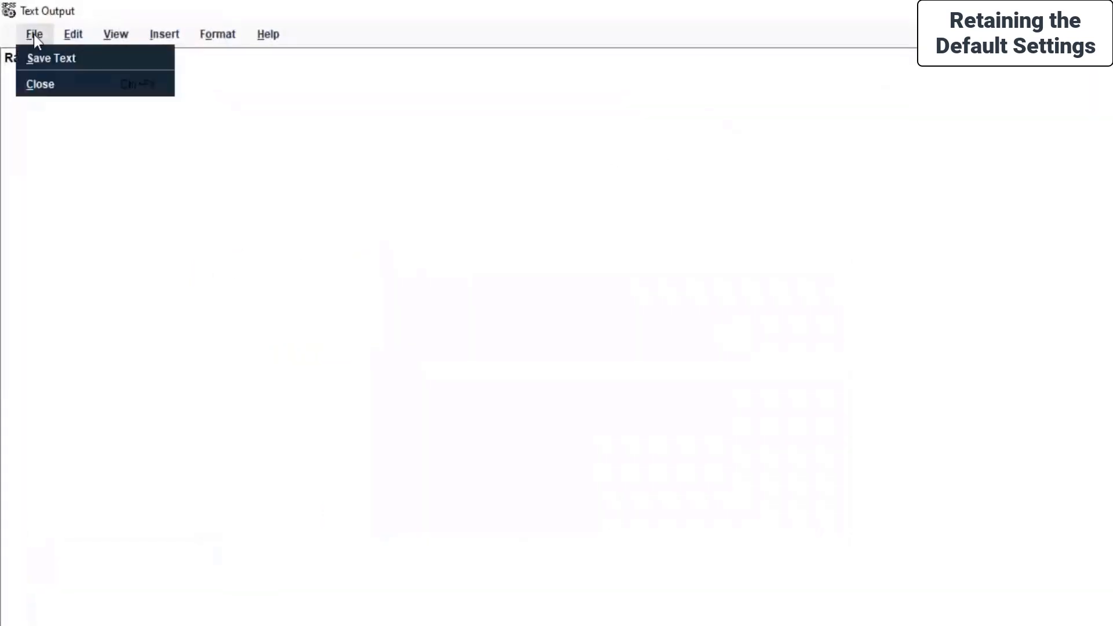
pyautogui.moveTo(165, 35)
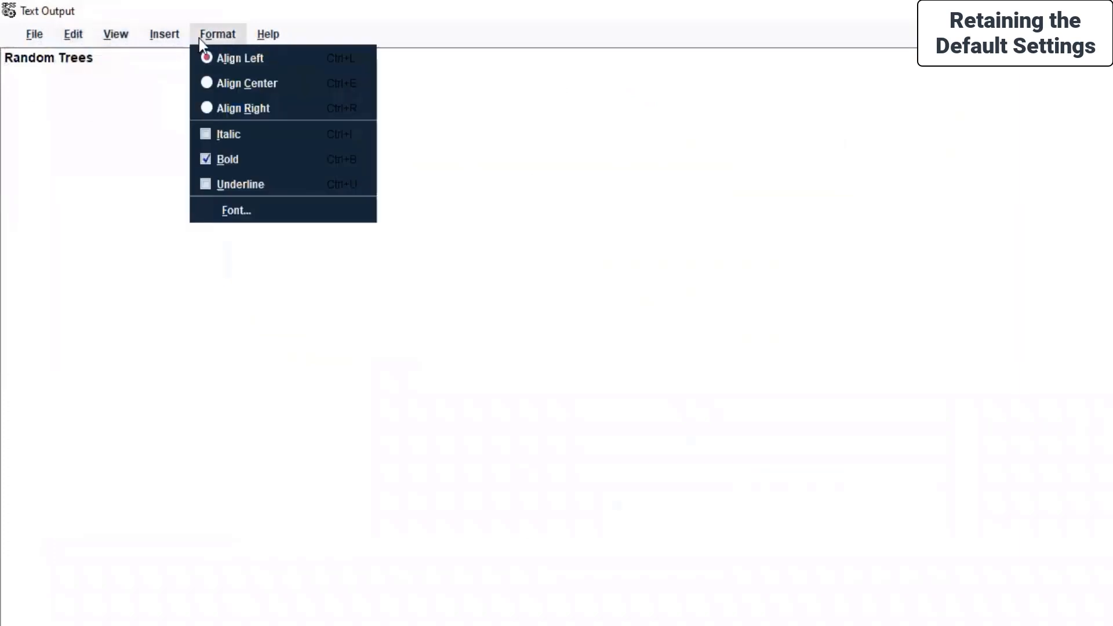
pyautogui.moveTo(268, 35)
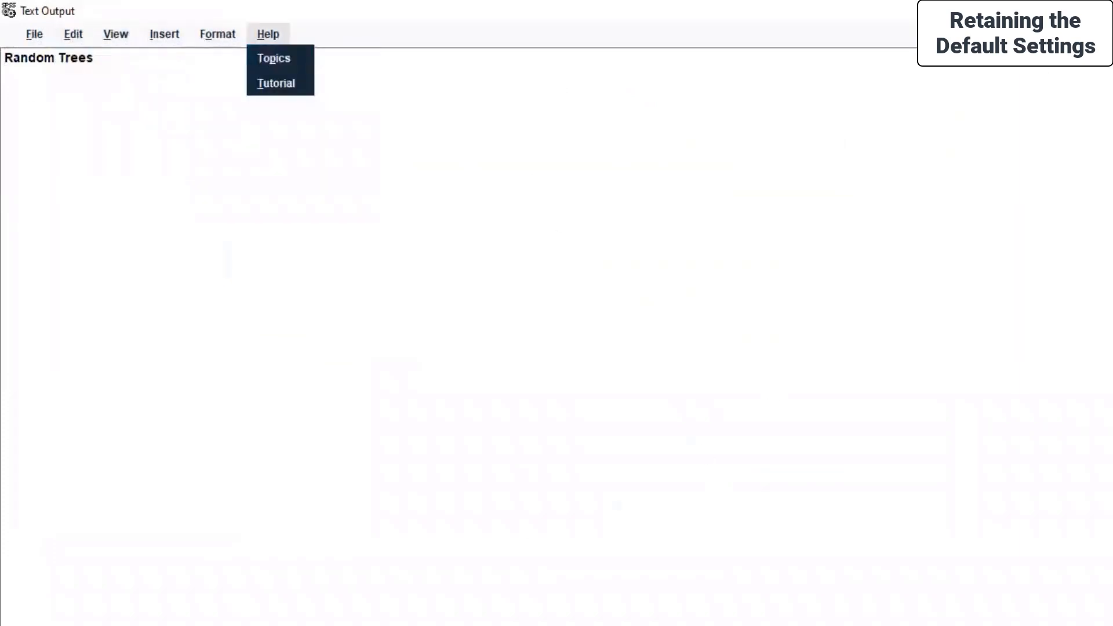
pyautogui.press('Escape')
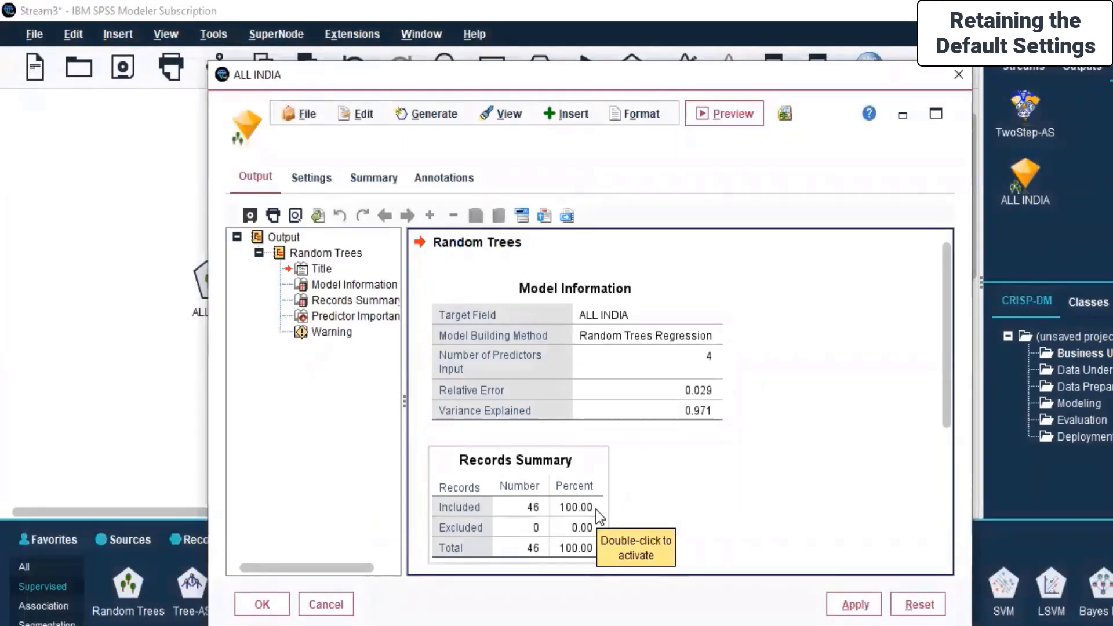
# - Check the ALL INDIA model's scoring settings and preview its records, closing the preview when done
pyautogui.click(326, 178)
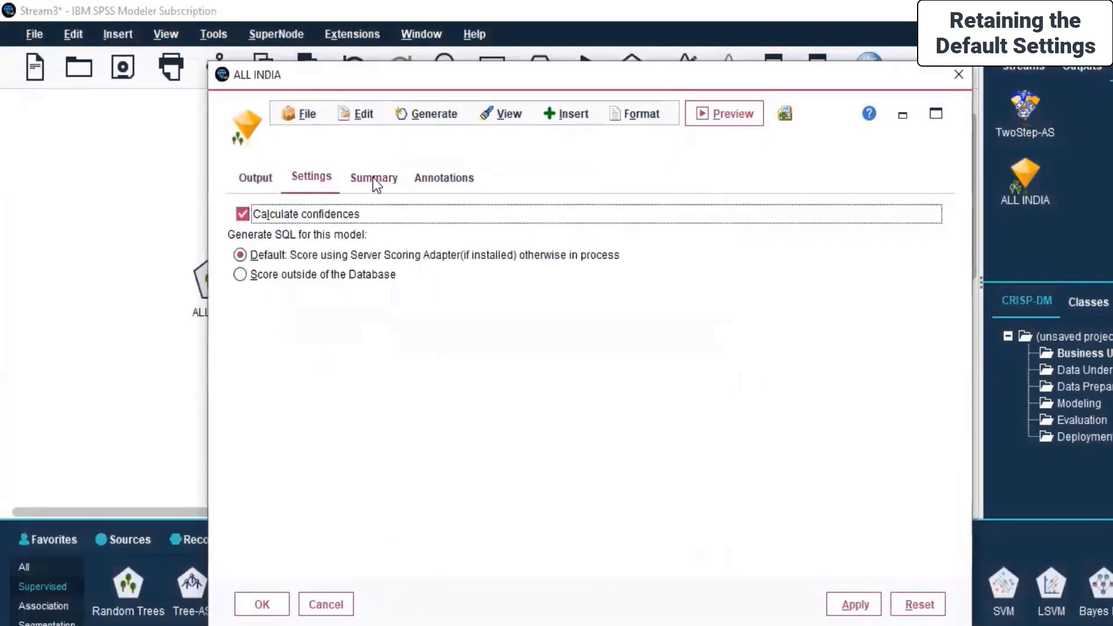
pyautogui.click(423, 113)
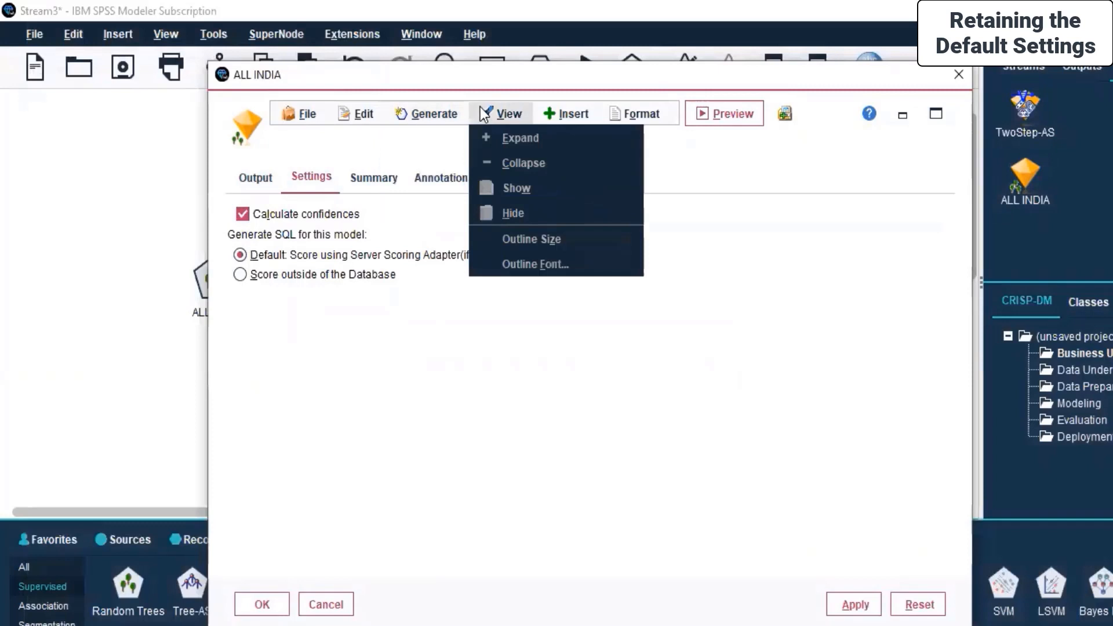
pyautogui.moveTo(571, 115)
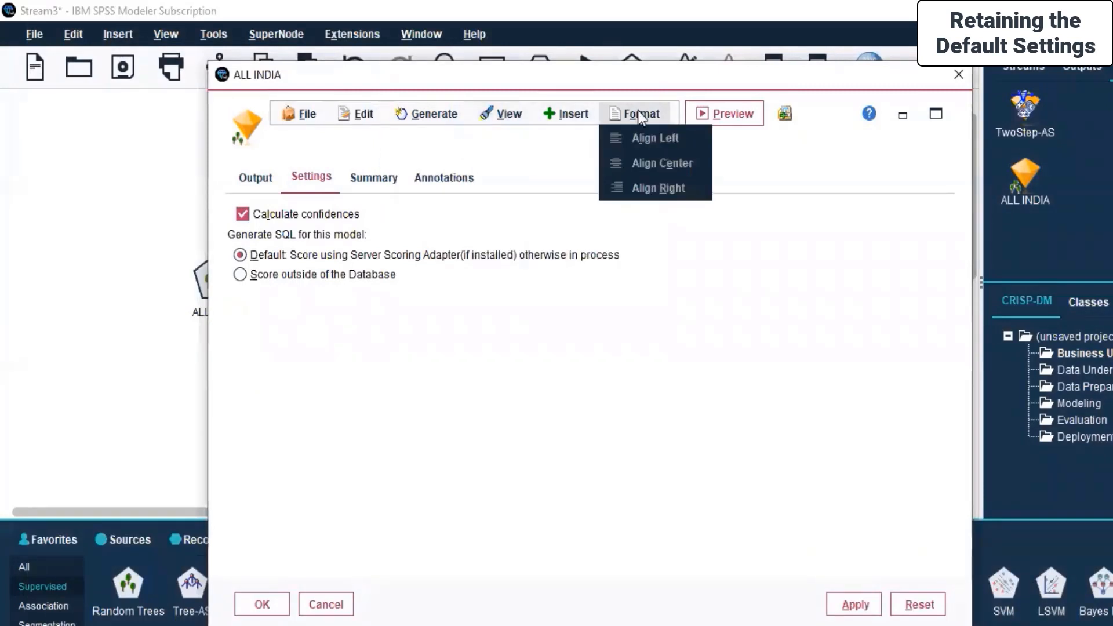
pyautogui.click(722, 118)
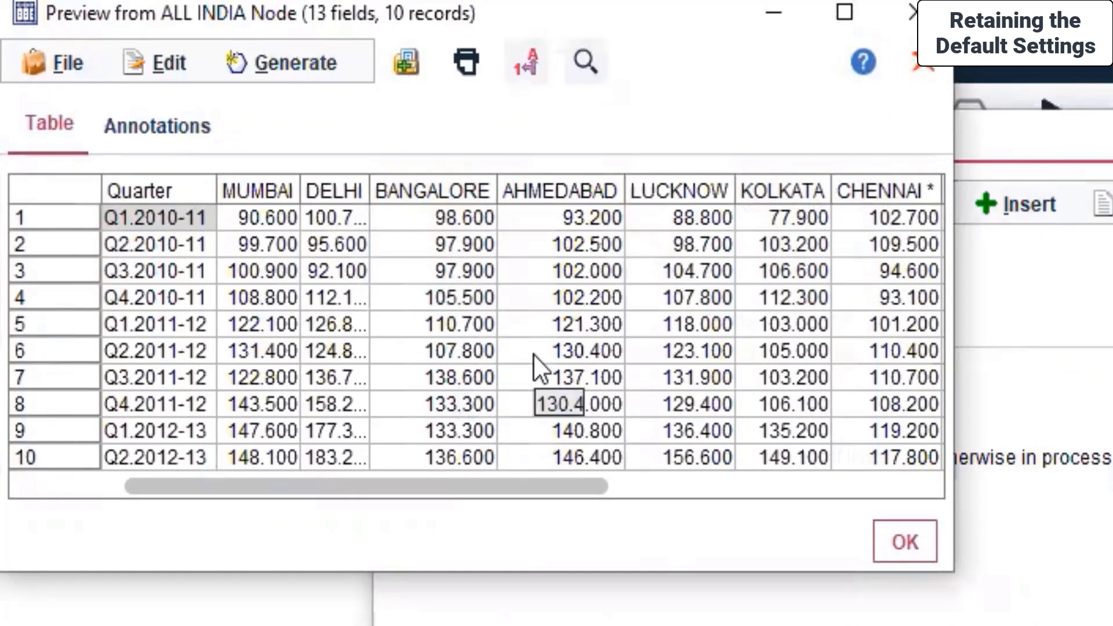
pyautogui.click(896, 539)
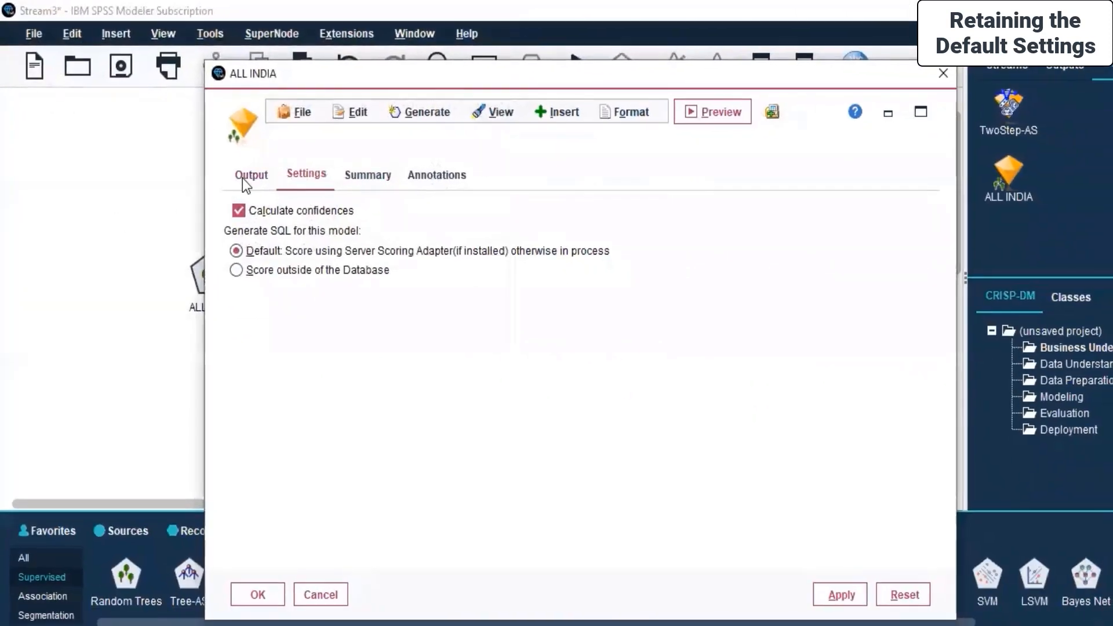
# - Return to the ALL INDIA model's output and export the model summary as text file ALL INDIA in the Day 7 folder
pyautogui.click(250, 185)
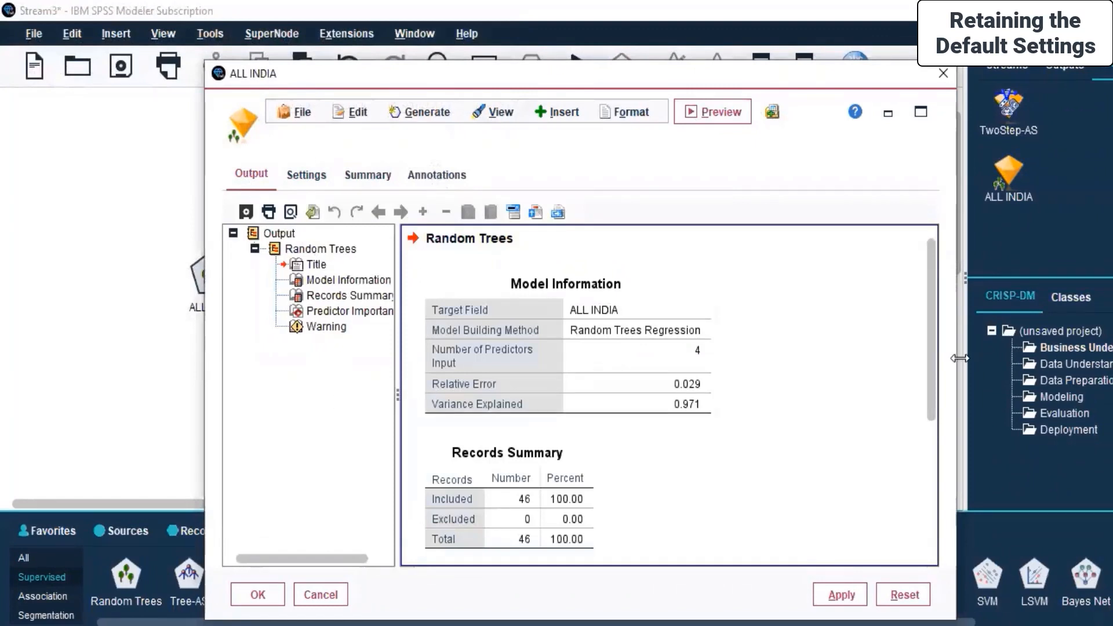
pyautogui.moveTo(927, 333)
pyautogui.mouseDown()
pyautogui.moveTo(927, 534)
pyautogui.moveTo(921, 345)
pyautogui.mouseUp()
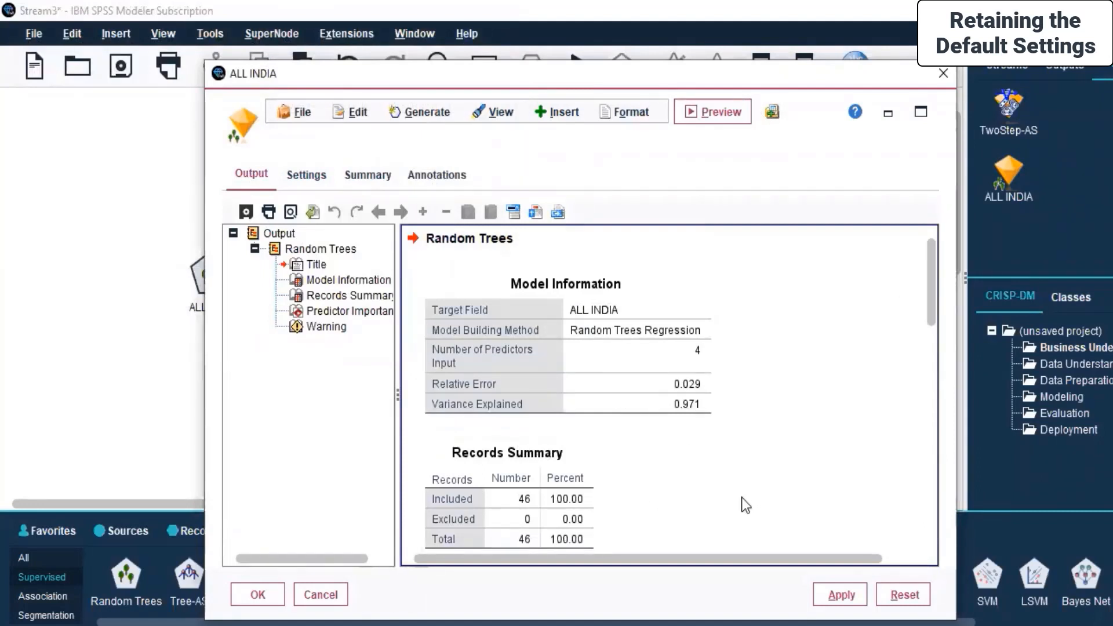
pyautogui.click(294, 112)
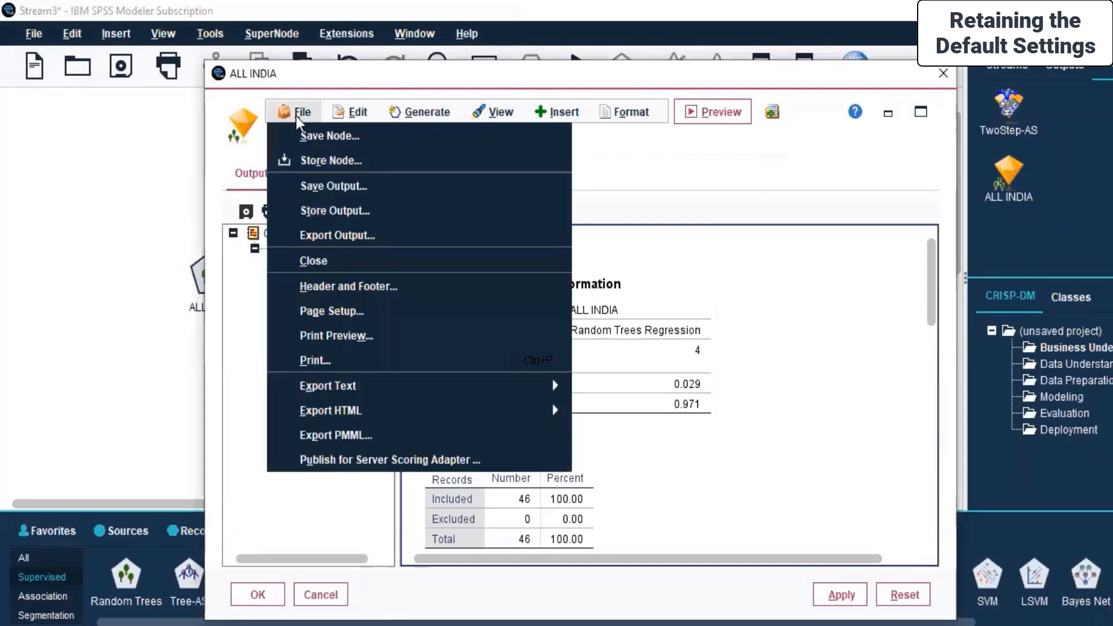
pyautogui.moveTo(556, 388)
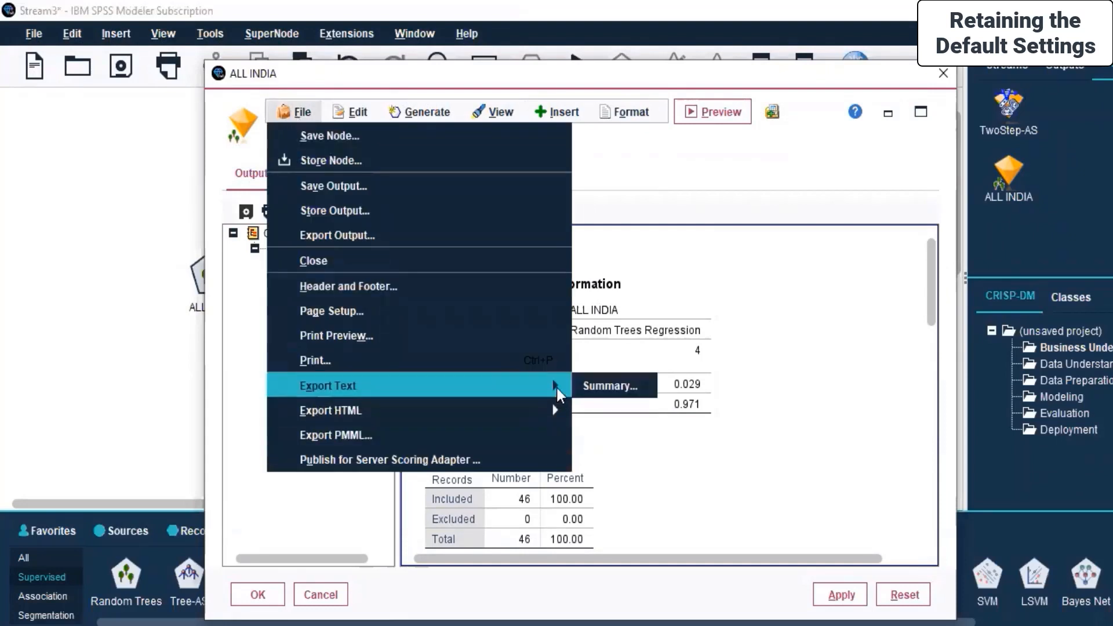
pyautogui.click(610, 386)
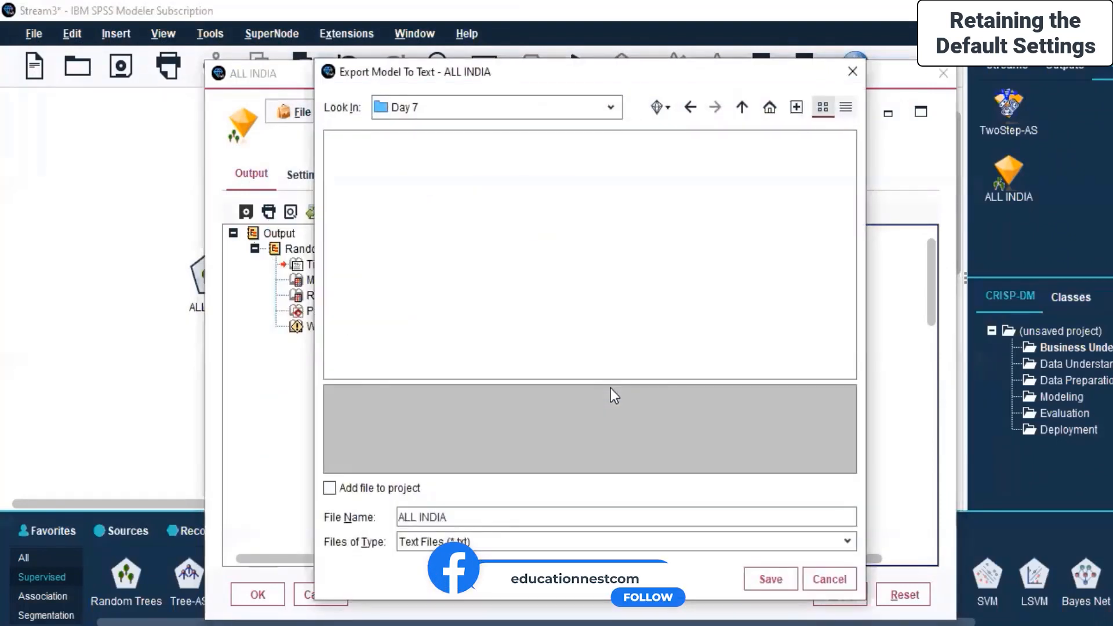
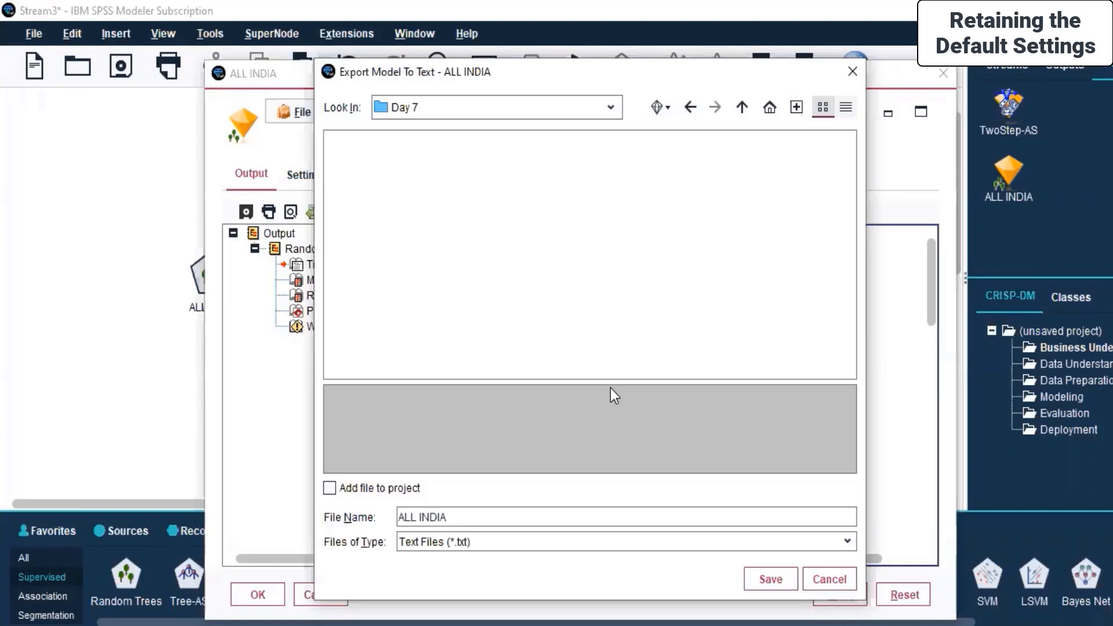
pyautogui.click(772, 578)
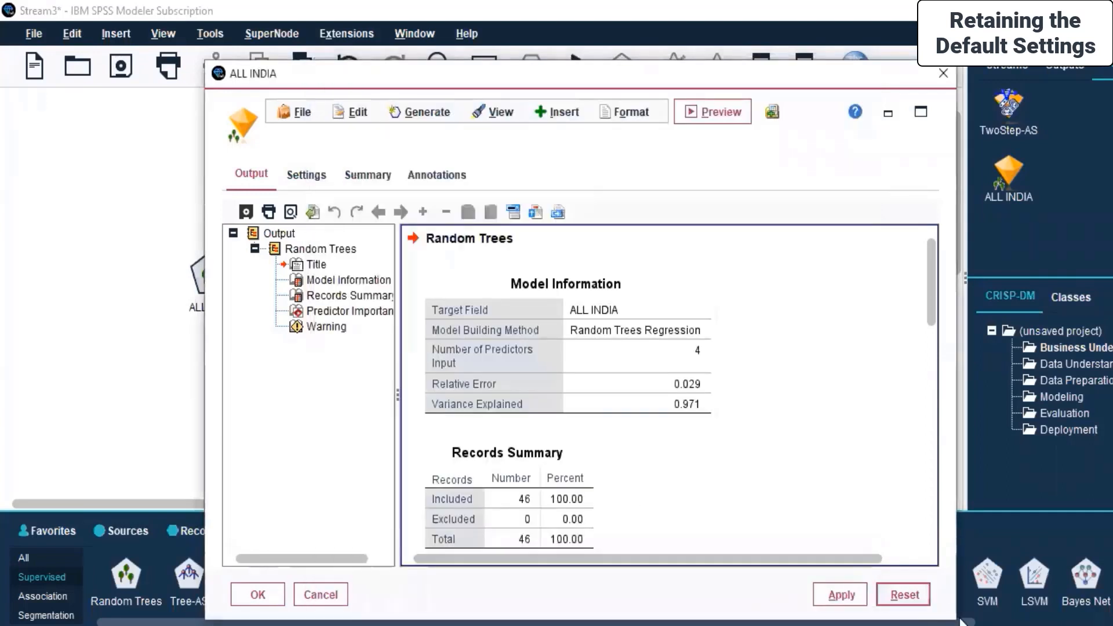
# - Look over the remaining save and export commands for the ALL INDIA model and close its window
pyautogui.click(301, 113)
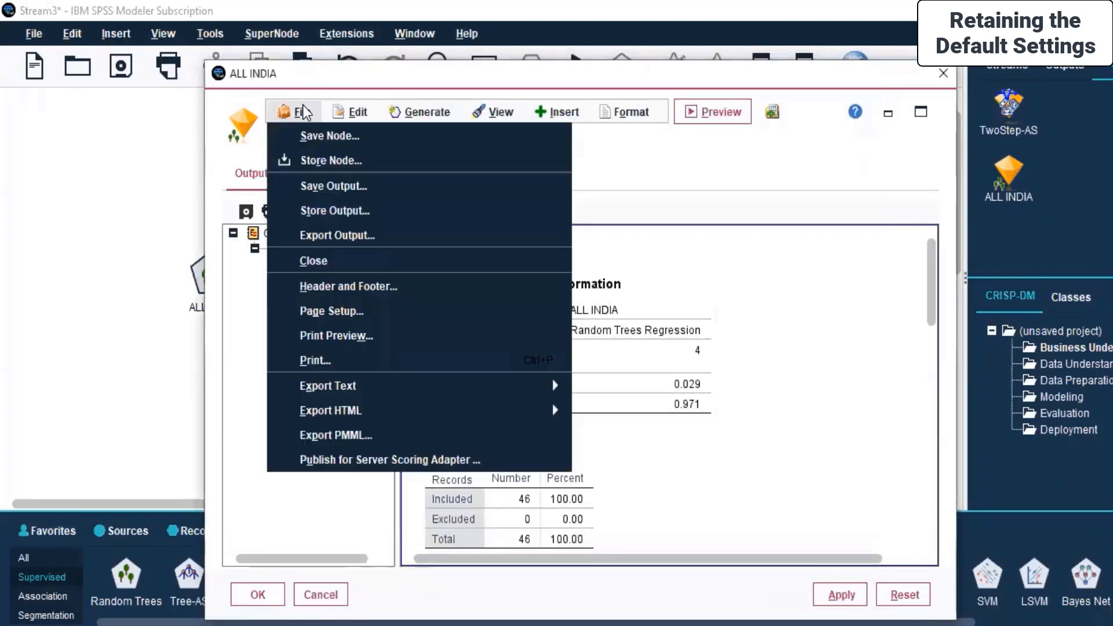
pyautogui.moveTo(374, 406)
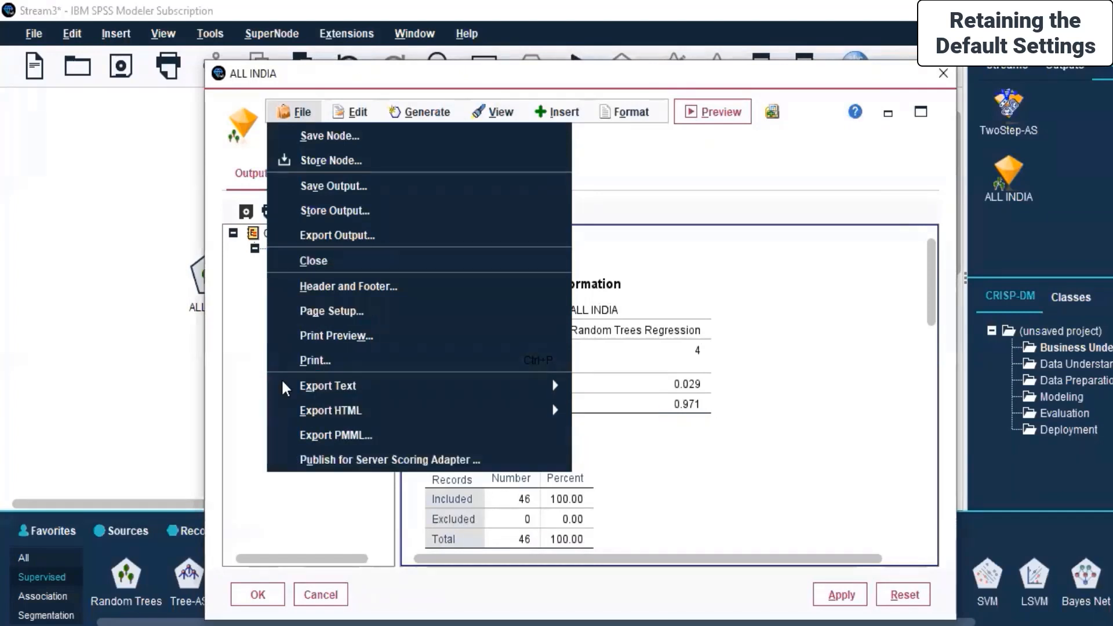
pyautogui.click(237, 340)
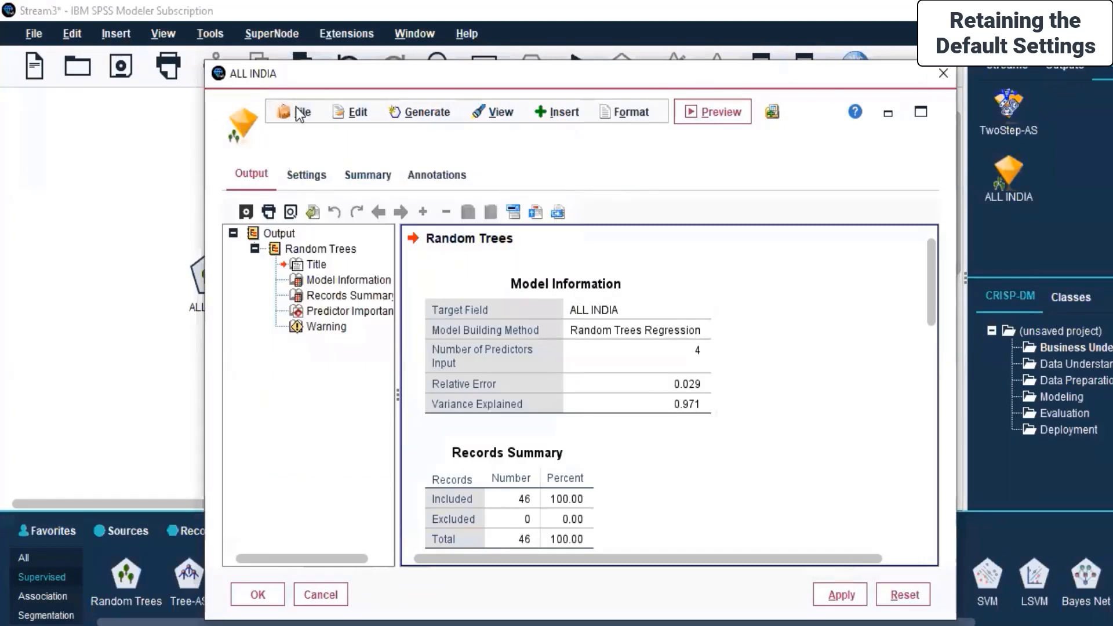
pyautogui.click(946, 75)
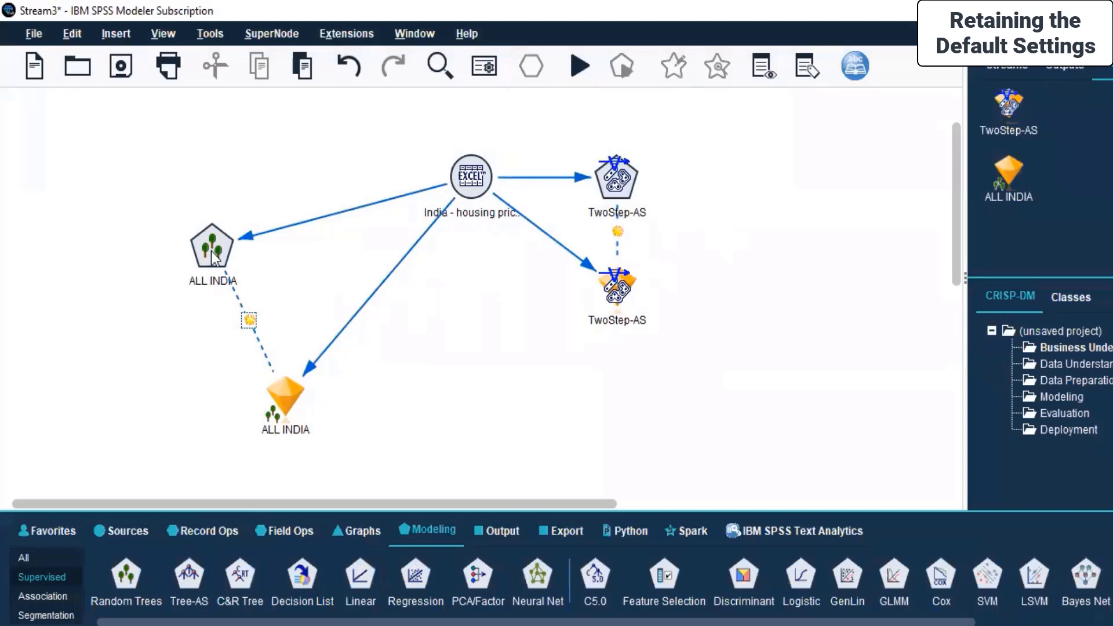
pyautogui.rightClick(285, 386)
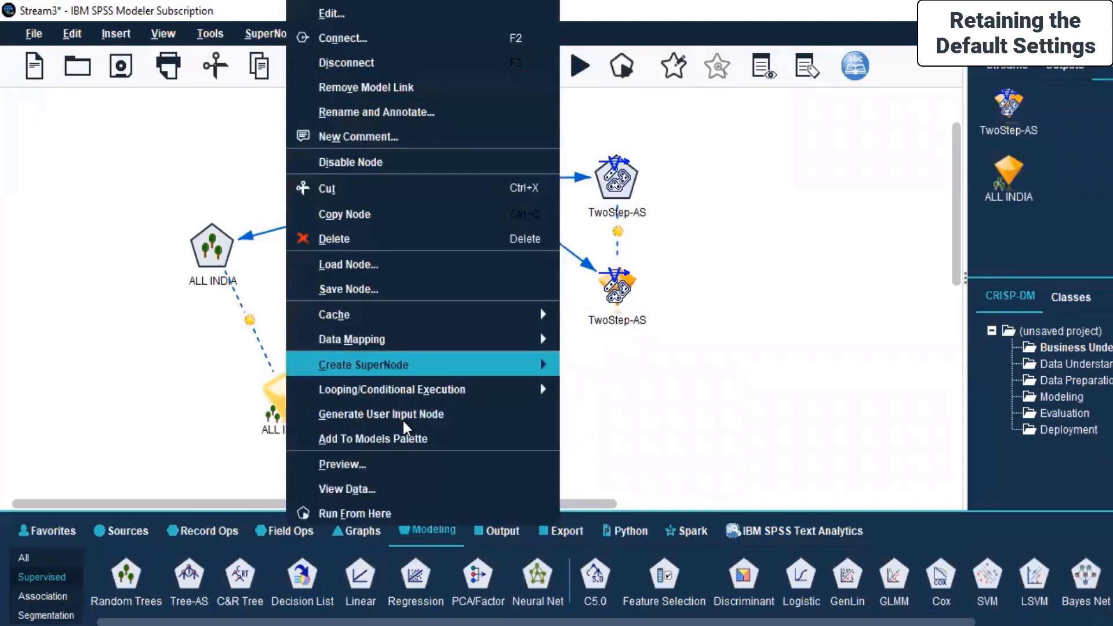
pyautogui.moveTo(407, 362)
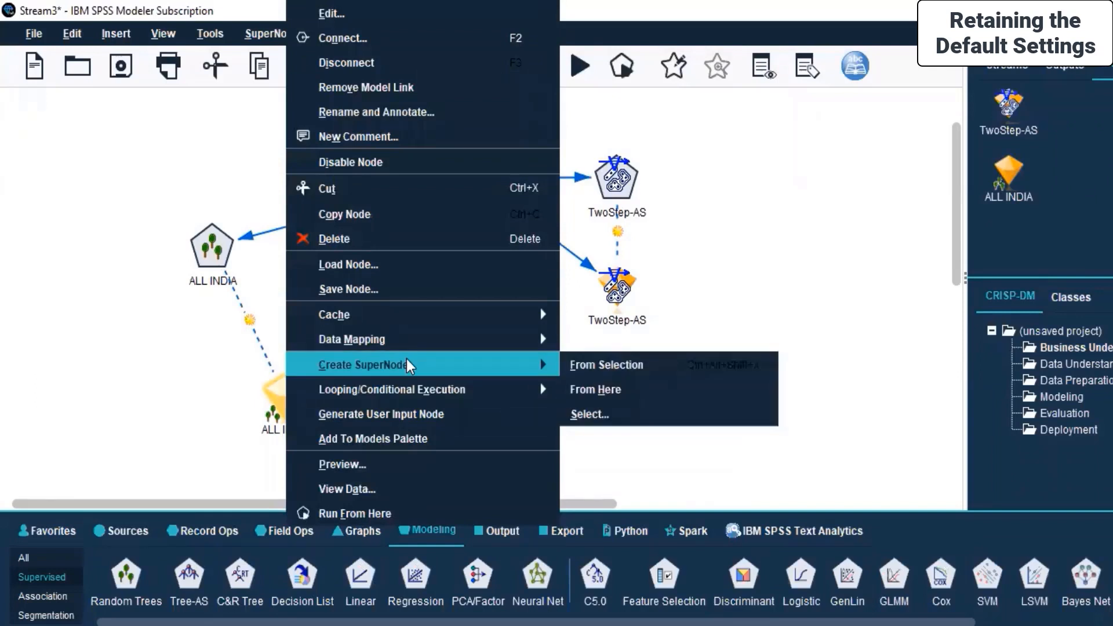
pyautogui.moveTo(425, 331)
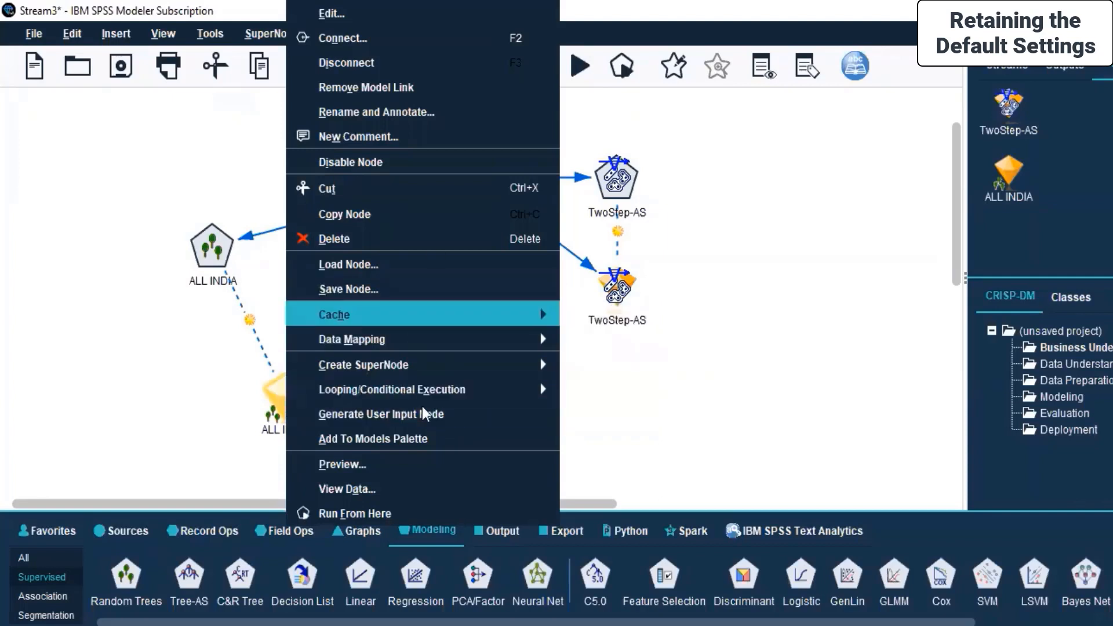
pyautogui.click(805, 198)
# - Save the stream as Housing price index in the Day 7 folder
pyautogui.click(129, 67)
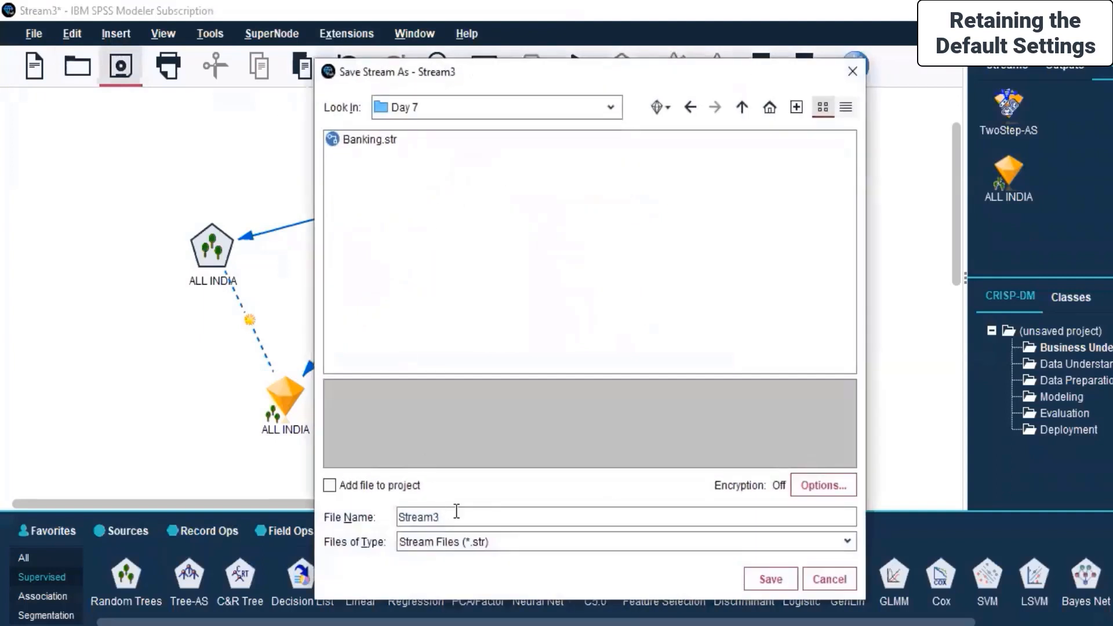
pyautogui.write('Housing')
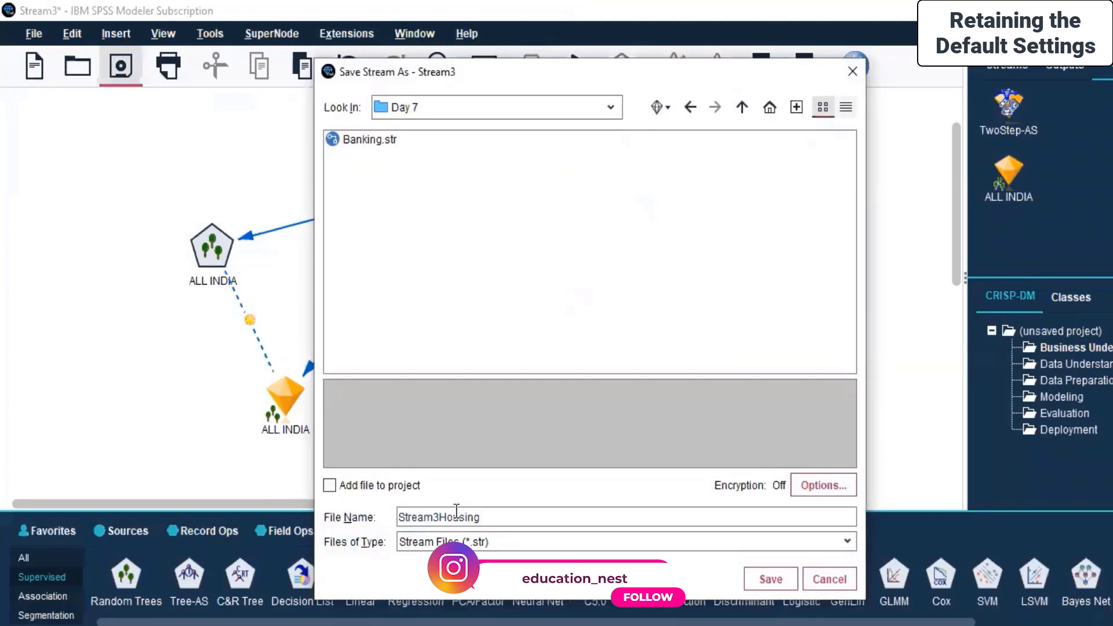
pyautogui.press('BackSpace')
pyautogui.press('BackSpace')
pyautogui.press('BackSpace')
pyautogui.press('BackSpace')
pyautogui.press('BackSpace')
pyautogui.press('BackSpace')
pyautogui.press('BackSpace')
pyautogui.press('BackSpace')
pyautogui.press('BackSpace')
pyautogui.press('BackSpace')
pyautogui.press('BackSpace')
pyautogui.press('BackSpace')
pyautogui.press('BackSpace')
pyautogui.press('BackSpace')
pyautogui.write('Housing price index')
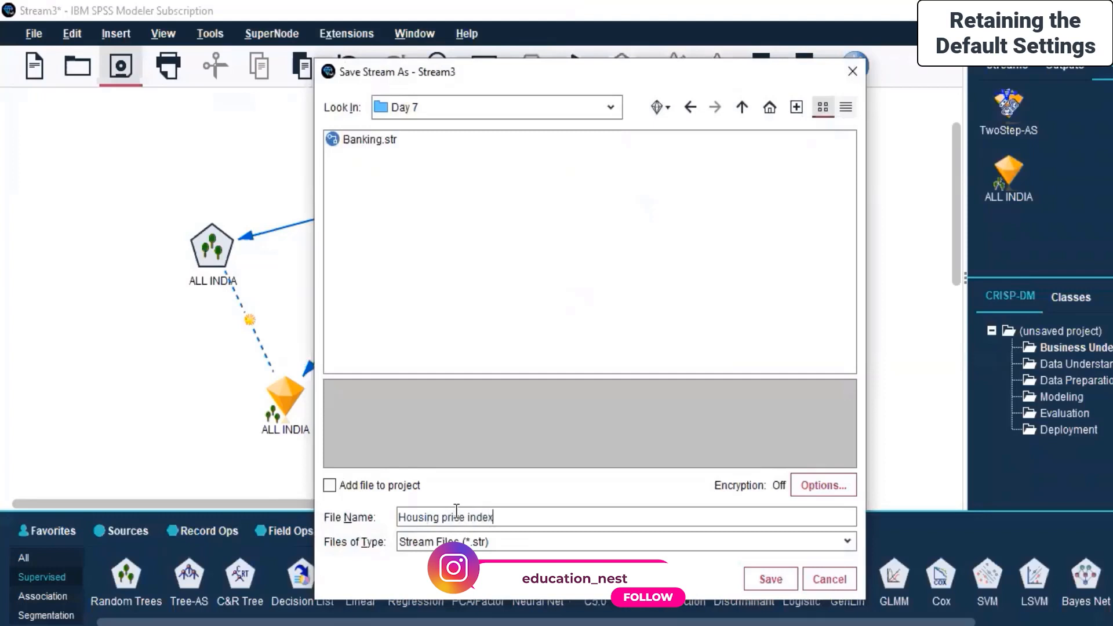
pyautogui.click(754, 582)
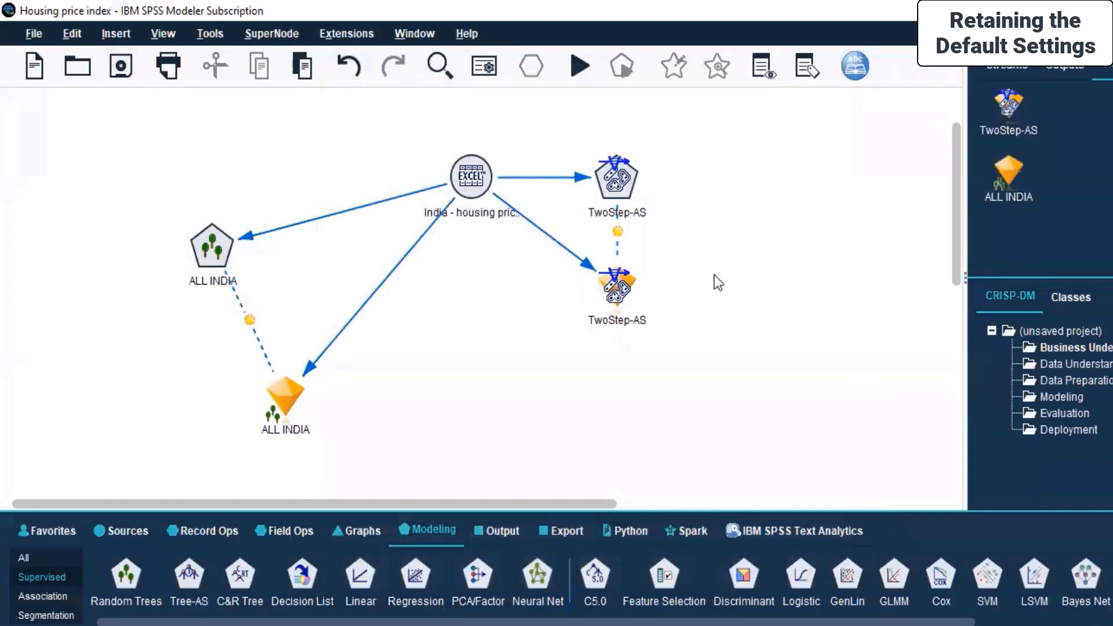
pyautogui.click(716, 181)
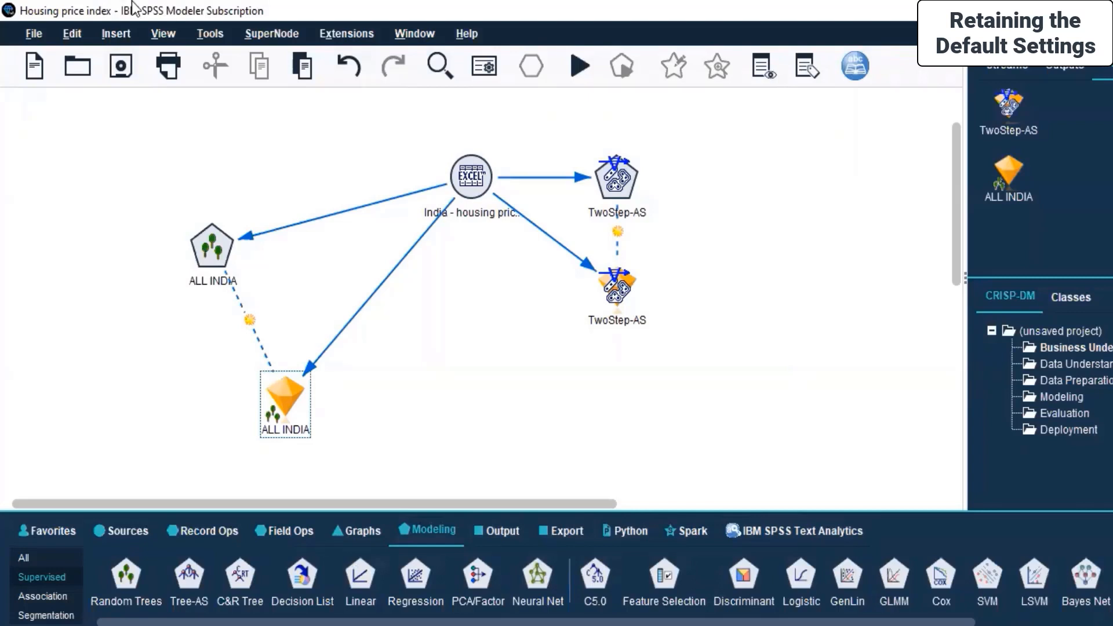
pyautogui.click(163, 33)
pyautogui.moveTo(116, 33)
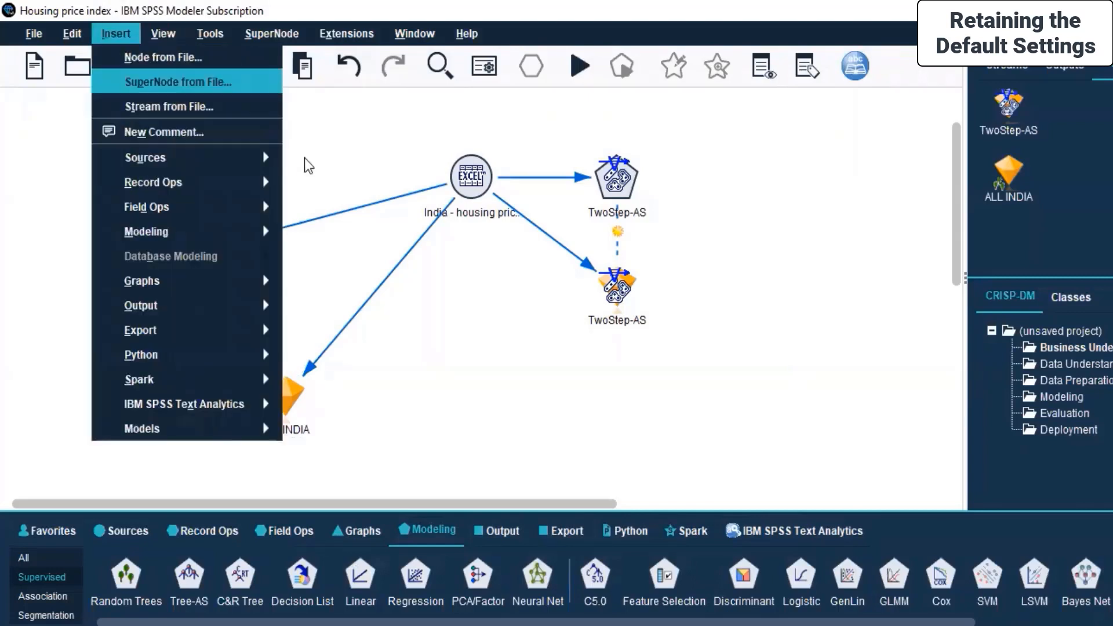
pyautogui.moveTo(251, 234)
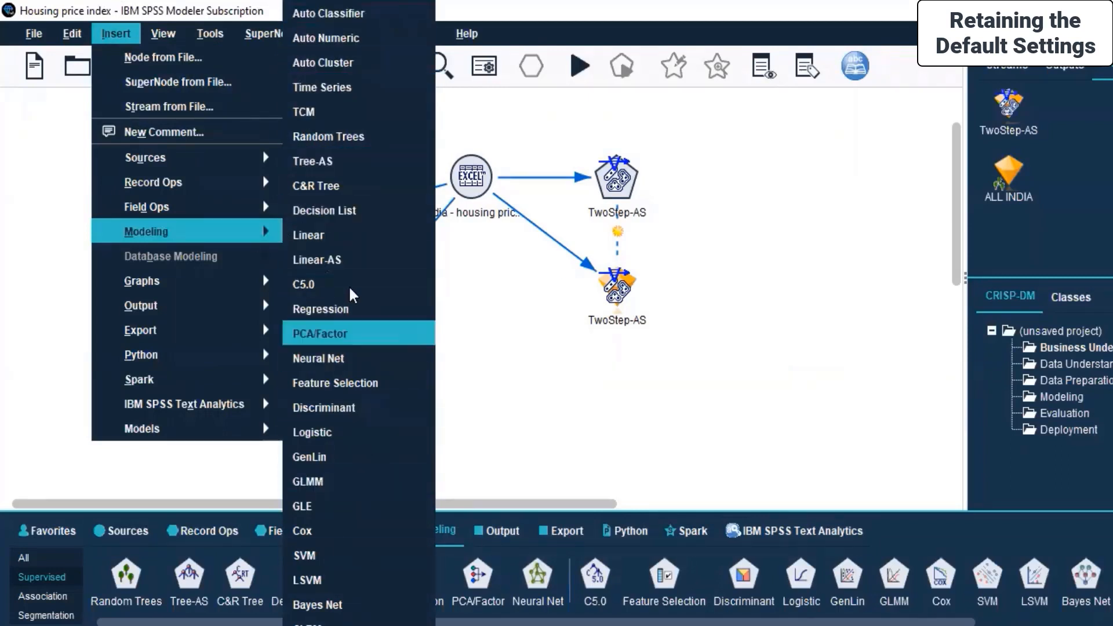
pyautogui.moveTo(81, 34)
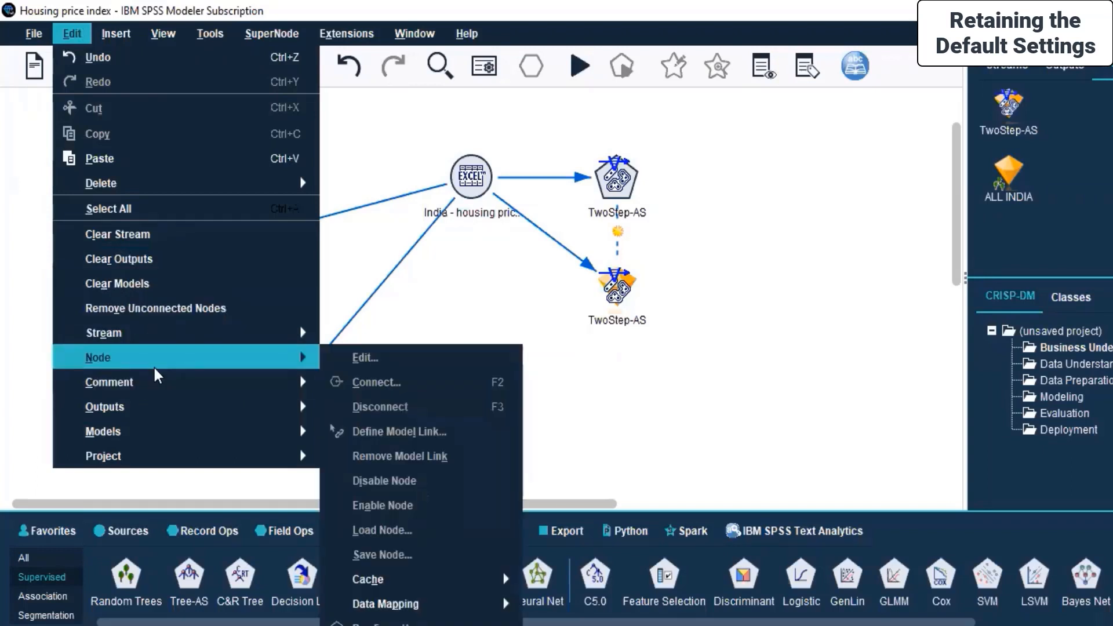
pyautogui.moveTo(154, 378)
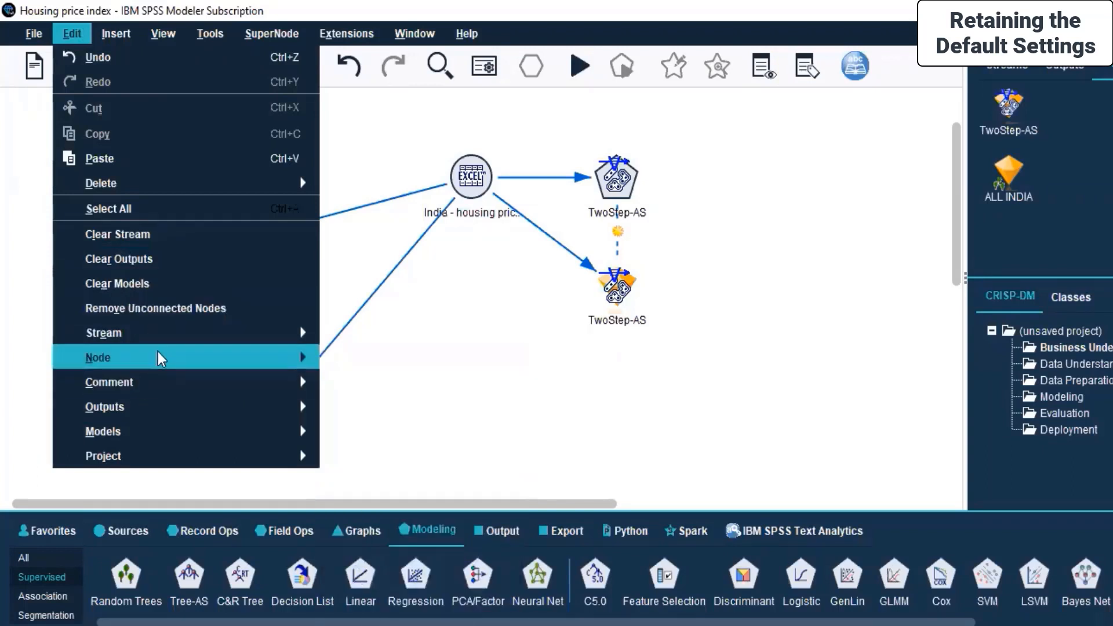
pyautogui.click(764, 379)
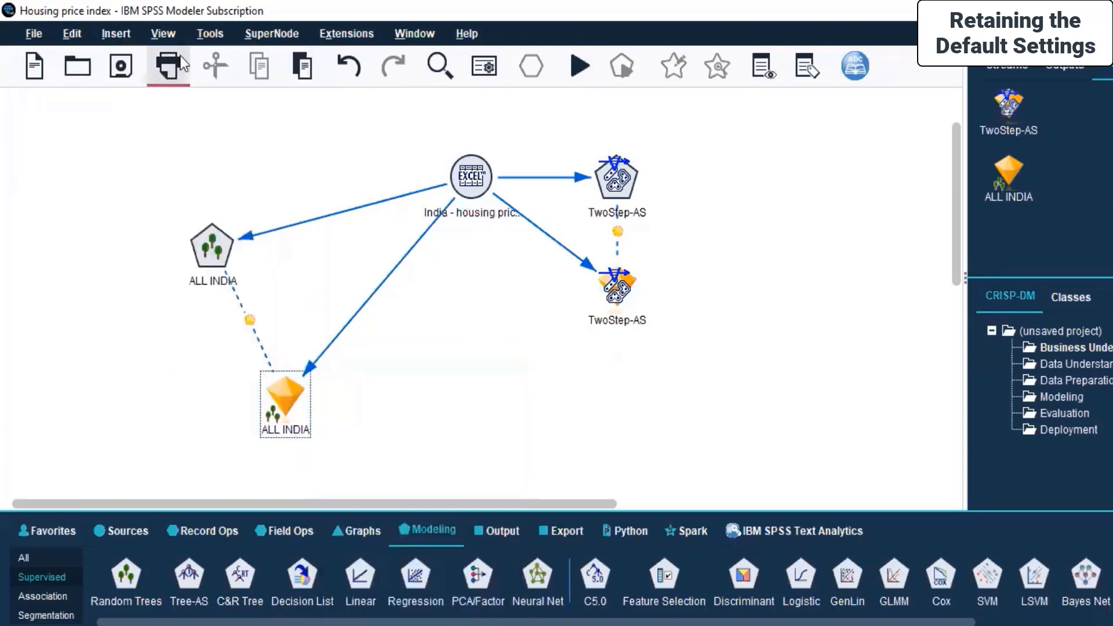
pyautogui.click(247, 33)
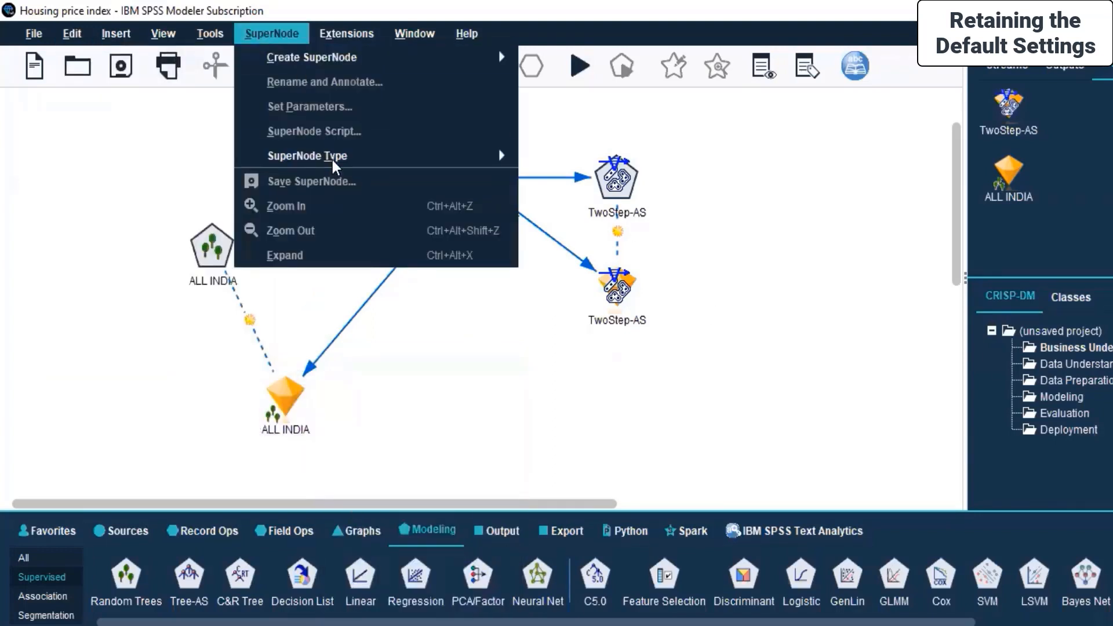
pyautogui.moveTo(332, 160)
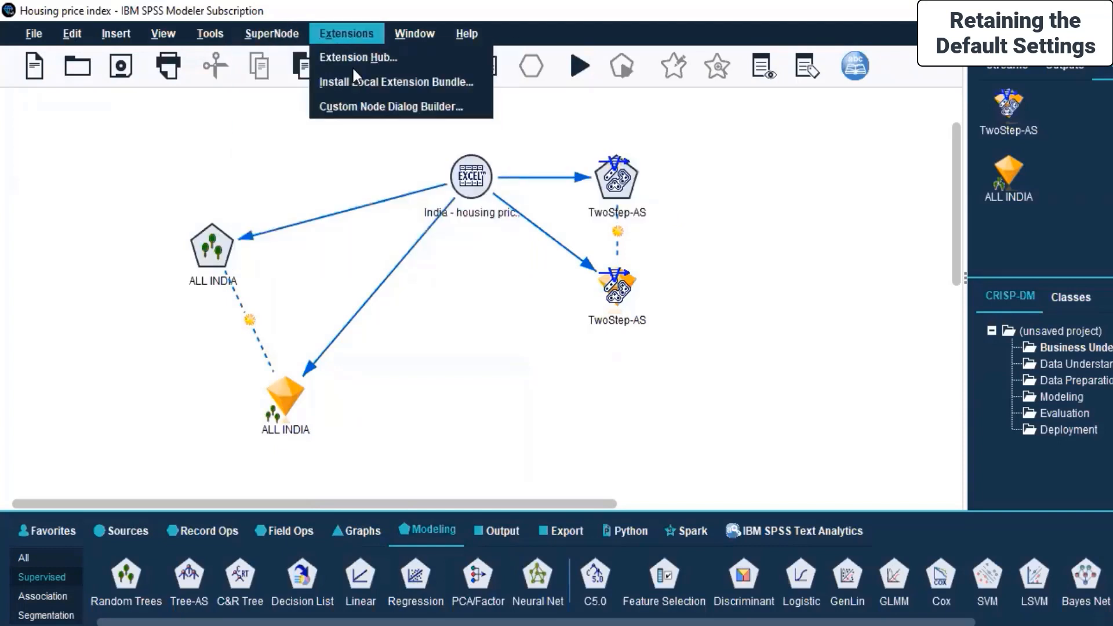
pyautogui.moveTo(198, 48)
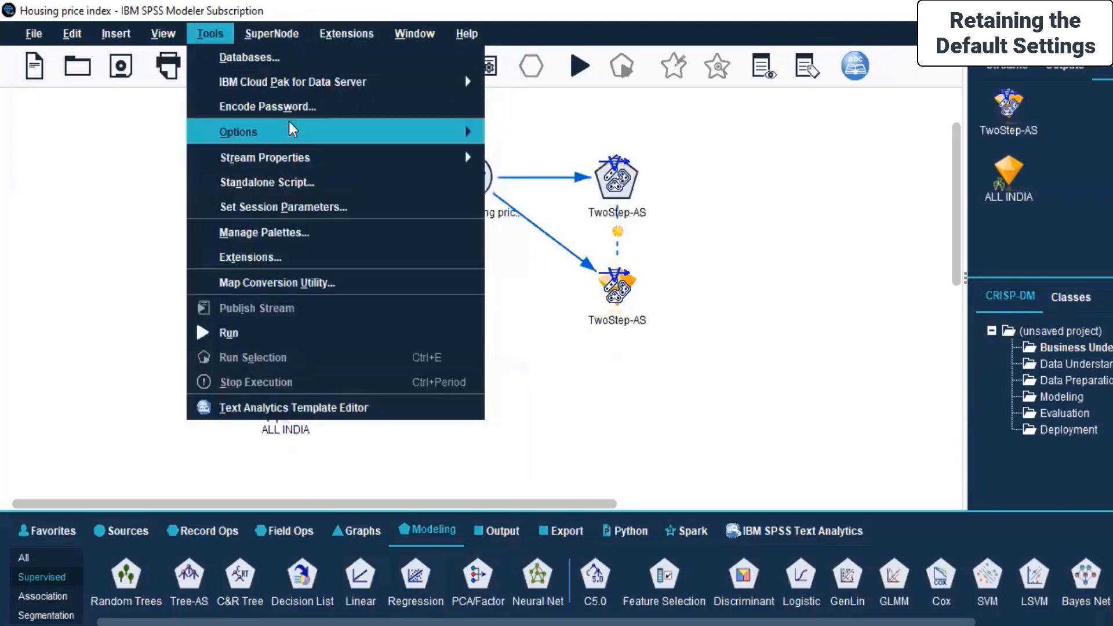
pyautogui.moveTo(290, 131)
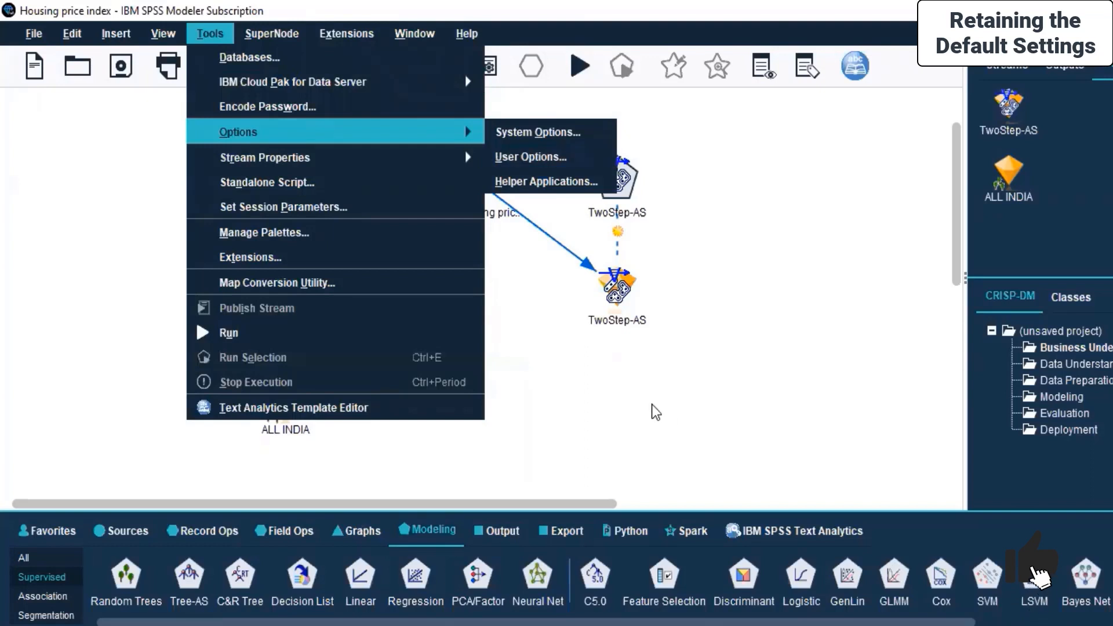
pyautogui.click(670, 384)
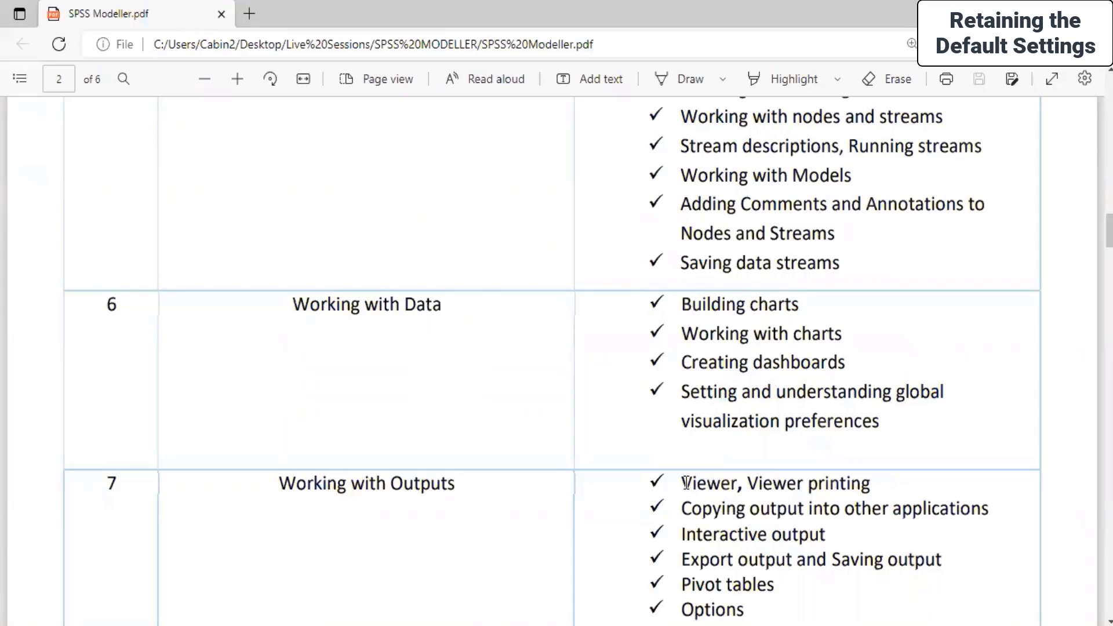
# - Review the Working with Outputs topics in SPSS Modeller.pdf, clear the text selection and switch back to SPSS Modeler
pyautogui.scroll(-2, 686, 483)
pyautogui.moveTo(672, 403); pyautogui.dragTo(769, 509)
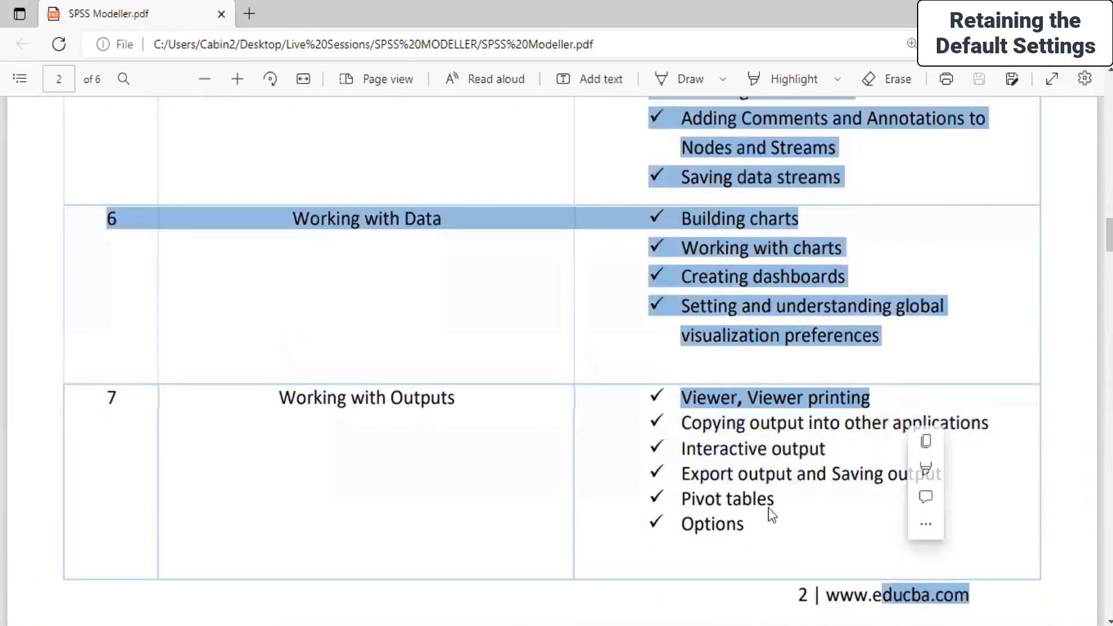
pyautogui.click(700, 454)
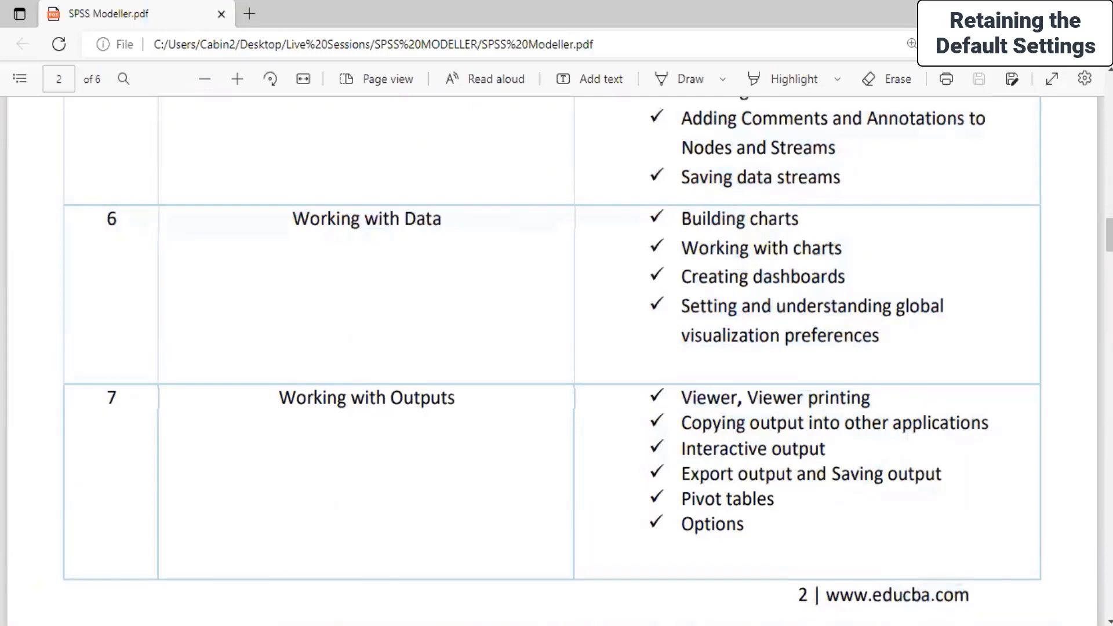
pyautogui.click(622, 624)
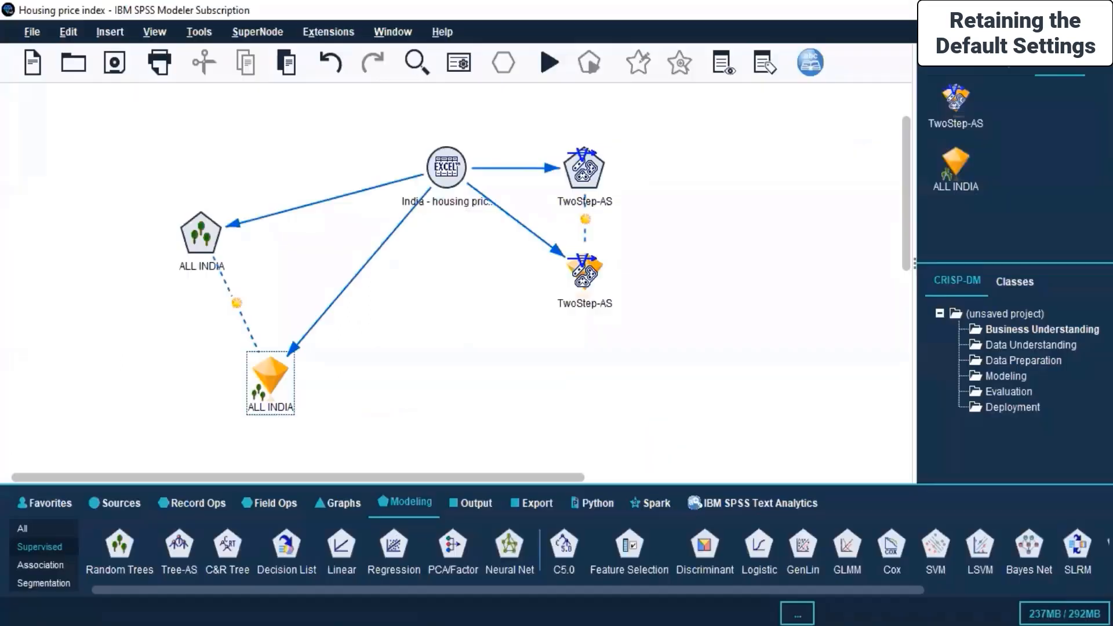
# - Add an Analysis output node to the stream and connect the India housing price Excel source to it
pyautogui.click(469, 504)
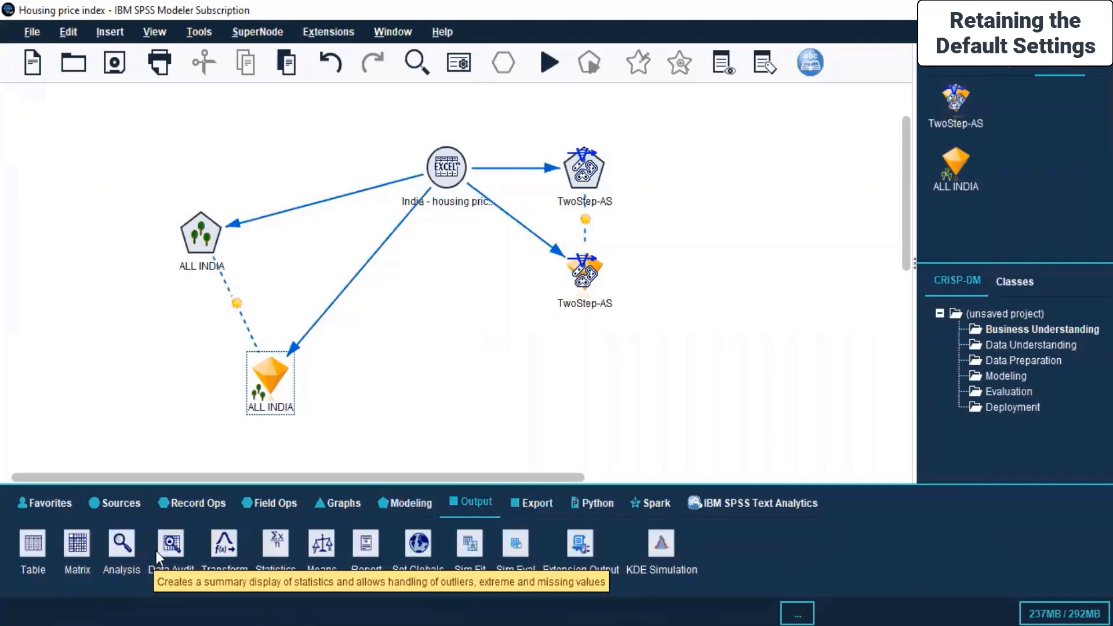
pyautogui.moveTo(118, 551); pyautogui.dragTo(271, 122)
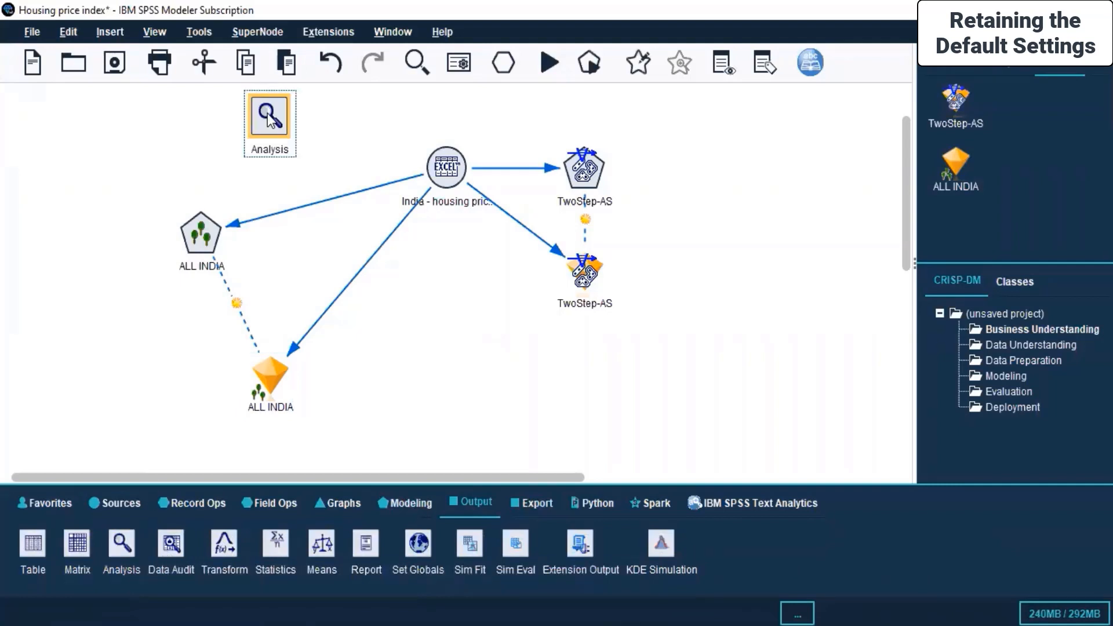
pyautogui.click(452, 167)
pyautogui.rightClick(448, 158)
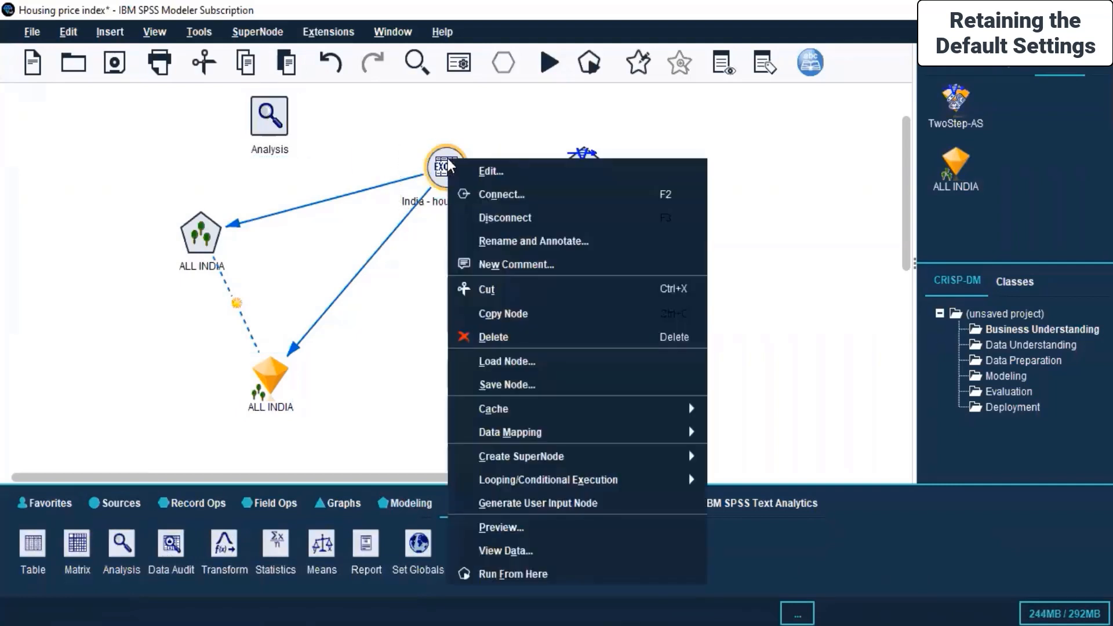
pyautogui.click(467, 194)
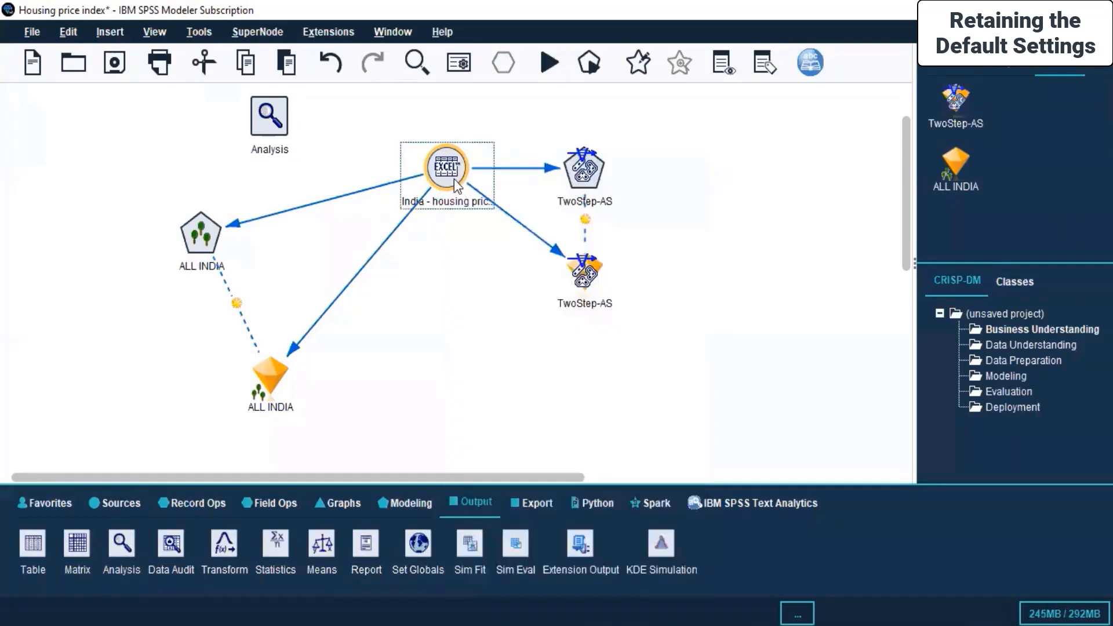
pyautogui.click(256, 115)
# - Try to run the Analysis node and close the stream's execution messages
pyautogui.rightClick(257, 121)
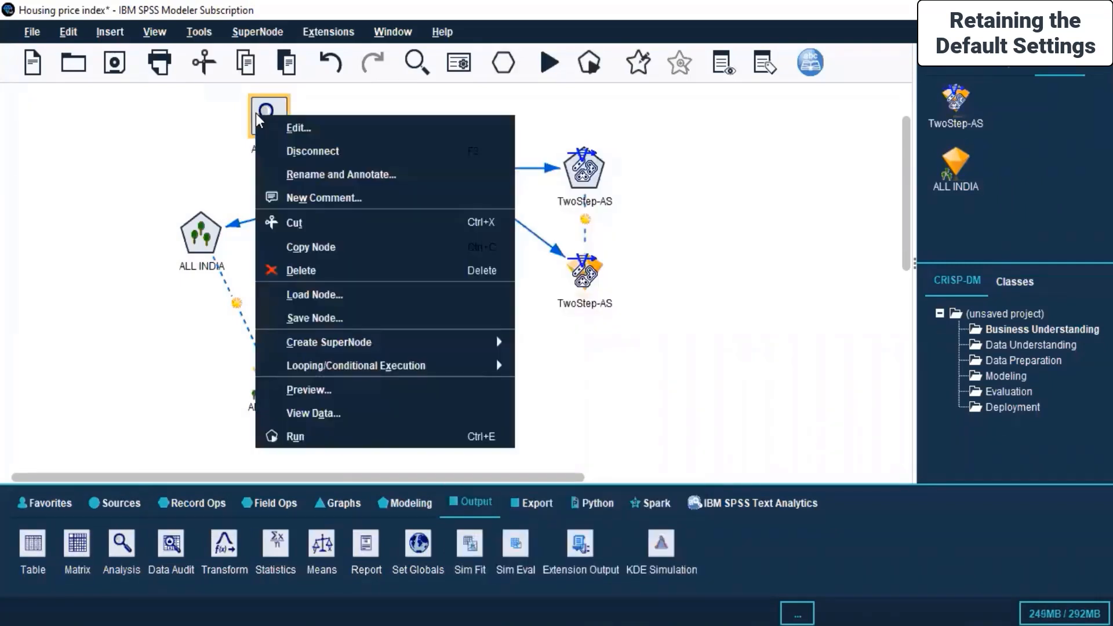
pyautogui.click(293, 437)
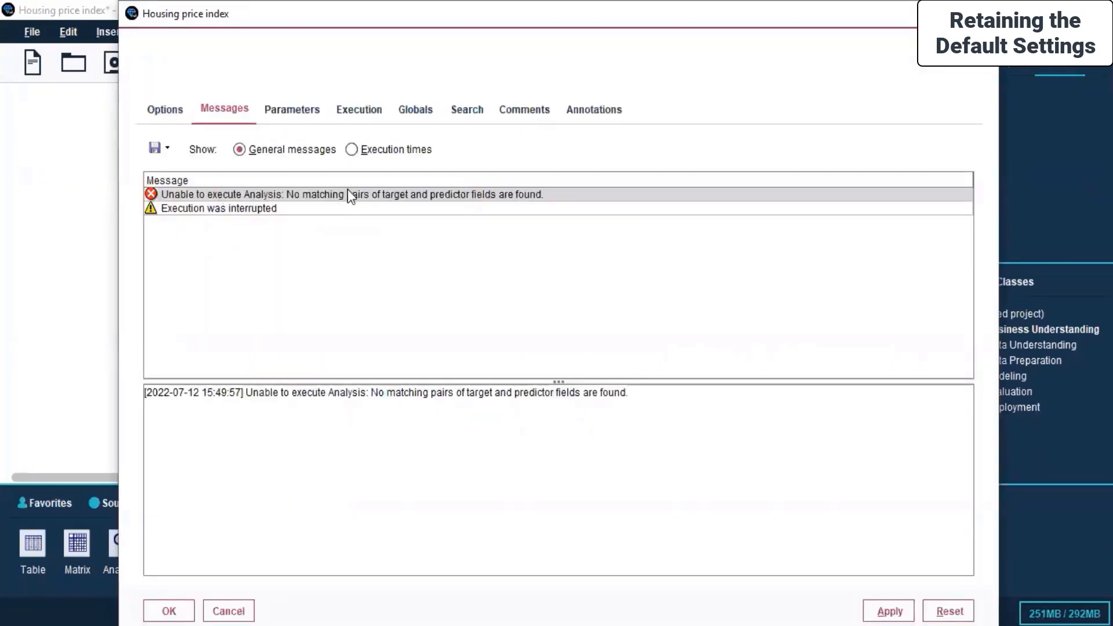
pyautogui.click(984, 13)
# - Open the Analysis node's settings and look over its analysis, output and annotation options
pyautogui.rightClick(266, 110)
pyautogui.click(283, 121)
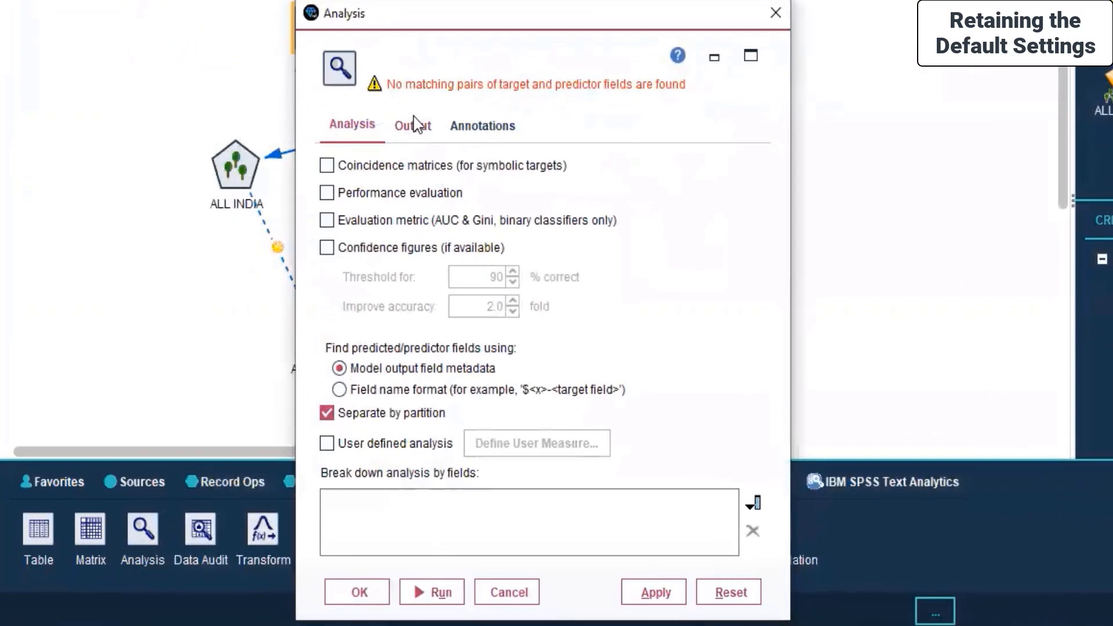
pyautogui.click(413, 126)
pyautogui.click(488, 125)
pyautogui.click(355, 130)
# - Break down the Analysis node's analysis by the Quarter field and apply the settings
pyautogui.click(756, 505)
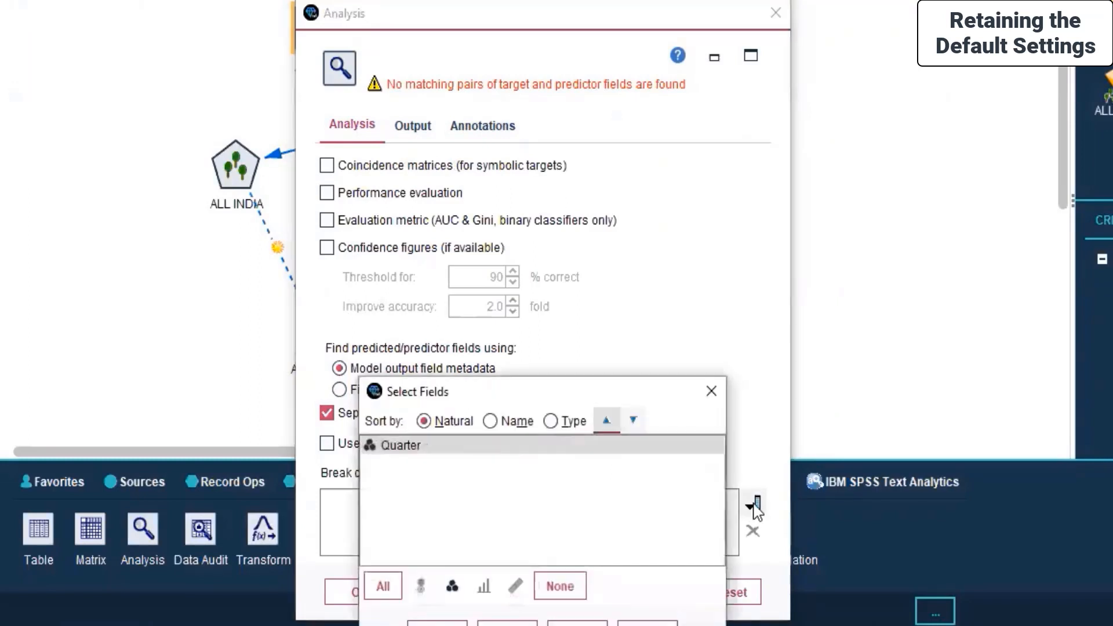
pyautogui.click(512, 453)
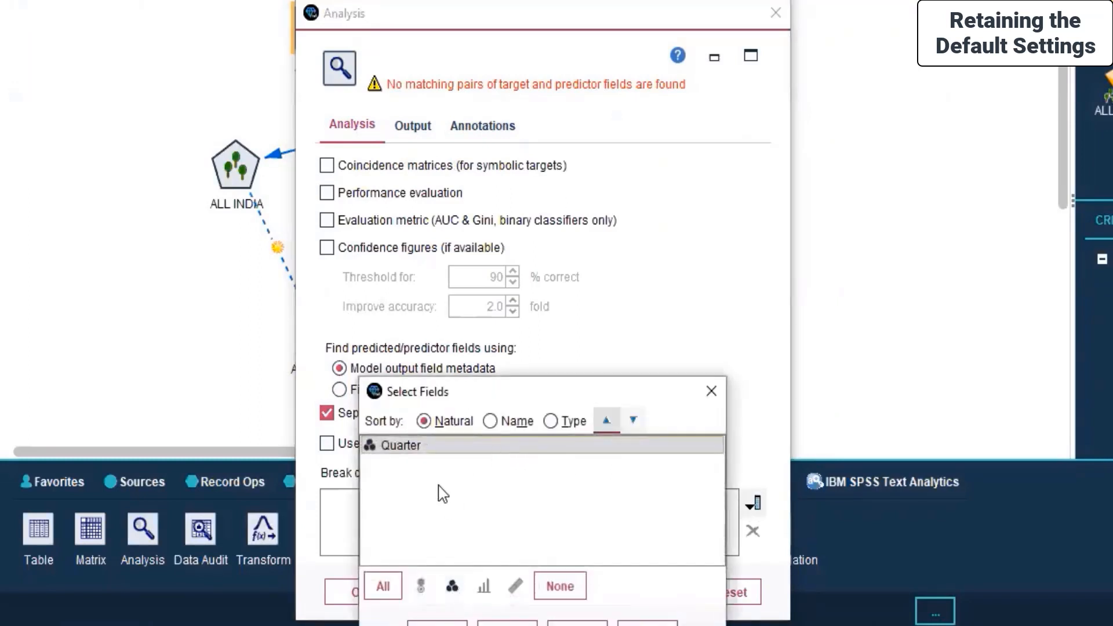
pyautogui.click(381, 587)
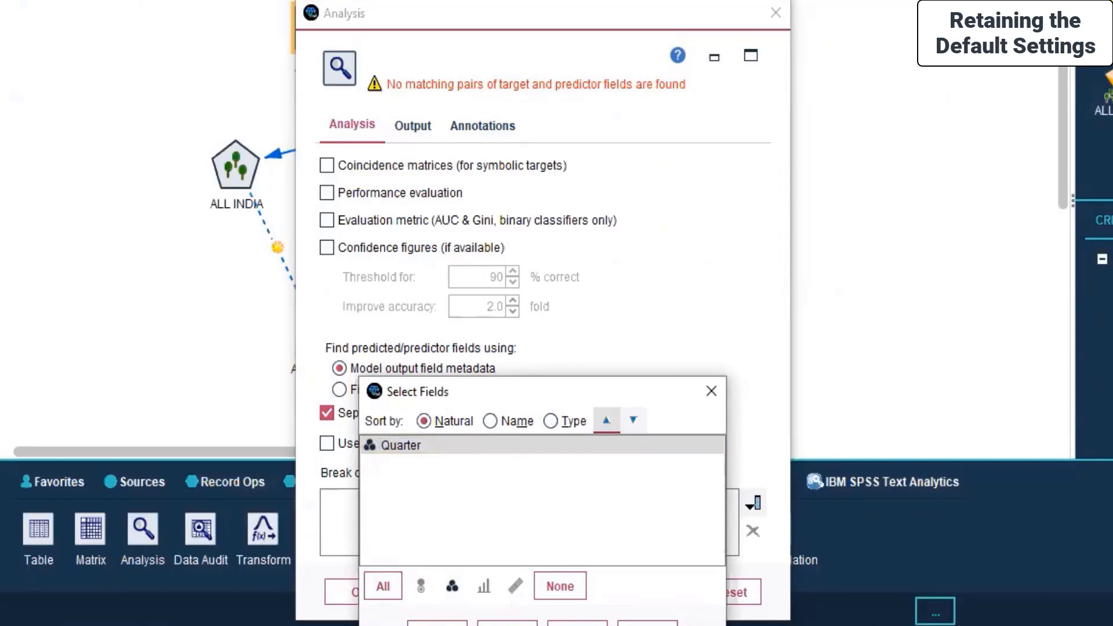
pyautogui.click(437, 624)
pyautogui.click(647, 601)
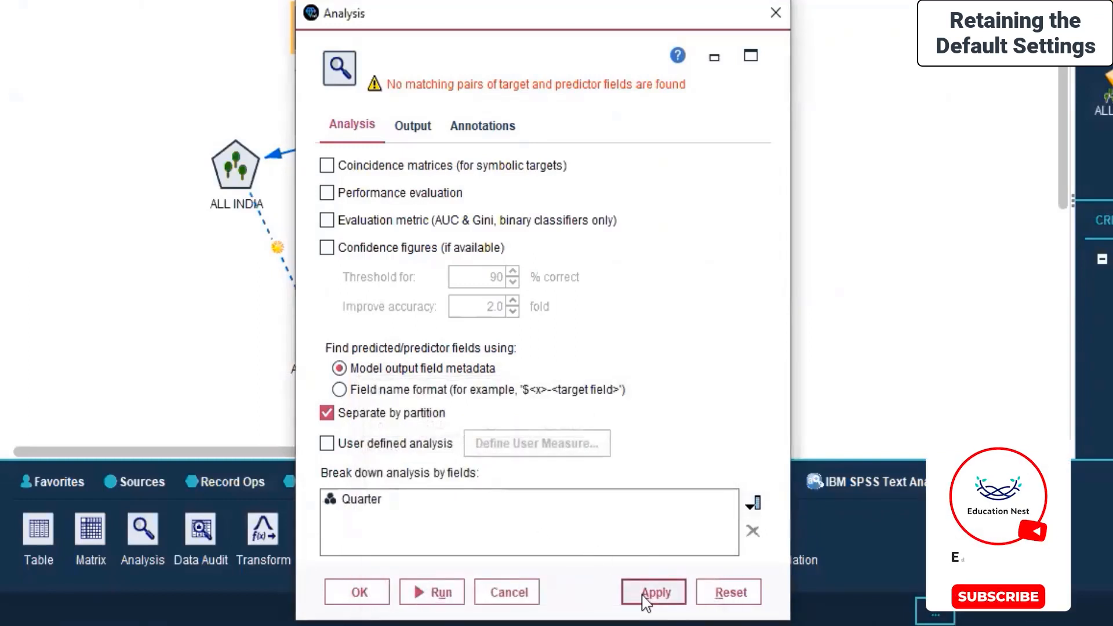
pyautogui.click(364, 597)
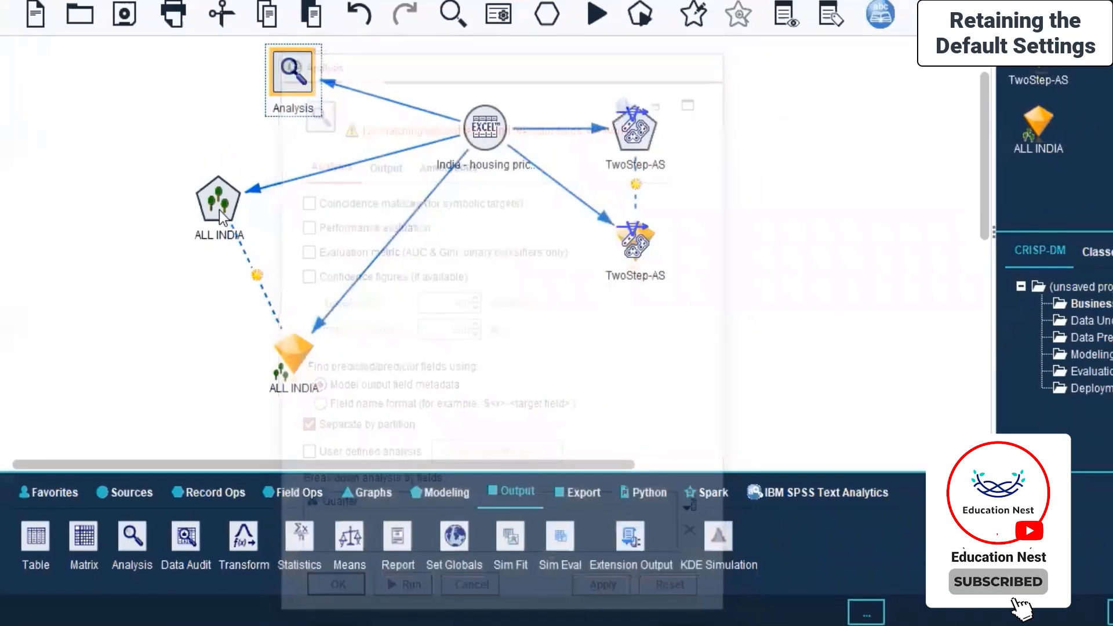
# - Try running the Analysis node again with the Quarter breakdown and delete the node from the stream
pyautogui.rightClick(317, 33)
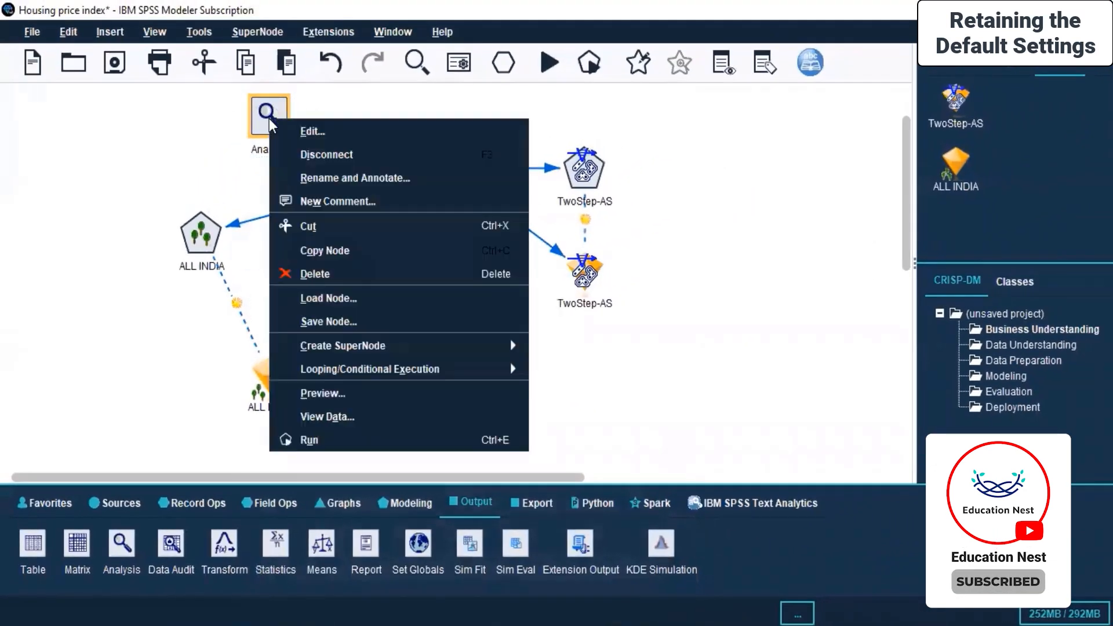
pyautogui.click(348, 440)
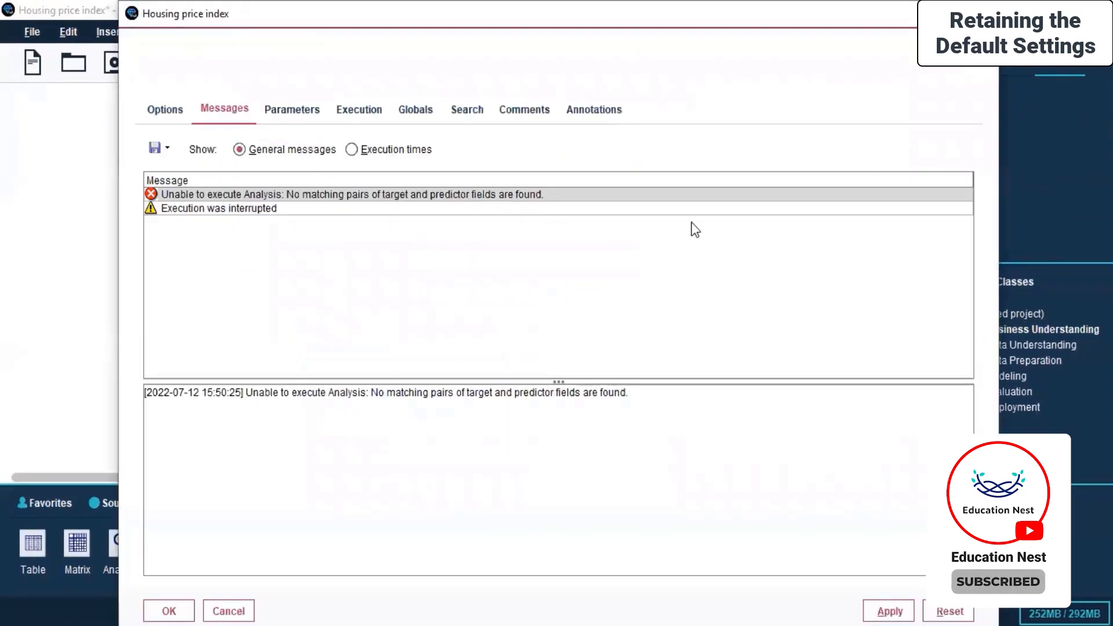
pyautogui.click(980, 13)
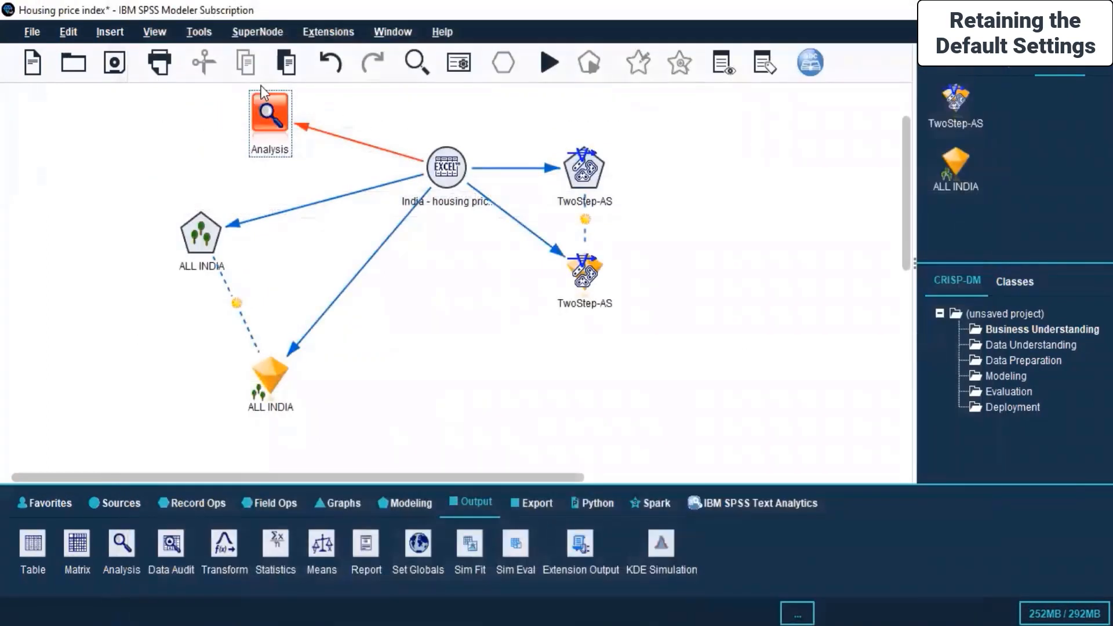
pyautogui.rightClick(269, 116)
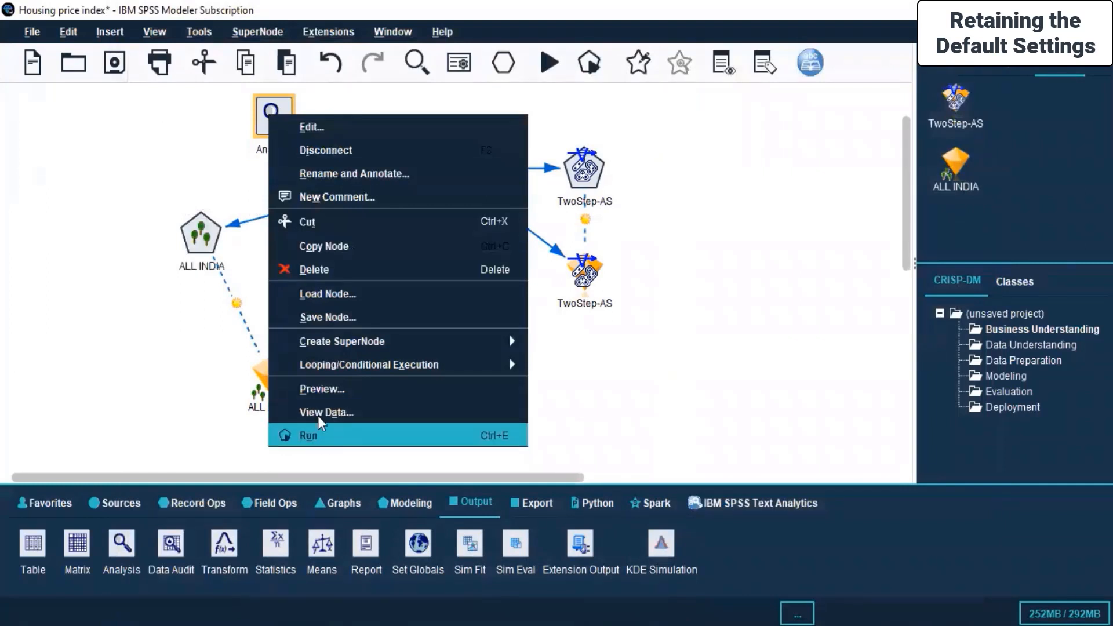
pyautogui.click(328, 278)
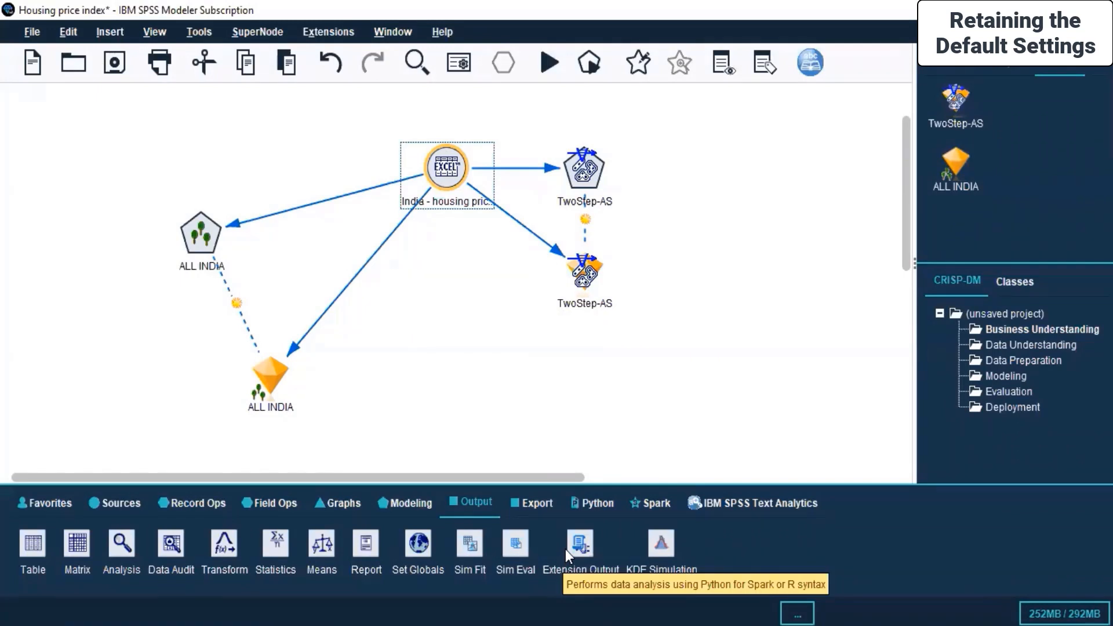
# - Add an Extension Output node below the Excel source and connect the housing price data to it
pyautogui.moveTo(567, 549); pyautogui.dragTo(457, 360)
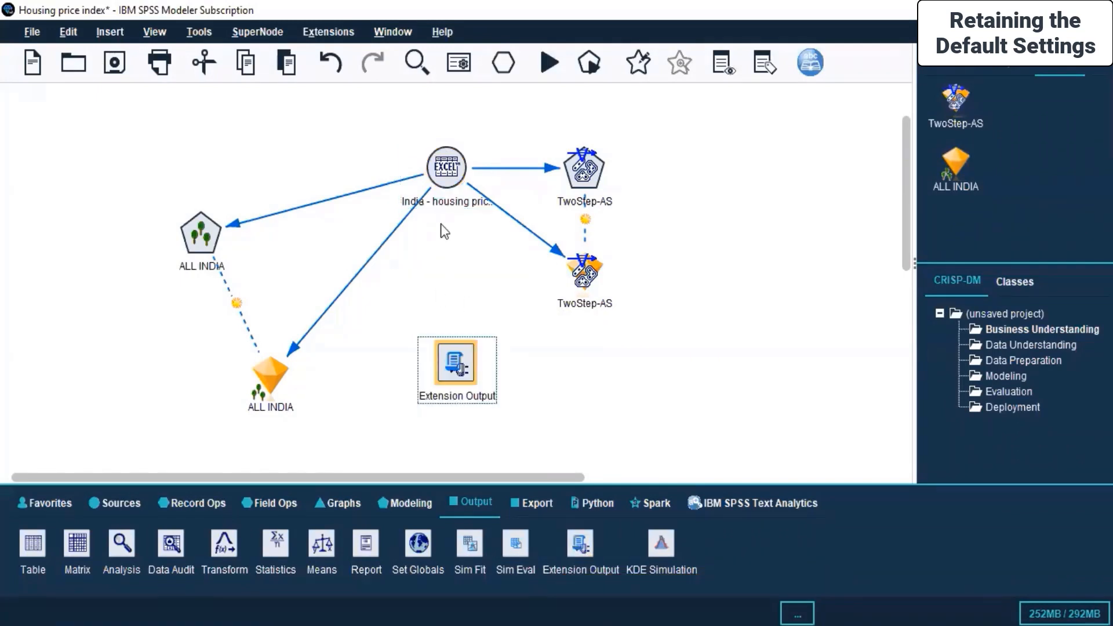
pyautogui.click(445, 171)
pyautogui.rightClick(445, 170)
pyautogui.click(461, 188)
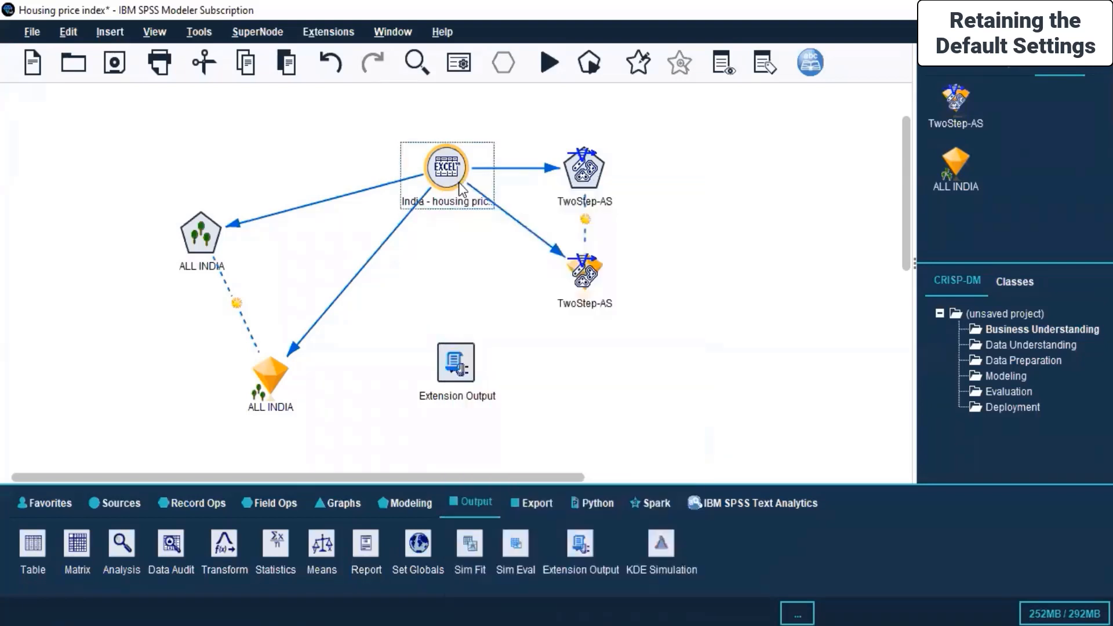
pyautogui.click(461, 365)
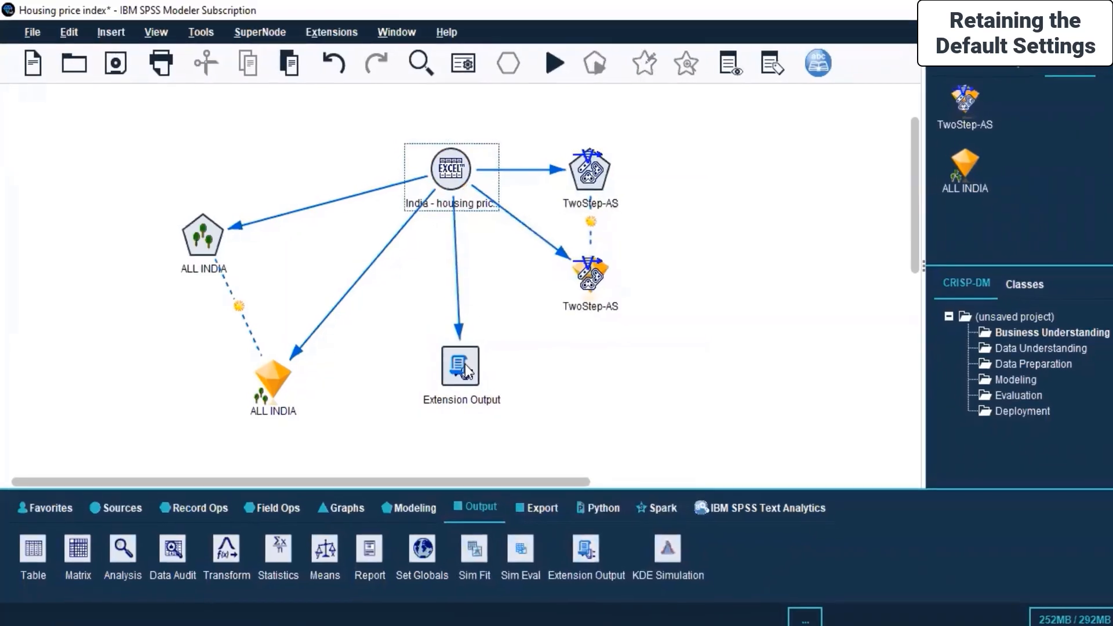
# - Open the Extension Output node's settings and look over its syntax, console output, output and annotation options
pyautogui.rightClick(465, 369)
pyautogui.click(499, 41)
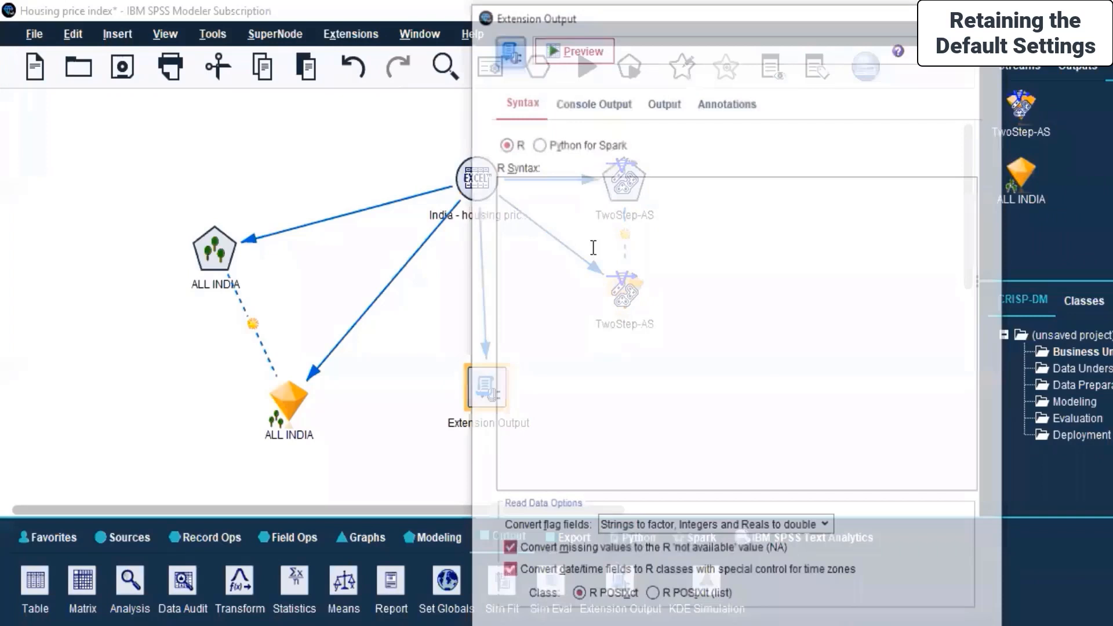
pyautogui.click(580, 100)
pyautogui.click(663, 102)
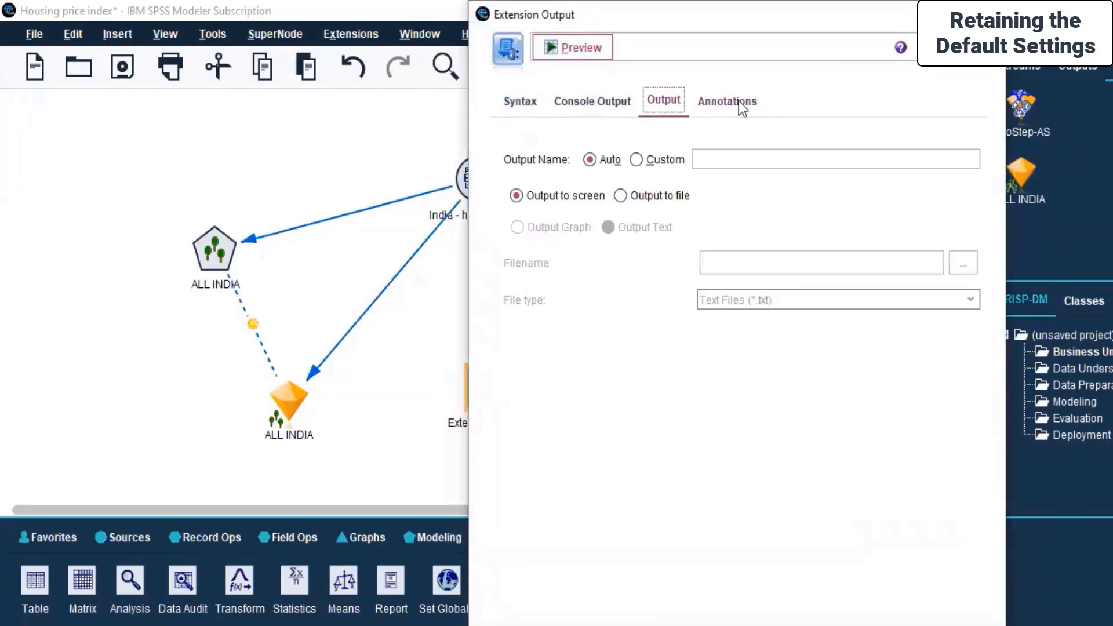
pyautogui.click(741, 104)
pyautogui.click(519, 101)
# - Preview the housing price data from the Extension Output node and leave its settings without saving
pyautogui.click(571, 46)
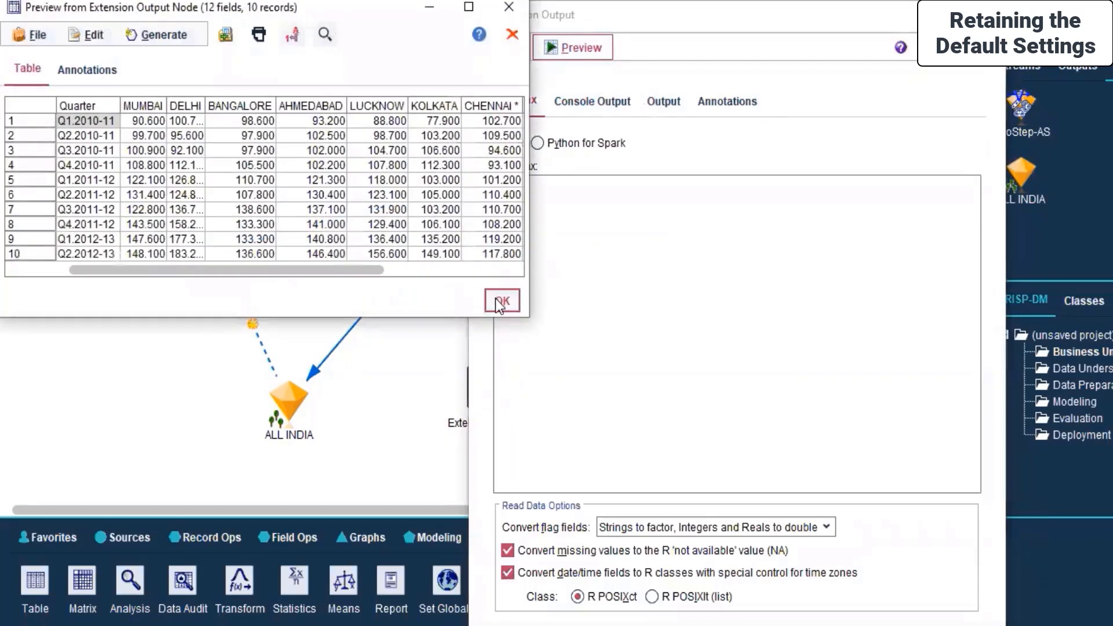
pyautogui.click(501, 301)
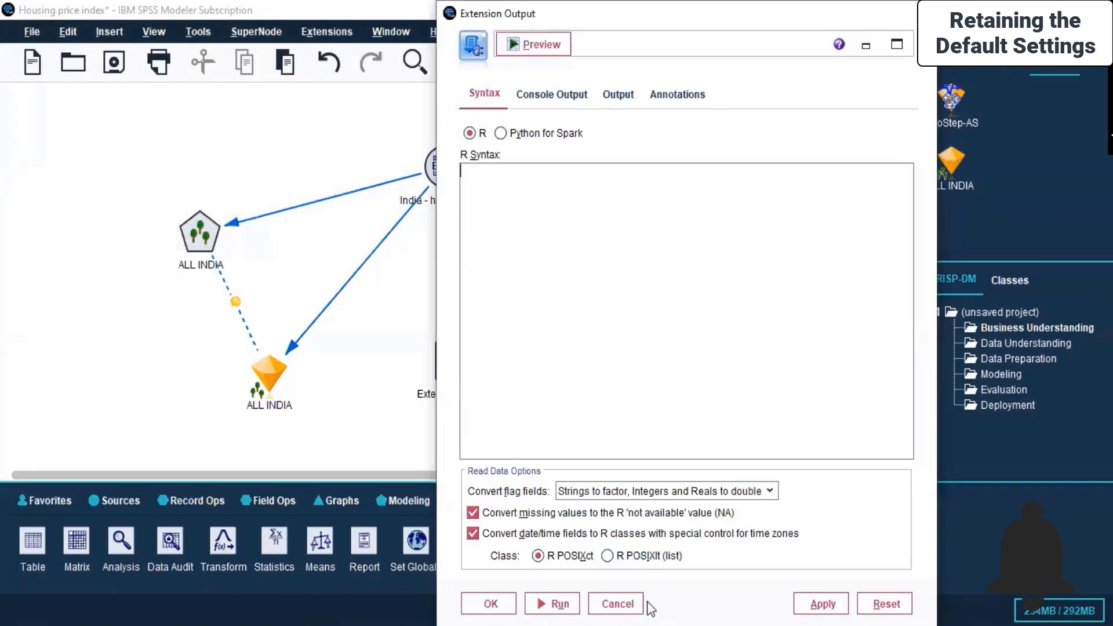
pyautogui.click(619, 604)
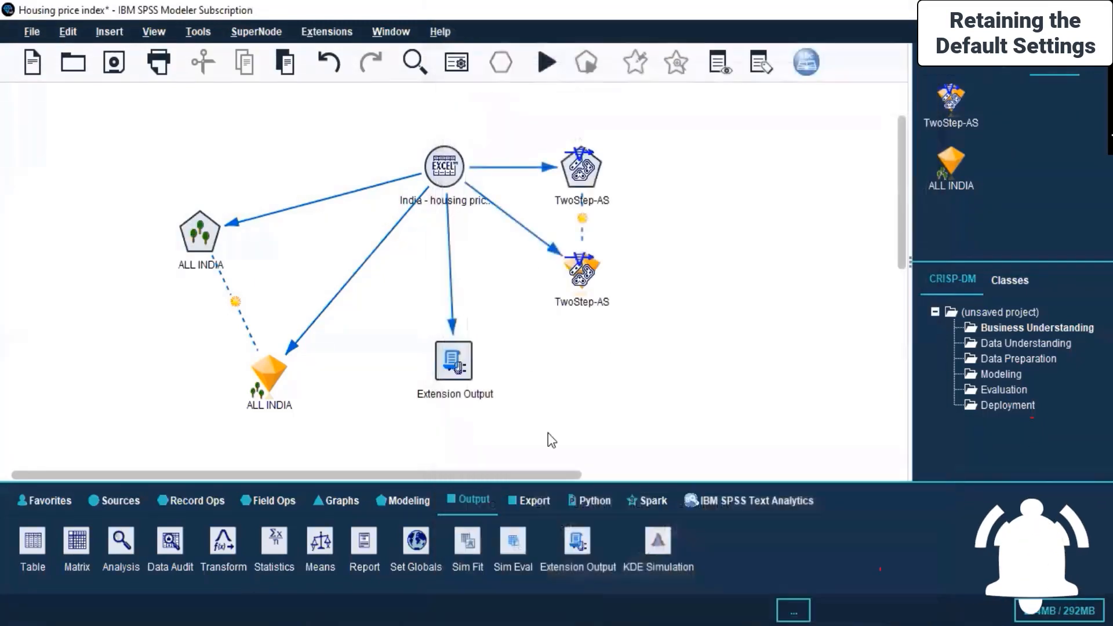
# - Replace the Extension Output node with a KDE Simulation node connected to the India housing price Excel source
pyautogui.rightClick(454, 366)
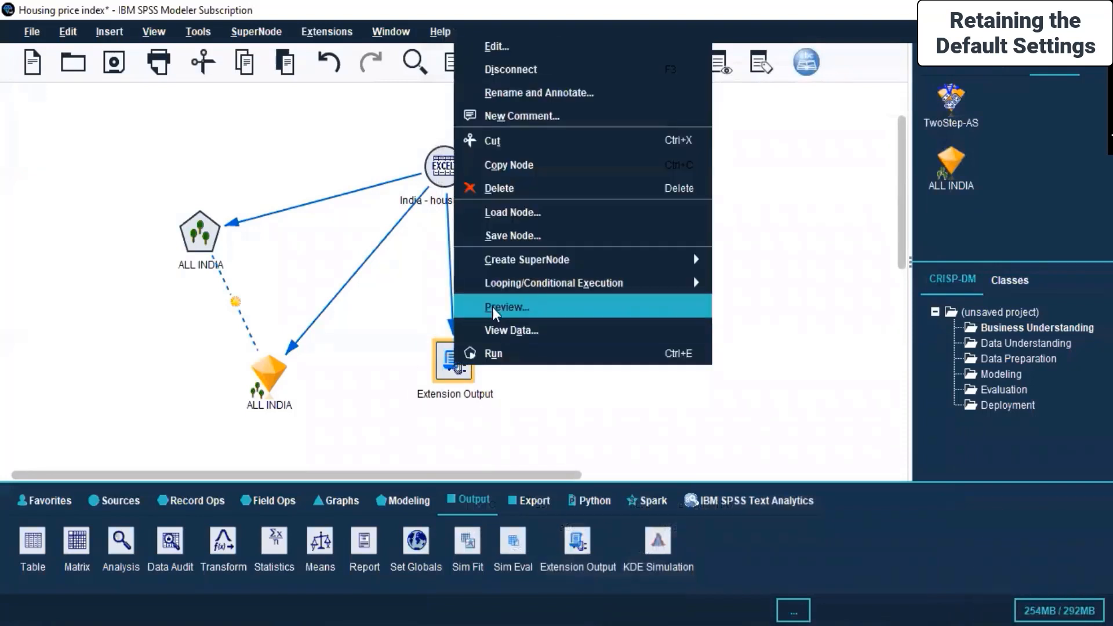
pyautogui.click(499, 188)
pyautogui.moveTo(660, 554); pyautogui.dragTo(466, 324)
pyautogui.click(444, 177)
pyautogui.rightClick(444, 177)
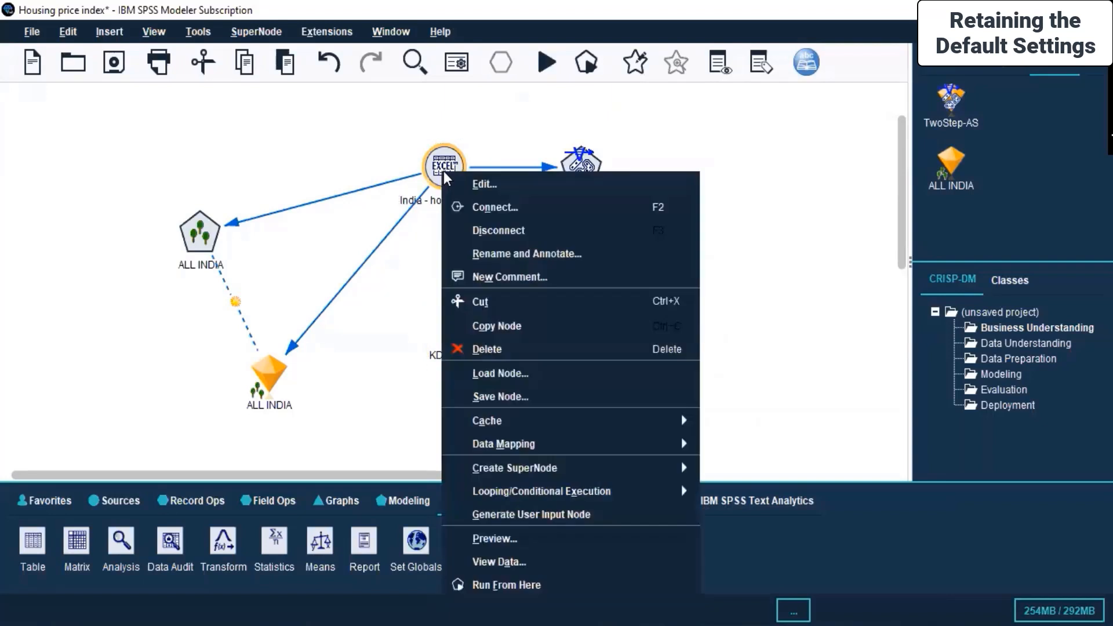
pyautogui.click(476, 200)
pyautogui.click(453, 324)
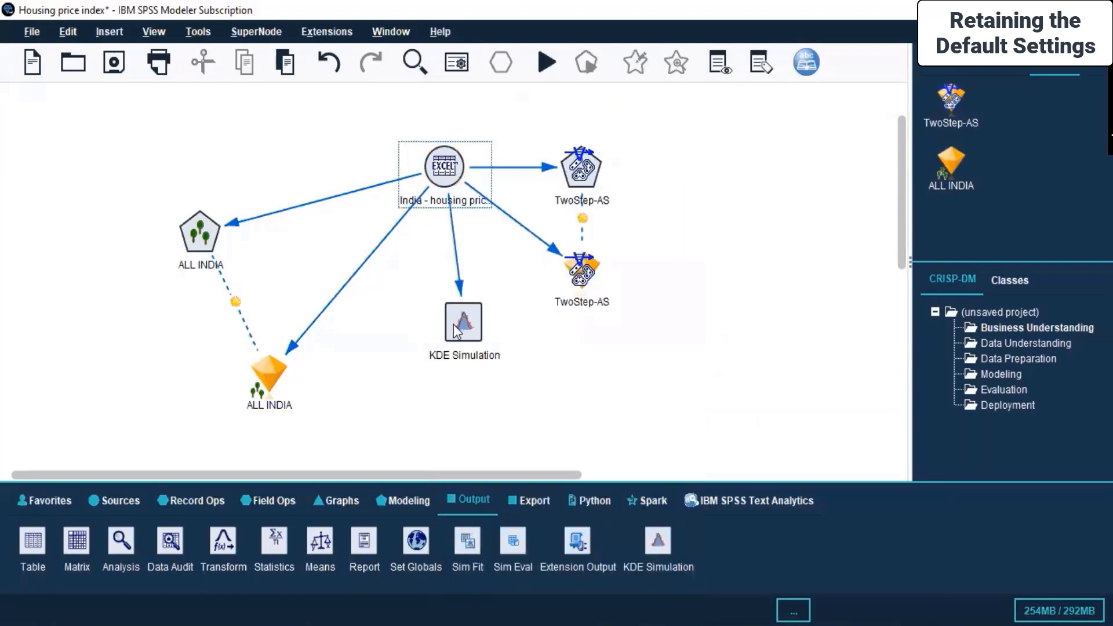
# - Review the KDE Simulation node's field, build, model and annotation options, keeping predefined roles for the fields
pyautogui.rightClick(453, 325)
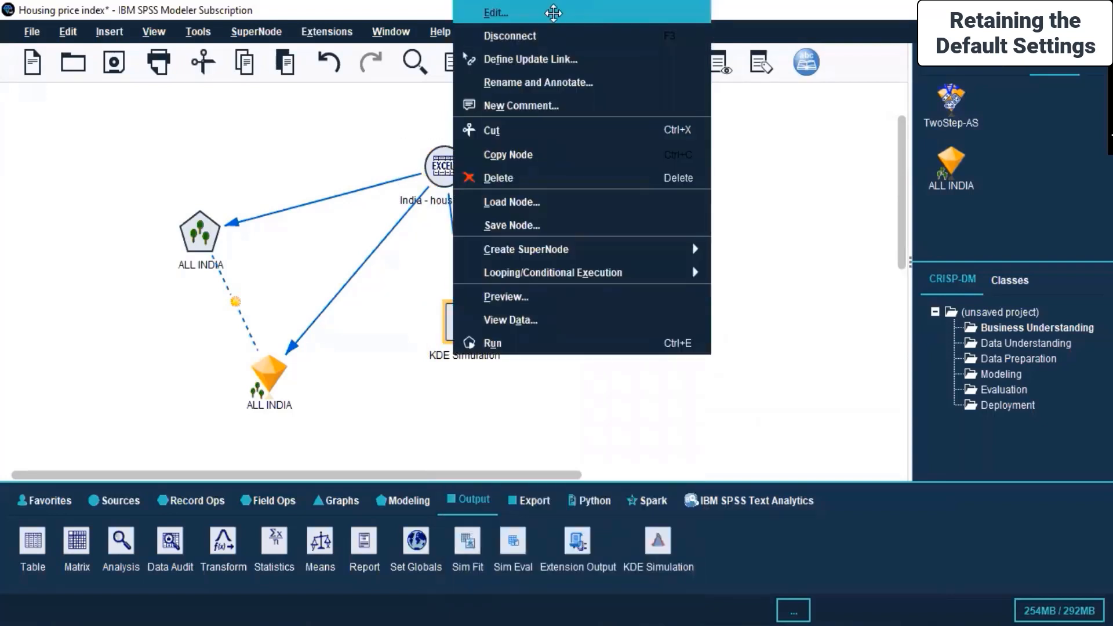
pyautogui.press('Return')
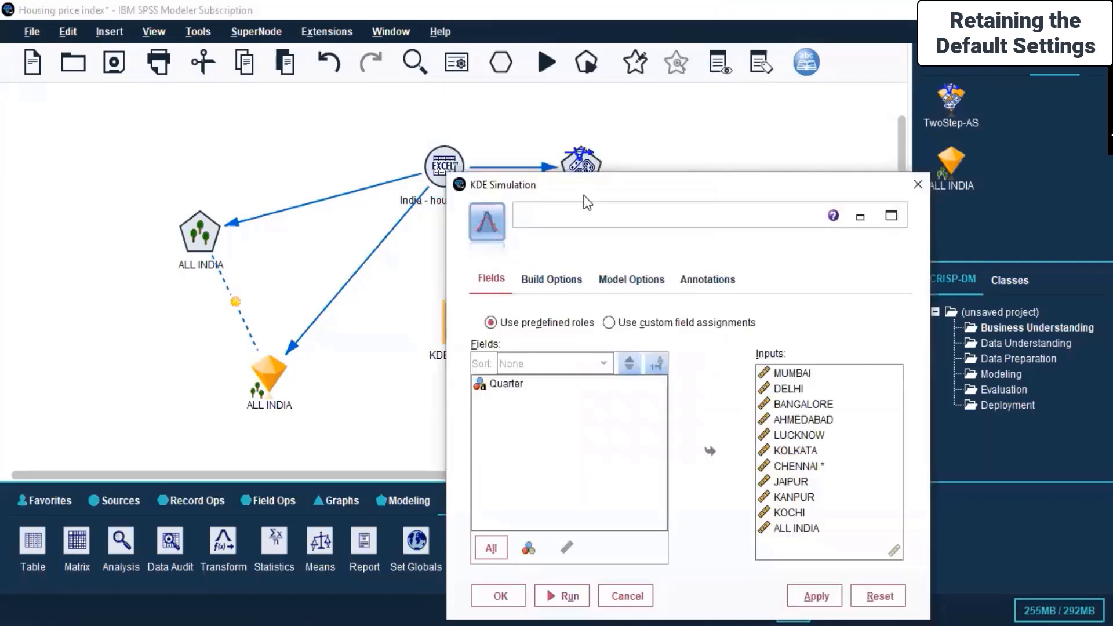
pyautogui.moveTo(549, 179); pyautogui.dragTo(385, 121)
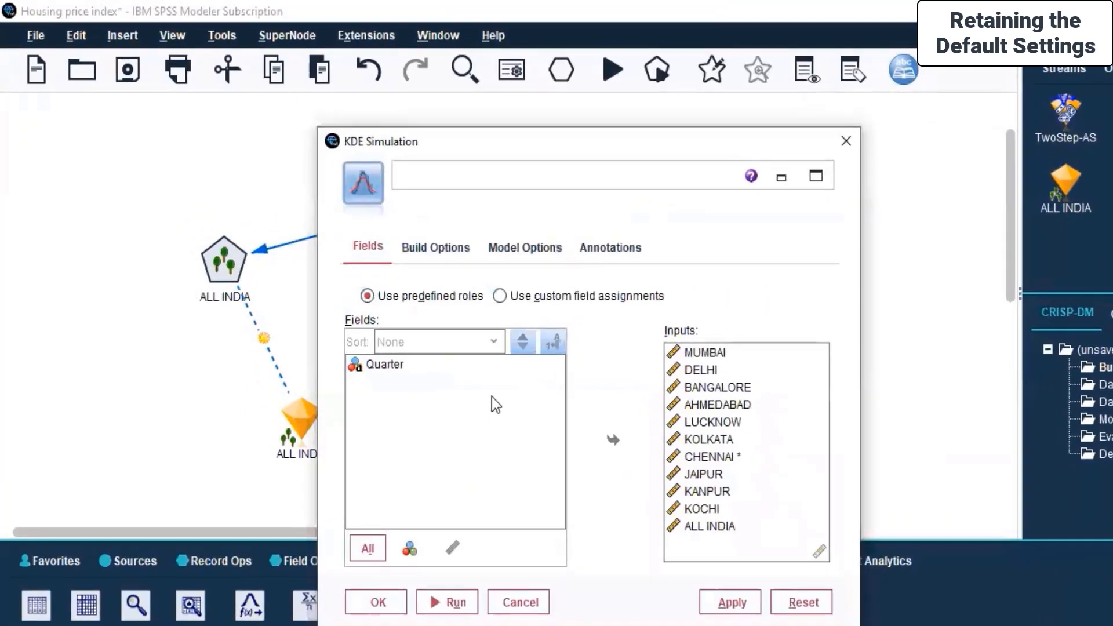
pyautogui.click(521, 297)
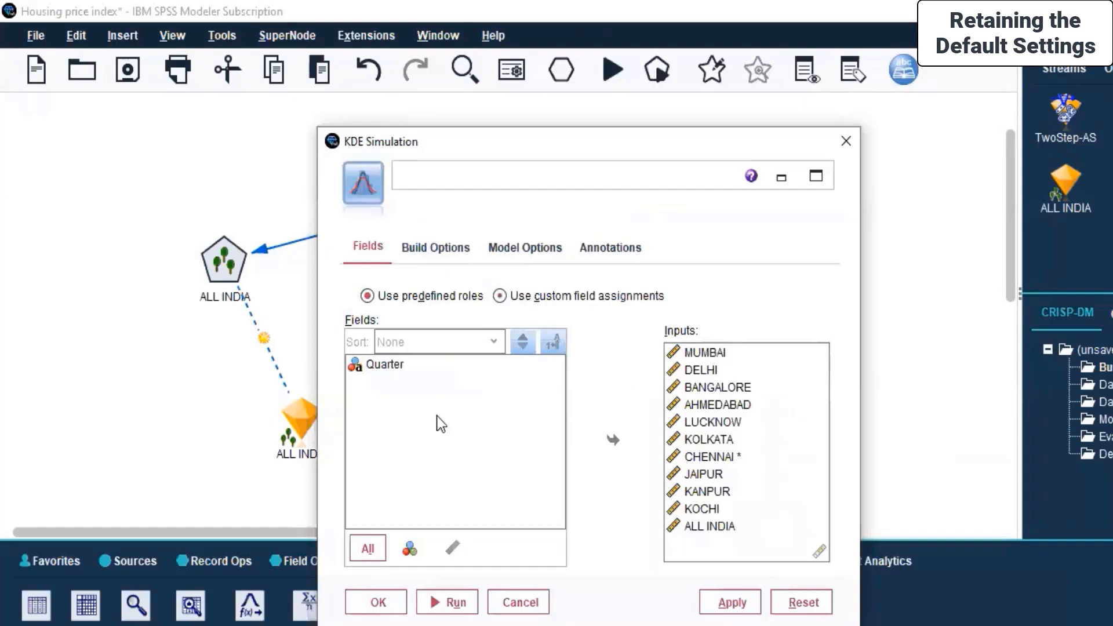
pyautogui.click(384, 298)
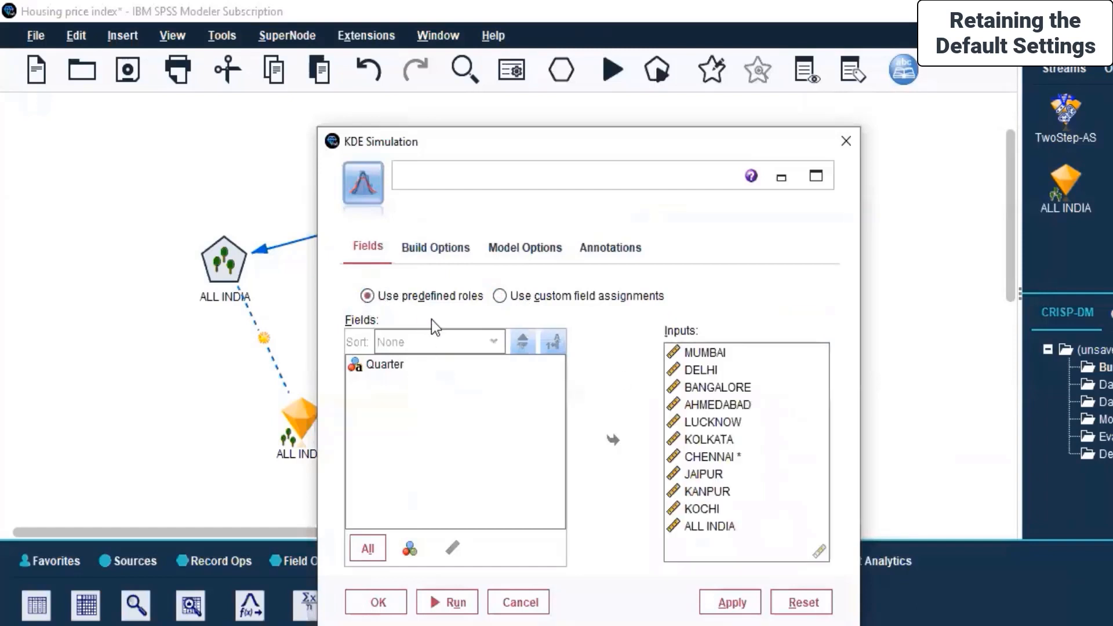
pyautogui.click(410, 241)
pyautogui.click(504, 249)
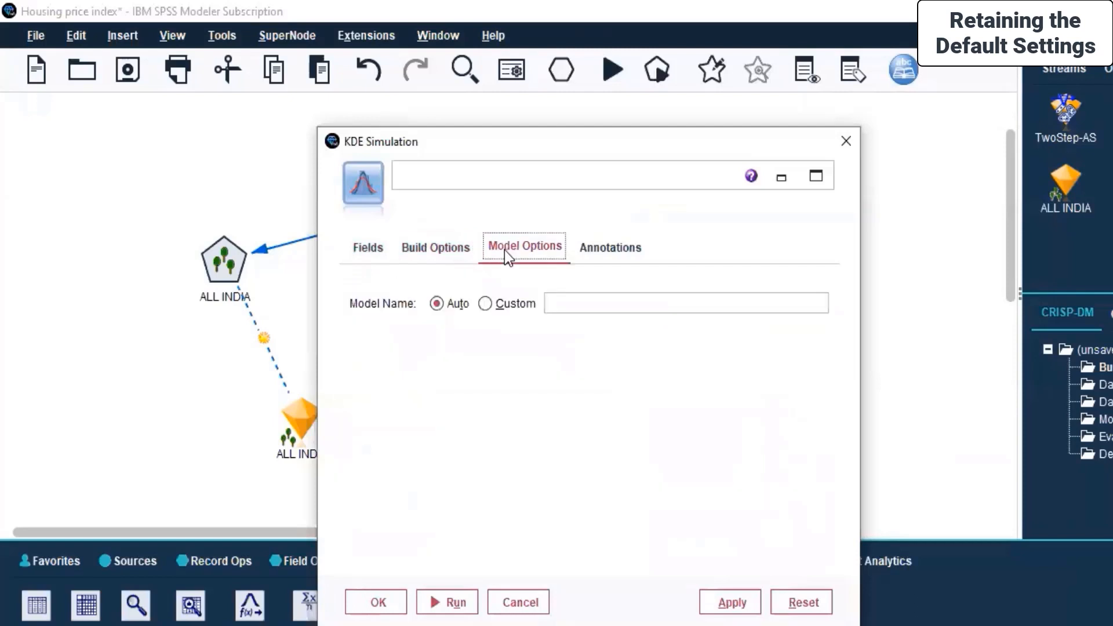
pyautogui.click(612, 246)
pyautogui.click(371, 243)
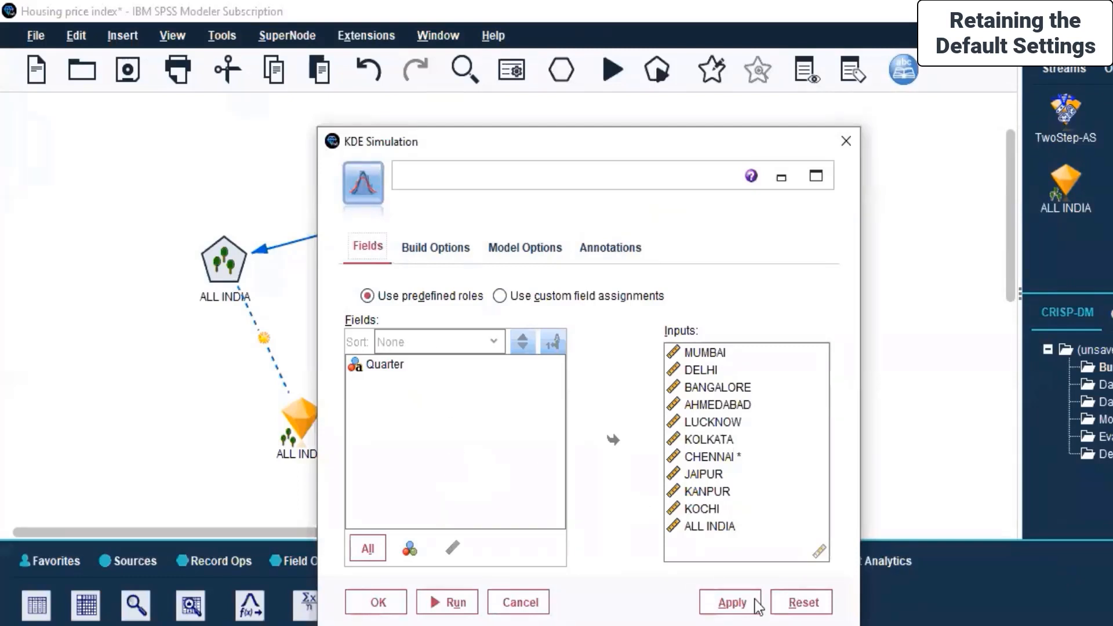
# - Save the KDE Simulation node with its default settings and run it on the housing price data
pyautogui.click(735, 606)
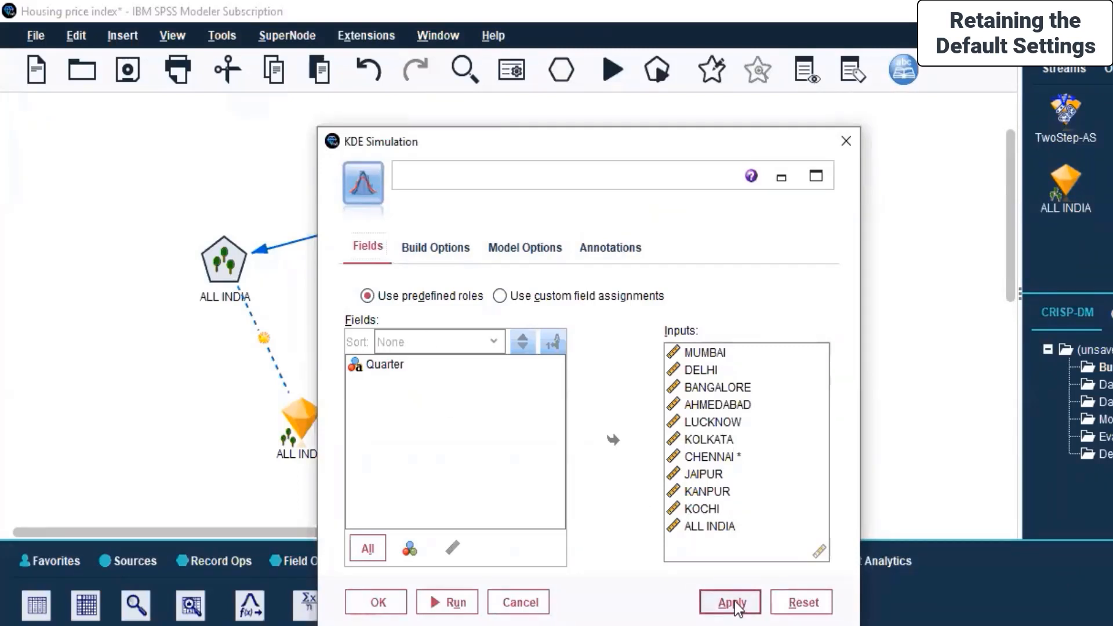
pyautogui.click(384, 601)
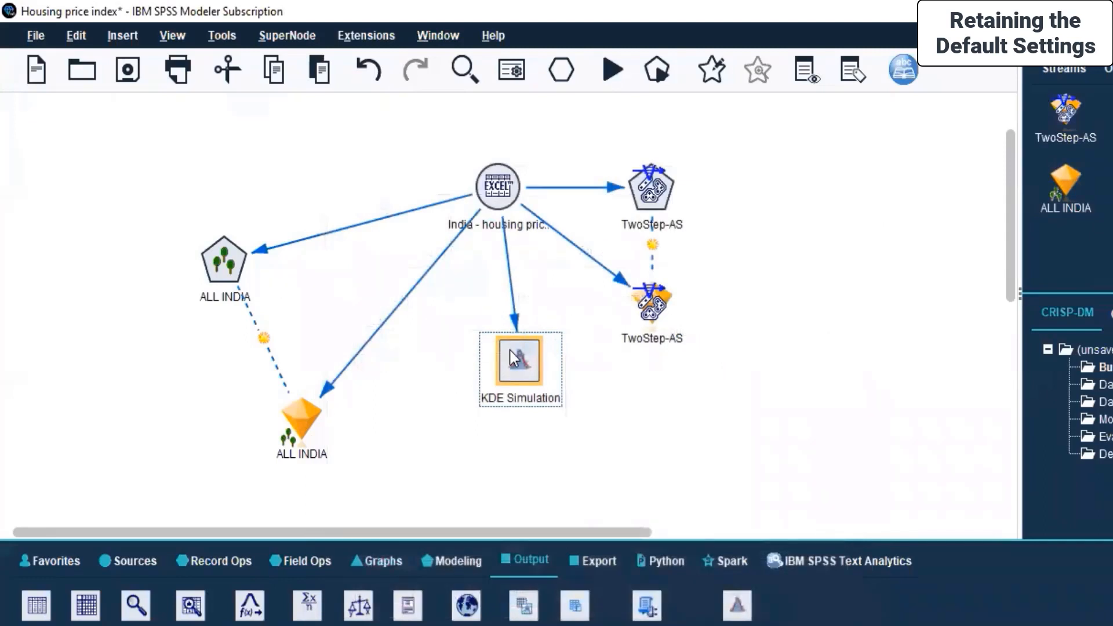
pyautogui.rightClick(509, 350)
pyautogui.click(550, 389)
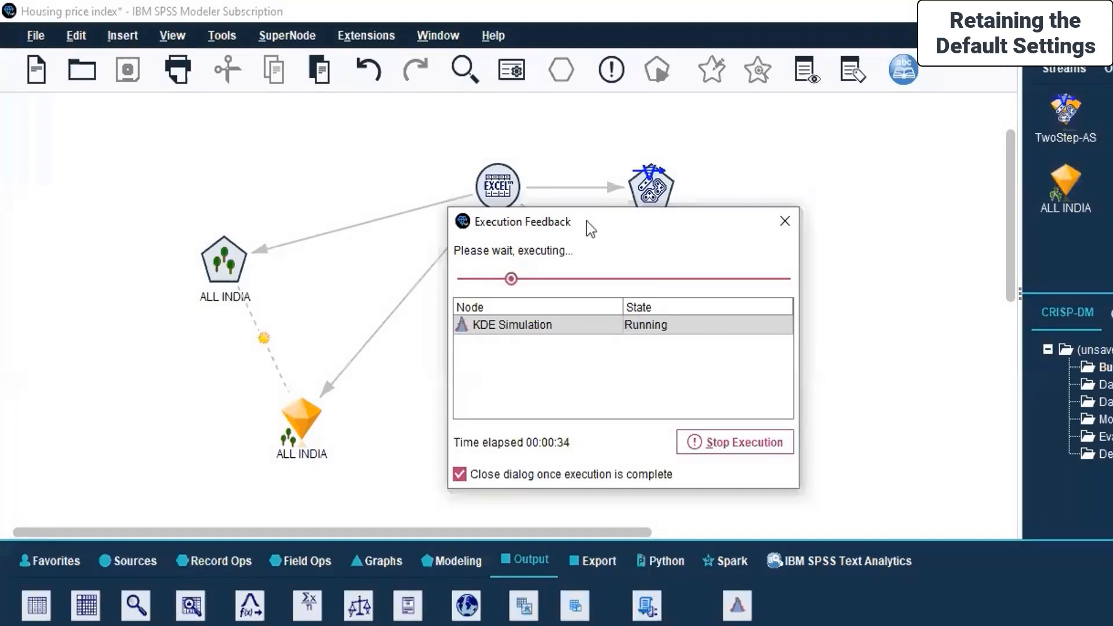
pyautogui.moveTo(587, 221); pyautogui.dragTo(803, 161)
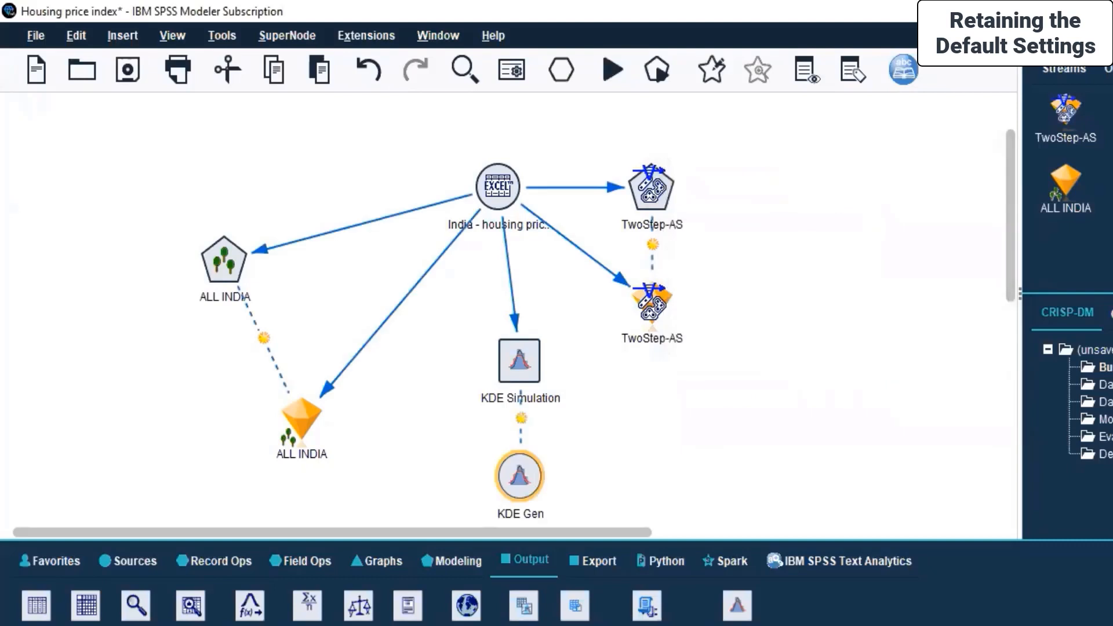
# - Open the generated KDE Gen node and review its sample settings, field filter and field types
pyautogui.scroll(-3, 650, 423)
pyautogui.scroll(3, 650, 423)
pyautogui.scroll(-2, 651, 423)
pyautogui.click(520, 362)
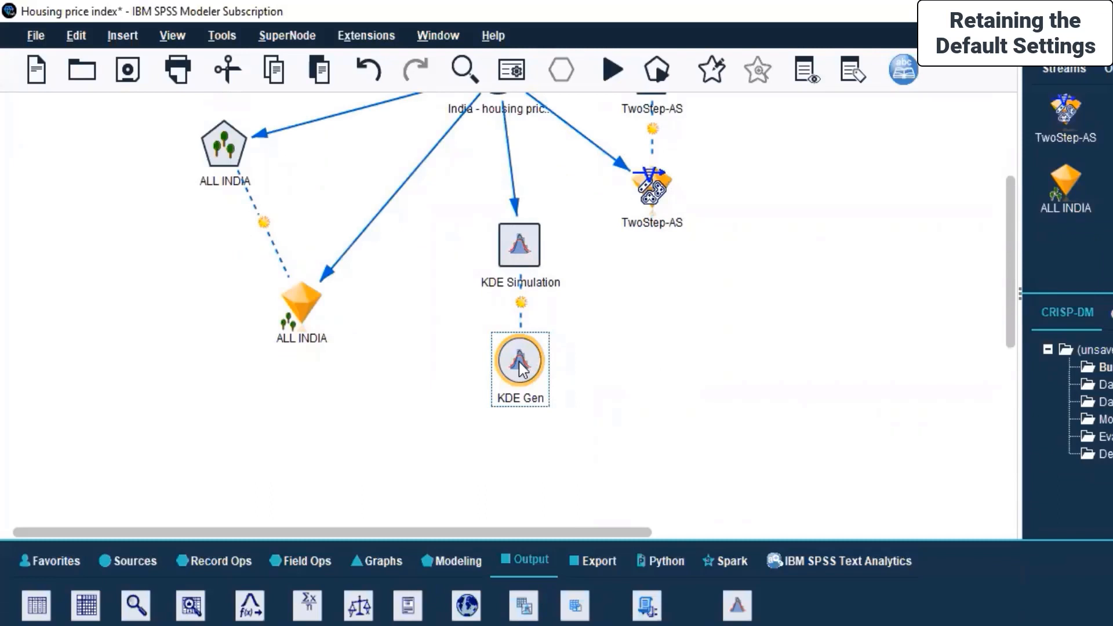
pyautogui.rightClick(520, 362)
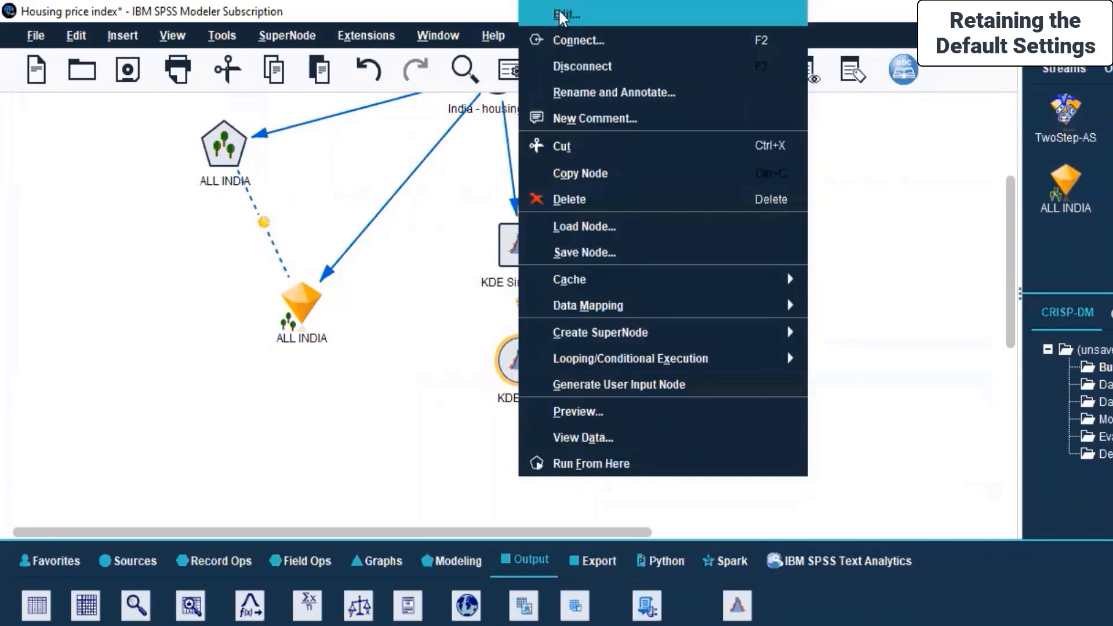
pyautogui.press('Return')
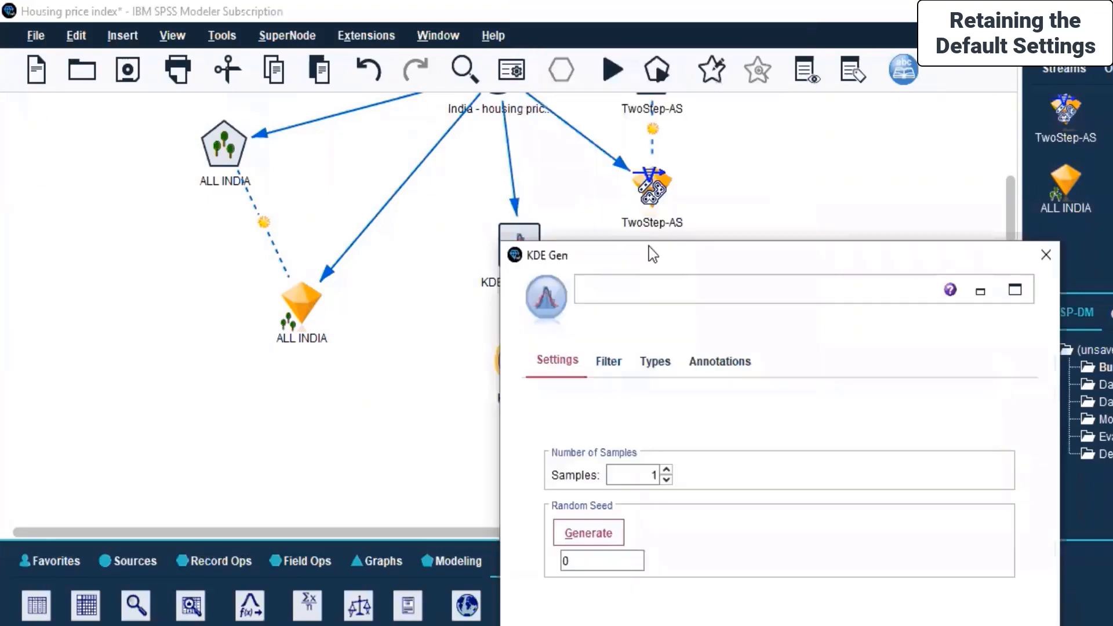
pyautogui.click(504, 278)
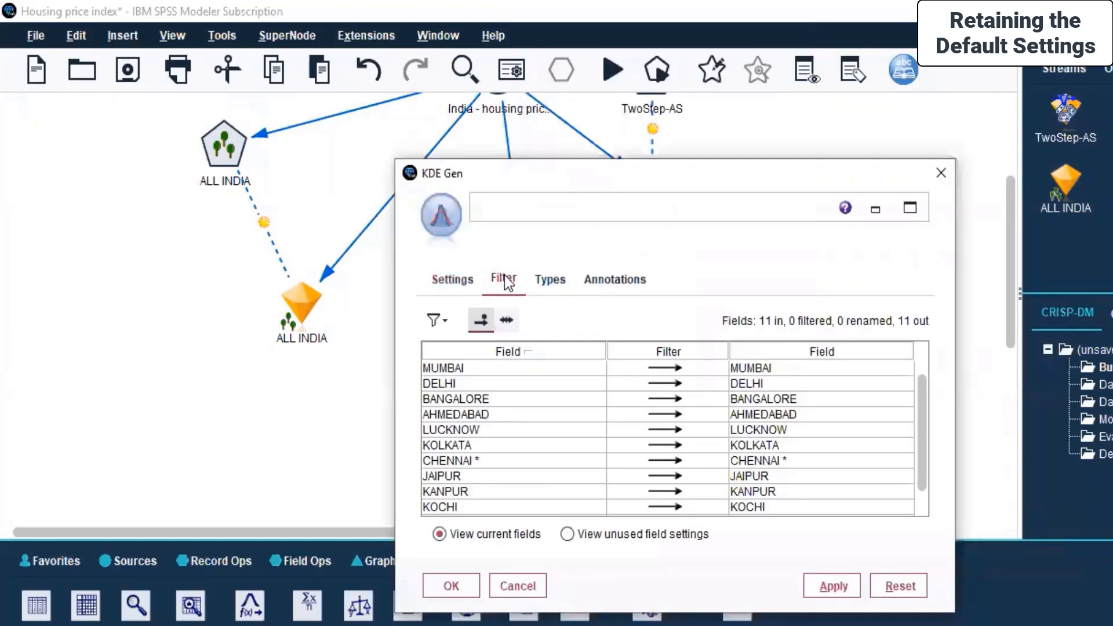
pyautogui.click(561, 281)
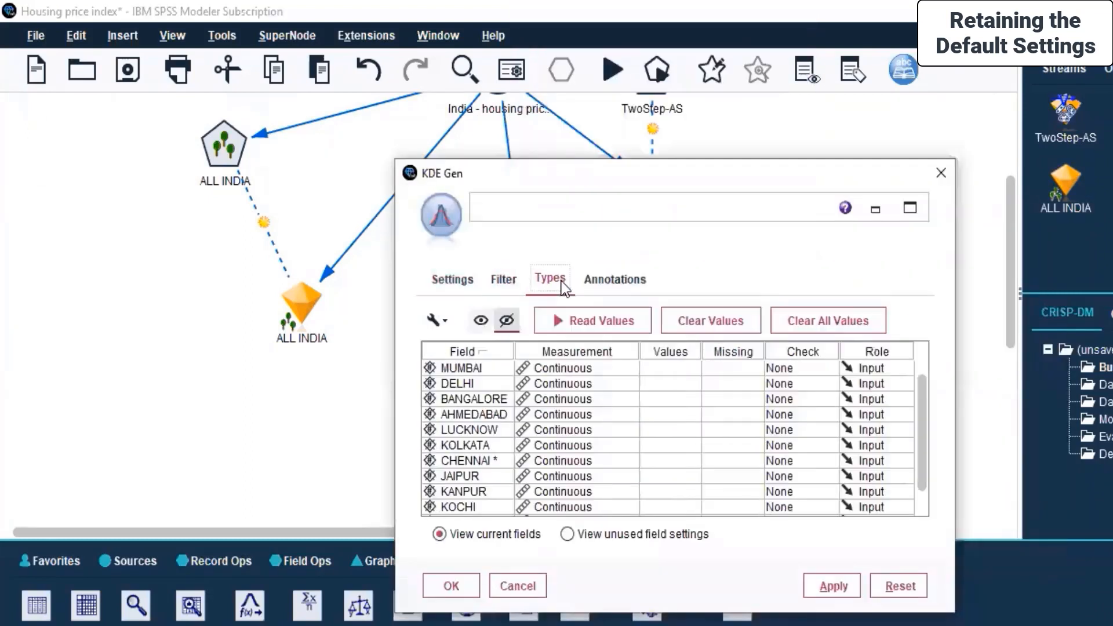
# - Read the data values for the KDE Gen node's fields and save its settings
pyautogui.click(606, 327)
pyautogui.click(637, 426)
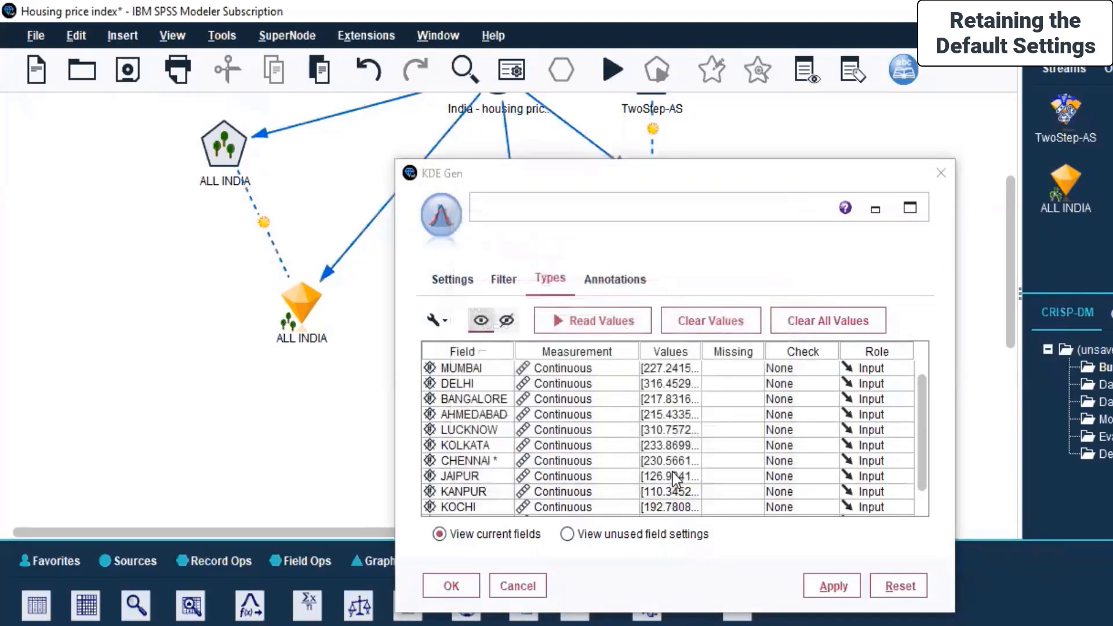
pyautogui.click(603, 177)
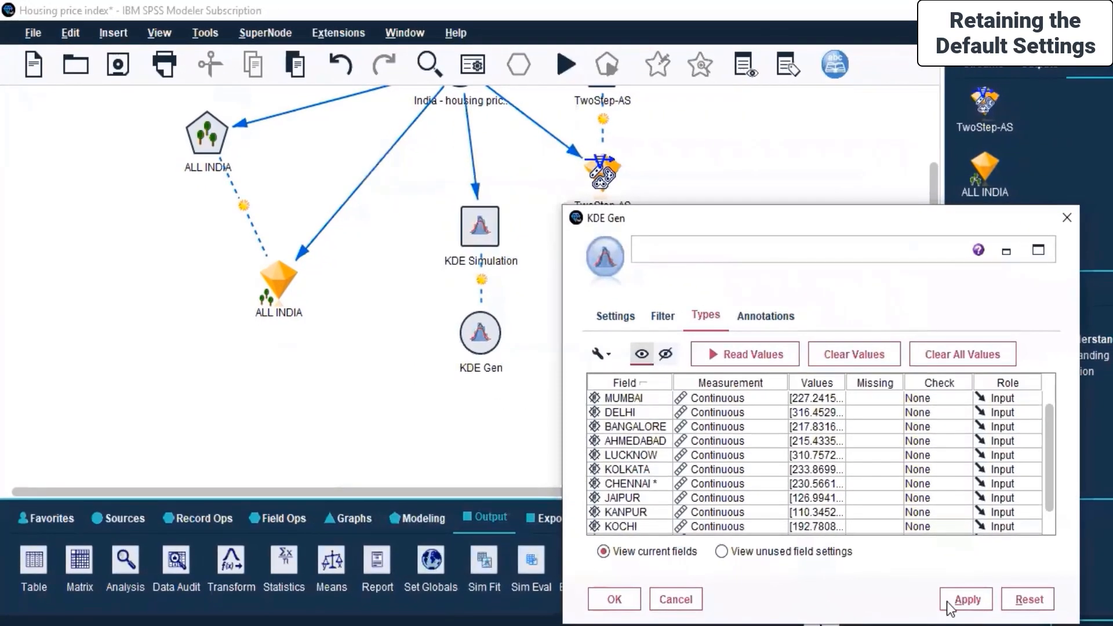
pyautogui.click(614, 599)
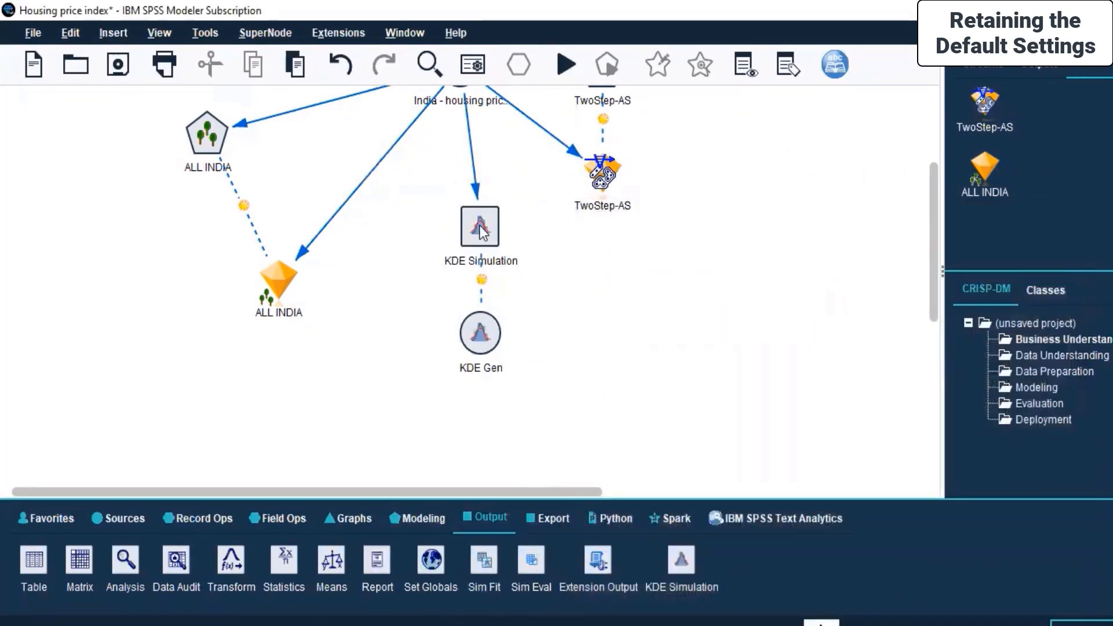
# - Try to run the stream from the KDE Gen node
pyautogui.rightClick(480, 331)
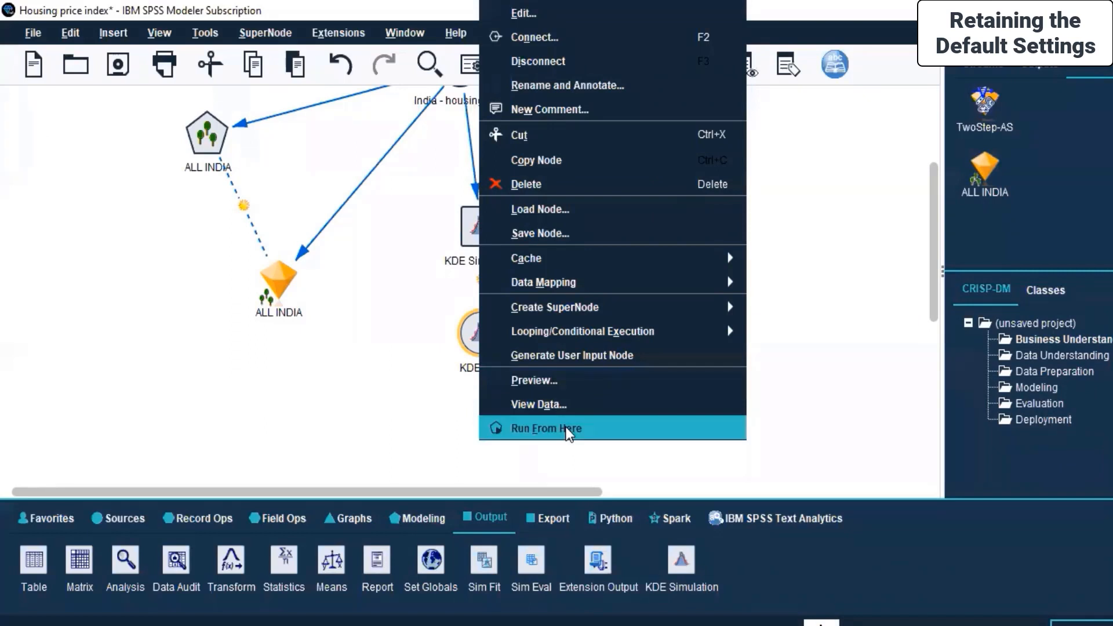
pyautogui.click(568, 433)
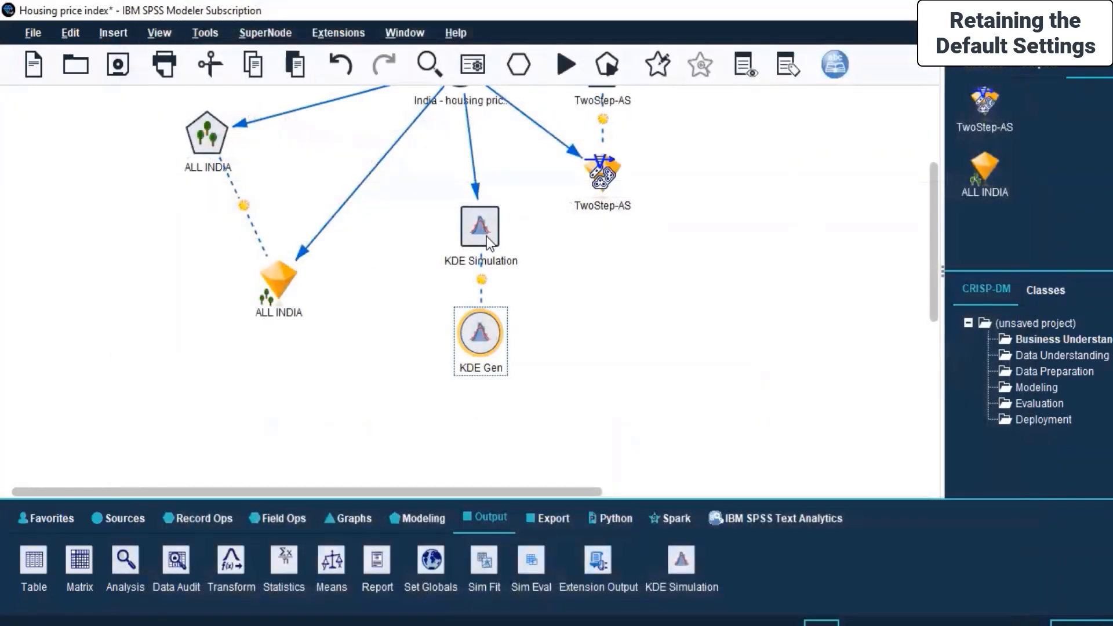
pyautogui.click(486, 236)
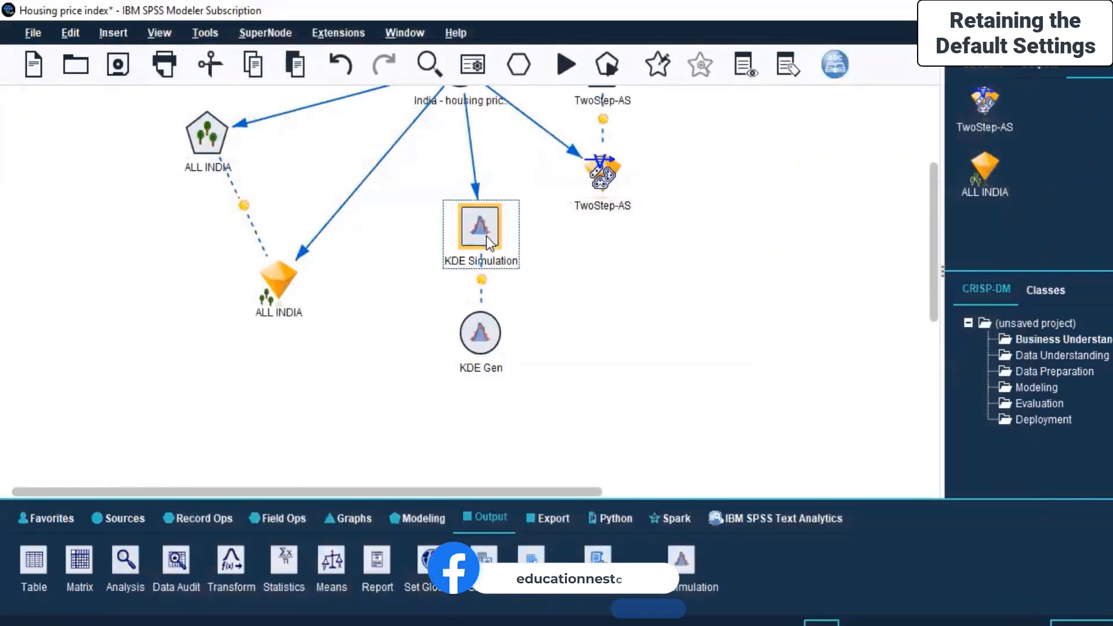
pyautogui.scroll(2, 625, 295)
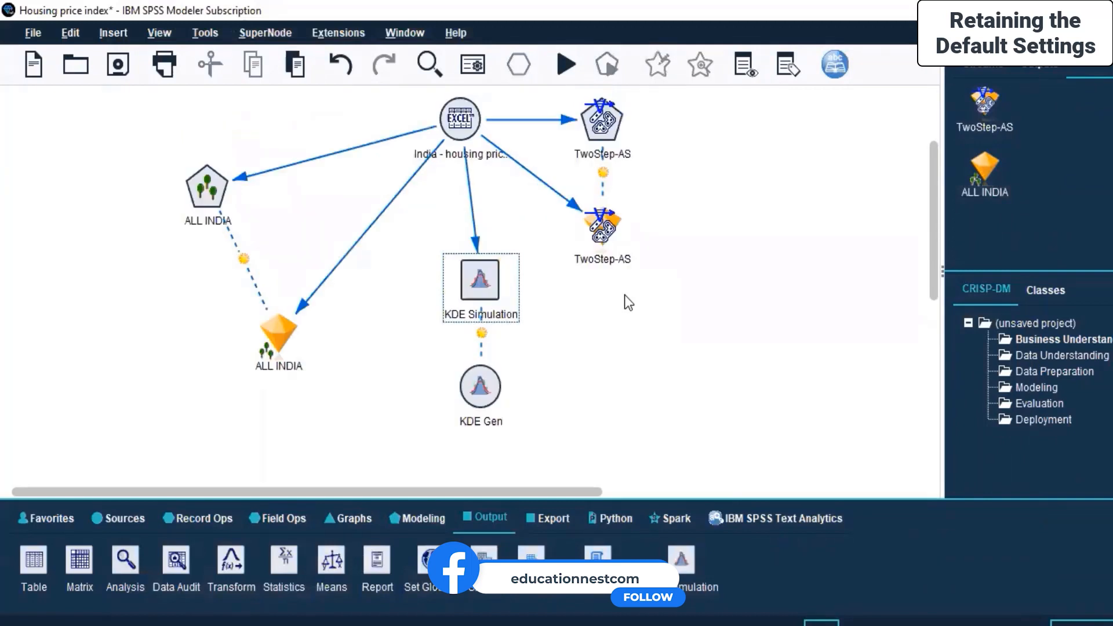
pyautogui.scroll(-2, 456, 347)
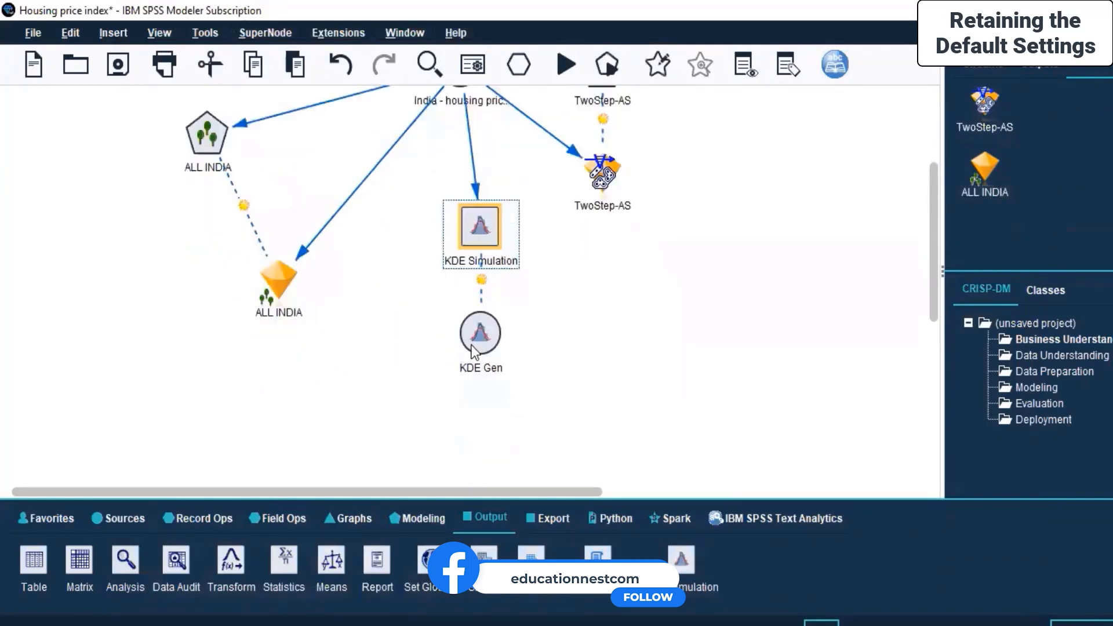
pyautogui.click(484, 342)
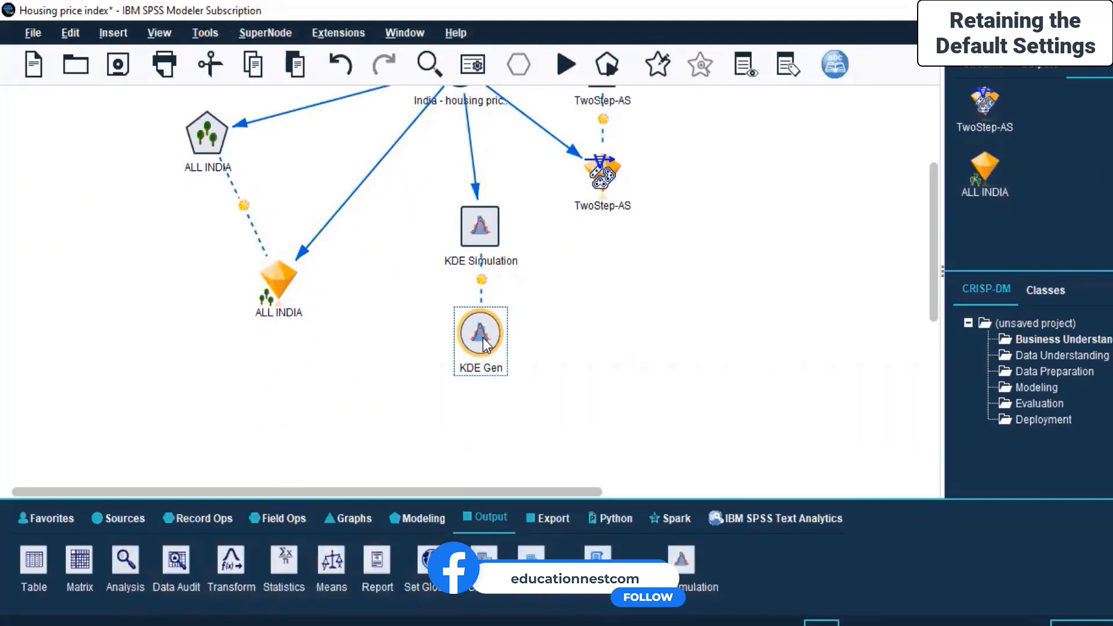
pyautogui.click(269, 281)
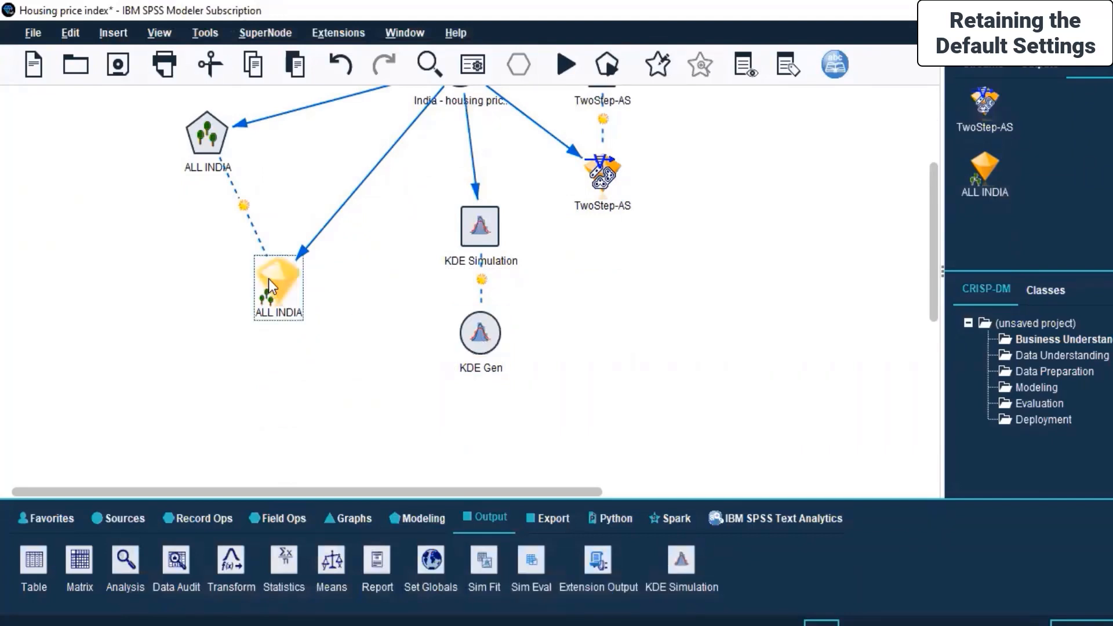
pyautogui.click(461, 393)
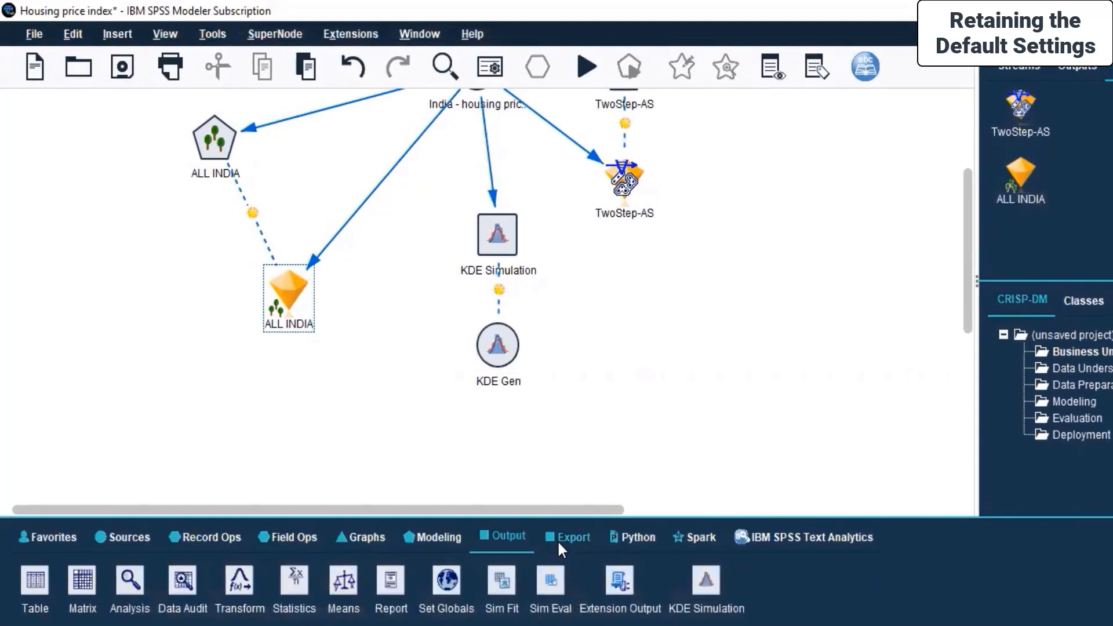
# - Show the available export nodes, retry running the stream from KDE Gen, and dismiss the stream messages
pyautogui.click(560, 542)
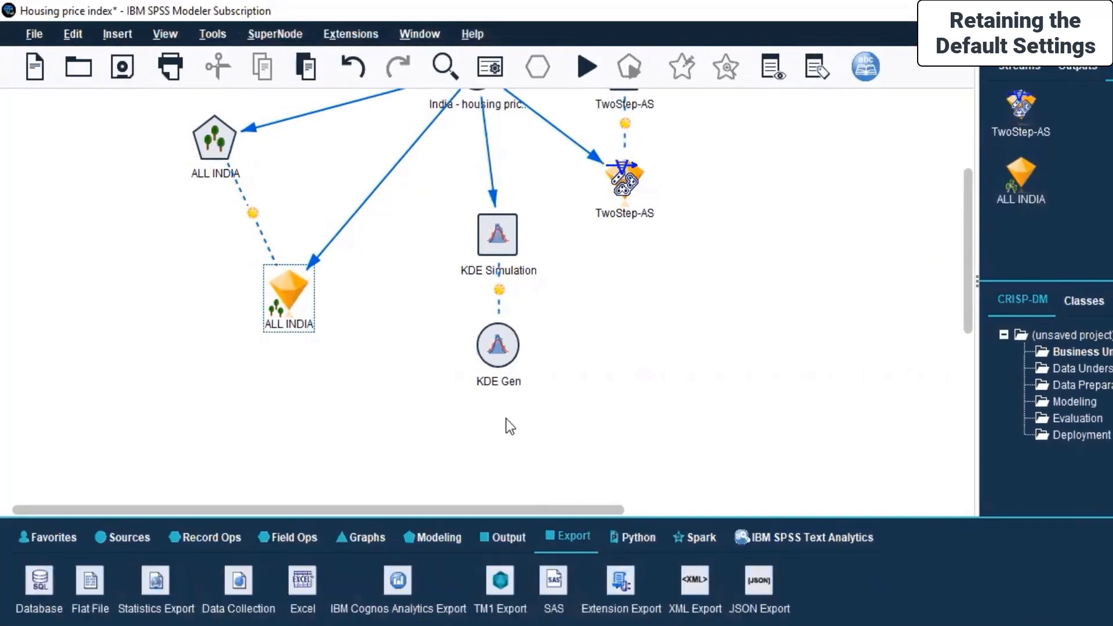
pyautogui.click(499, 358)
pyautogui.rightClick(499, 358)
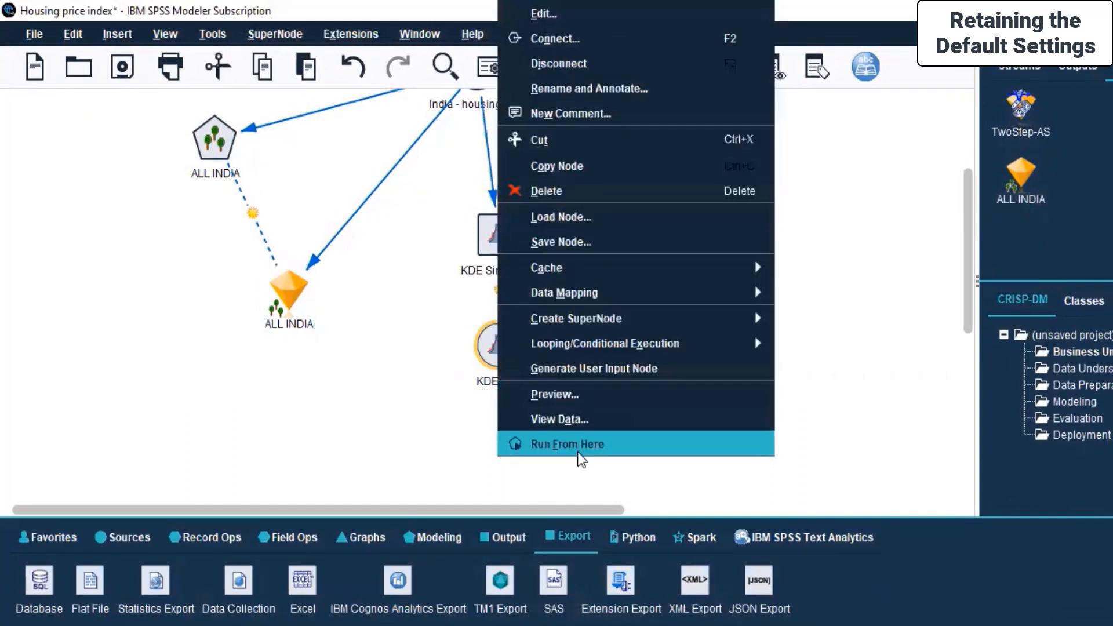
pyautogui.click(574, 443)
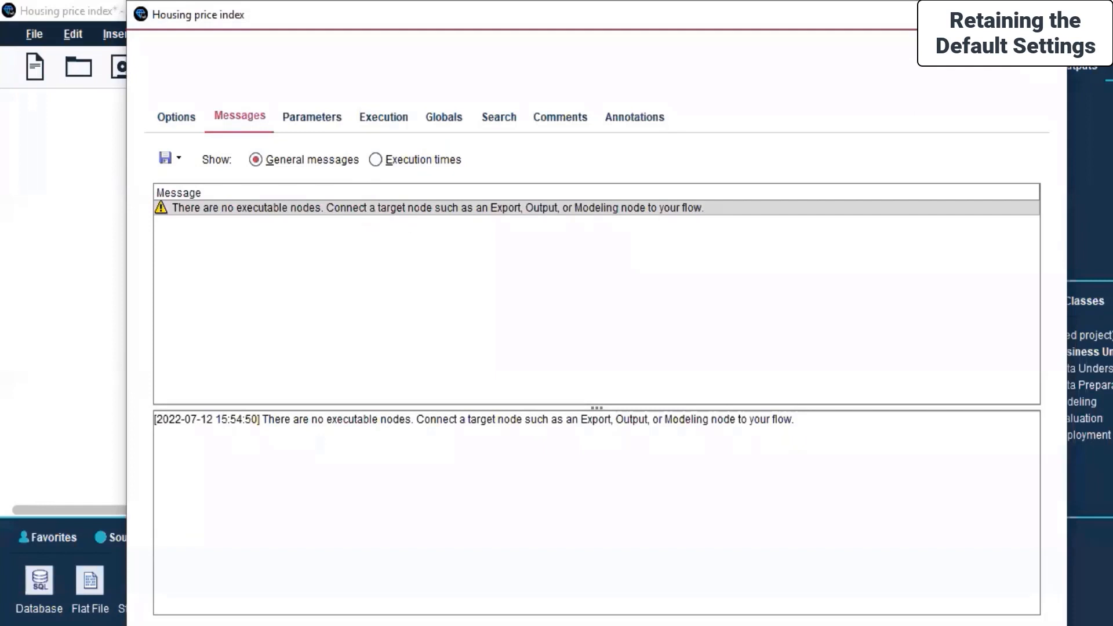
pyautogui.click(1048, 15)
pyautogui.click(704, 369)
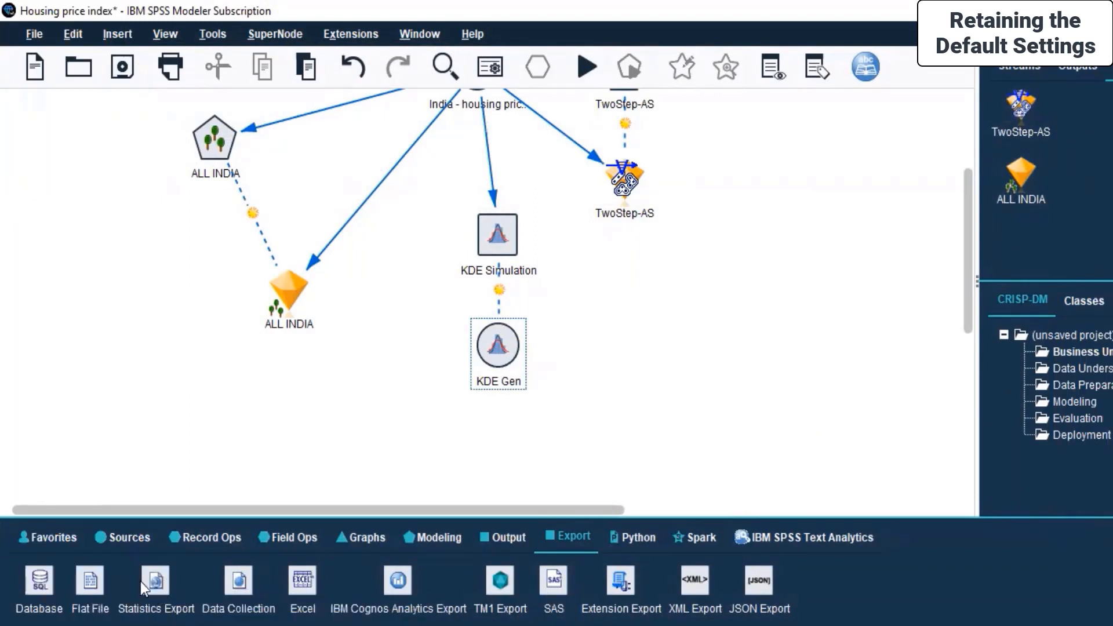
# - Add a Flat File export node fed by the KDE Gen node and run the stream from KDE Gen
pyautogui.moveTo(81, 586); pyautogui.dragTo(499, 452)
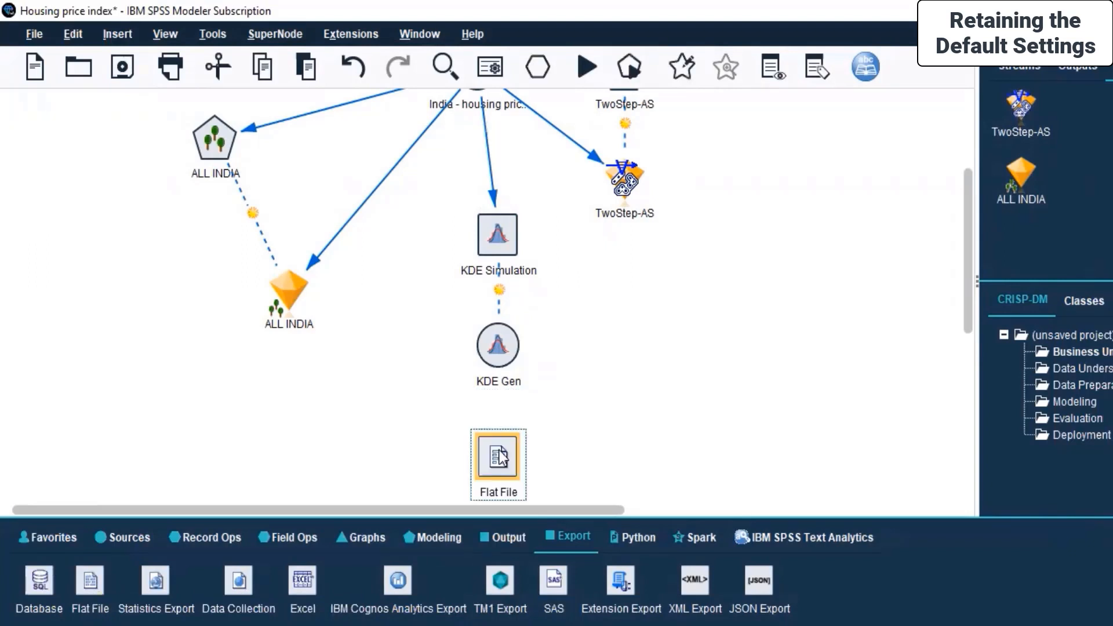
pyautogui.click(492, 346)
pyautogui.rightClick(492, 346)
pyautogui.click(548, 43)
pyautogui.click(512, 464)
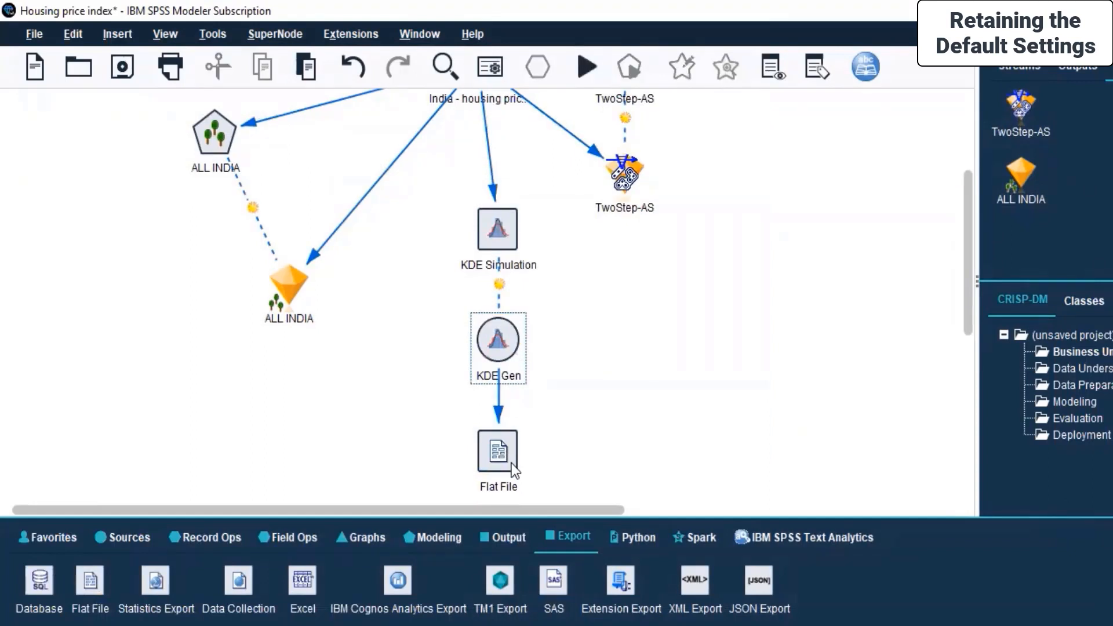
pyautogui.rightClick(501, 352)
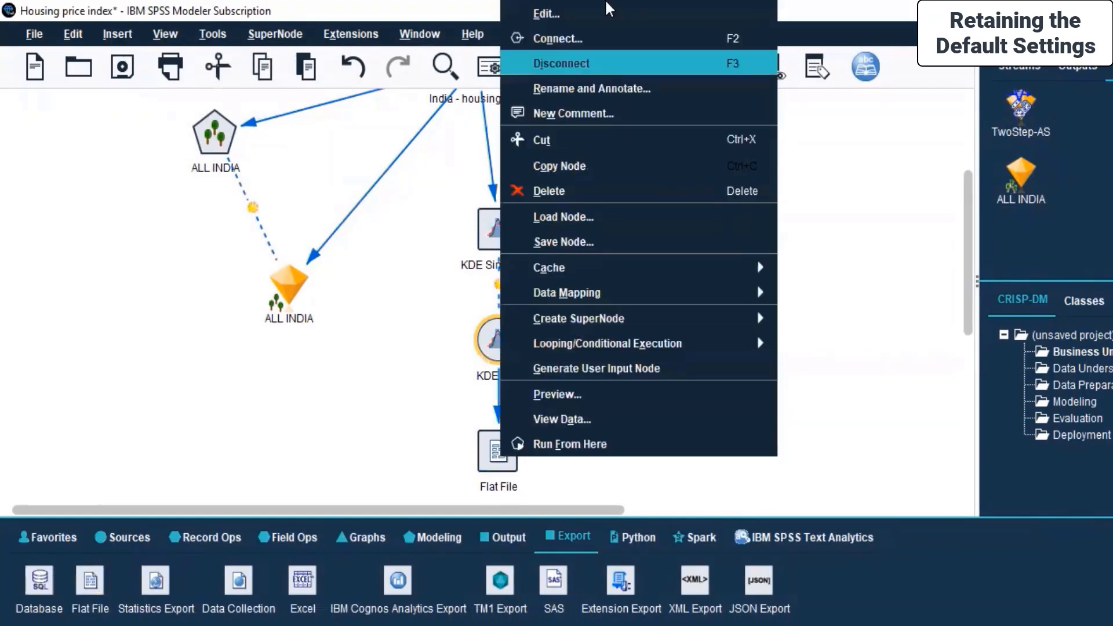
pyautogui.click(601, 444)
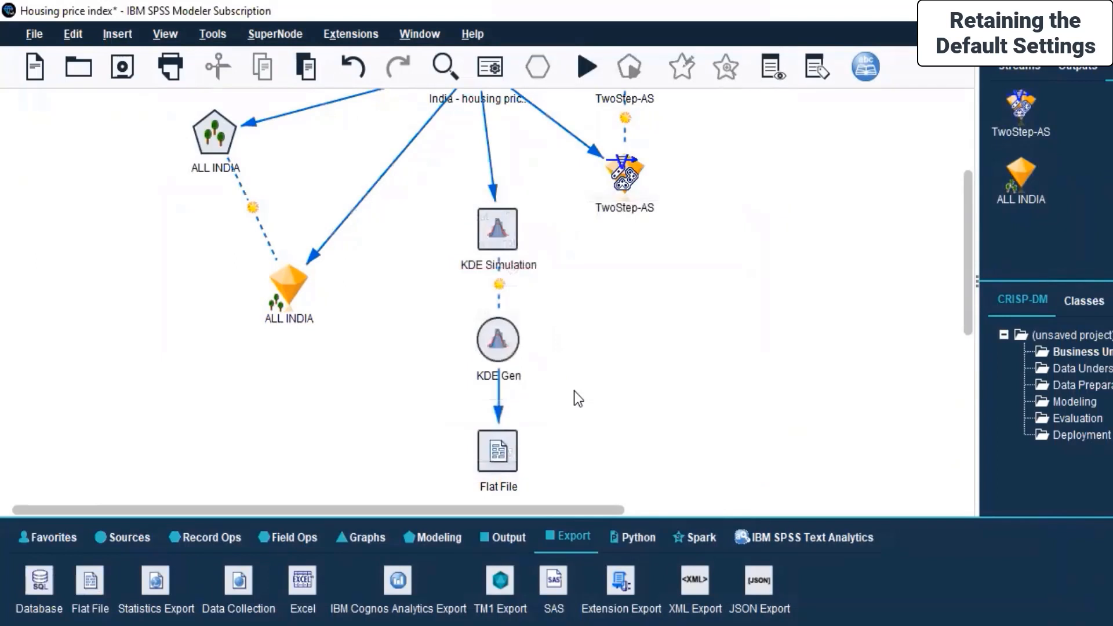
# - Open the Flat File node's settings and review its export, publish and annotation options
pyautogui.click(508, 453)
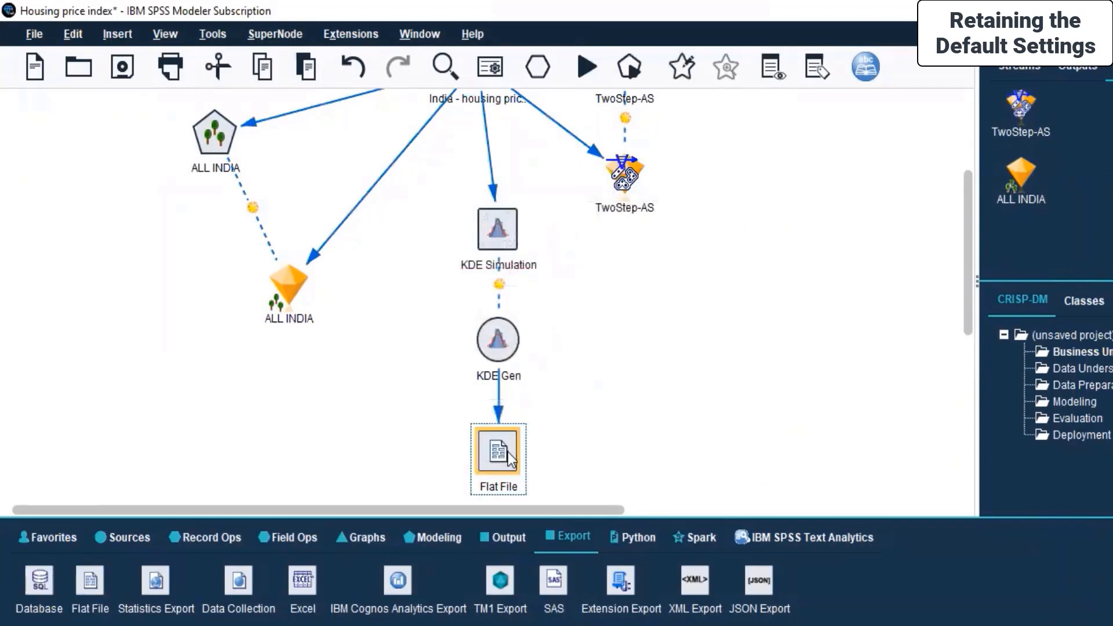
pyautogui.doubleClick(508, 454)
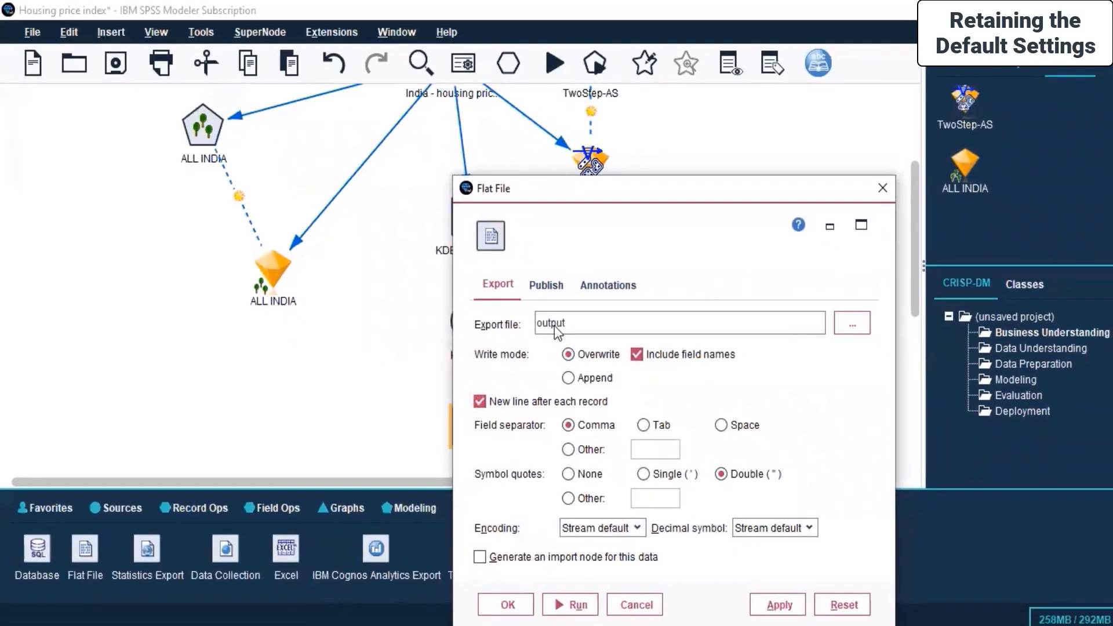
pyautogui.click(532, 282)
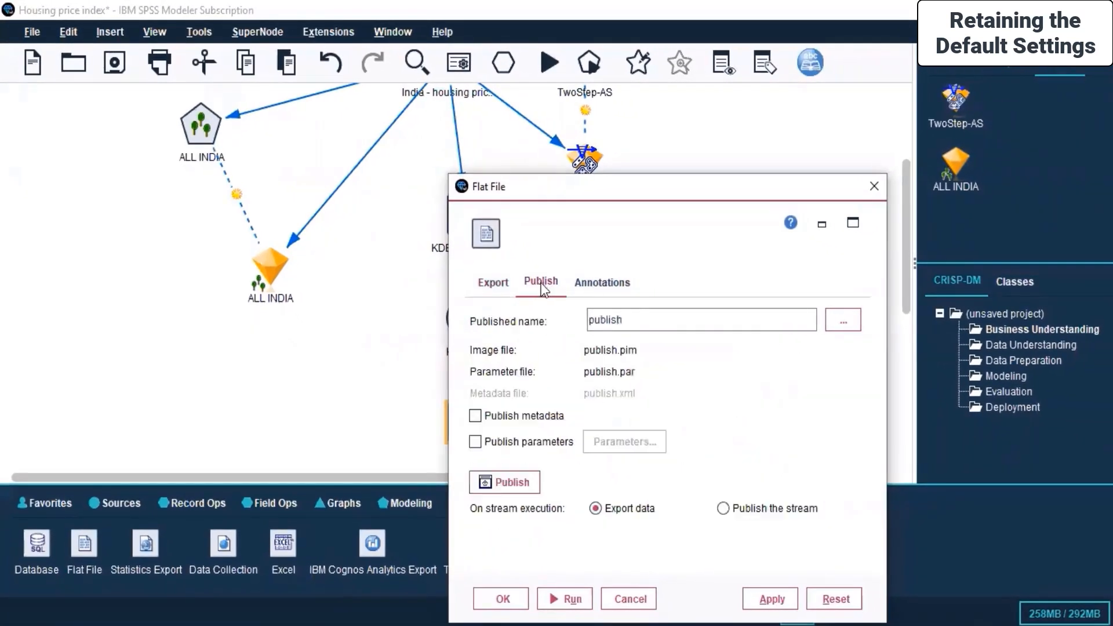
pyautogui.click(600, 284)
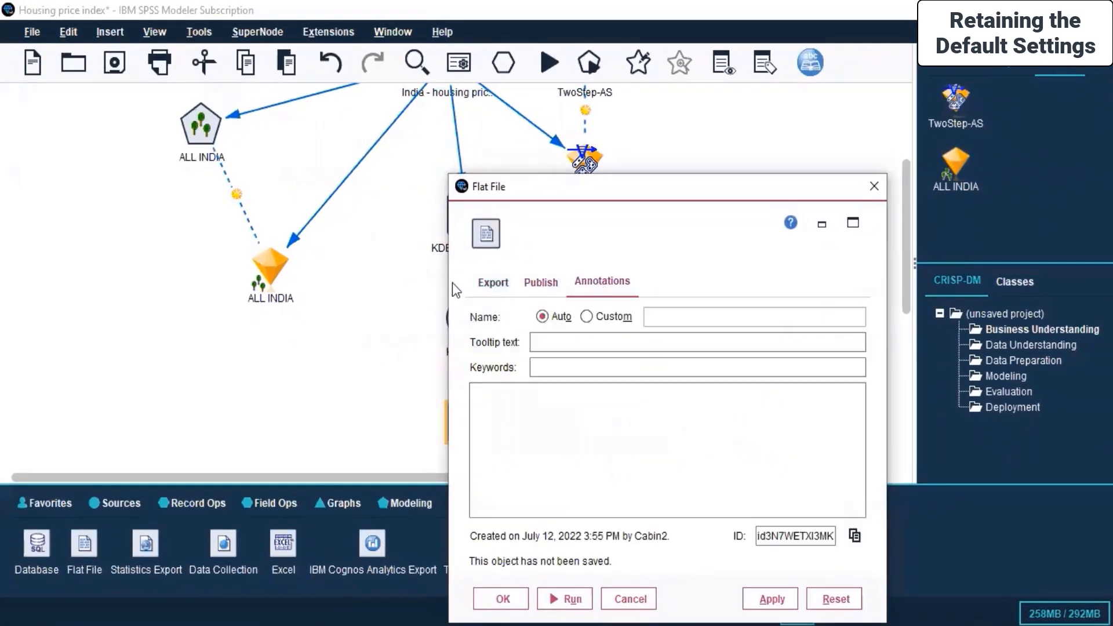
pyautogui.click(493, 283)
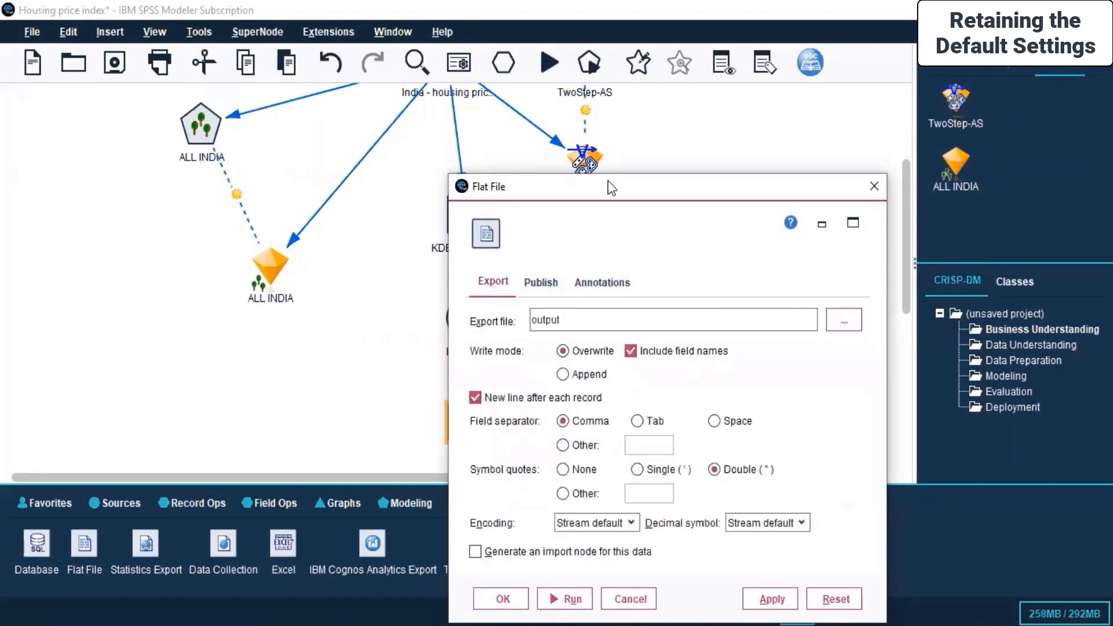
# - Browse for the Flat File export location and go to the Day 7 folder under Live Sessions, SPSS MODELLER
pyautogui.moveTo(608, 180); pyautogui.dragTo(700, 79)
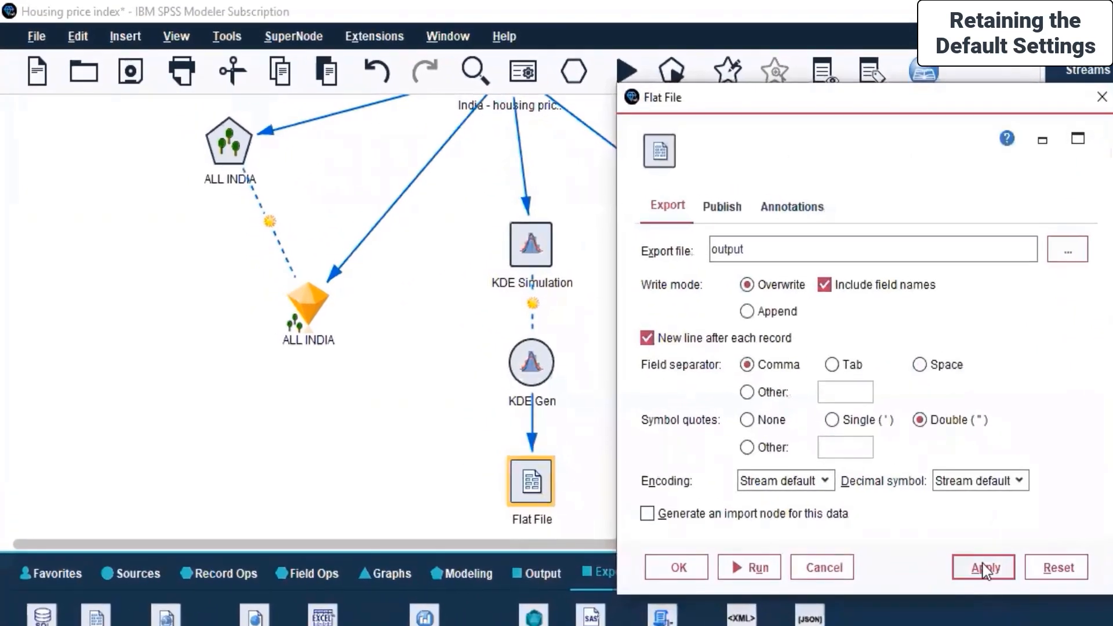
pyautogui.click(984, 570)
pyautogui.click(1064, 254)
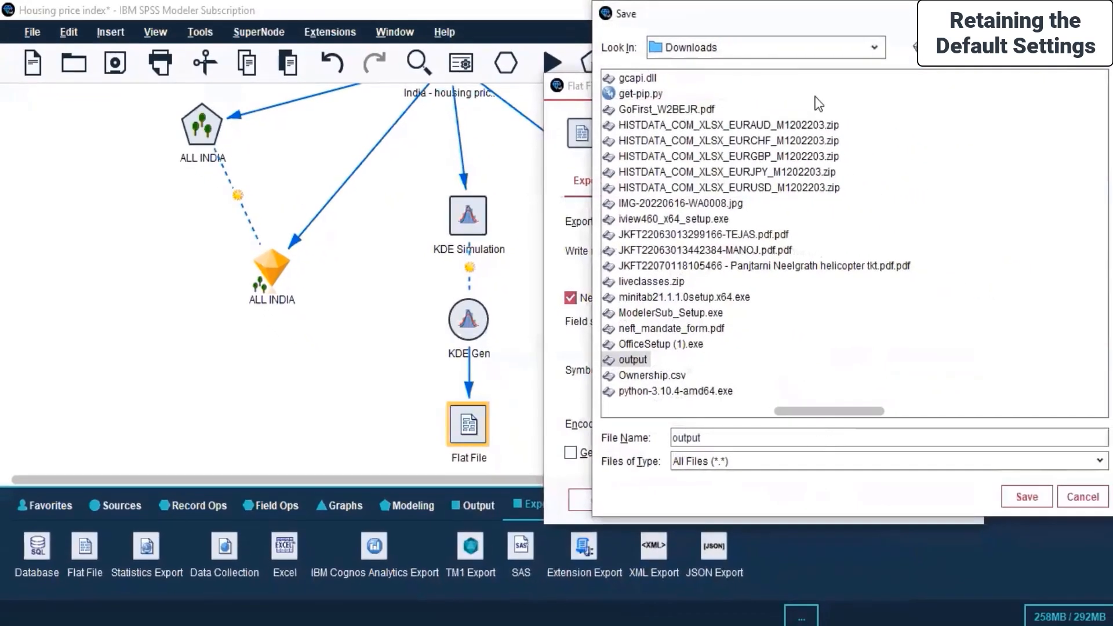
pyautogui.click(874, 47)
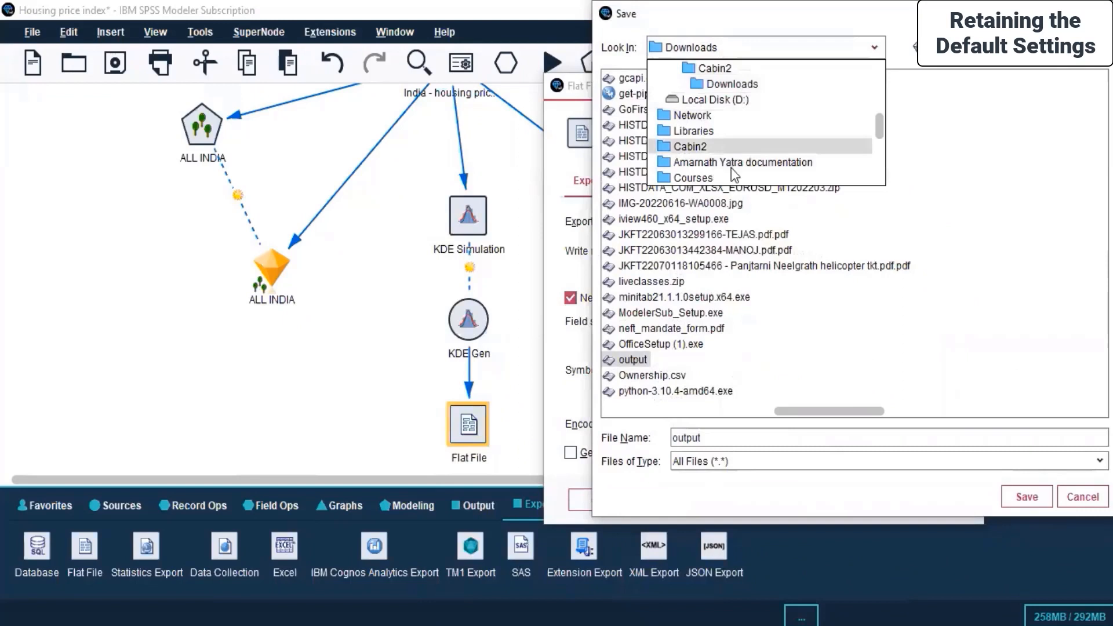
pyautogui.scroll(-3, 725, 152)
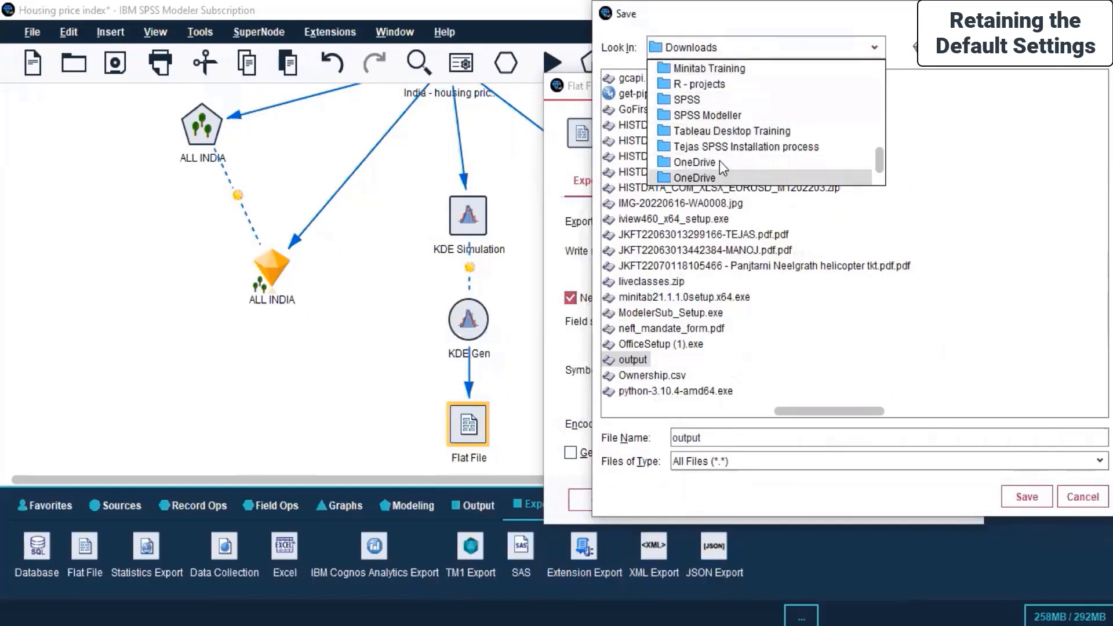
pyautogui.scroll(1, 719, 161)
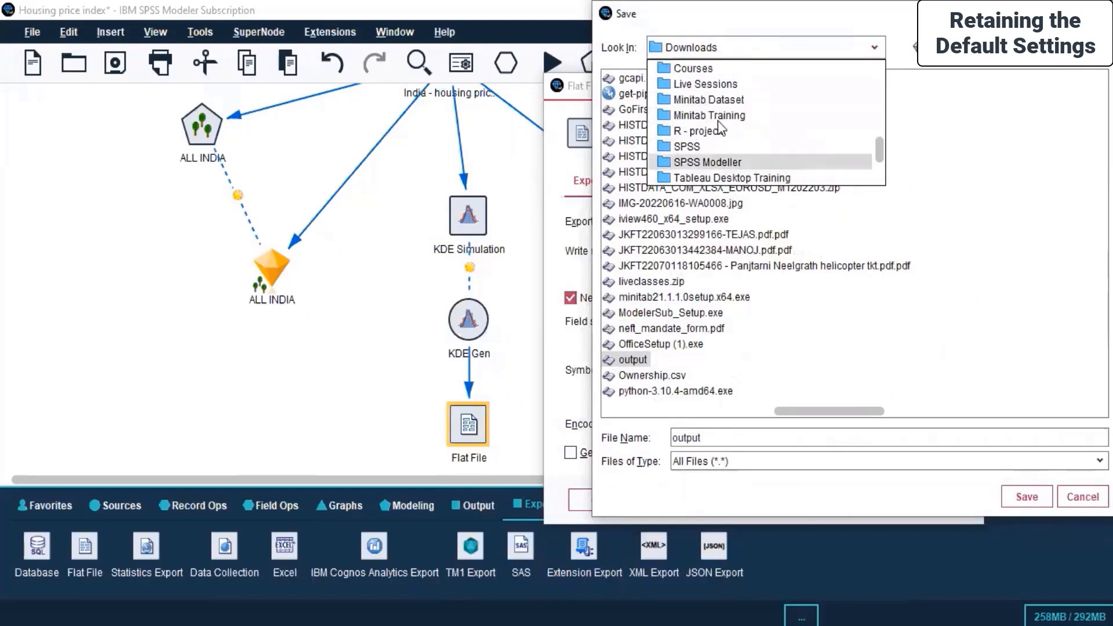
pyautogui.click(717, 90)
pyautogui.doubleClick(659, 172)
pyautogui.doubleClick(635, 173)
# - Name the export file "output-housing price index", save the location, and apply and accept the Flat File settings
pyautogui.click(733, 441)
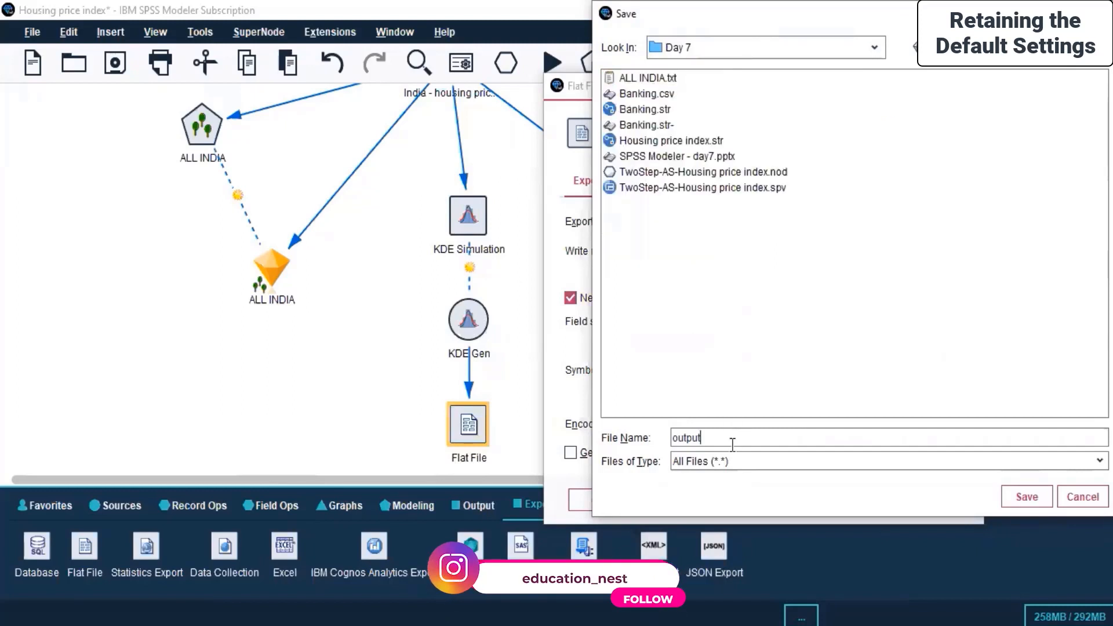
pyautogui.write('-housing price index')
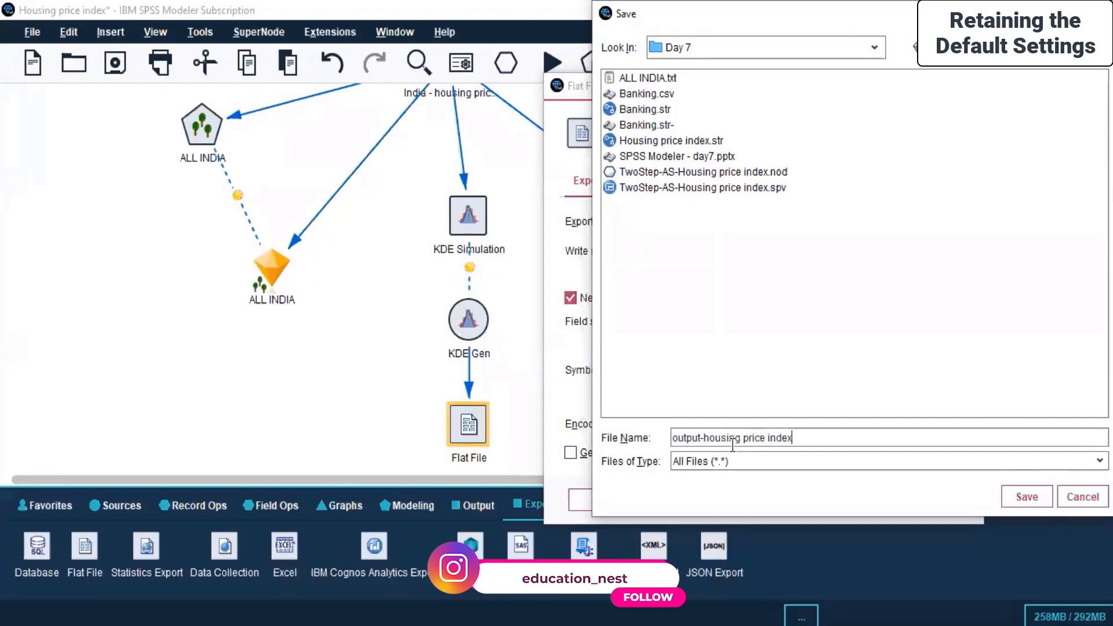
pyautogui.click(1027, 500)
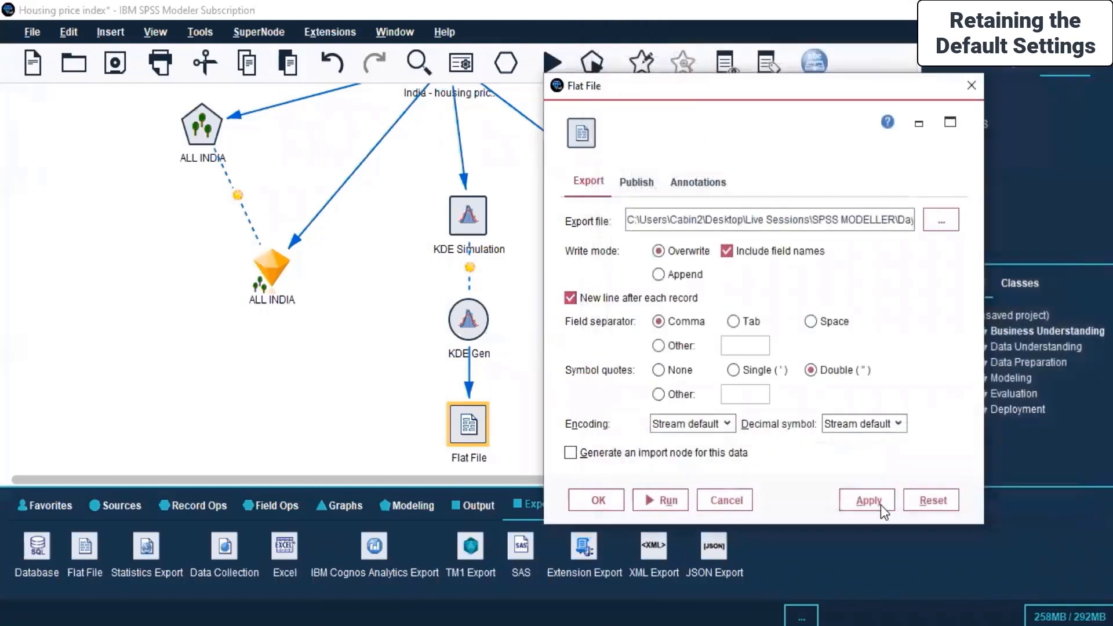
pyautogui.click(878, 506)
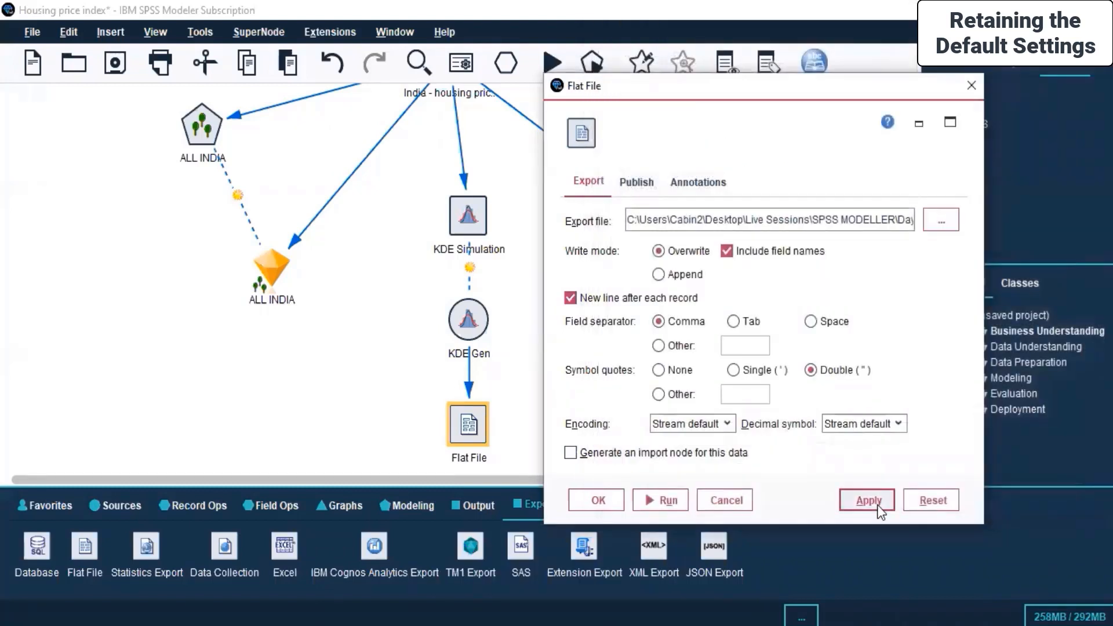
pyautogui.click(590, 489)
# - View the flat file export node's data as a maximized spreadsheet, examine its city columns, and close the data view
pyautogui.scroll(-5, 614, 349)
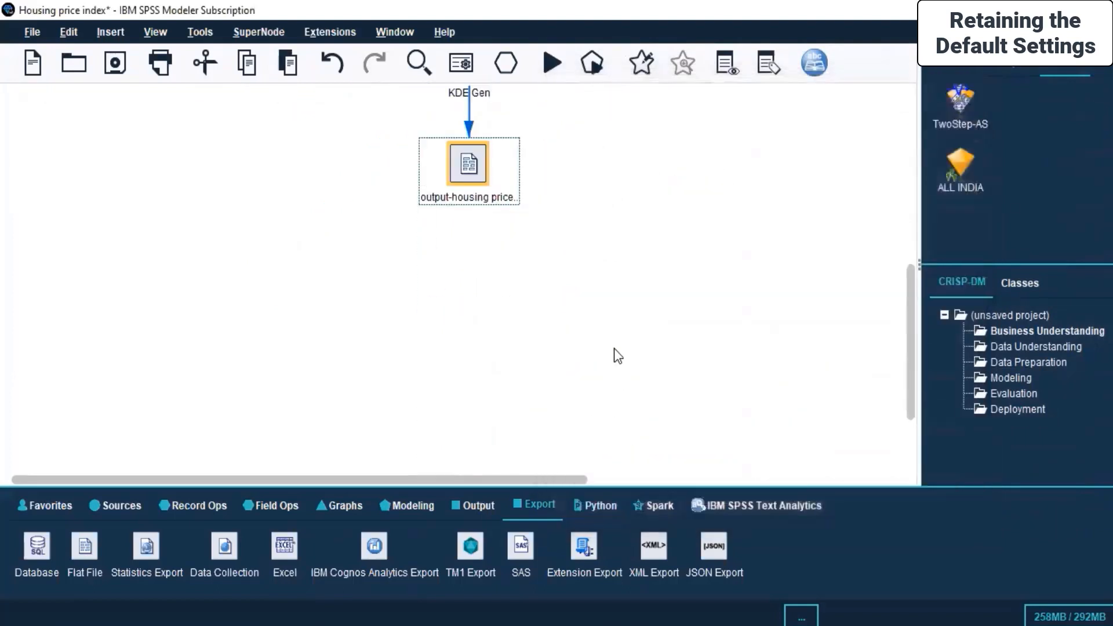
pyautogui.scroll(2, 565, 306)
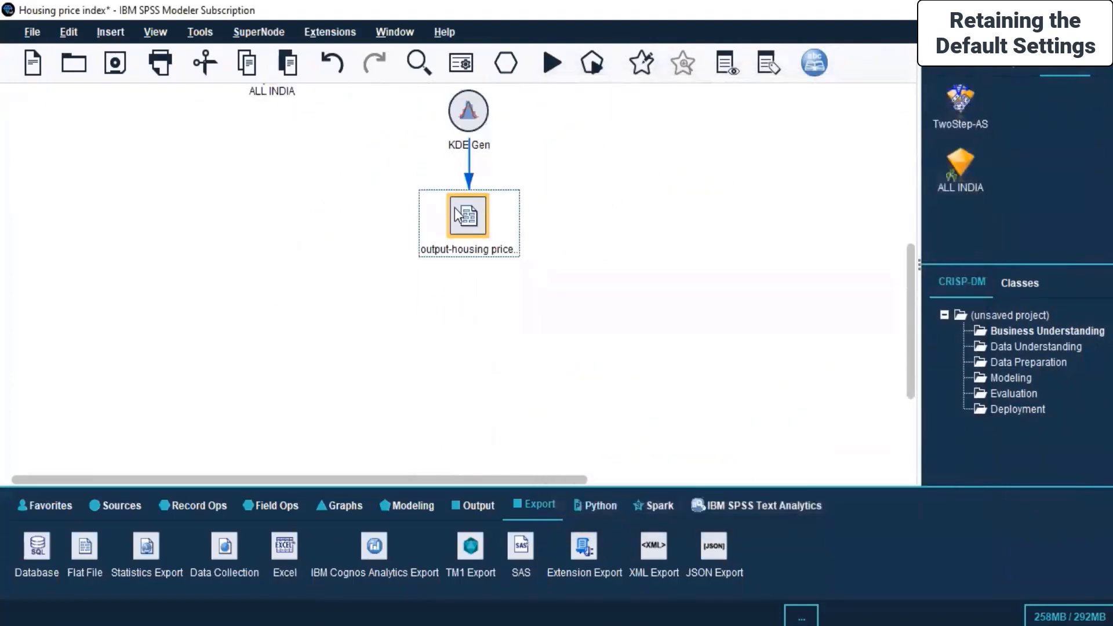
pyautogui.rightClick(455, 207)
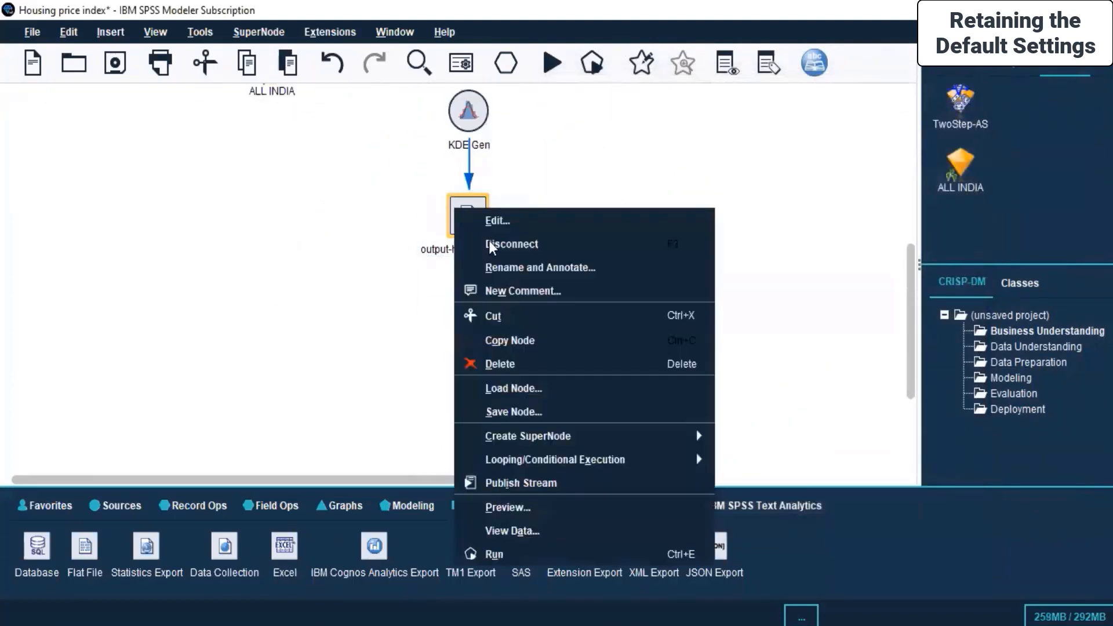
pyautogui.click(512, 530)
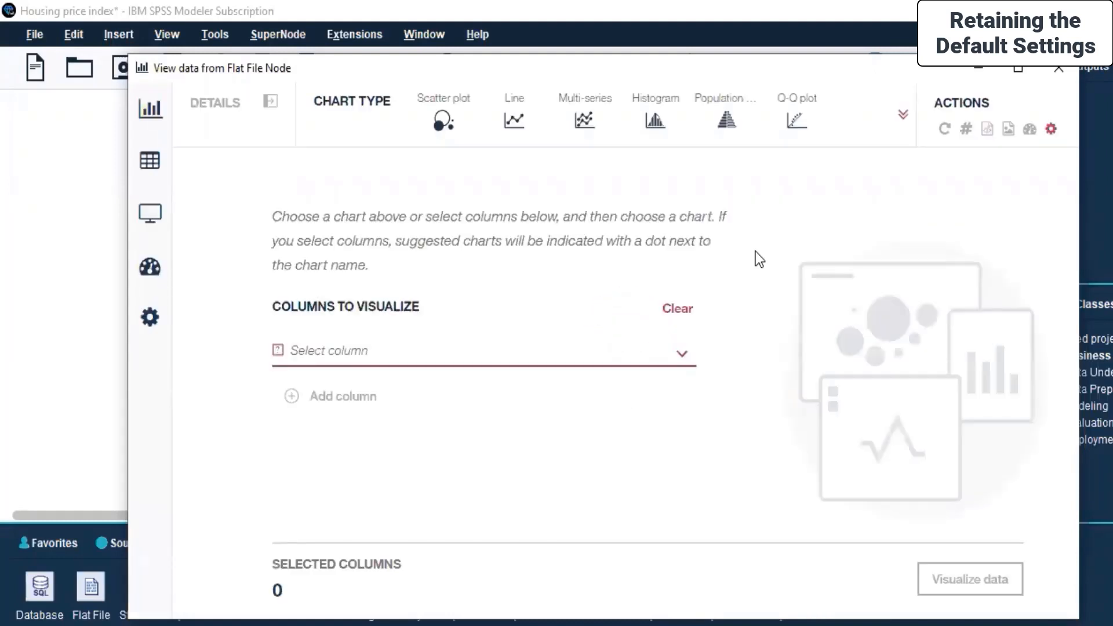
pyautogui.moveTo(134, 165)
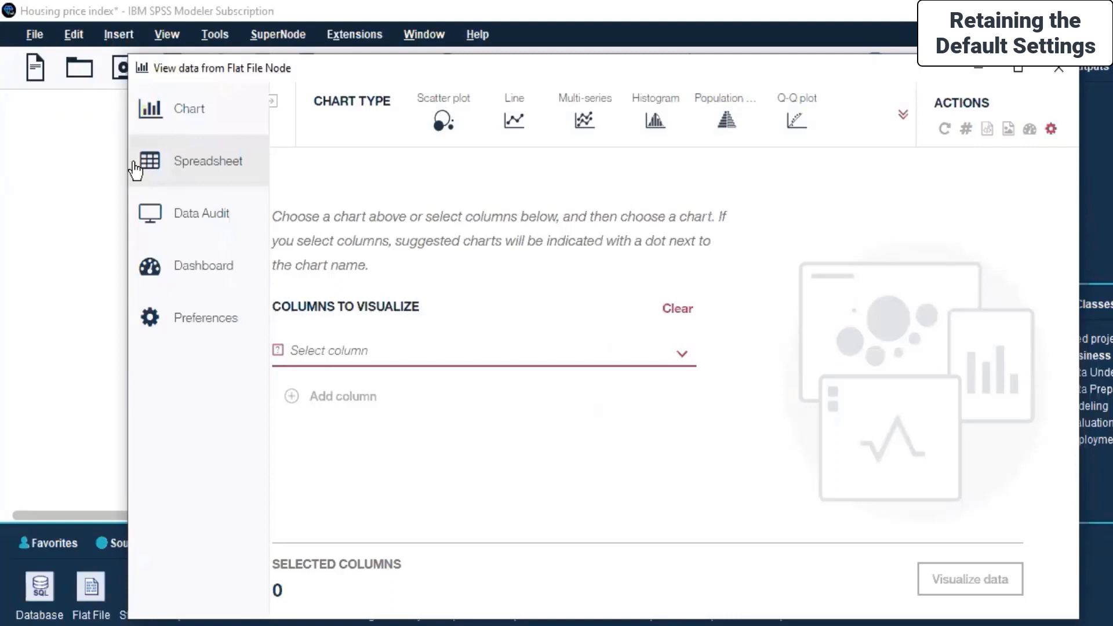
pyautogui.click(208, 166)
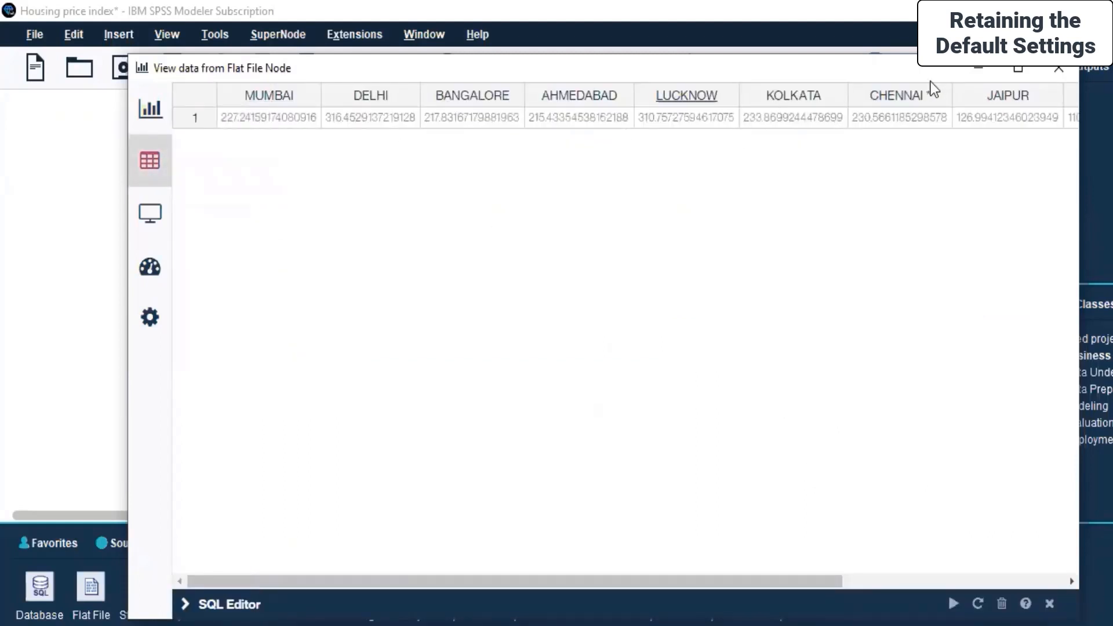
pyautogui.click(1017, 69)
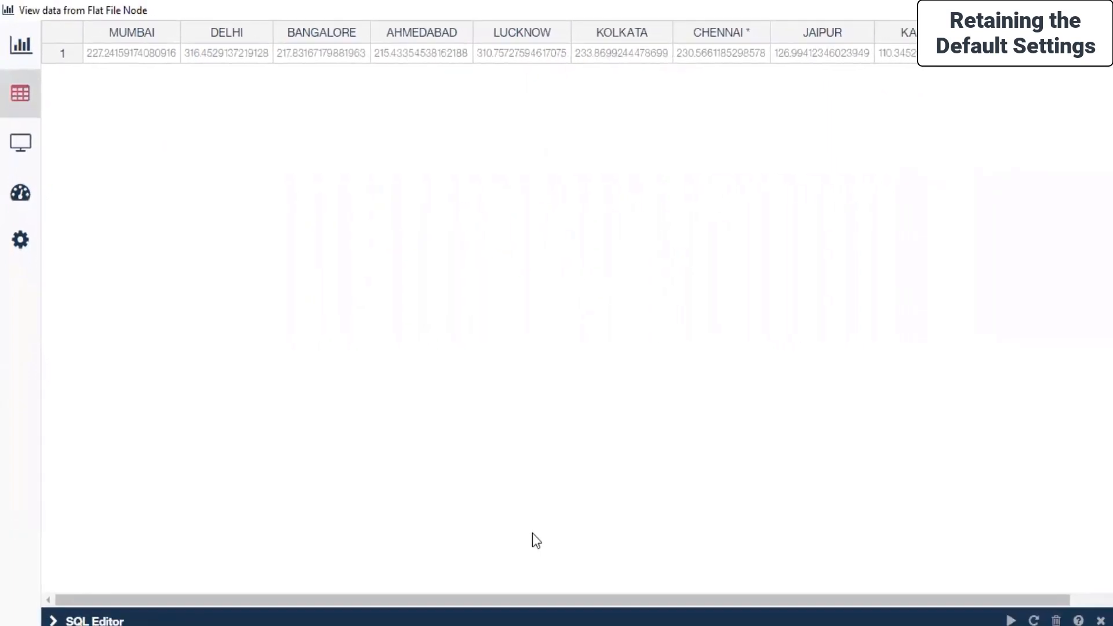
pyautogui.moveTo(513, 600); pyautogui.dragTo(885, 592)
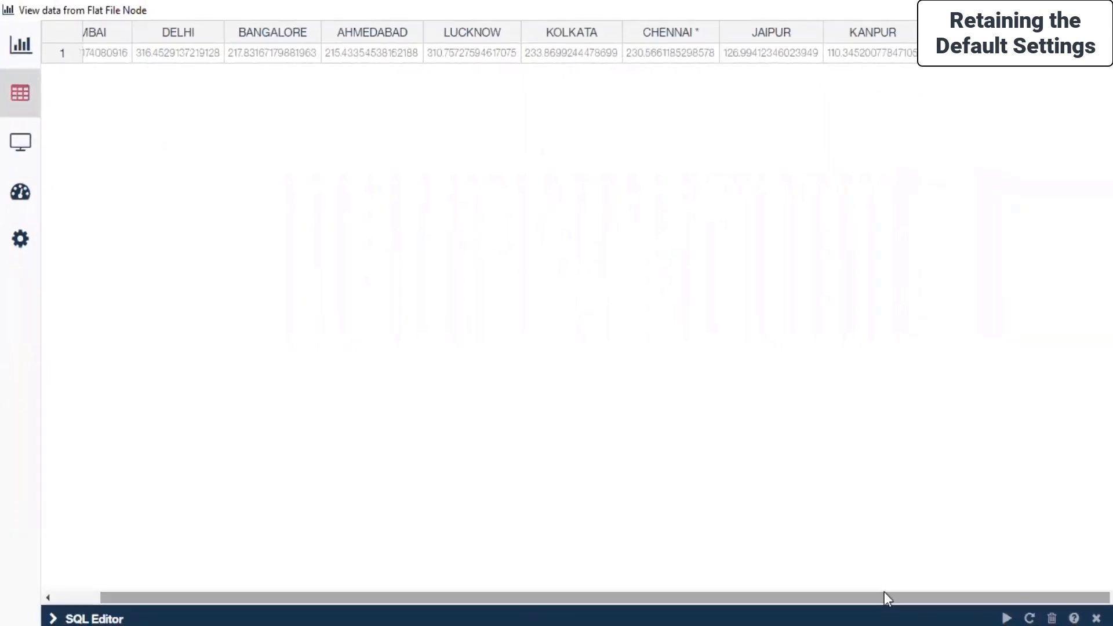
pyautogui.moveTo(812, 594); pyautogui.dragTo(377, 593)
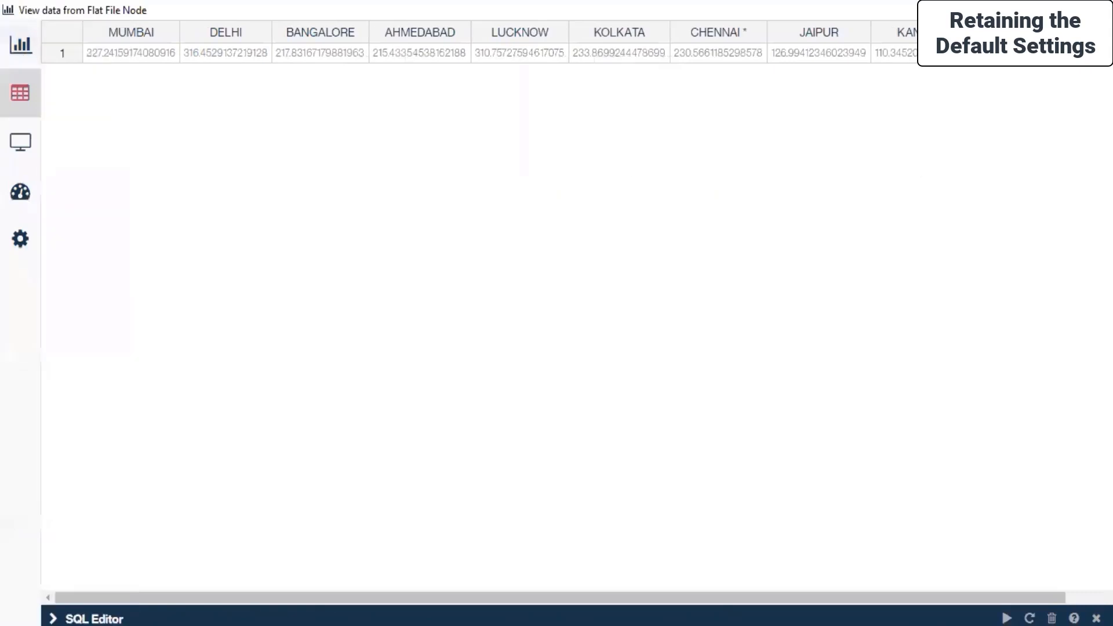
pyautogui.click(1097, 10)
pyautogui.scroll(3, 569, 238)
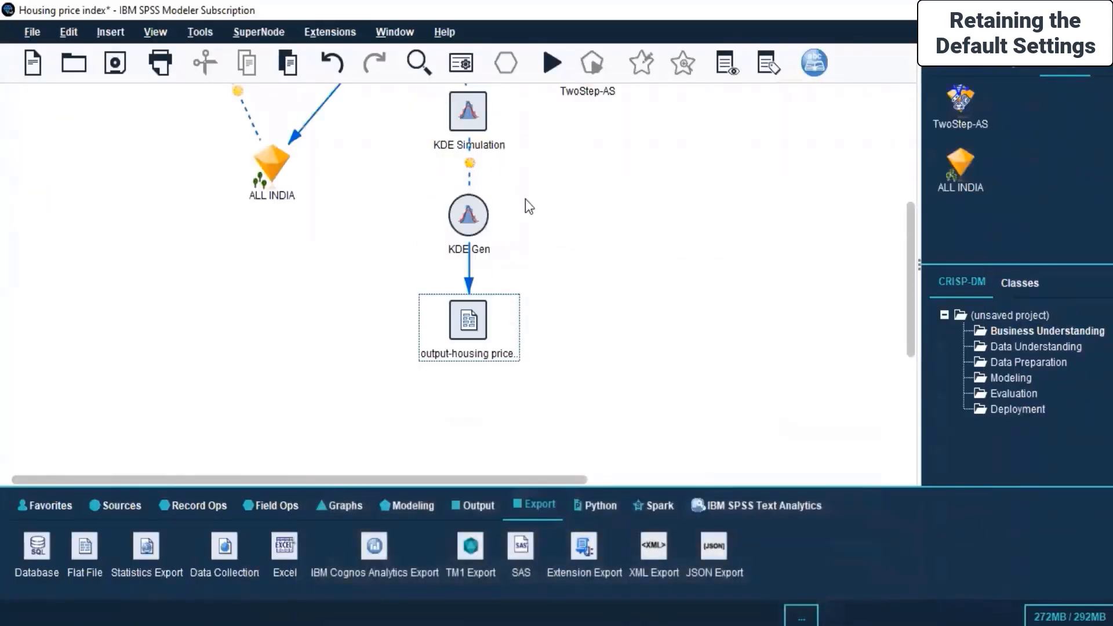
pyautogui.scroll(2, 476, 139)
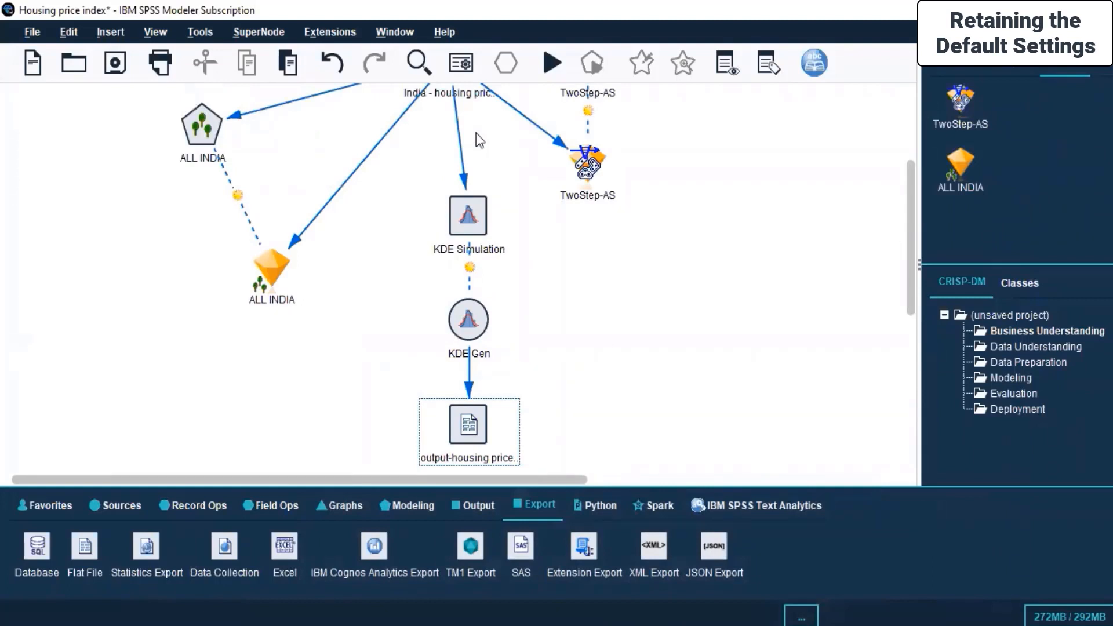
pyautogui.scroll(1, 654, 273)
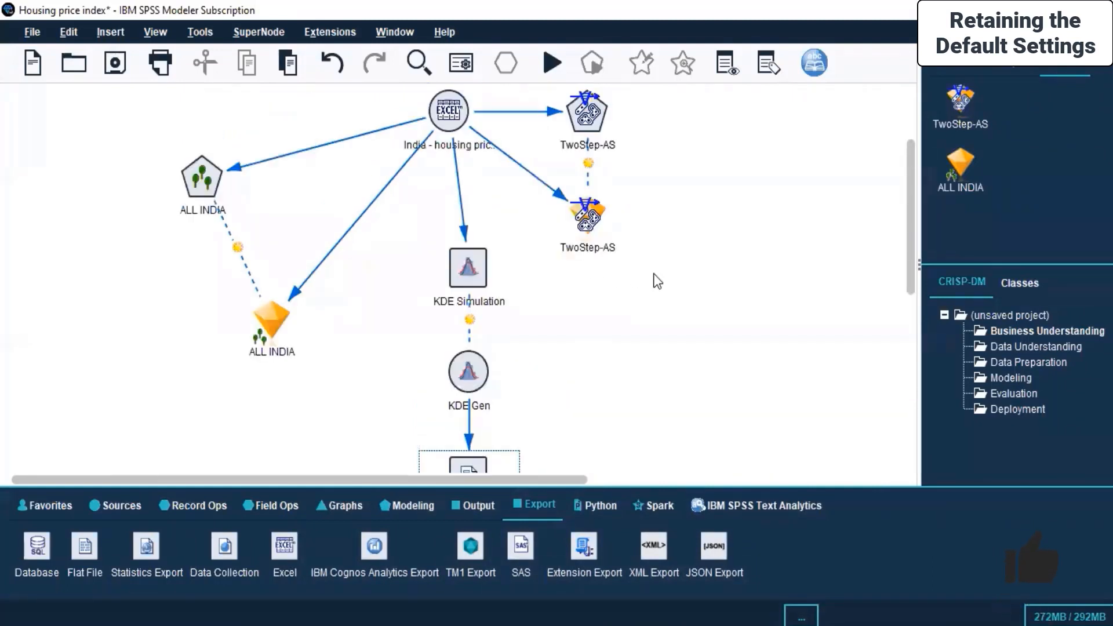
pyautogui.scroll(-1, 655, 274)
pyautogui.scroll(-1, 655, 274)
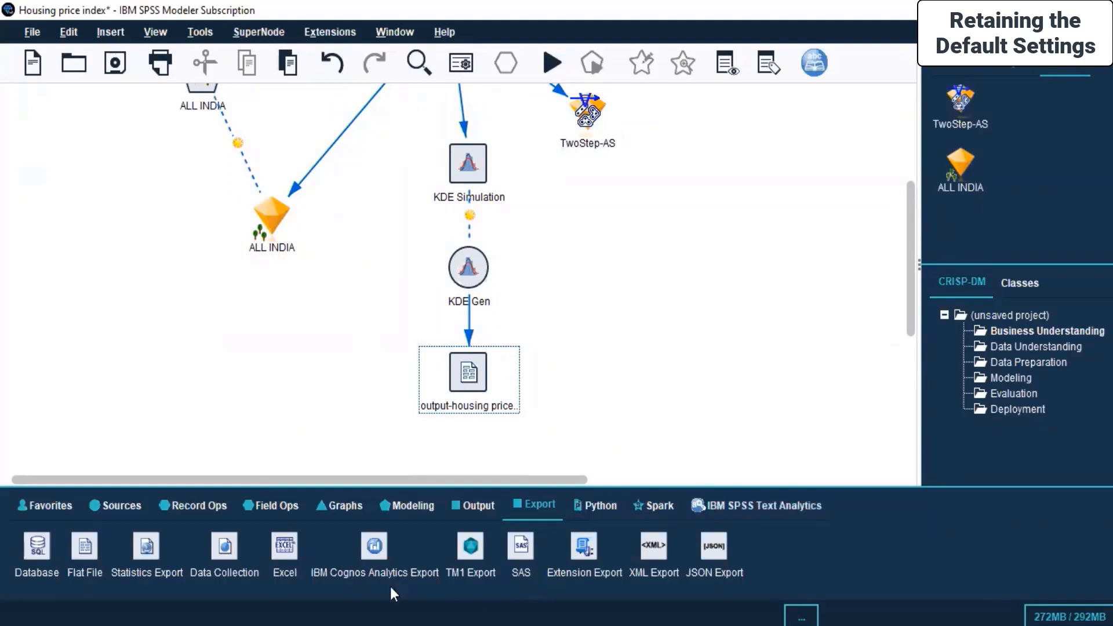
# - Add a Matrix output node below the ALL INDIA model nugget and connect the nugget to it
pyautogui.click(498, 500)
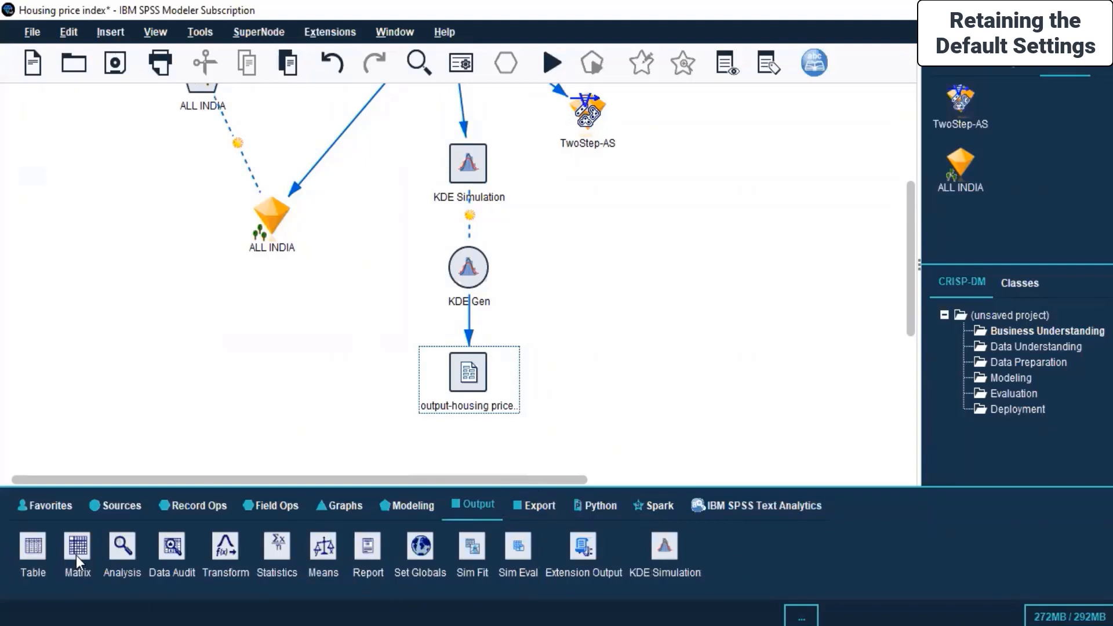
pyautogui.click(169, 548)
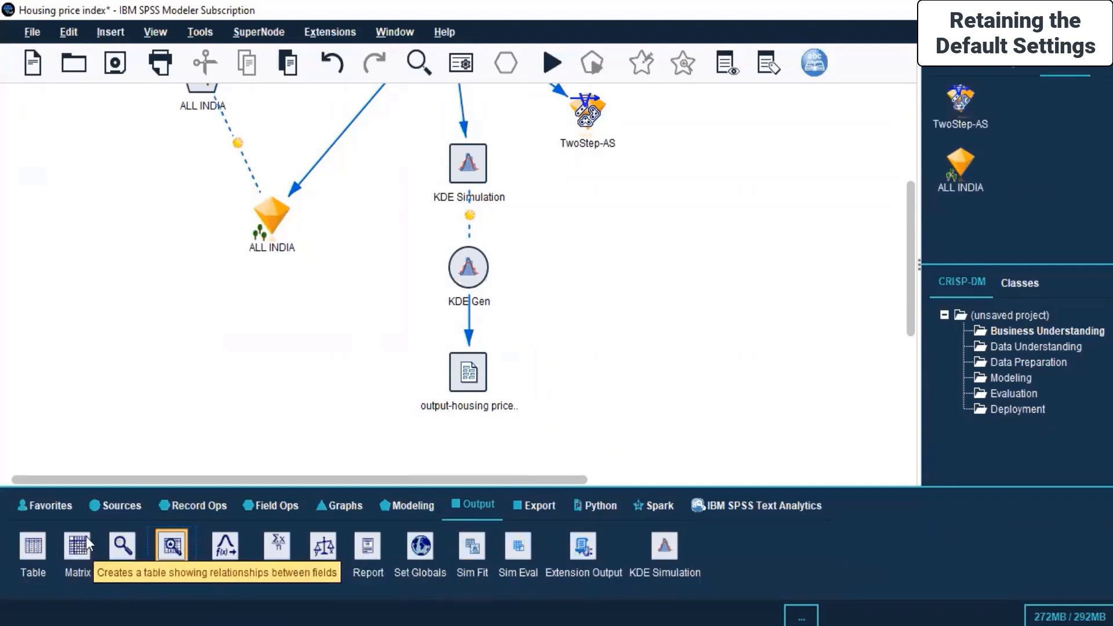
pyautogui.moveTo(77, 547); pyautogui.dragTo(203, 295)
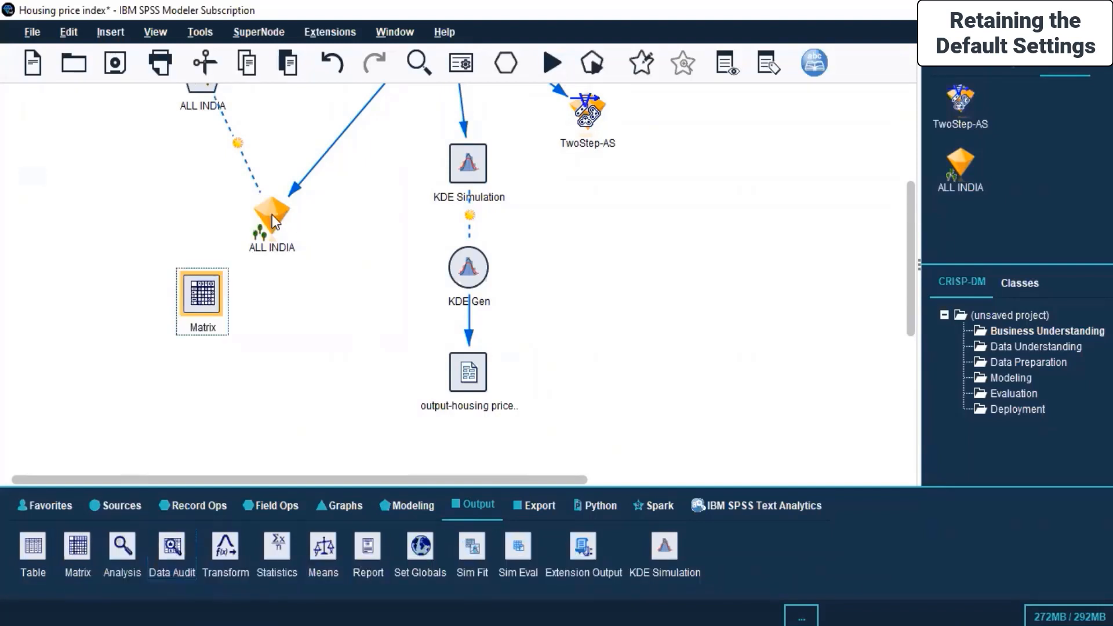
pyautogui.rightClick(273, 214)
pyautogui.click(333, 36)
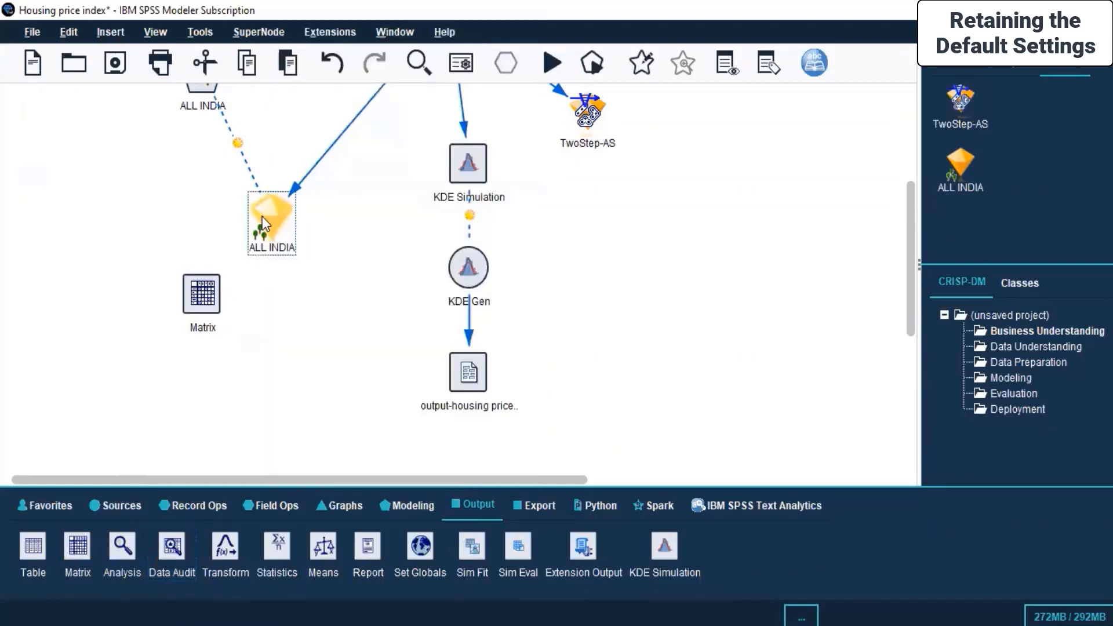
pyautogui.click(207, 300)
# - Edit the Matrix node and set both its rows and its columns to the Quarter field
pyautogui.rightClick(207, 301)
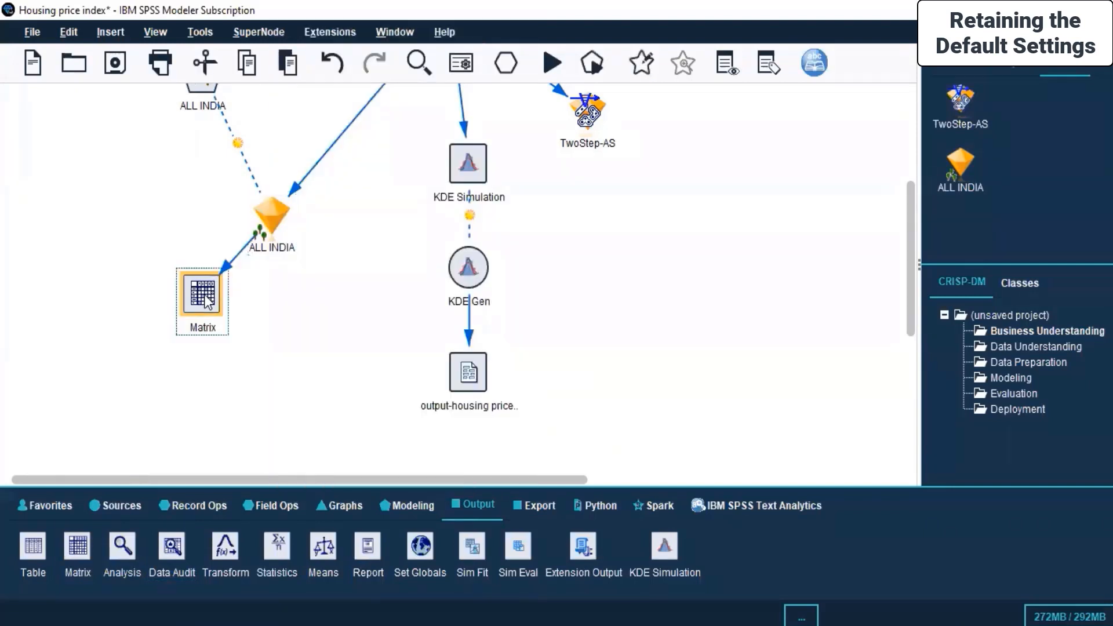
pyautogui.click(237, 305)
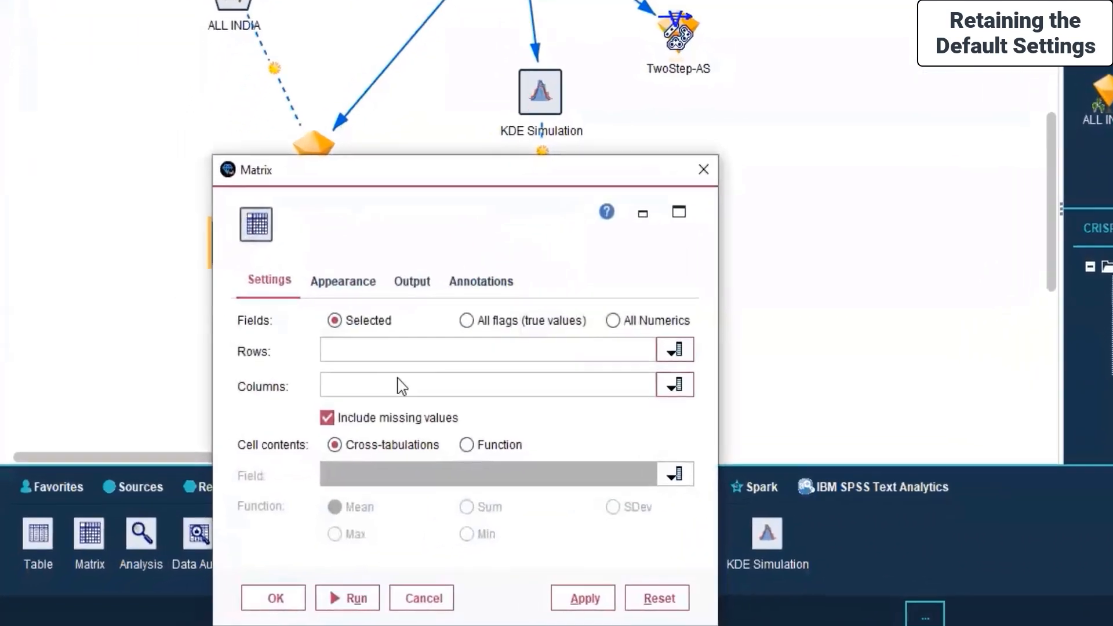
pyautogui.click(806, 307)
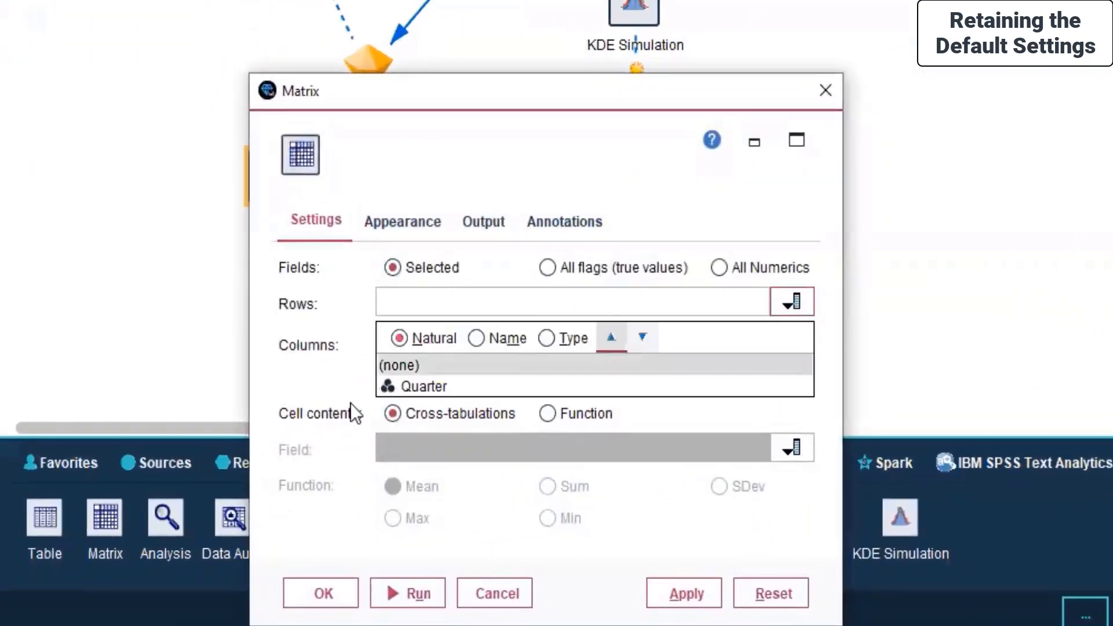
pyautogui.click(401, 386)
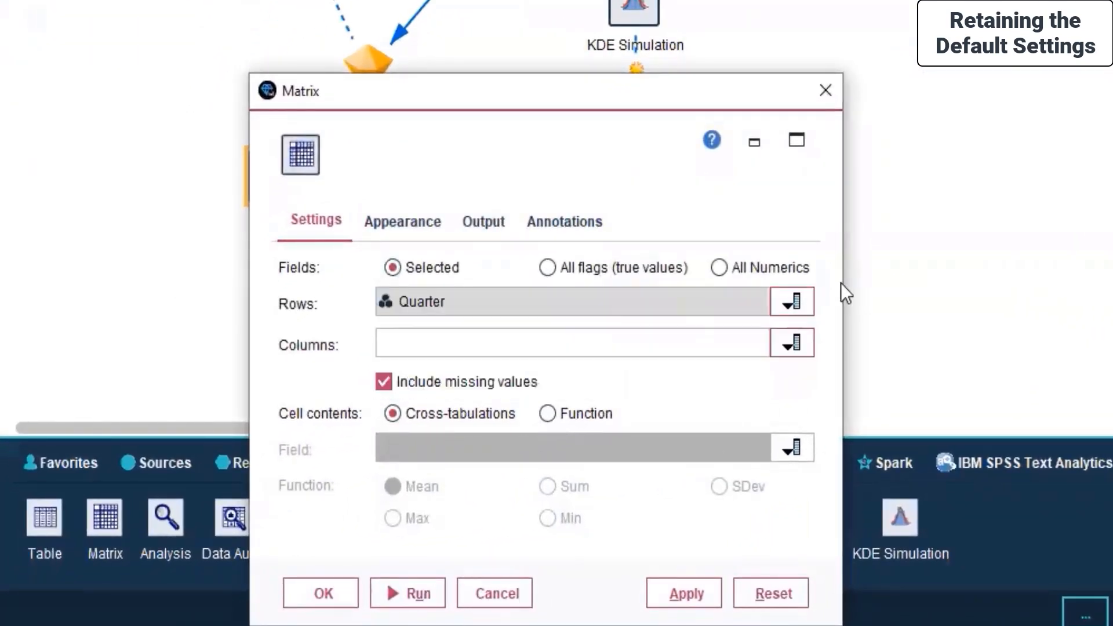
pyautogui.click(781, 342)
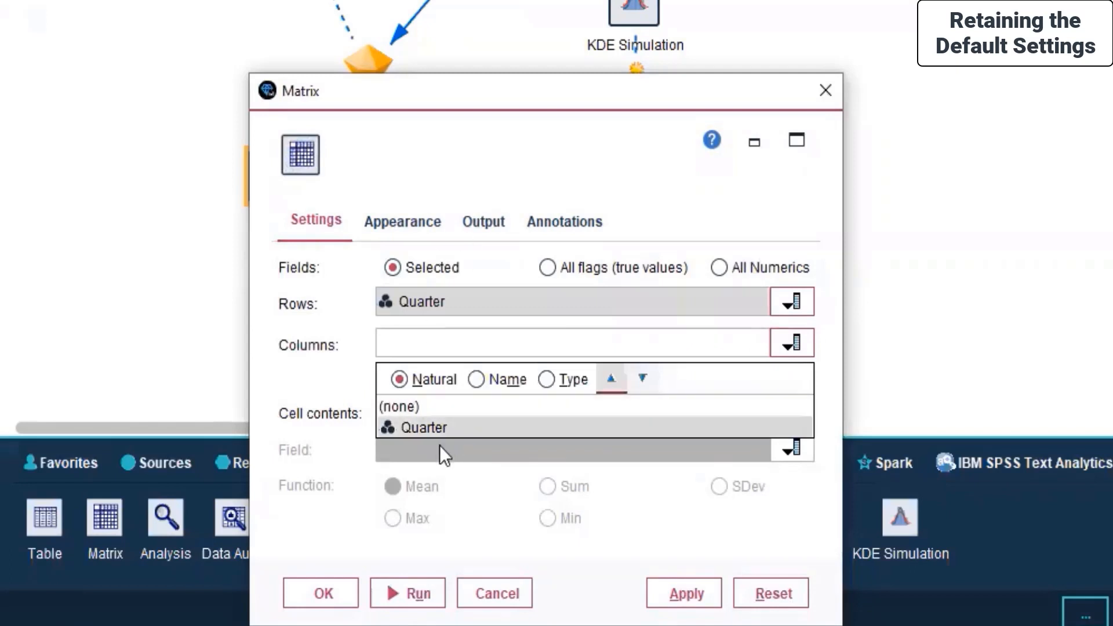
pyautogui.click(440, 429)
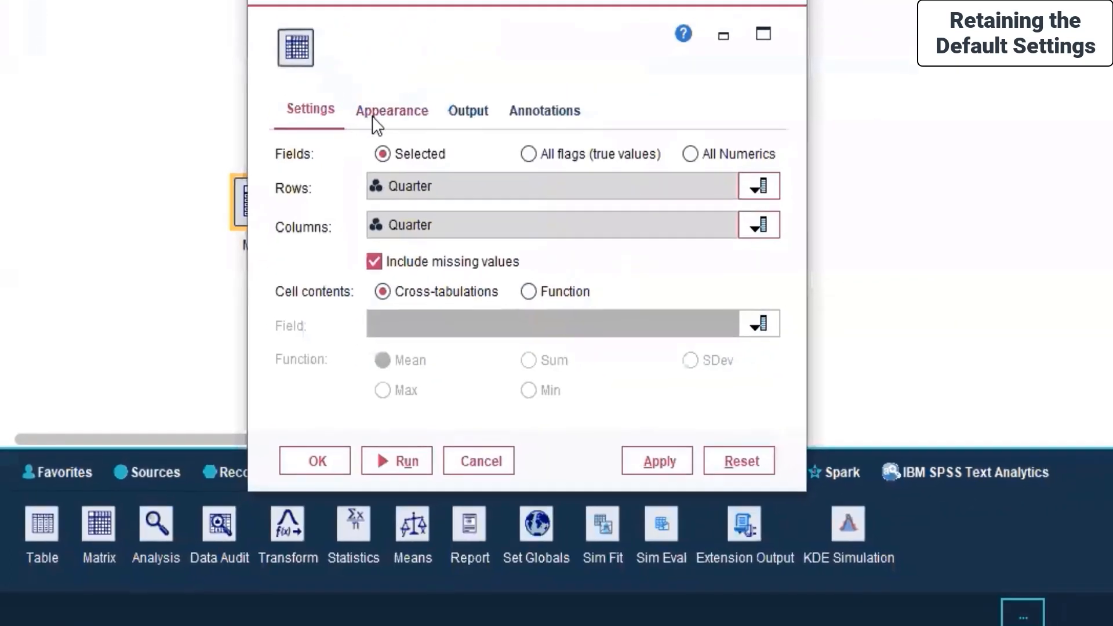
# - Review the Matrix node's appearance, output and annotation options, and apply and accept its settings
pyautogui.click(377, 125)
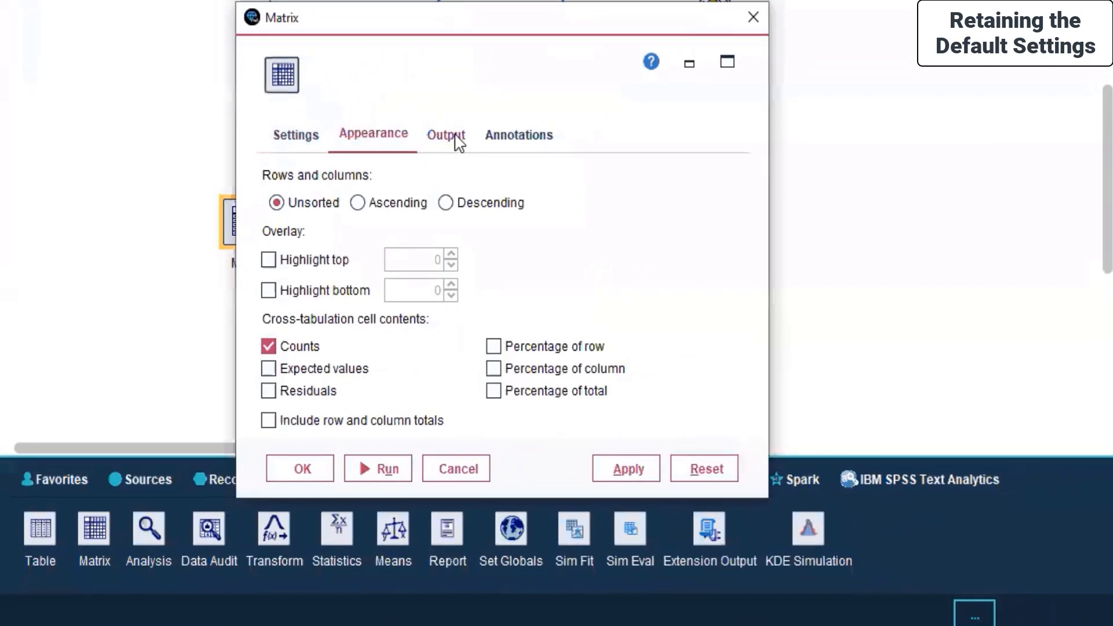
pyautogui.click(476, 116)
pyautogui.click(554, 110)
pyautogui.click(625, 468)
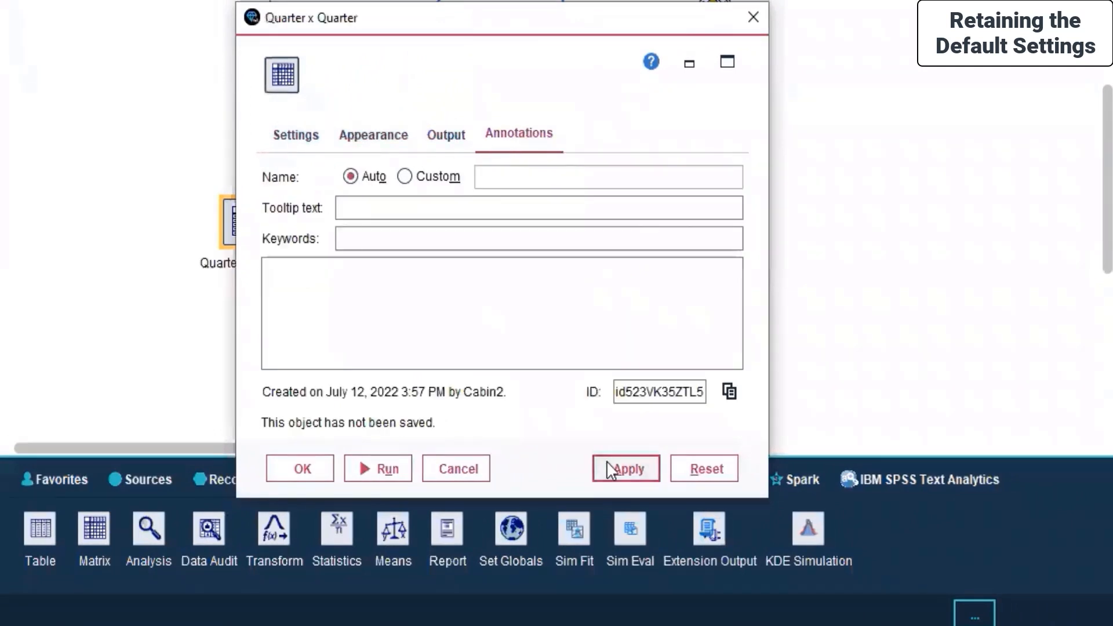
pyautogui.click(300, 469)
# - Try to run the Matrix node with Quarter as both rows and columns, and close the stream messages
pyautogui.rightClick(220, 210)
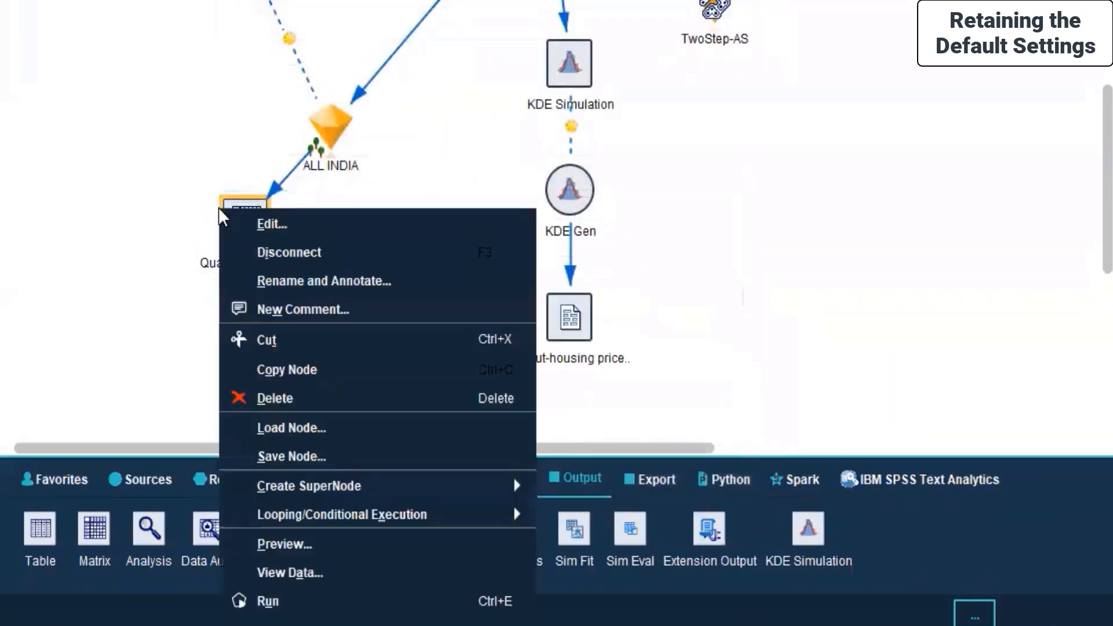
pyautogui.click(269, 602)
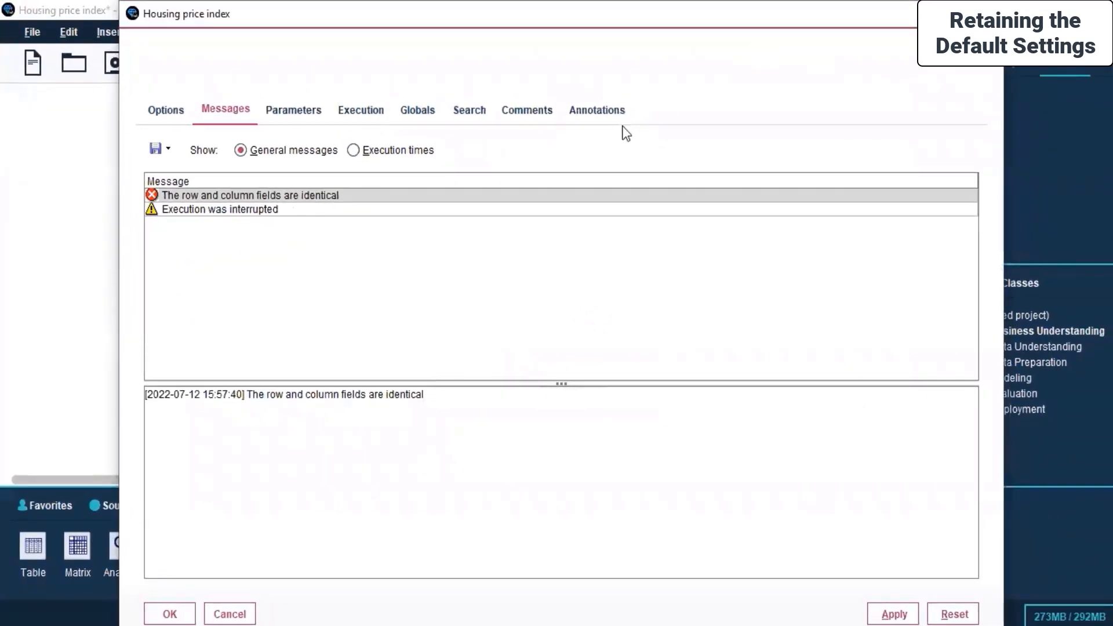
pyautogui.press('Escape')
# - Set the Matrix node's columns field to (none), apply and accept the settings, and try to view its data
pyautogui.rightClick(219, 280)
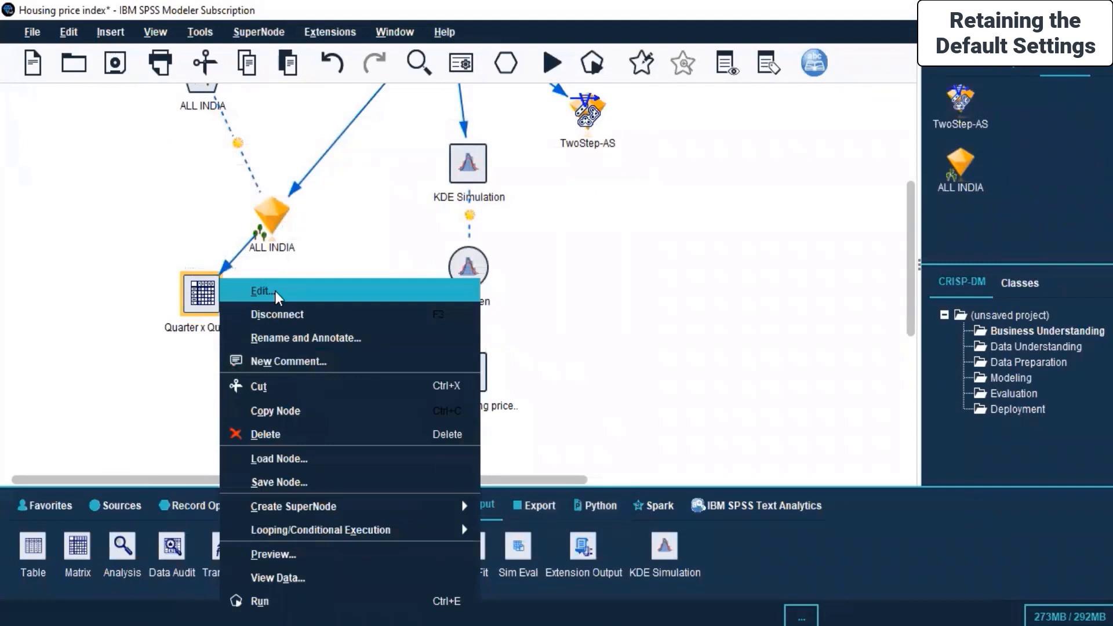
pyautogui.click(275, 291)
pyautogui.click(233, 328)
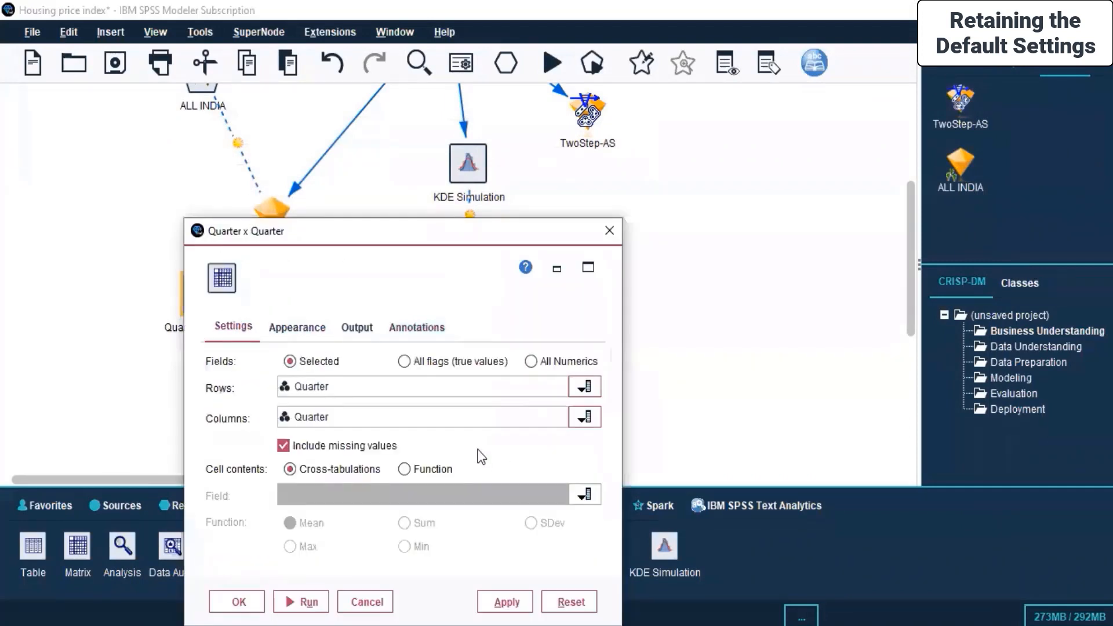
pyautogui.click(579, 420)
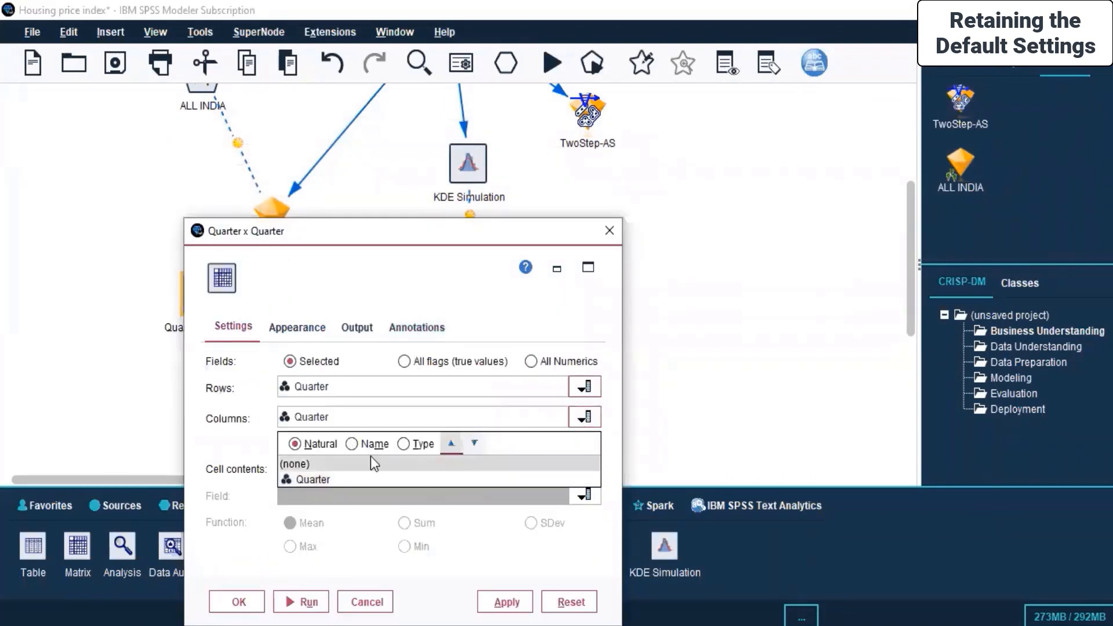
pyautogui.click(409, 464)
pyautogui.click(496, 594)
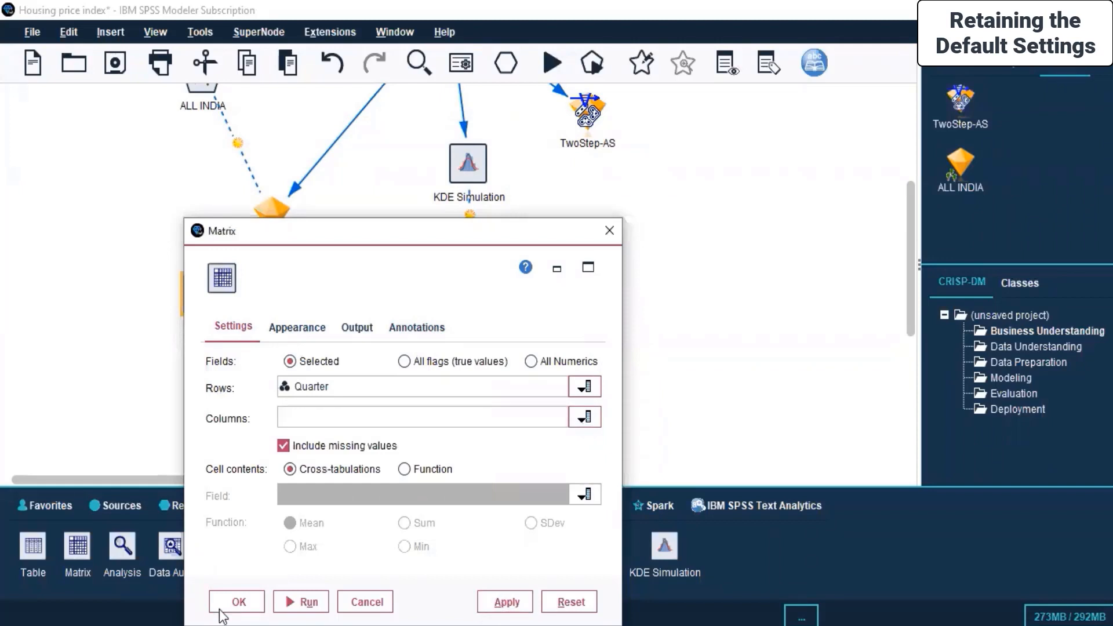
pyautogui.click(236, 602)
pyautogui.rightClick(200, 323)
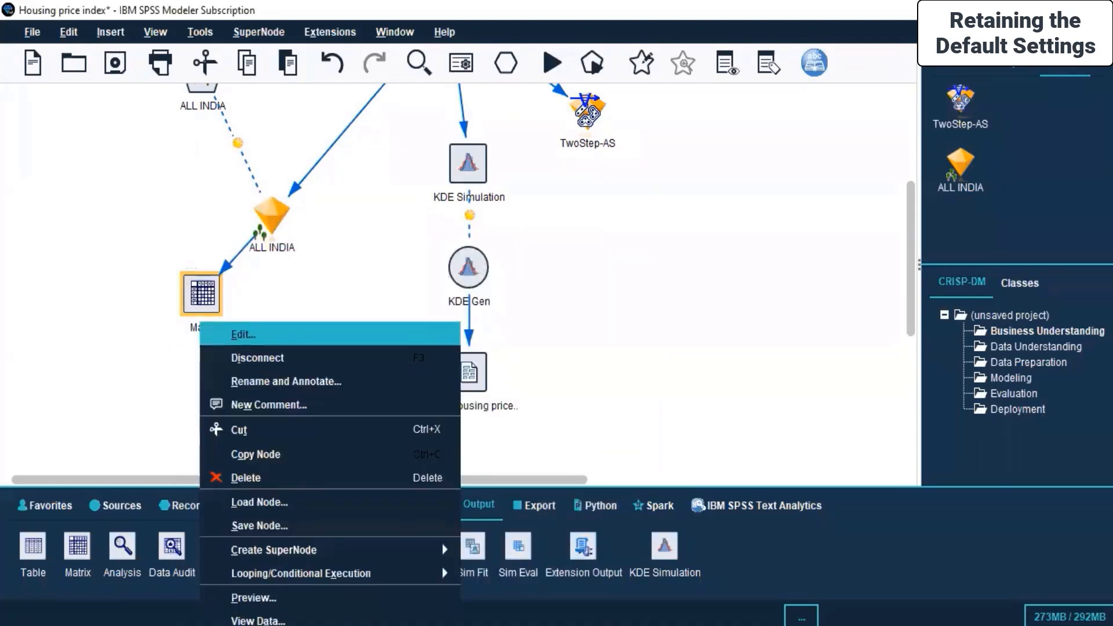
pyautogui.click(250, 625)
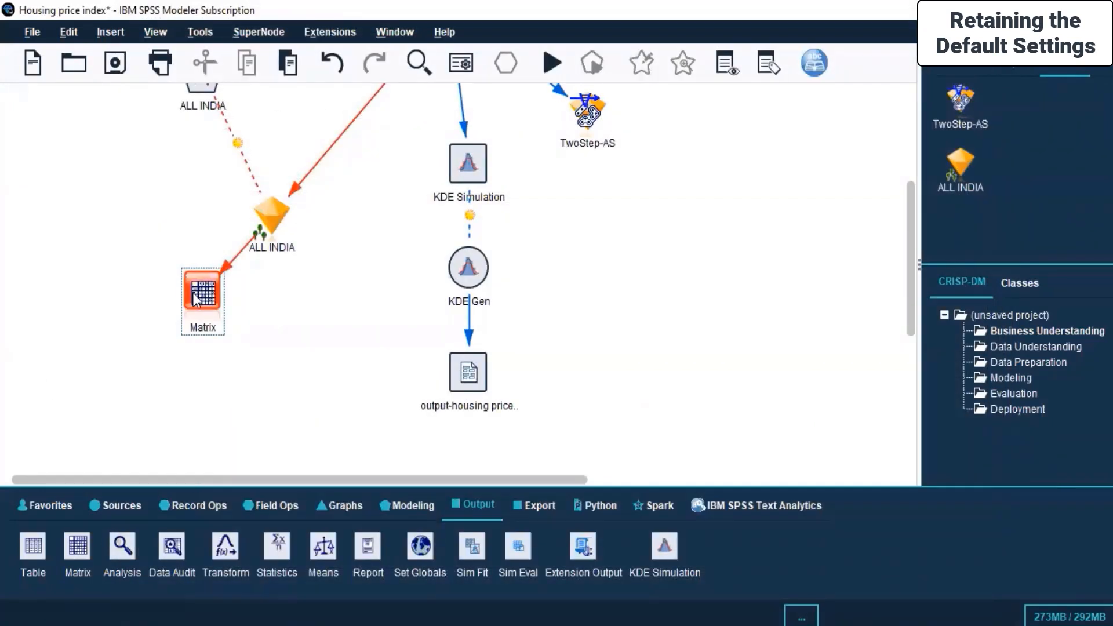
# - Delete the Matrix node below the ALL INDIA model nugget from the stream
pyautogui.click(193, 292)
pyautogui.rightClick(193, 294)
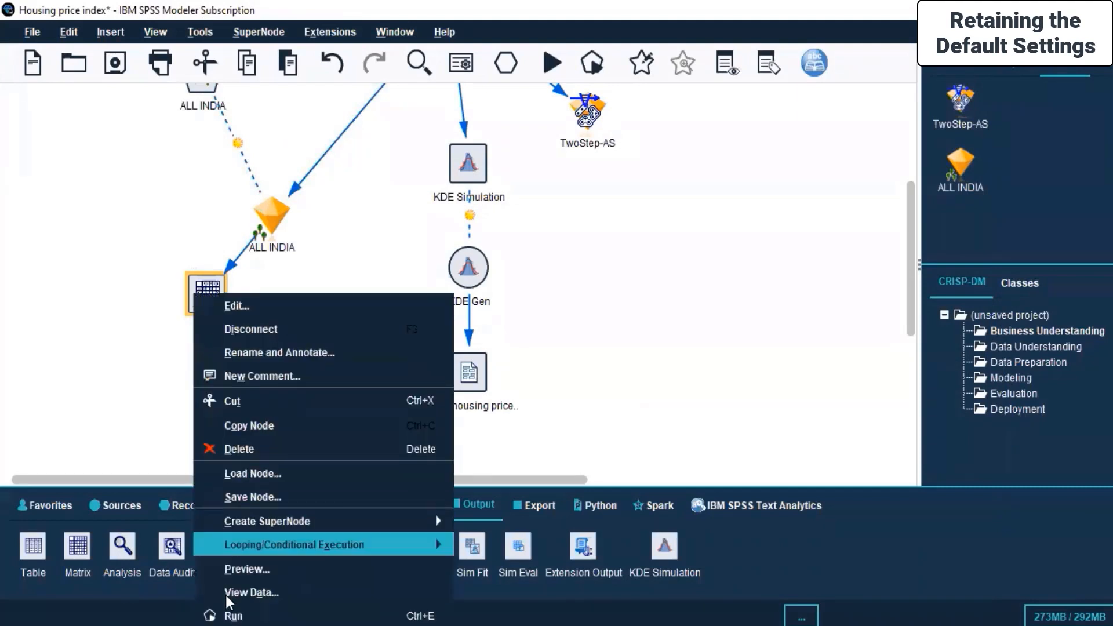
pyautogui.click(254, 448)
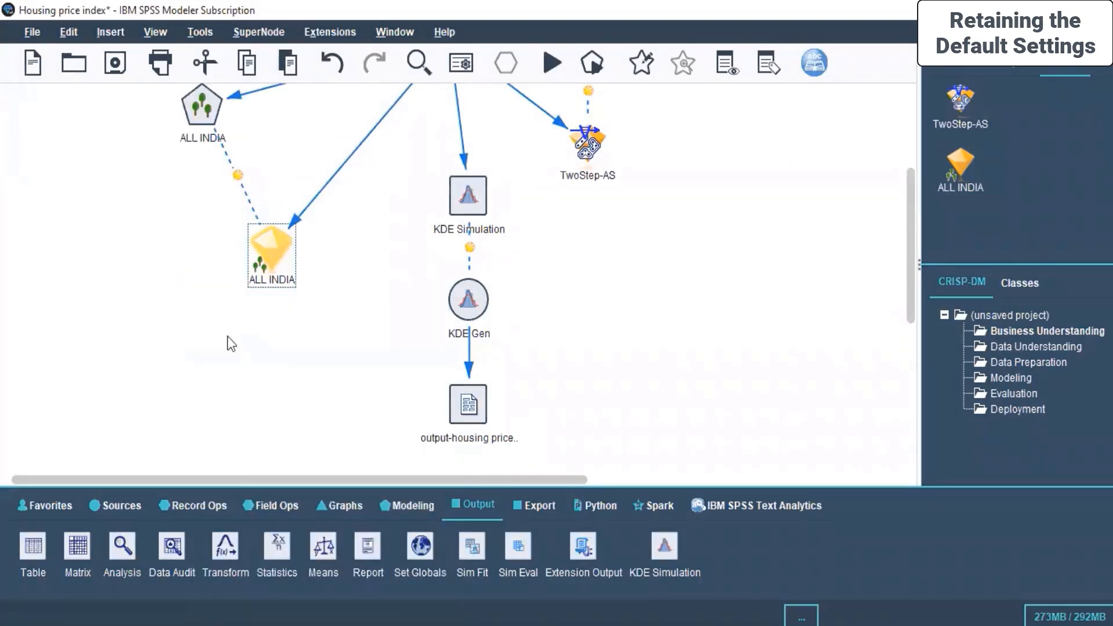